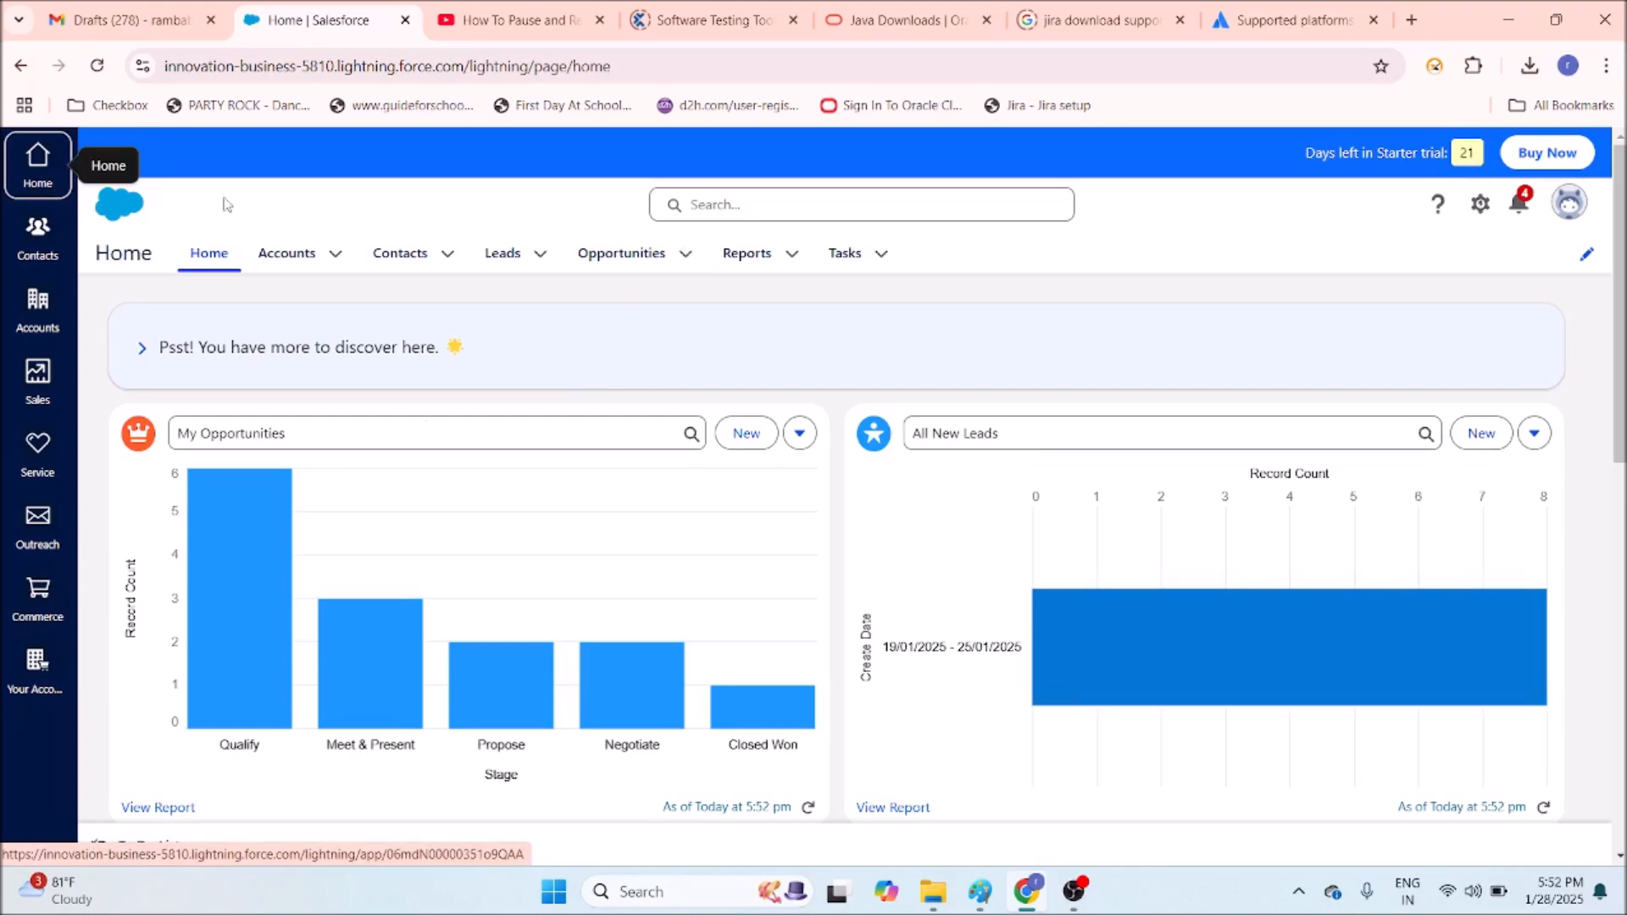
# Remove Reports from the Home navigation bar and save the change.
pyautogui.moveTo(1620, 257); pyautogui.dragTo(1621, 561)
pyautogui.scroll(9, 553, 403)
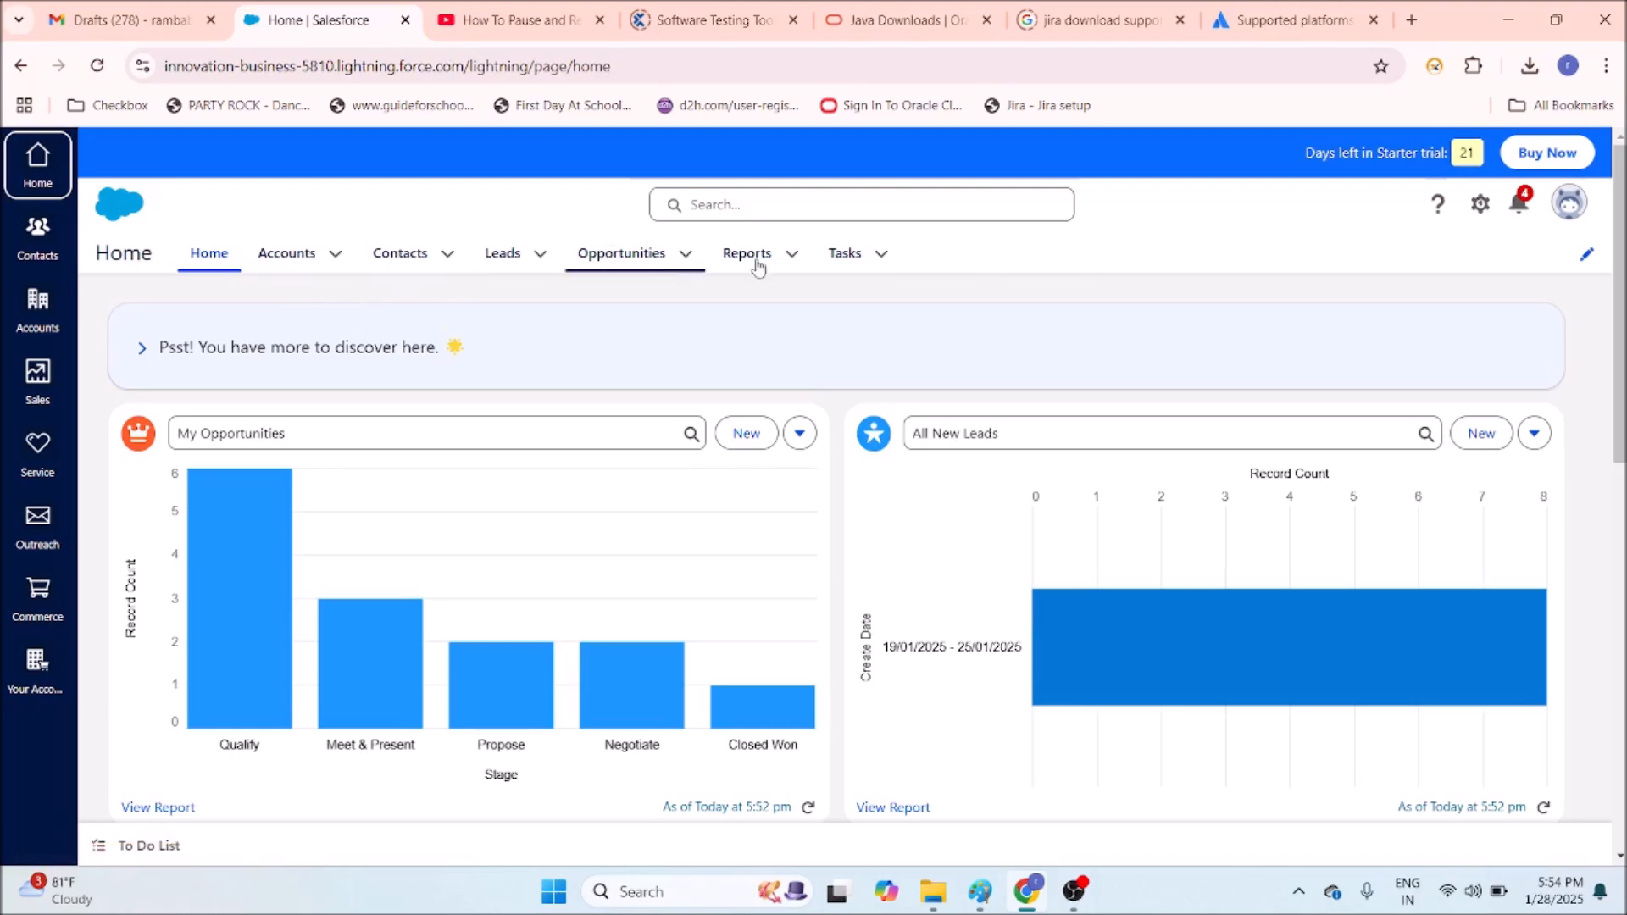
pyautogui.click(1587, 260)
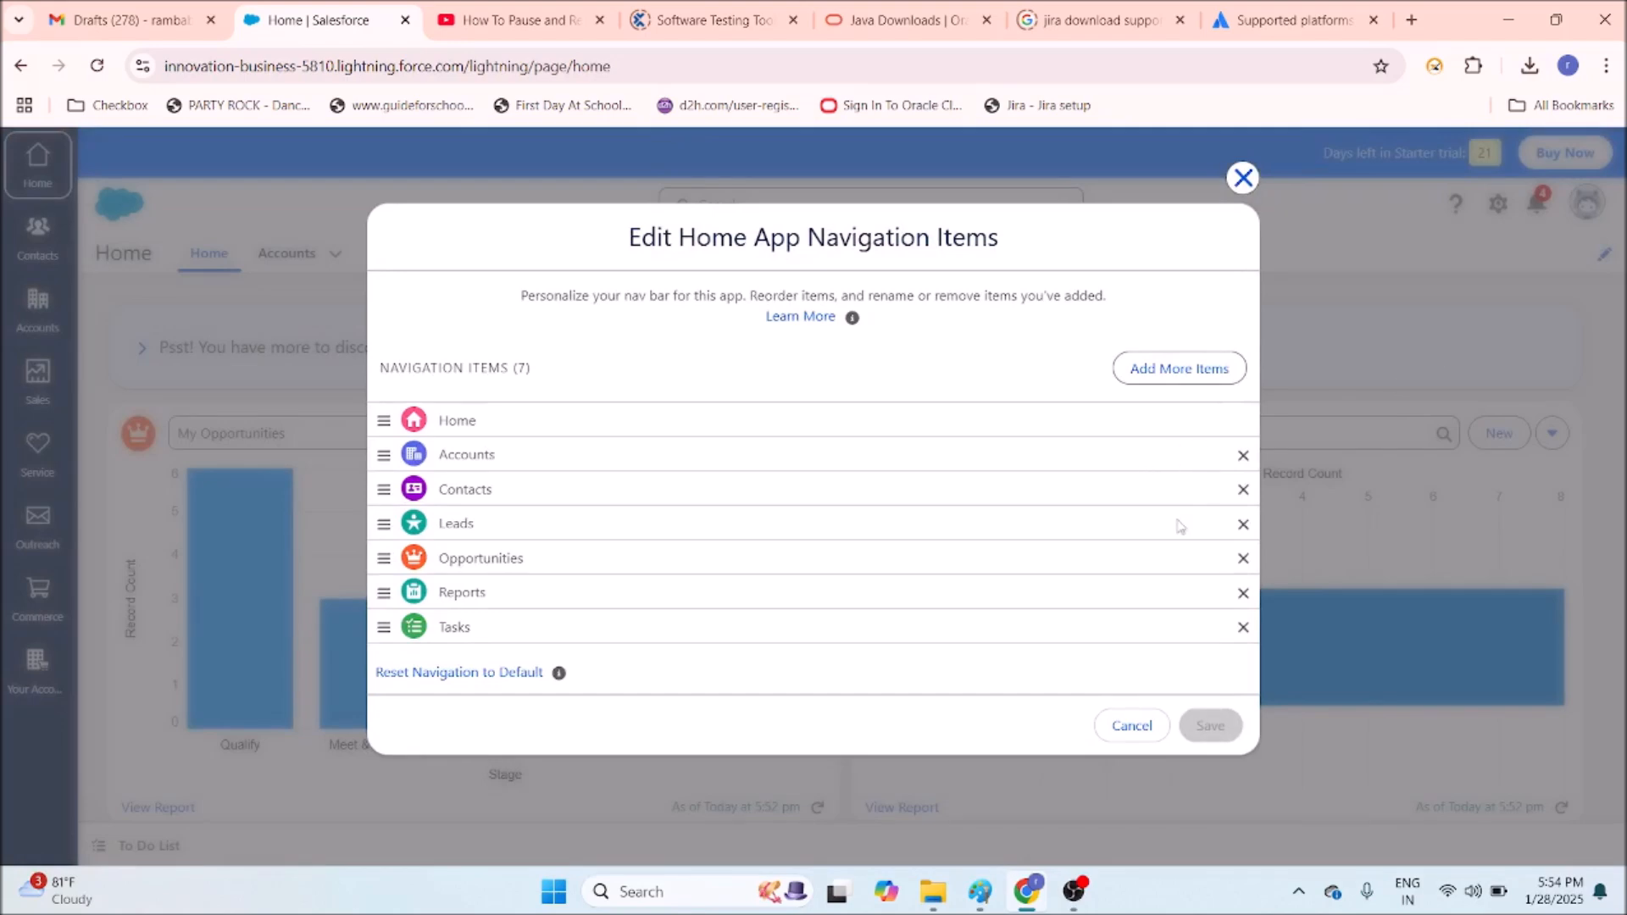
pyautogui.click(1243, 593)
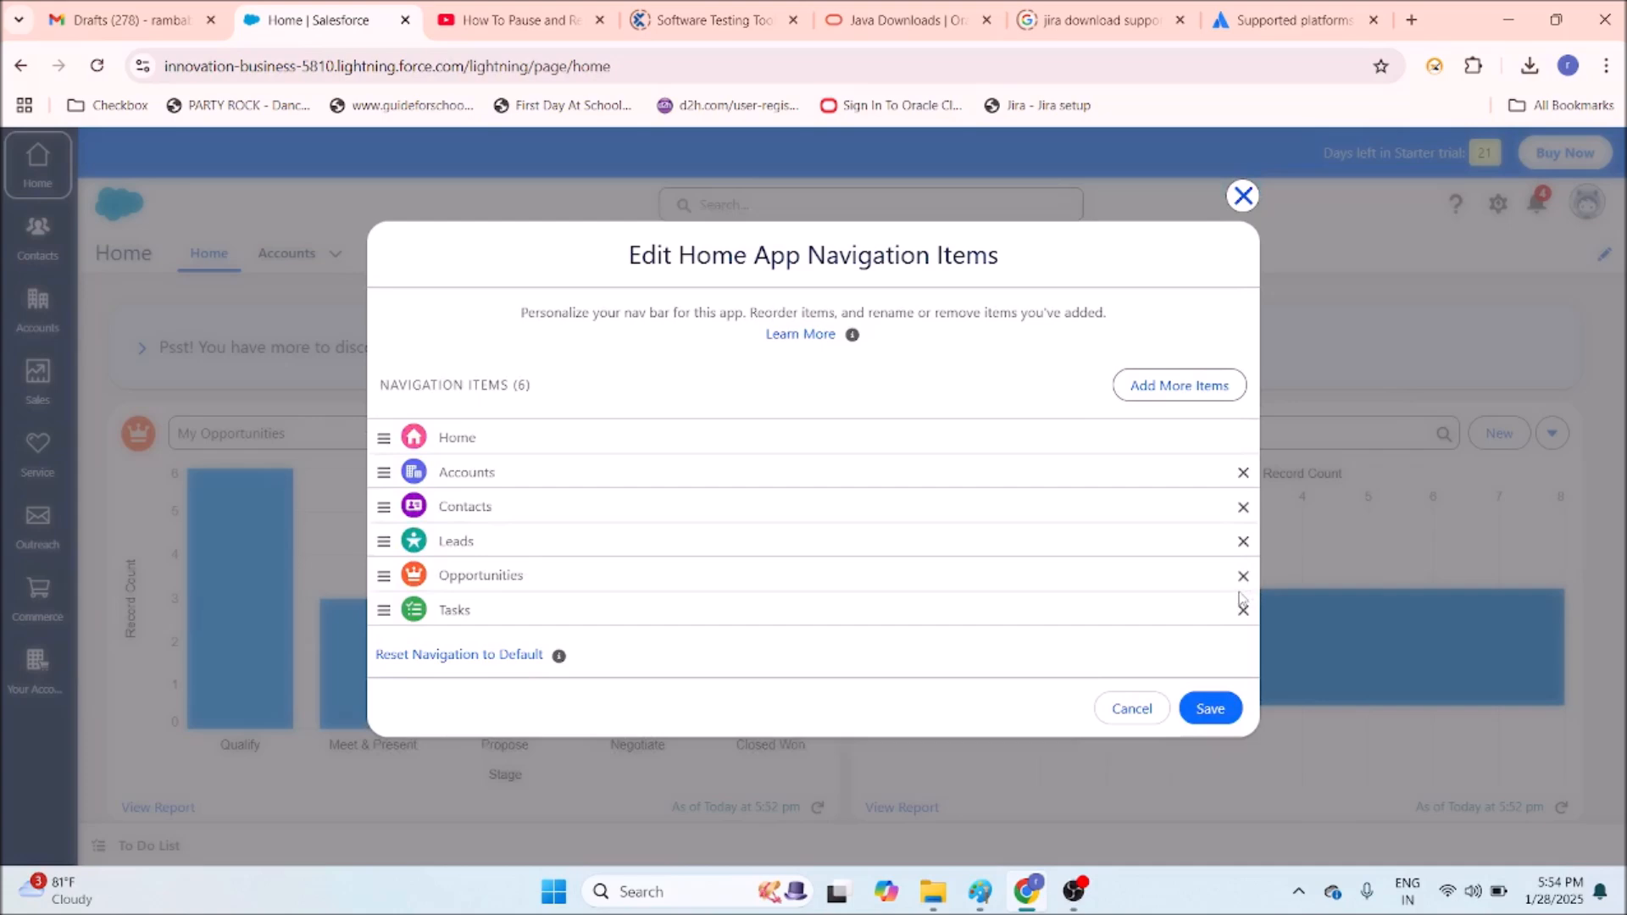
pyautogui.click(1207, 718)
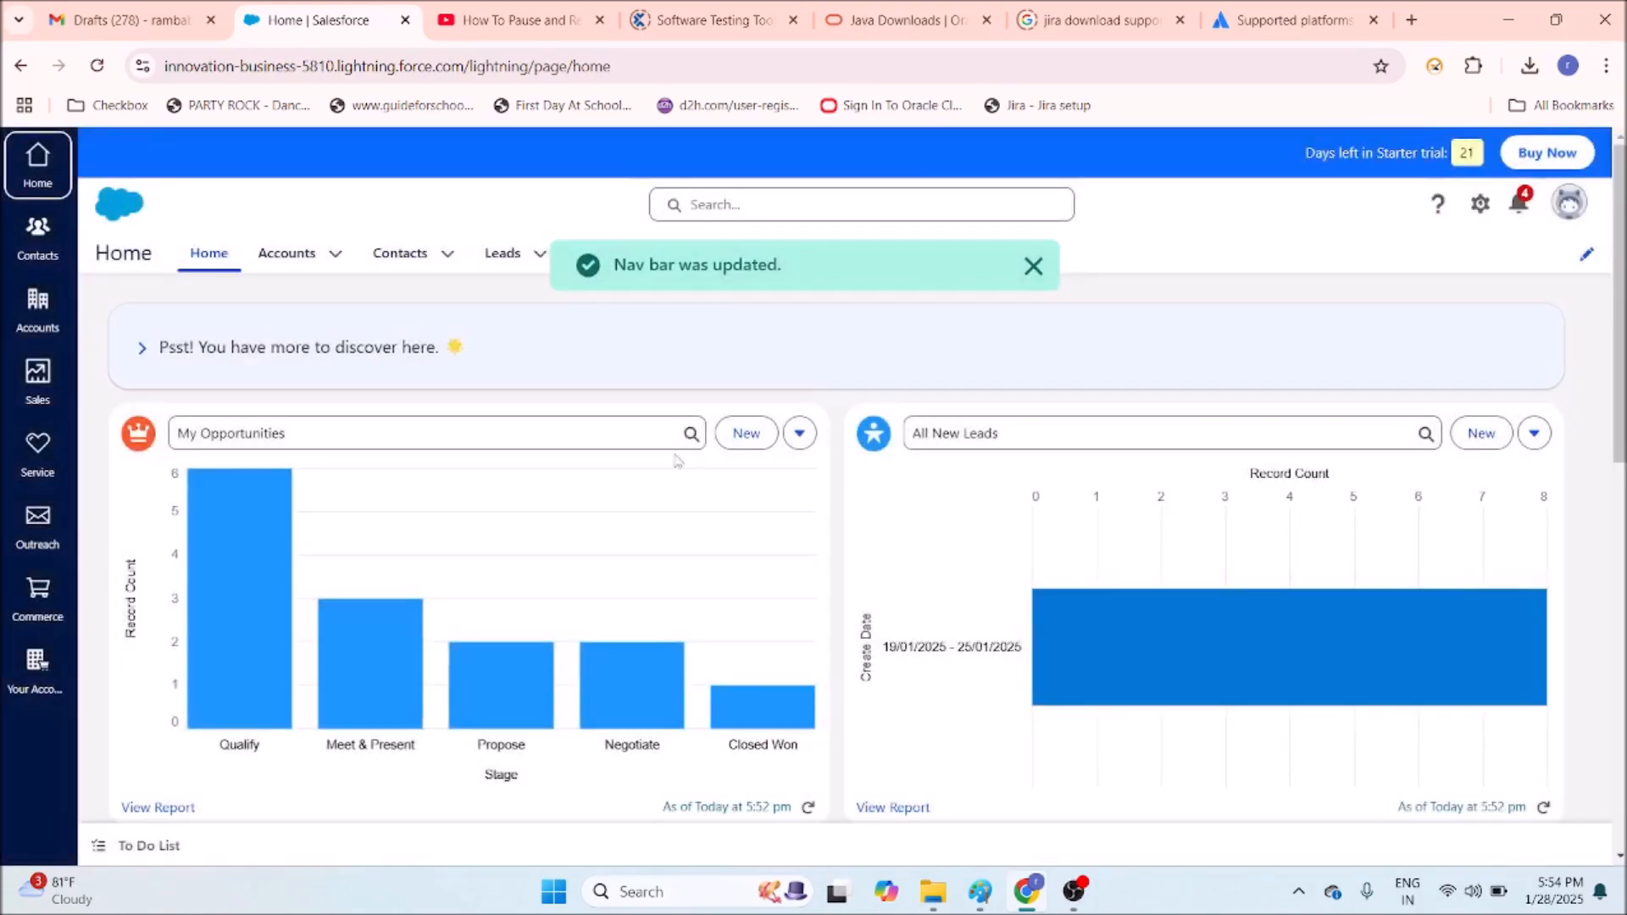
# Browse the full list of available navigation items without adding any, then close the editor.
pyautogui.click(1033, 267)
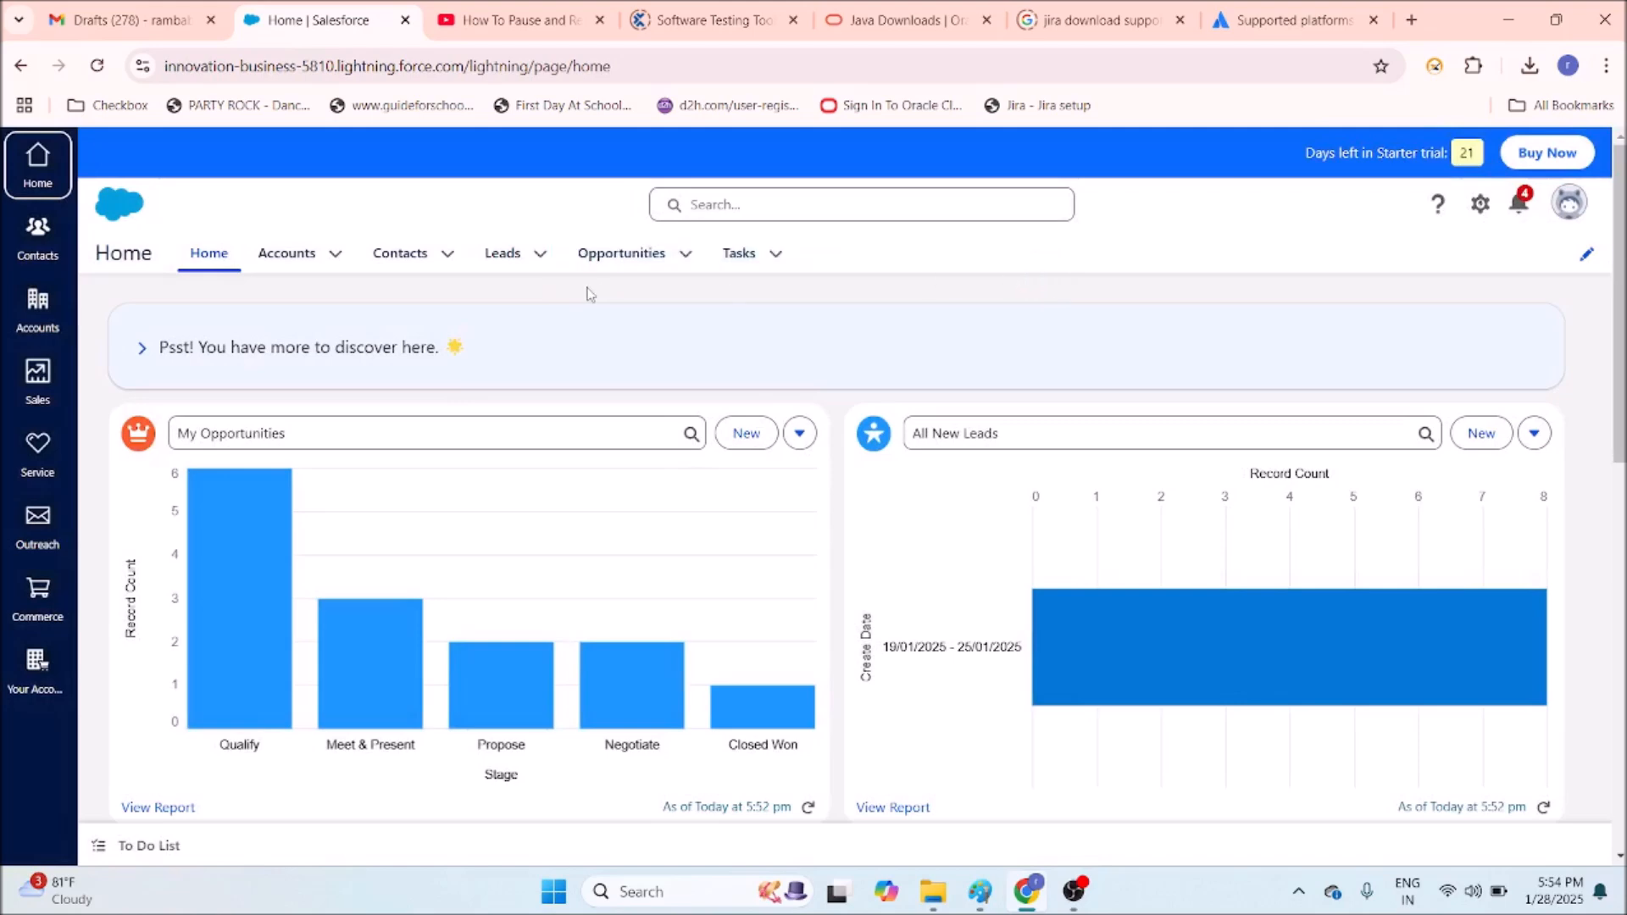
pyautogui.click(1586, 255)
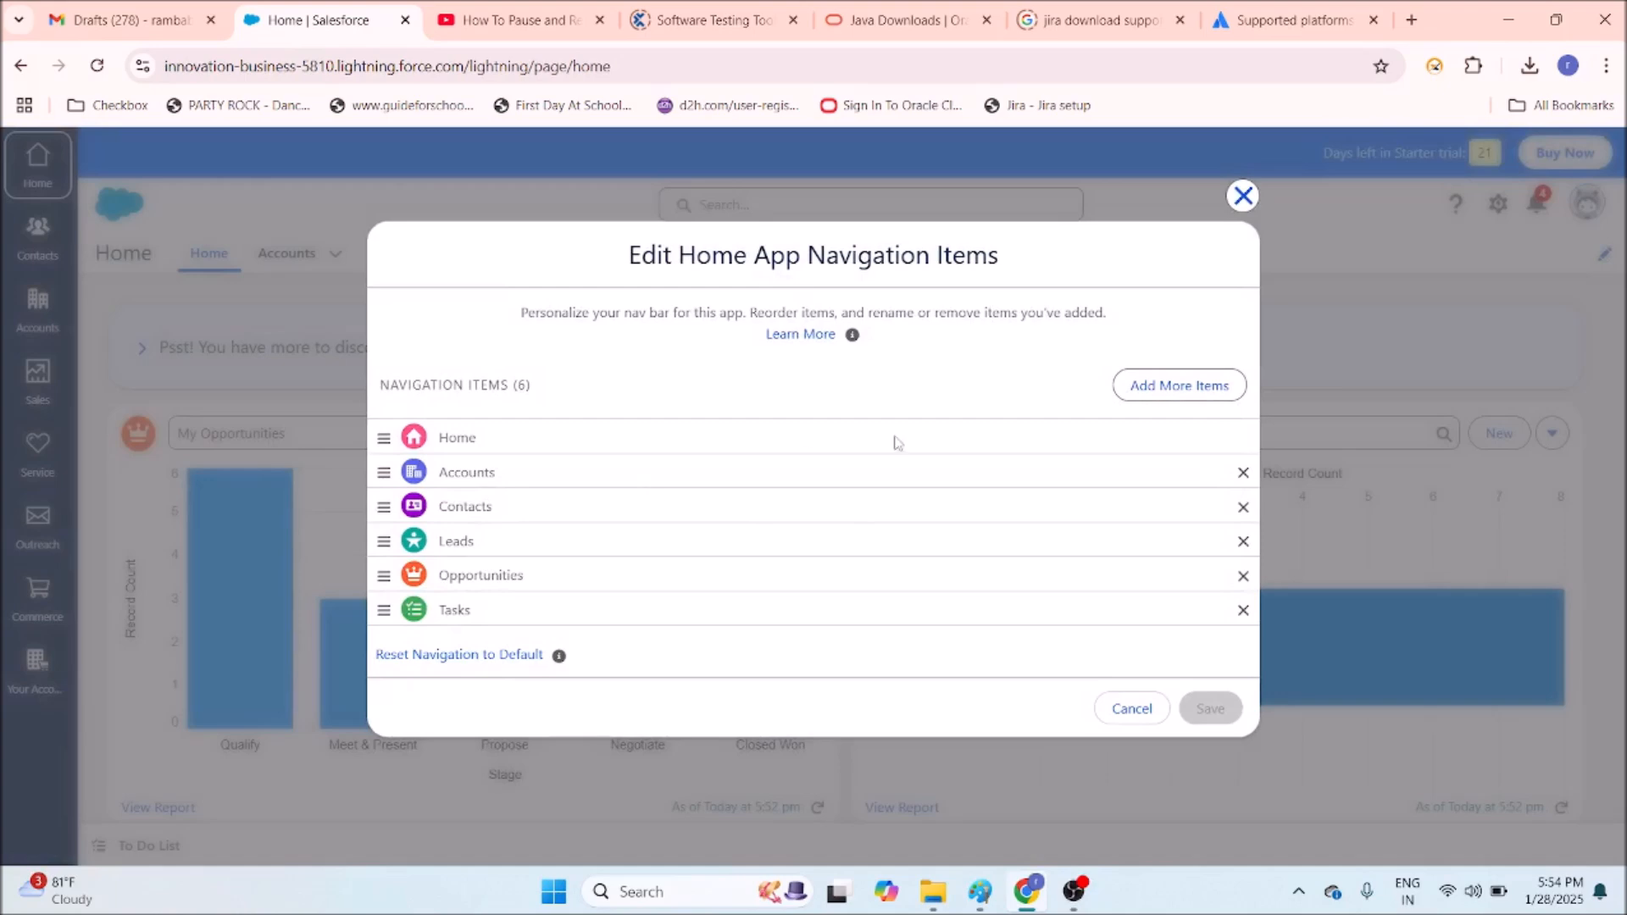
pyautogui.click(1174, 386)
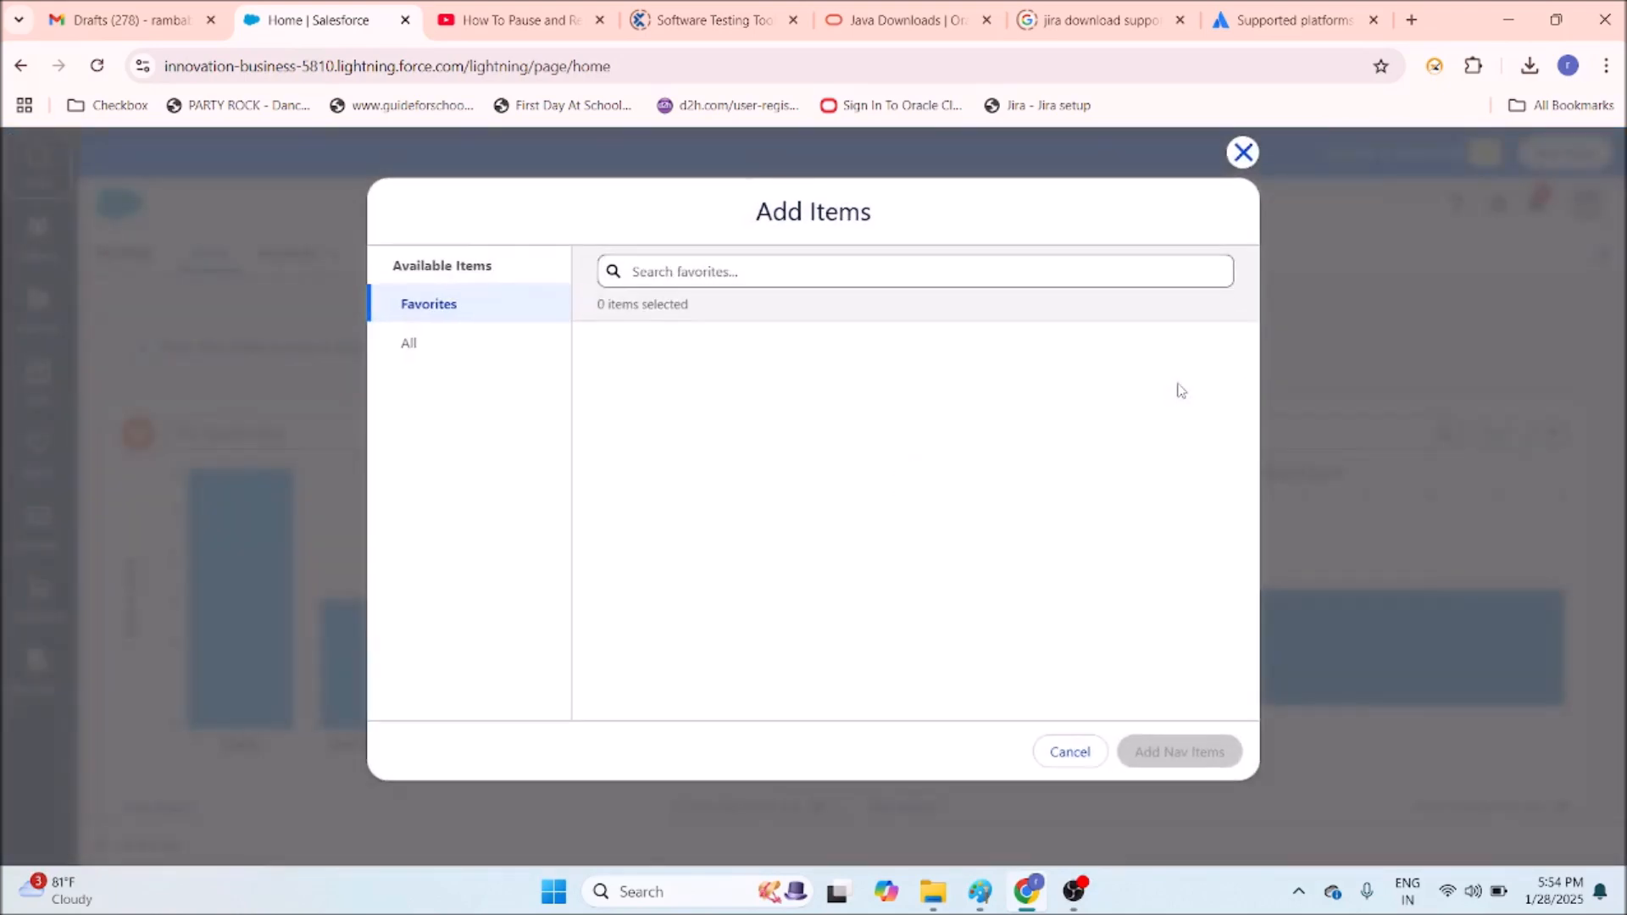
pyautogui.click(414, 347)
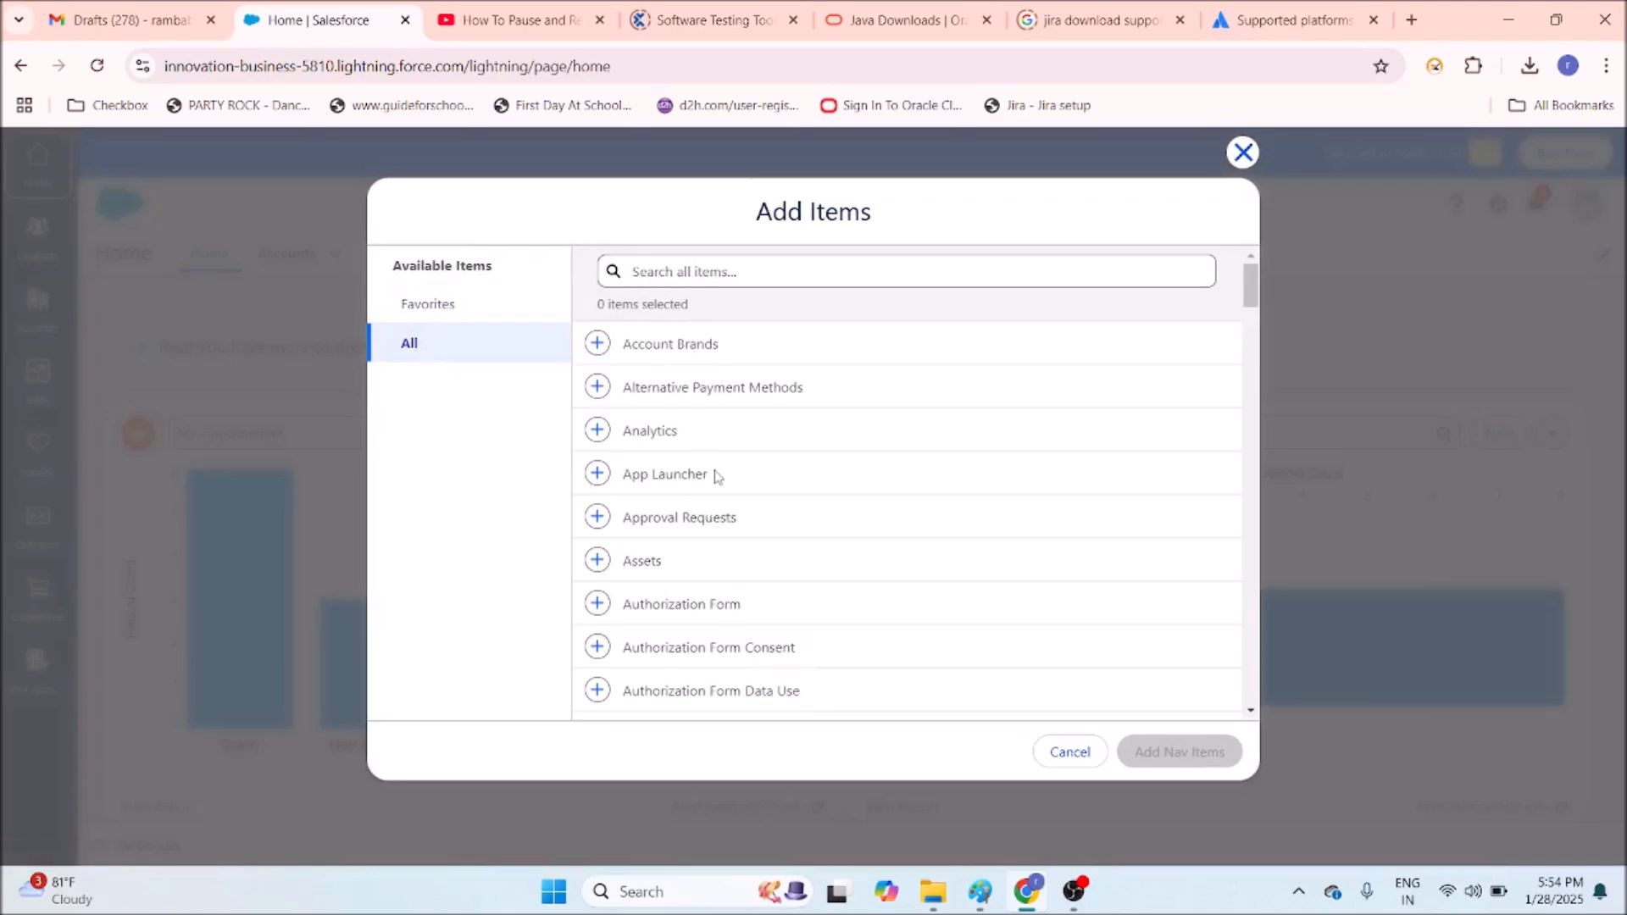
pyautogui.click(1243, 153)
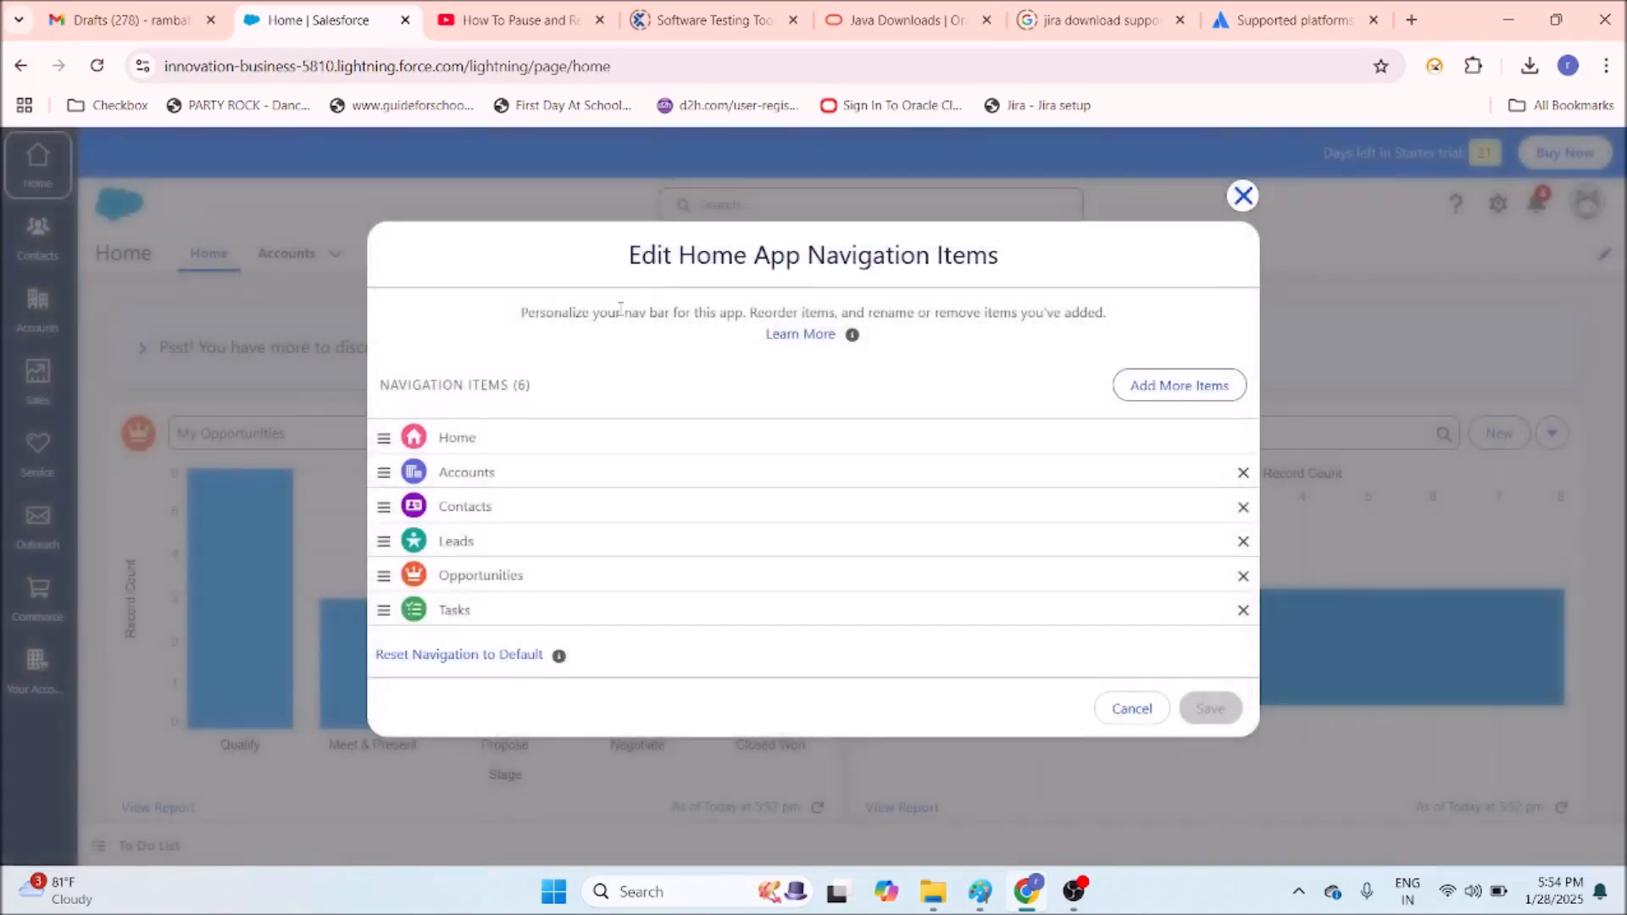
pyautogui.click(1244, 197)
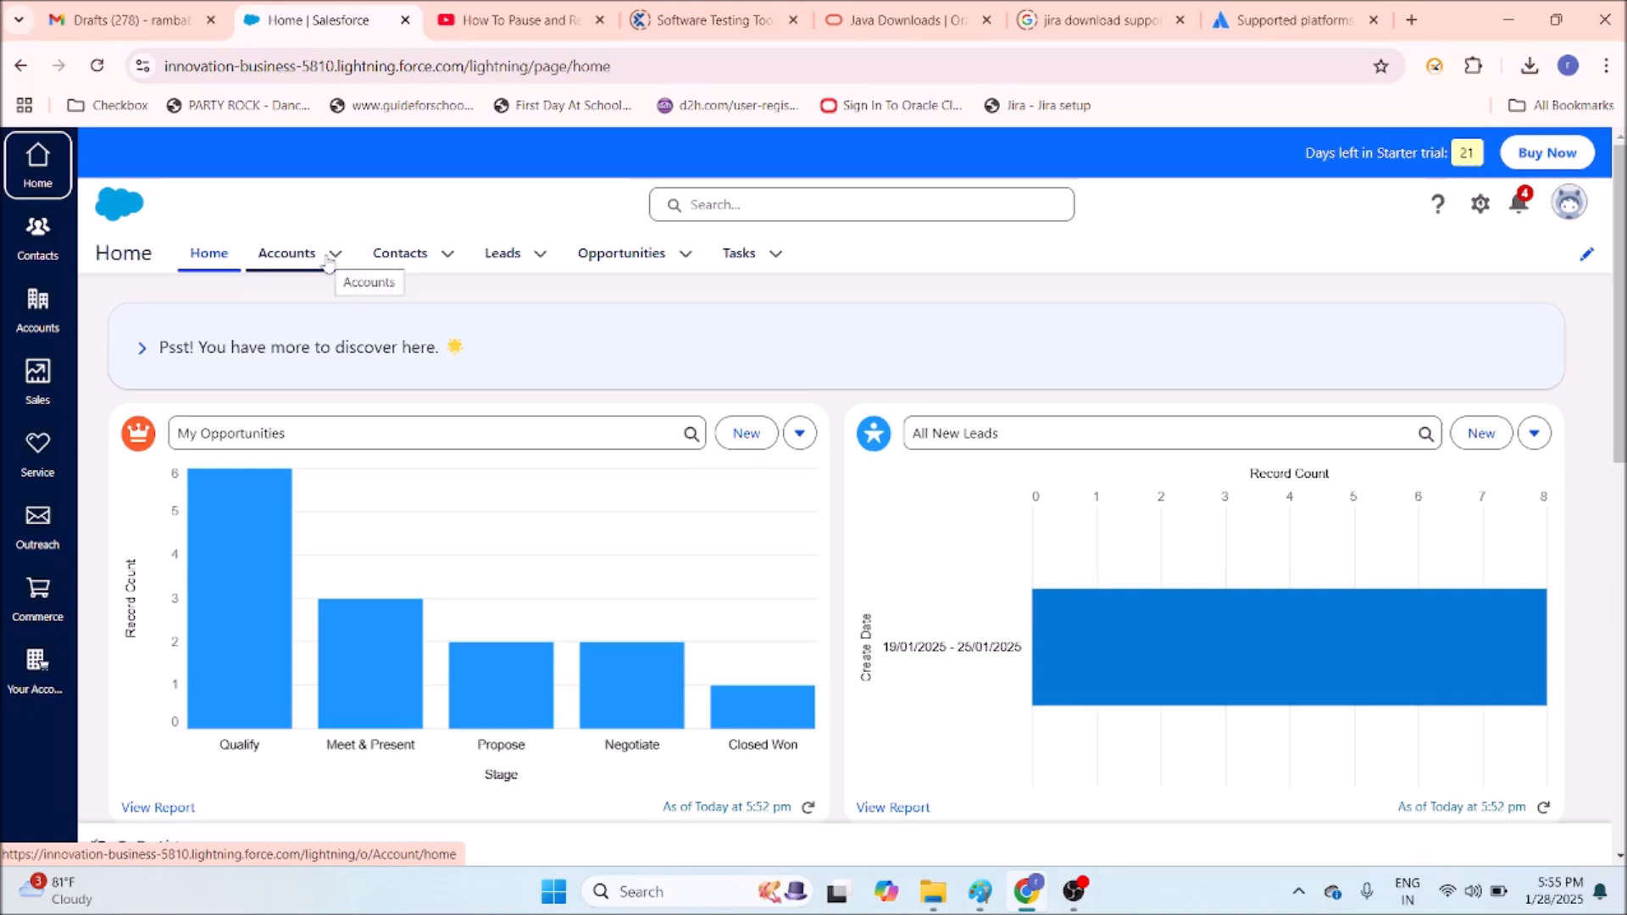
pyautogui.click(328, 264)
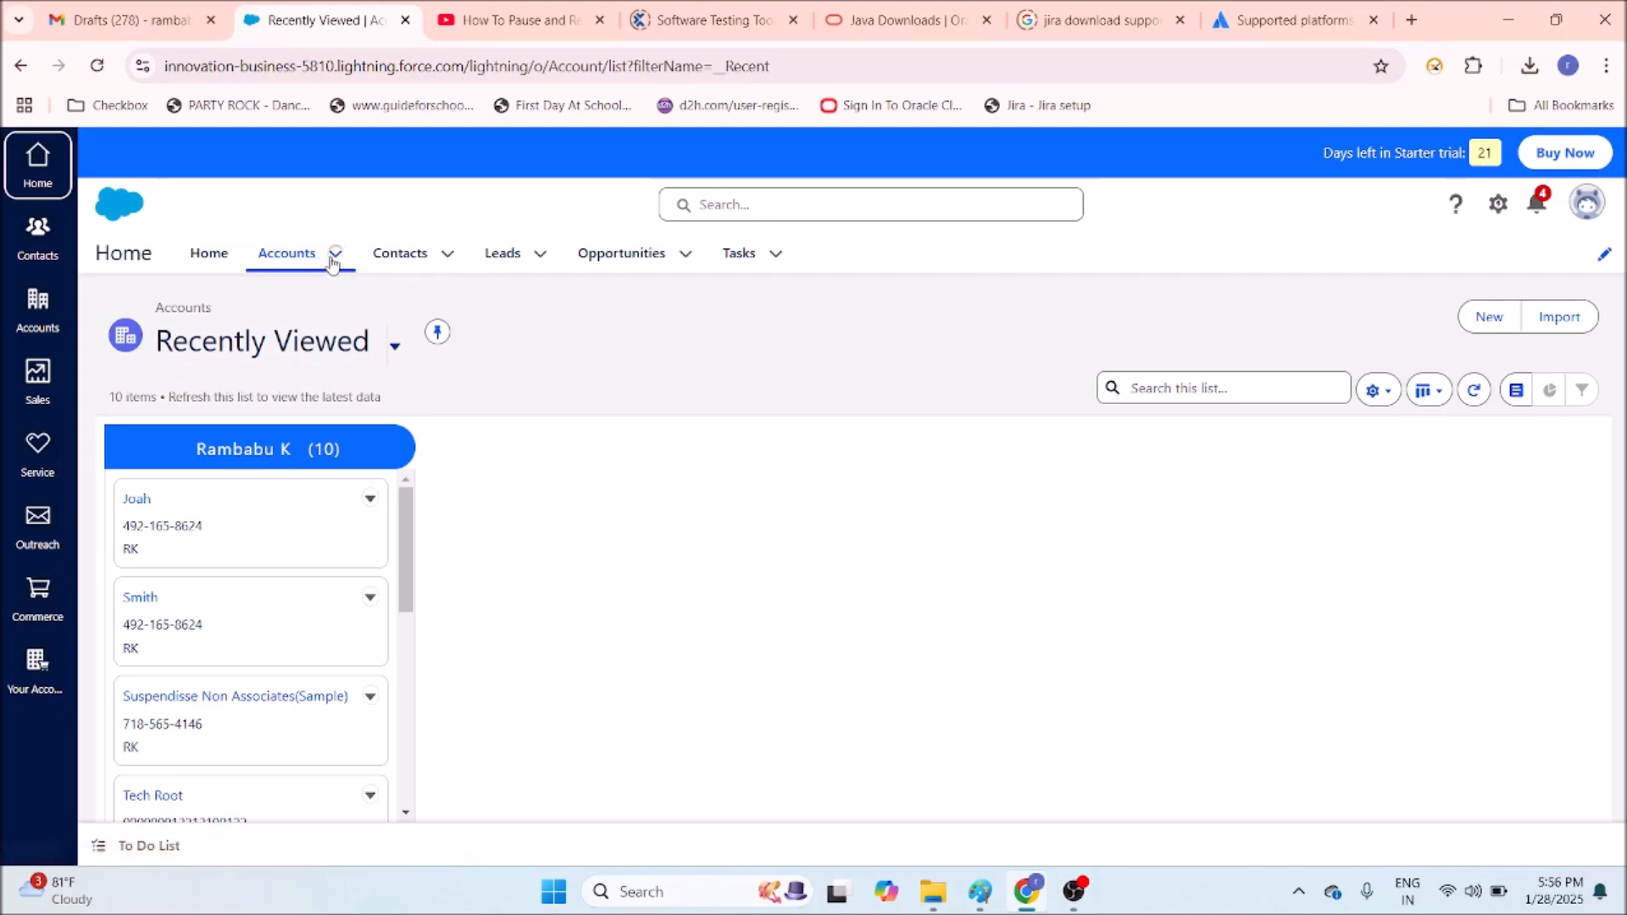
# Choose New Account from the Accounts tab dropdown.
pyautogui.click(334, 256)
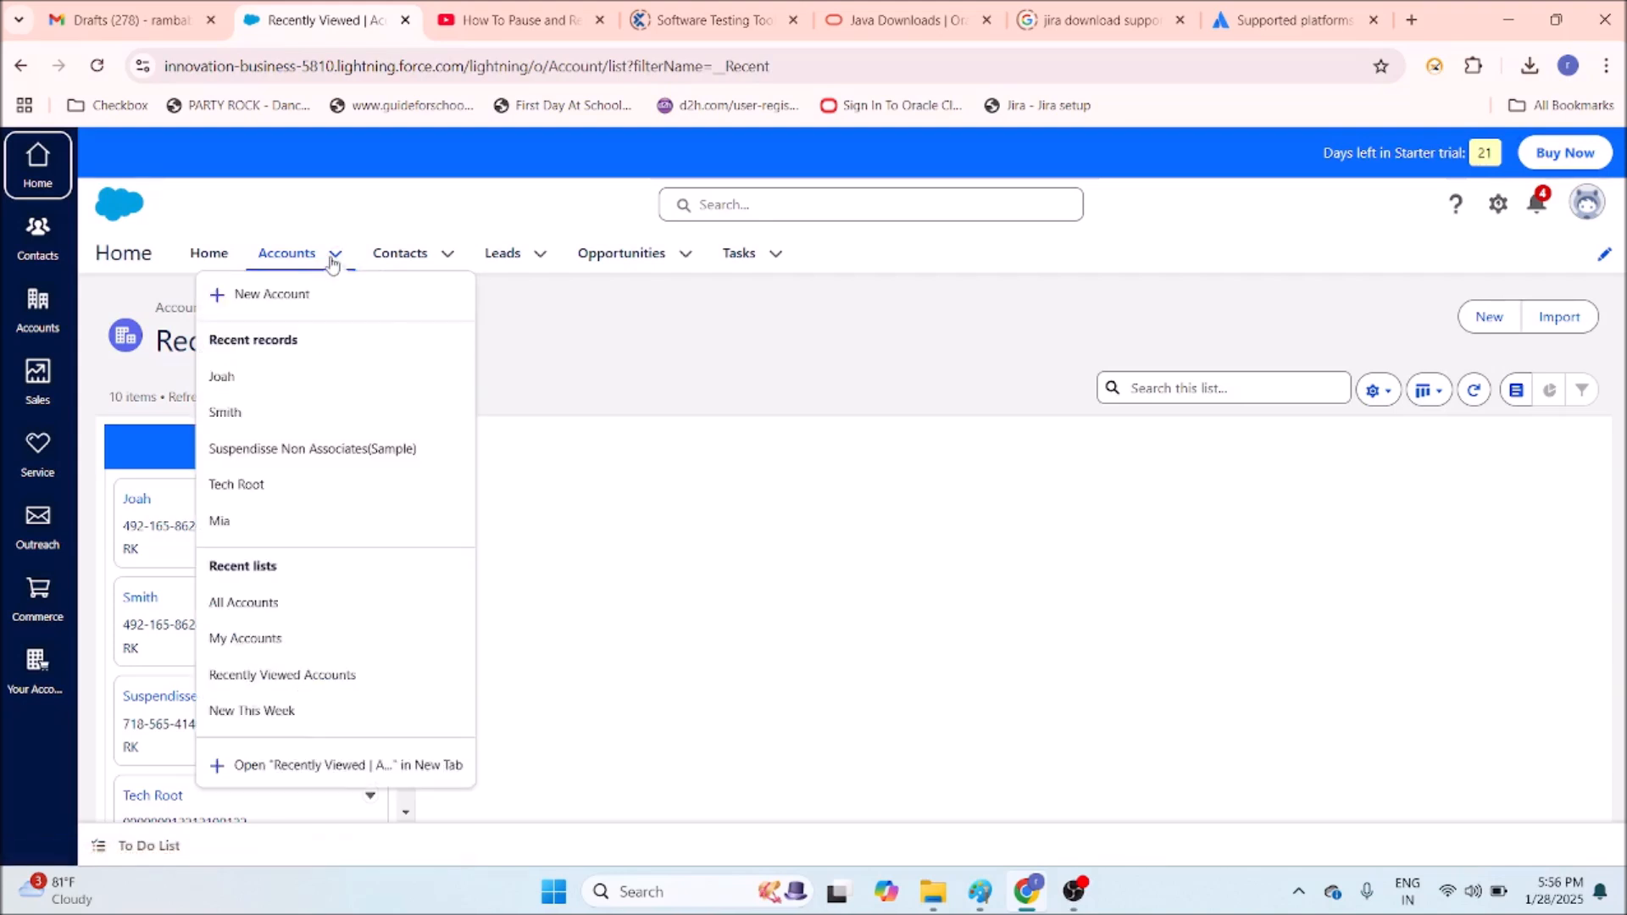
pyautogui.click(290, 297)
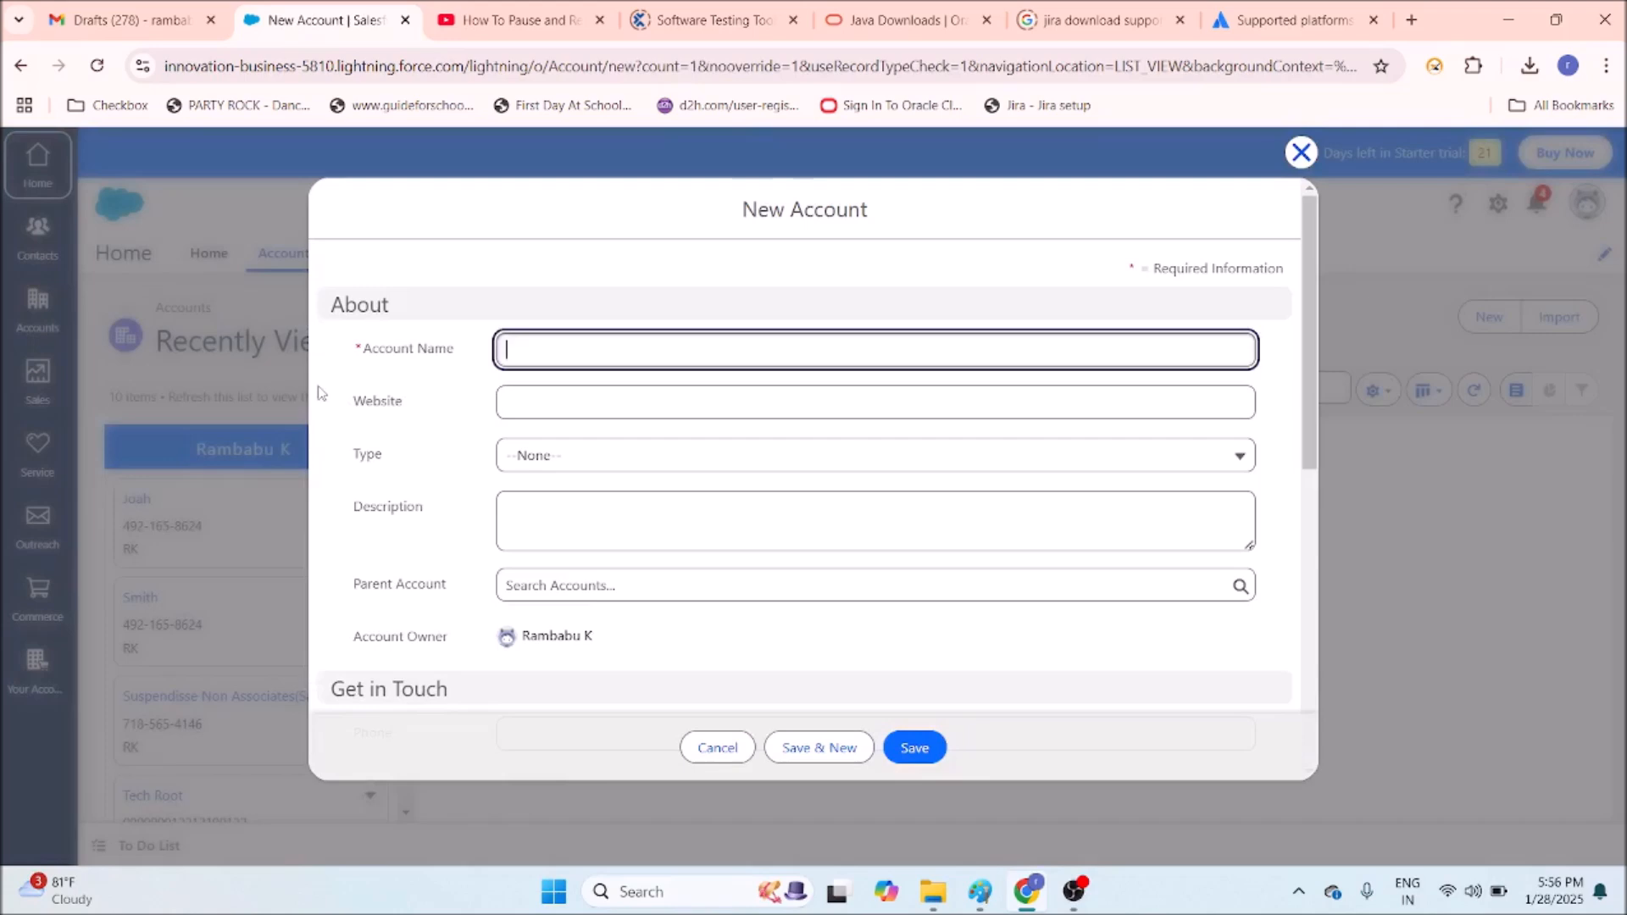
# Enter account name 'xyz banking', website 'xyzbankingnnn.com', and set Type to Customer.
pyautogui.click(541, 350)
pyautogui.write('xyz')
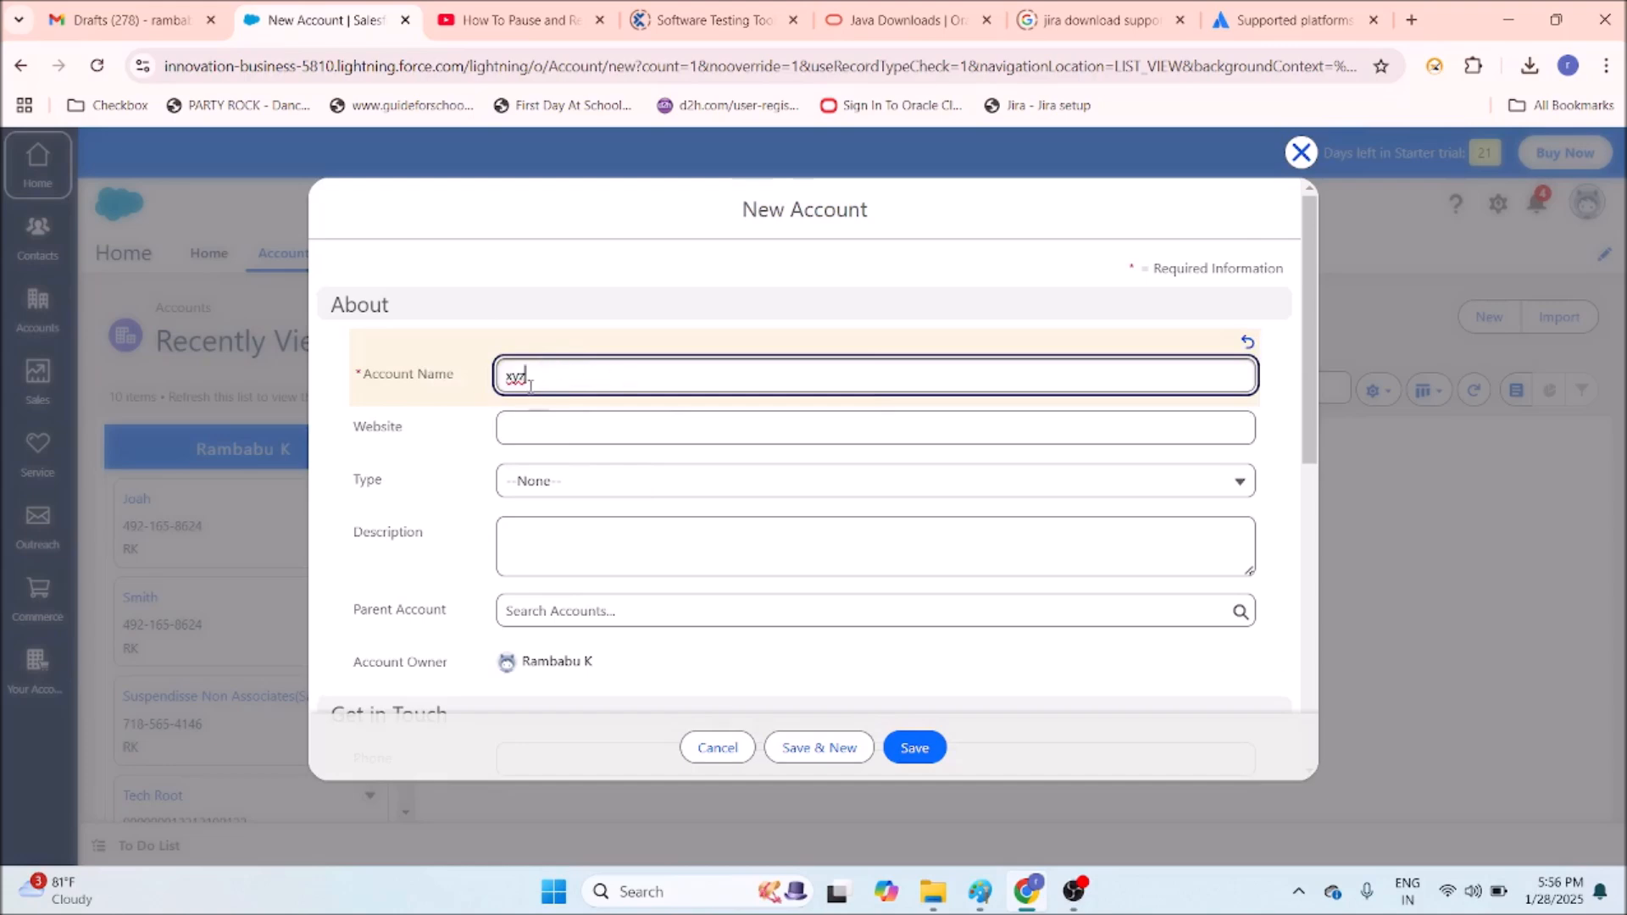
pyautogui.write(' banking')
pyautogui.click(542, 430)
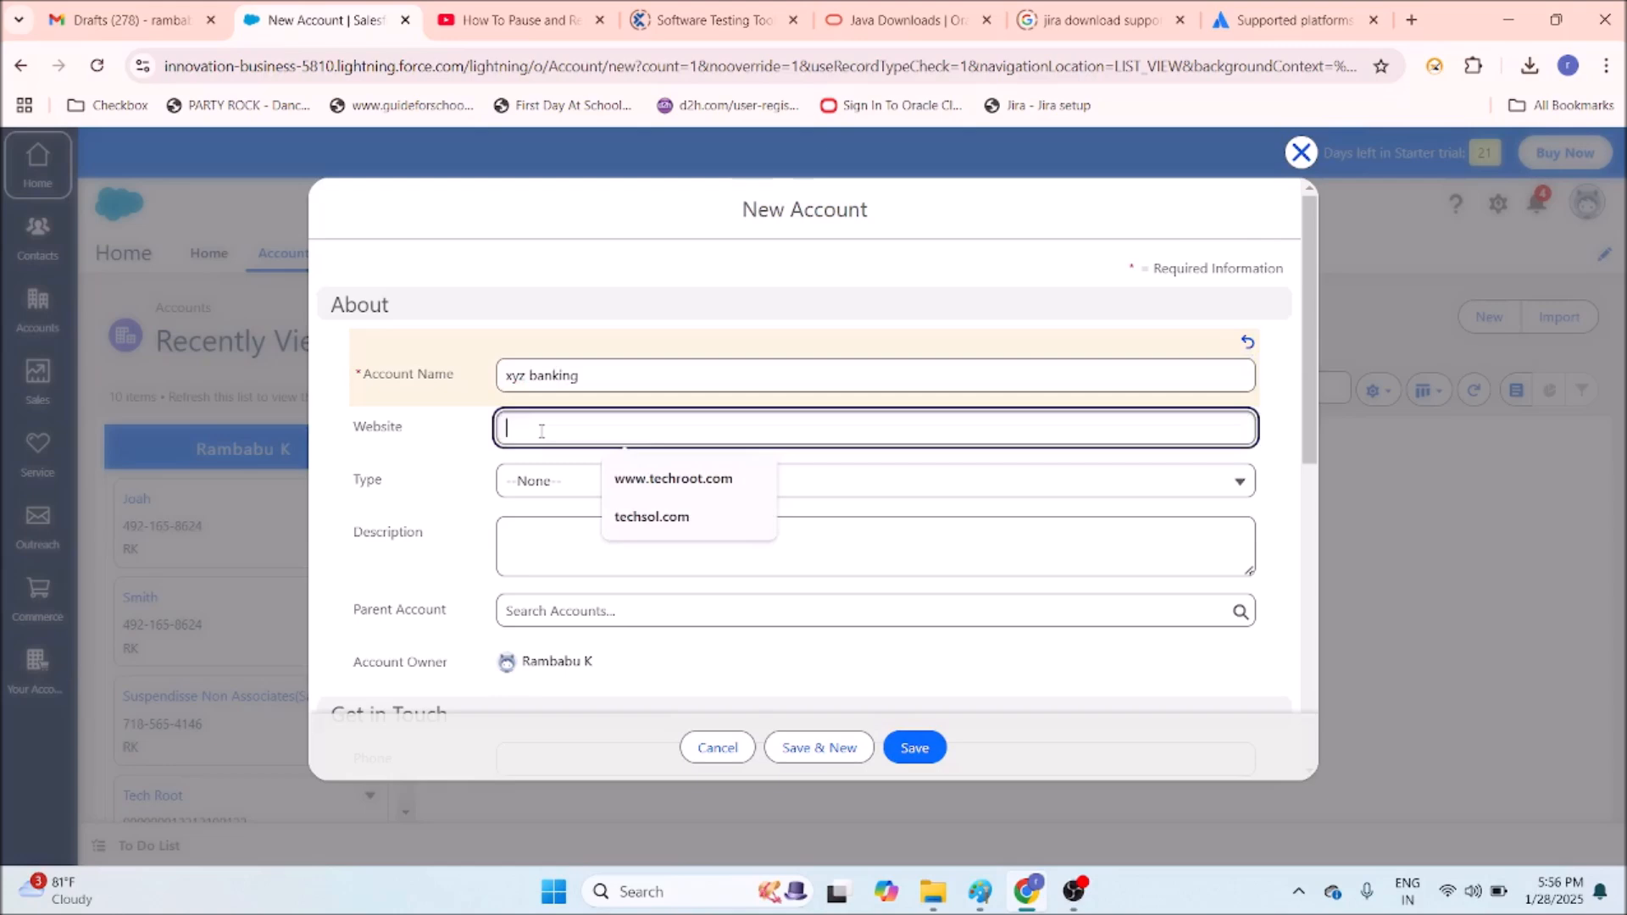
pyautogui.write('xyzban')
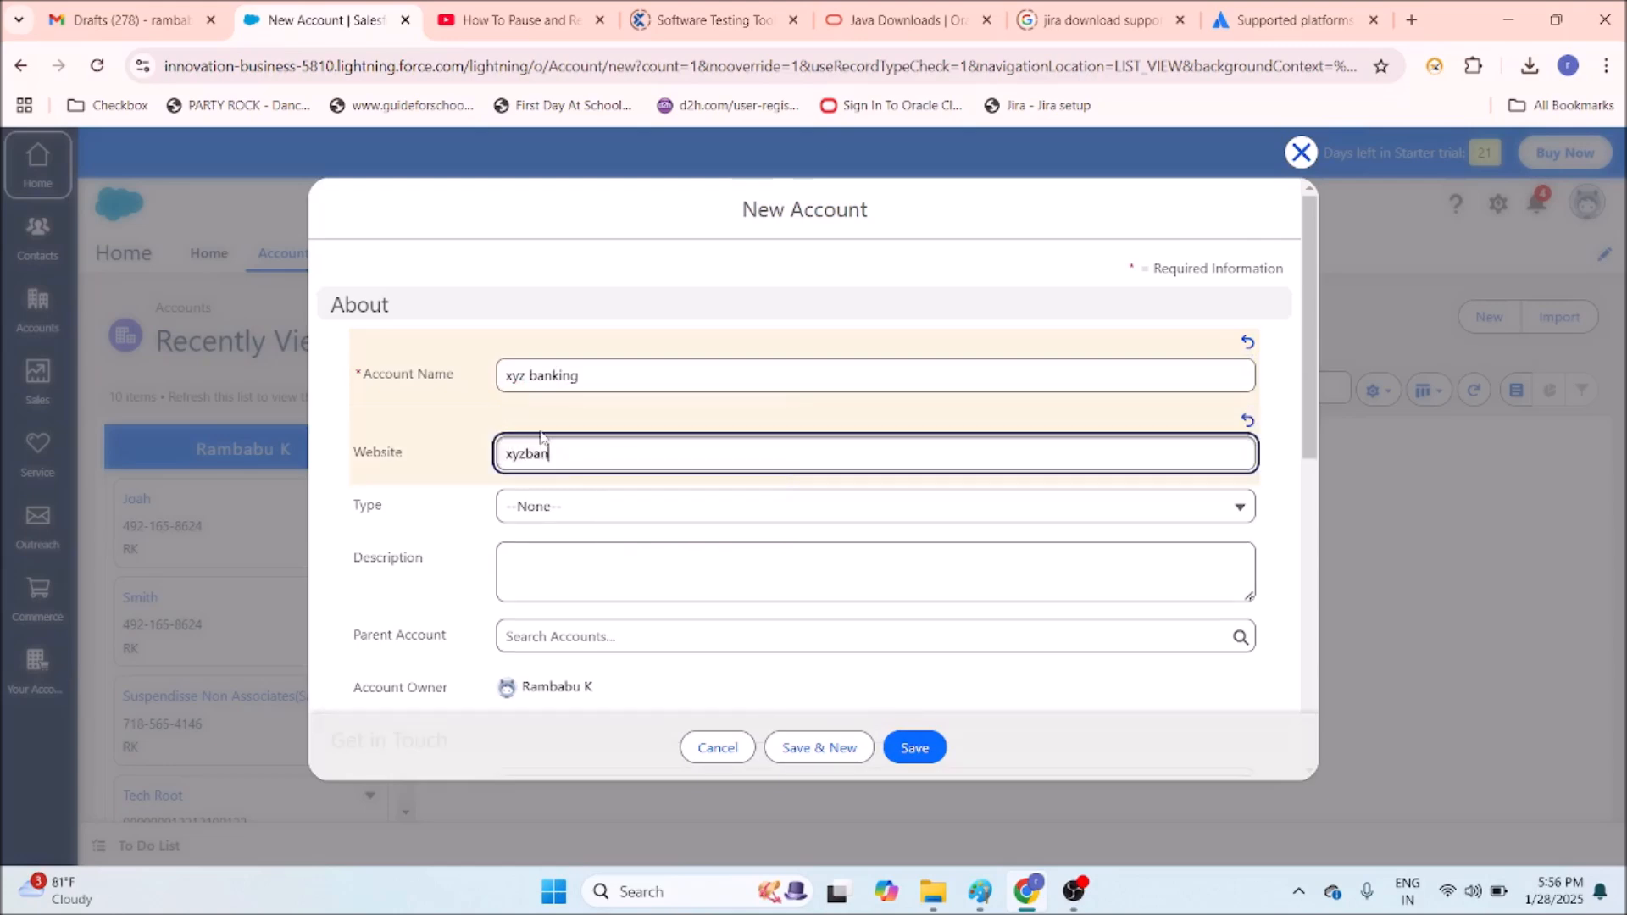
pyautogui.write('kingnnn.com')
pyautogui.click(624, 518)
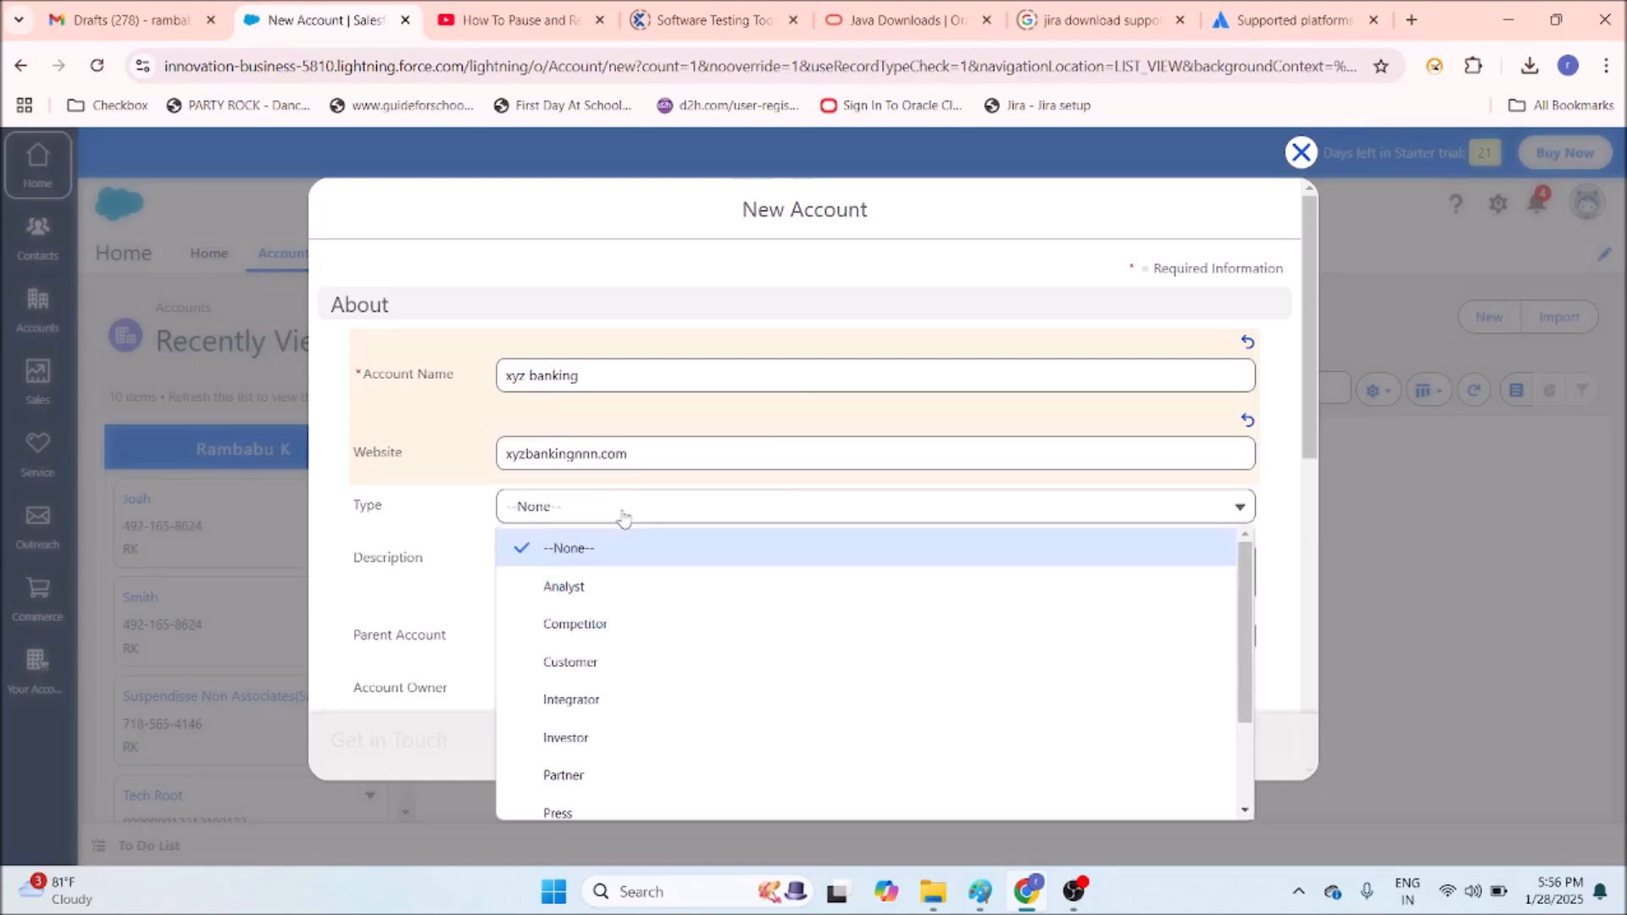
pyautogui.click(610, 589)
pyautogui.click(602, 542)
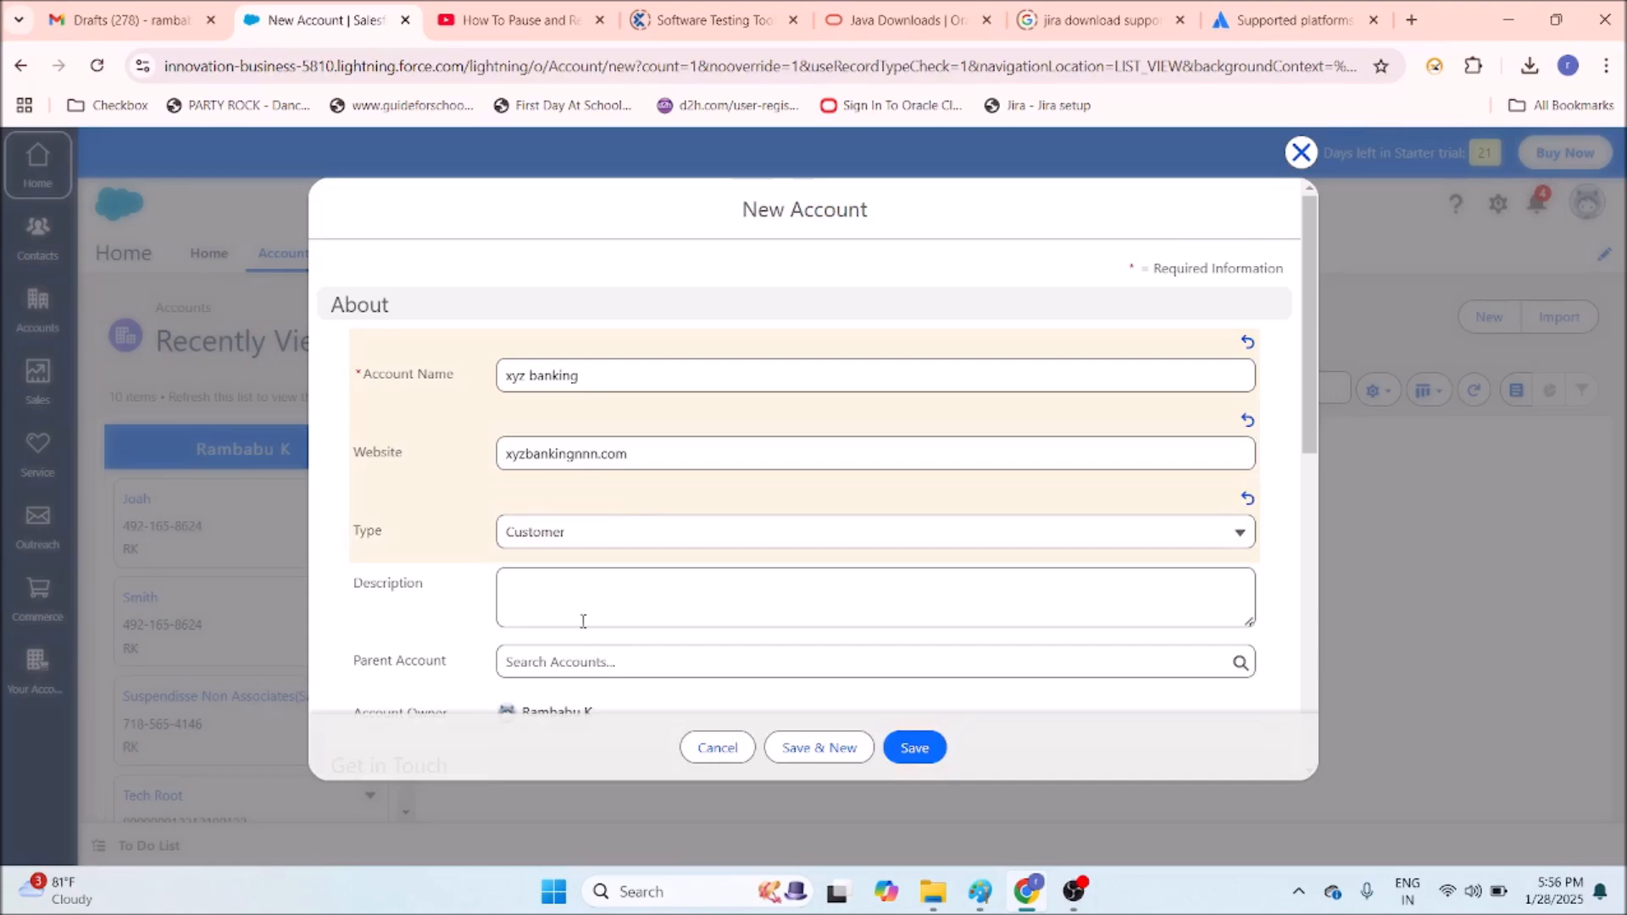
# Enter the account's phone number and save the xyz banking account.
pyautogui.scroll(-1, 583, 602)
pyautogui.scroll(-4, 592, 585)
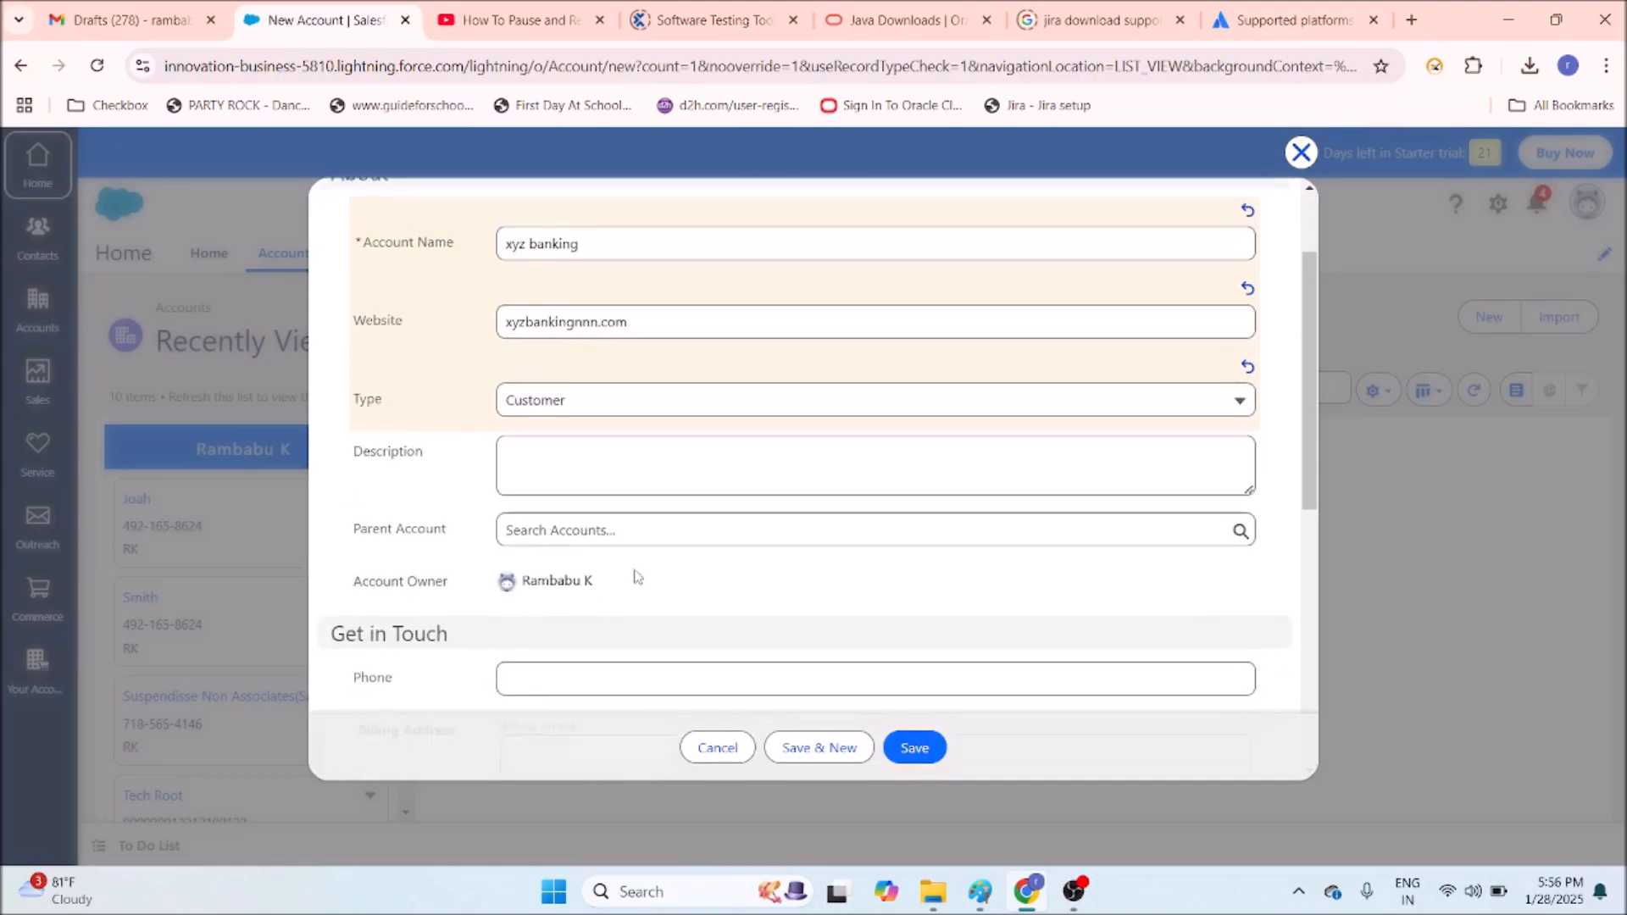
pyautogui.click(566, 285)
pyautogui.write('0000000000000')
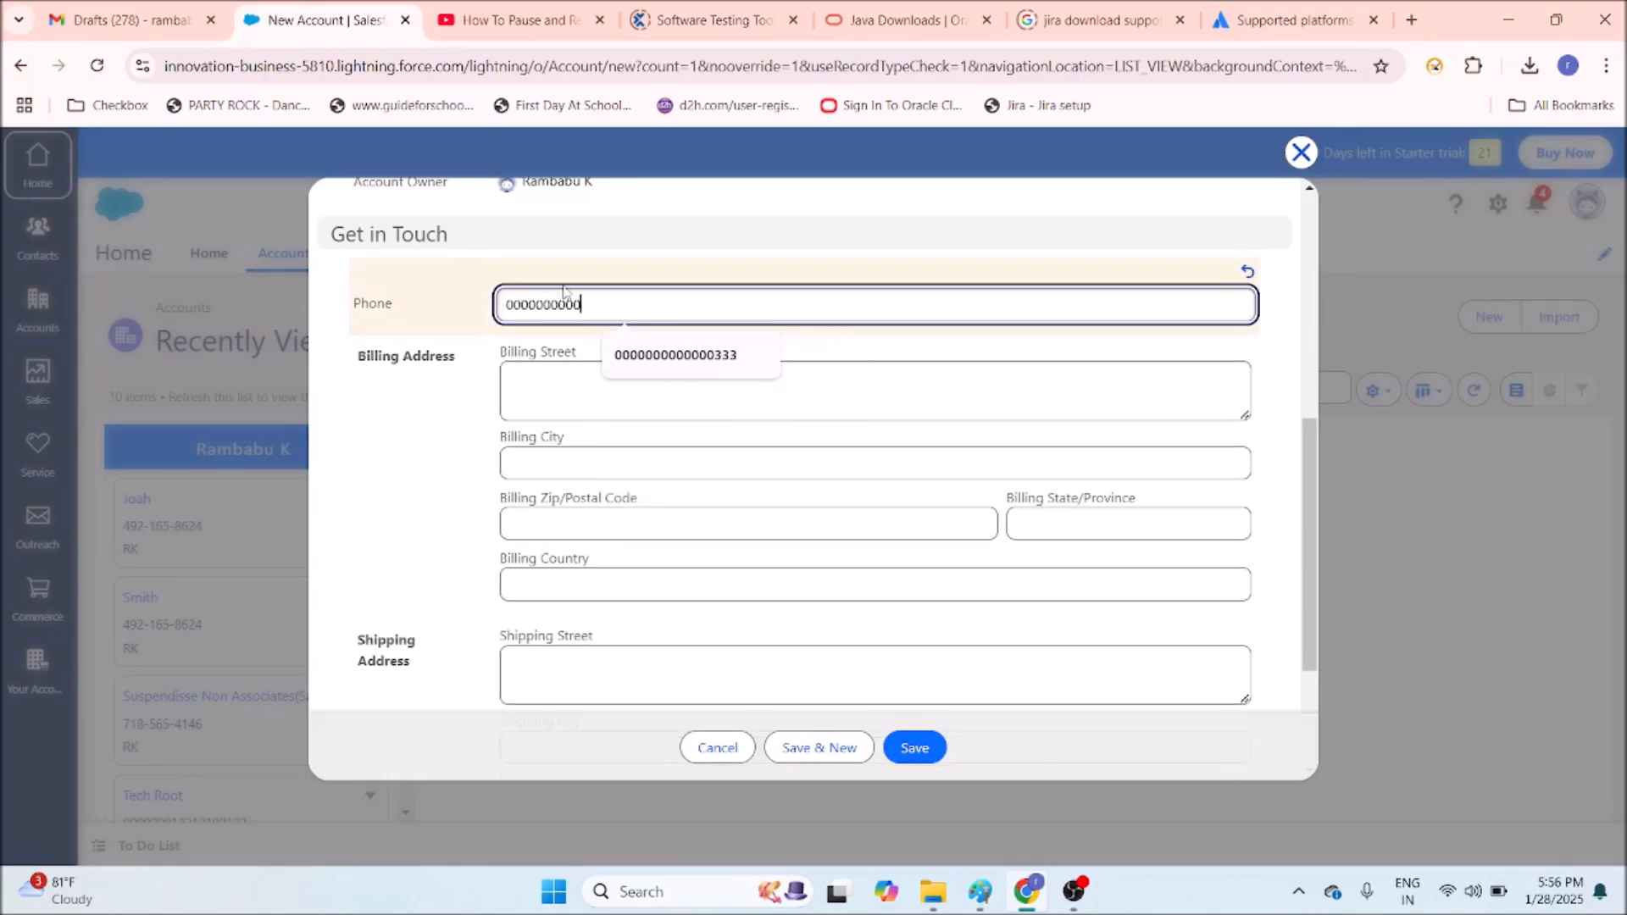
pyautogui.write('65656565')
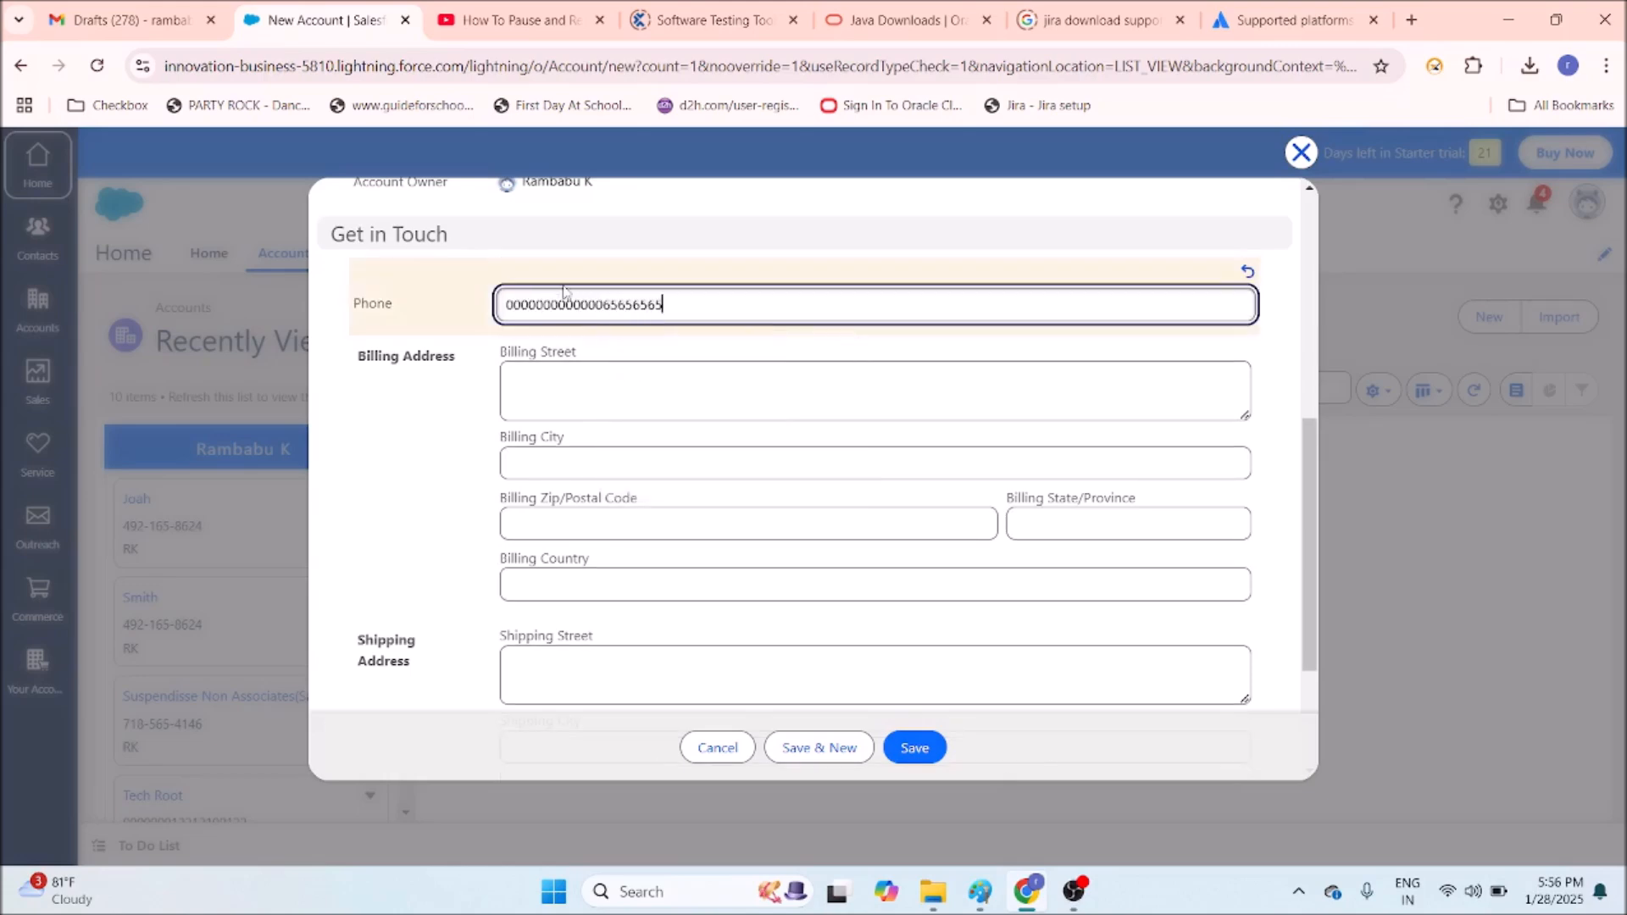
pyautogui.scroll(-3, 570, 407)
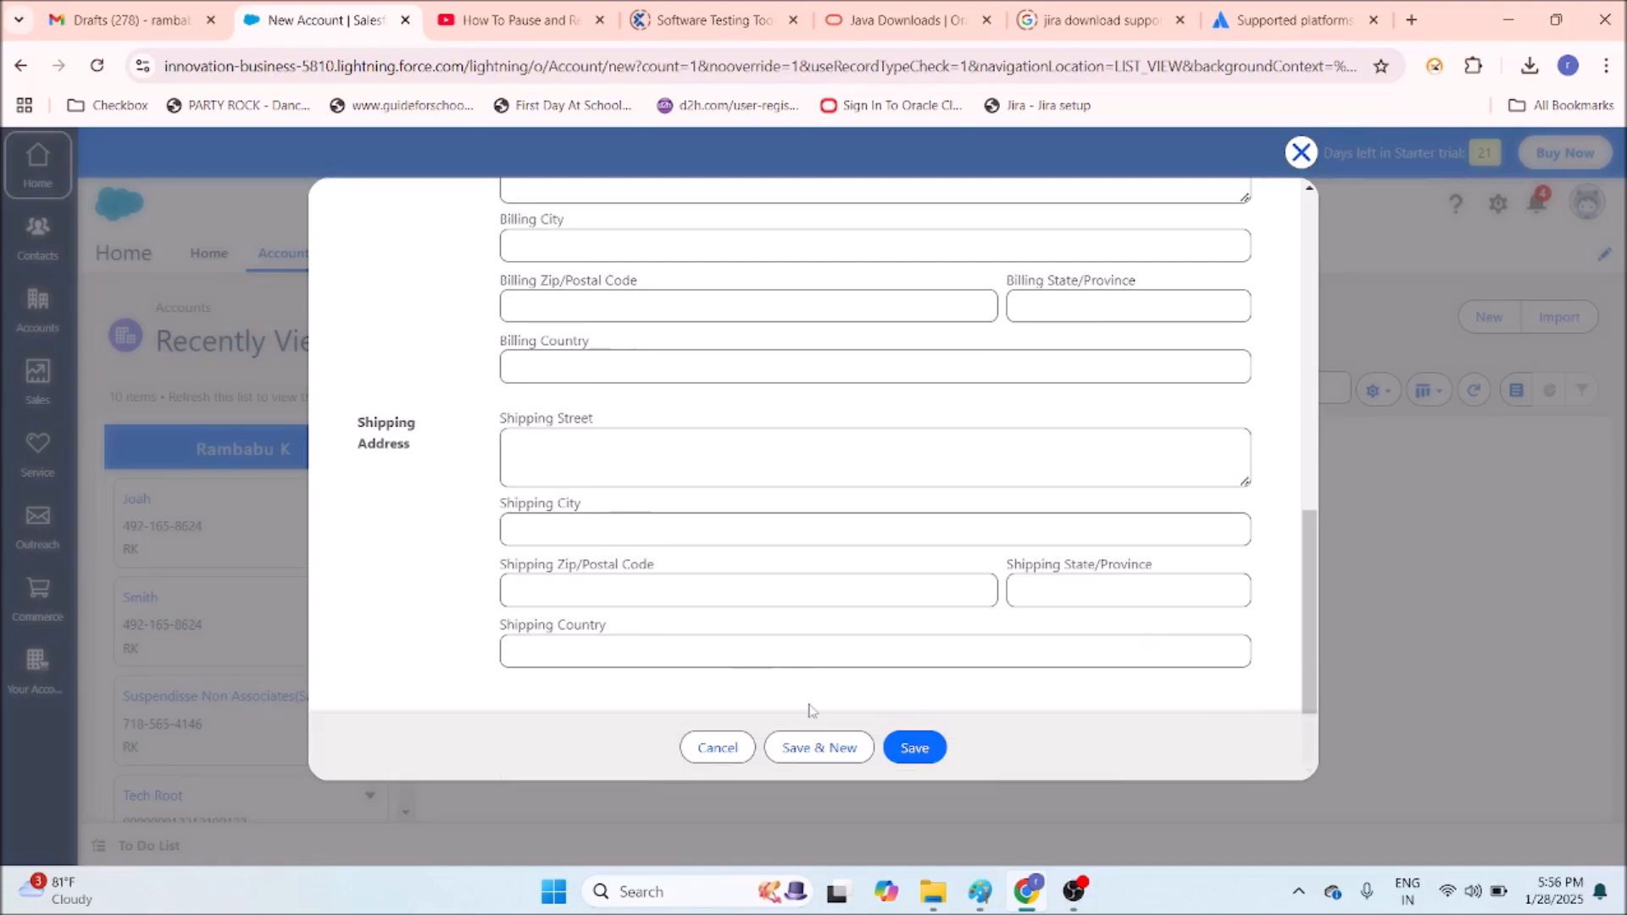
pyautogui.click(922, 751)
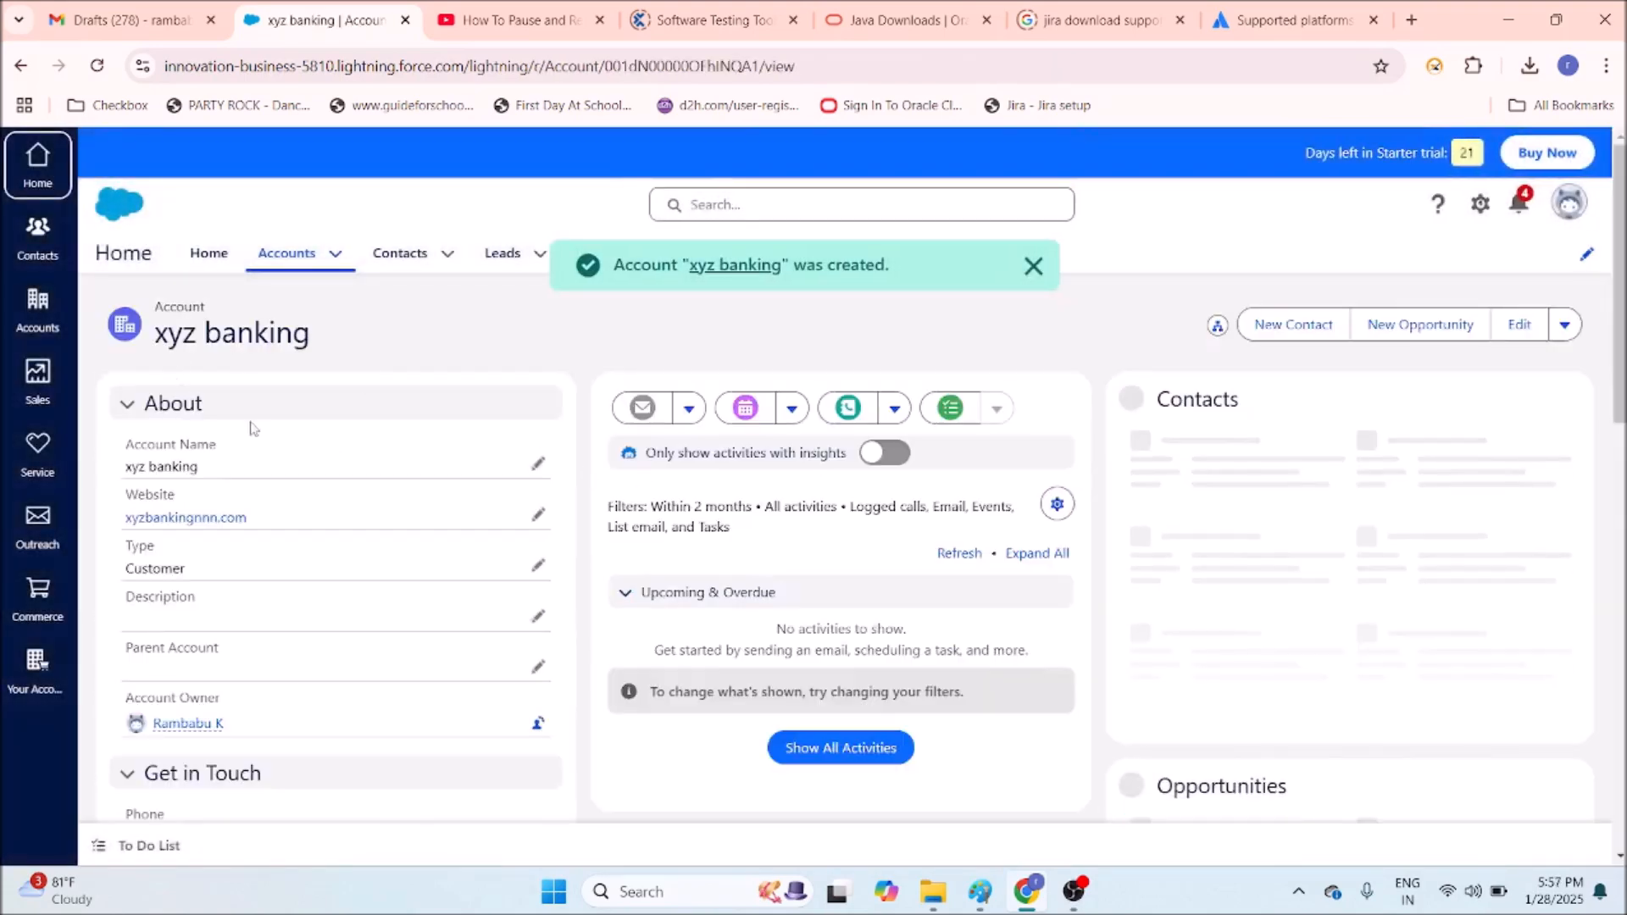
# Open the All Accounts list view and scroll through its 12 accounts.
pyautogui.click(335, 253)
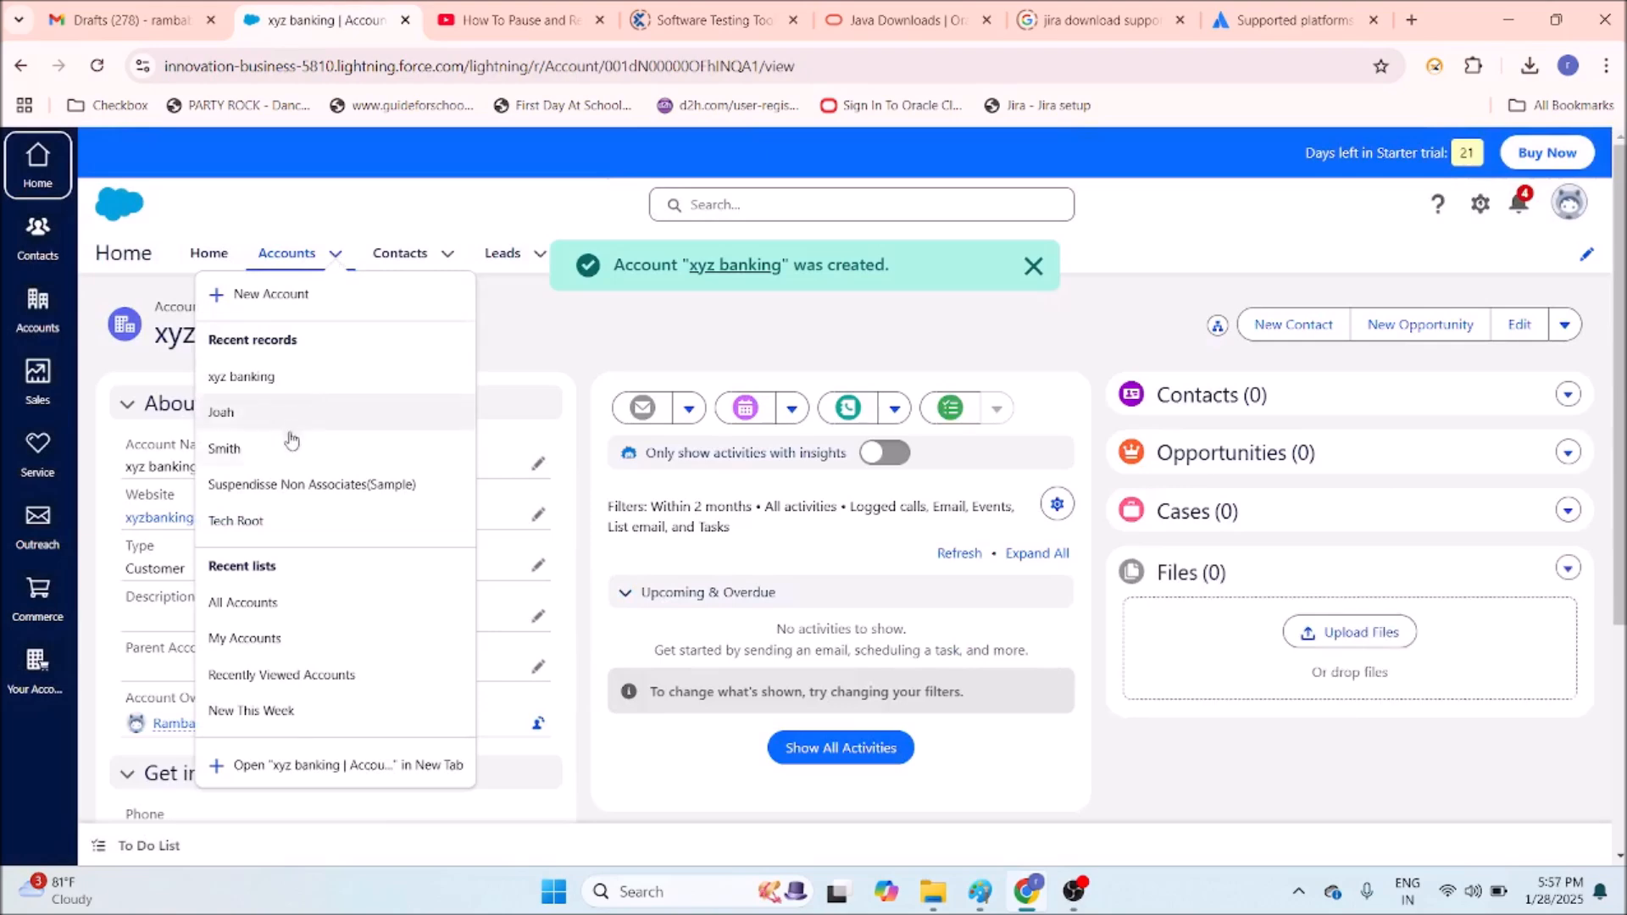
pyautogui.click(259, 612)
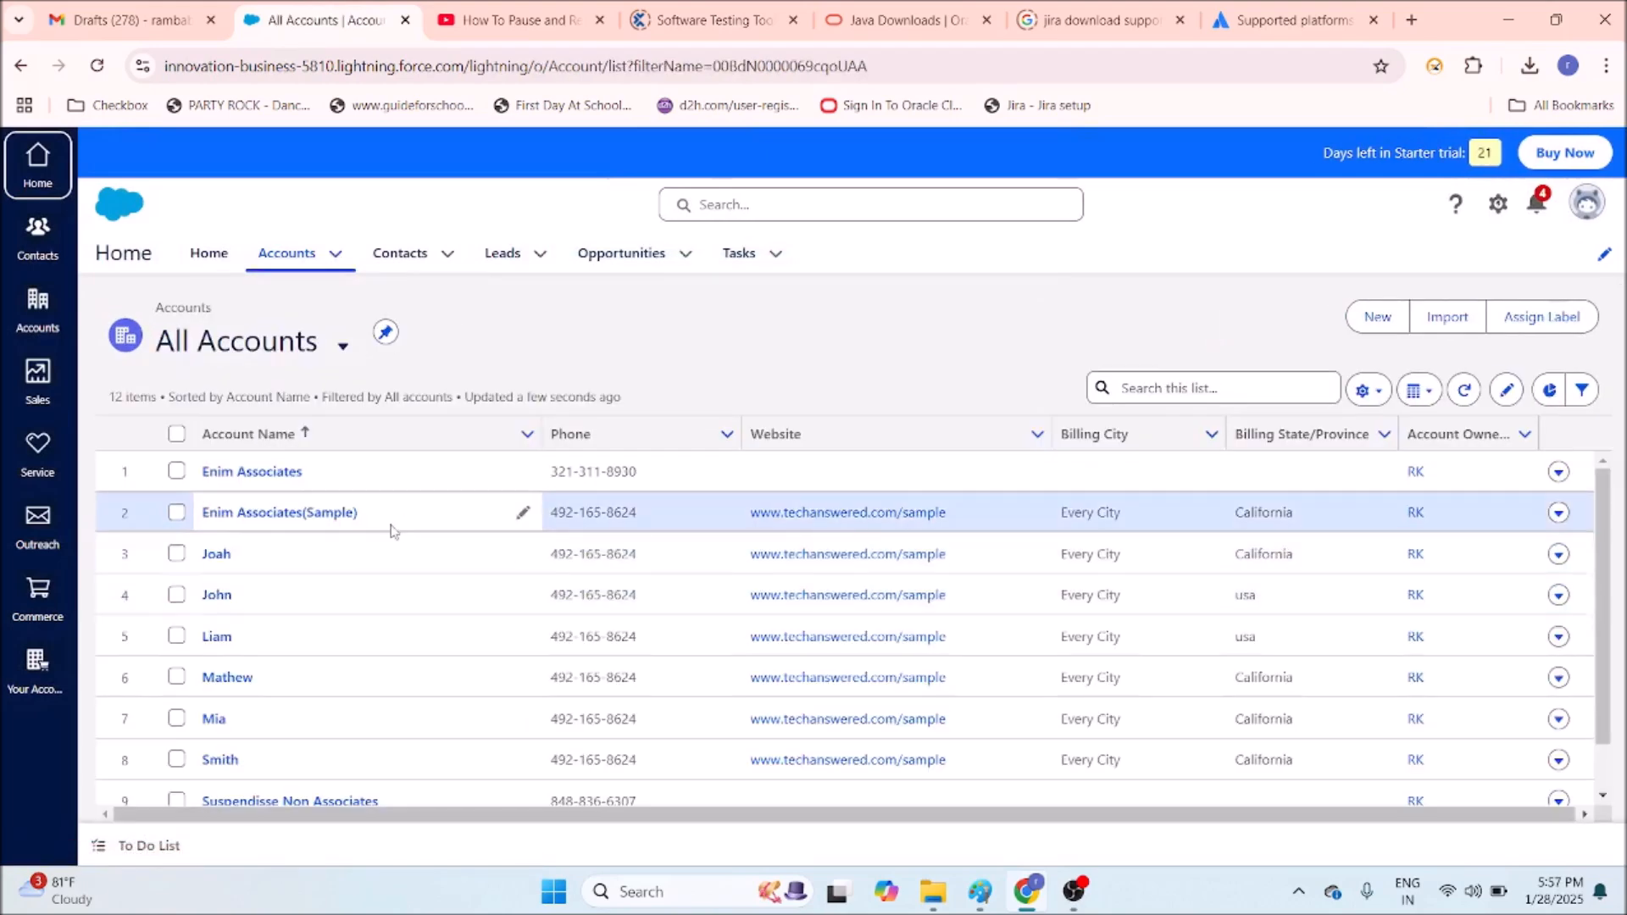
pyautogui.scroll(-3, 396, 534)
pyautogui.scroll(3, 396, 661)
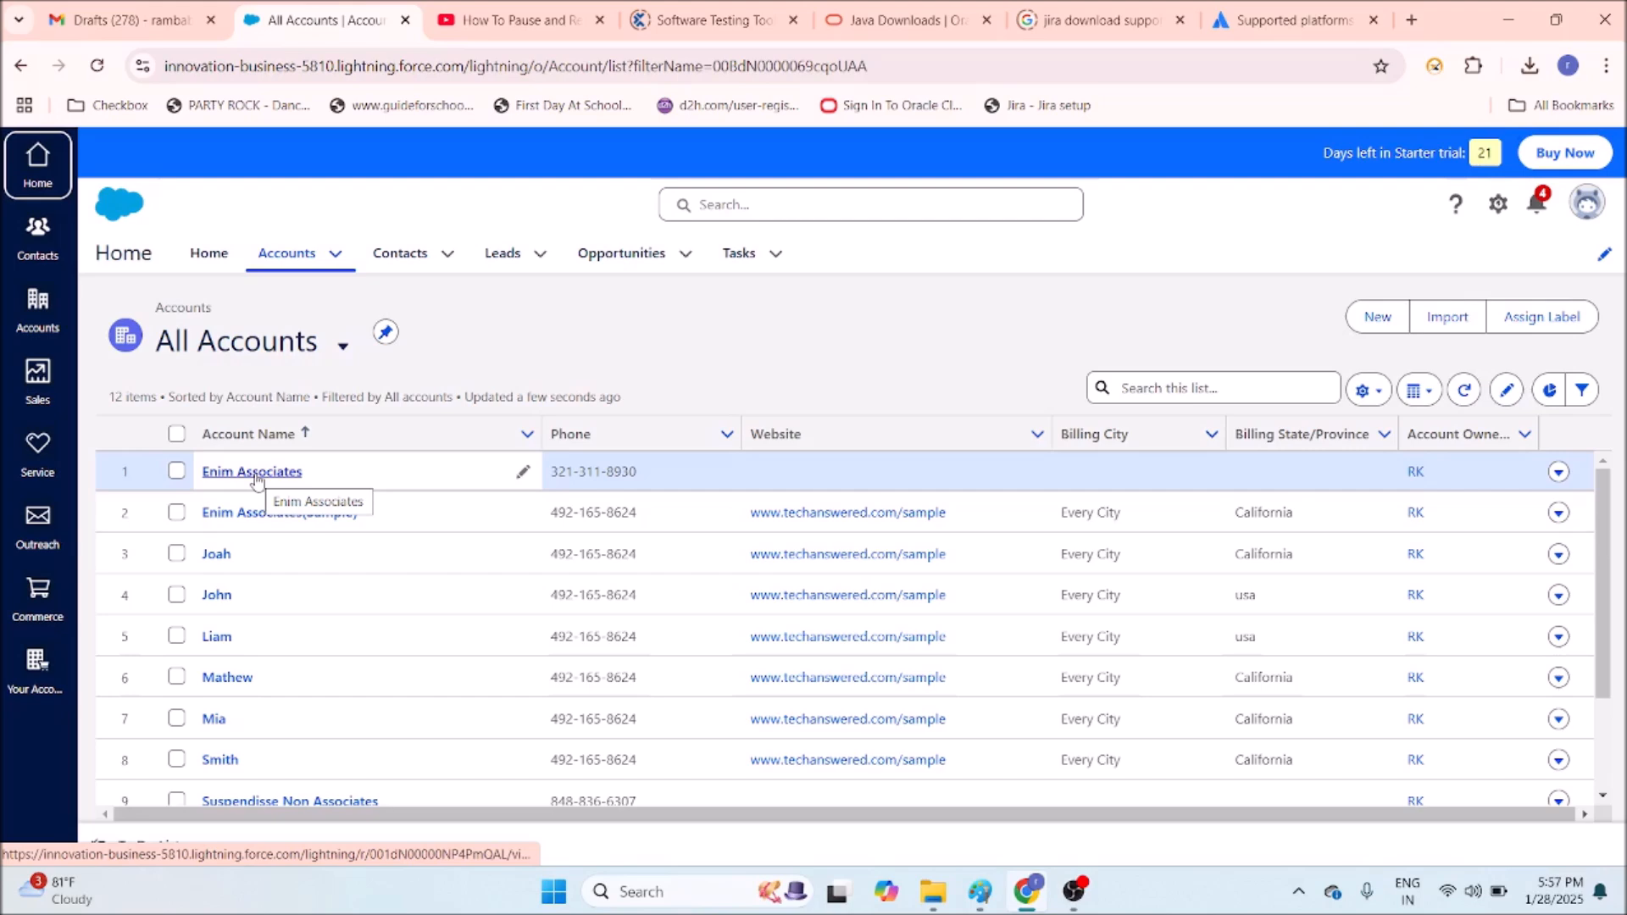
pyautogui.click(447, 264)
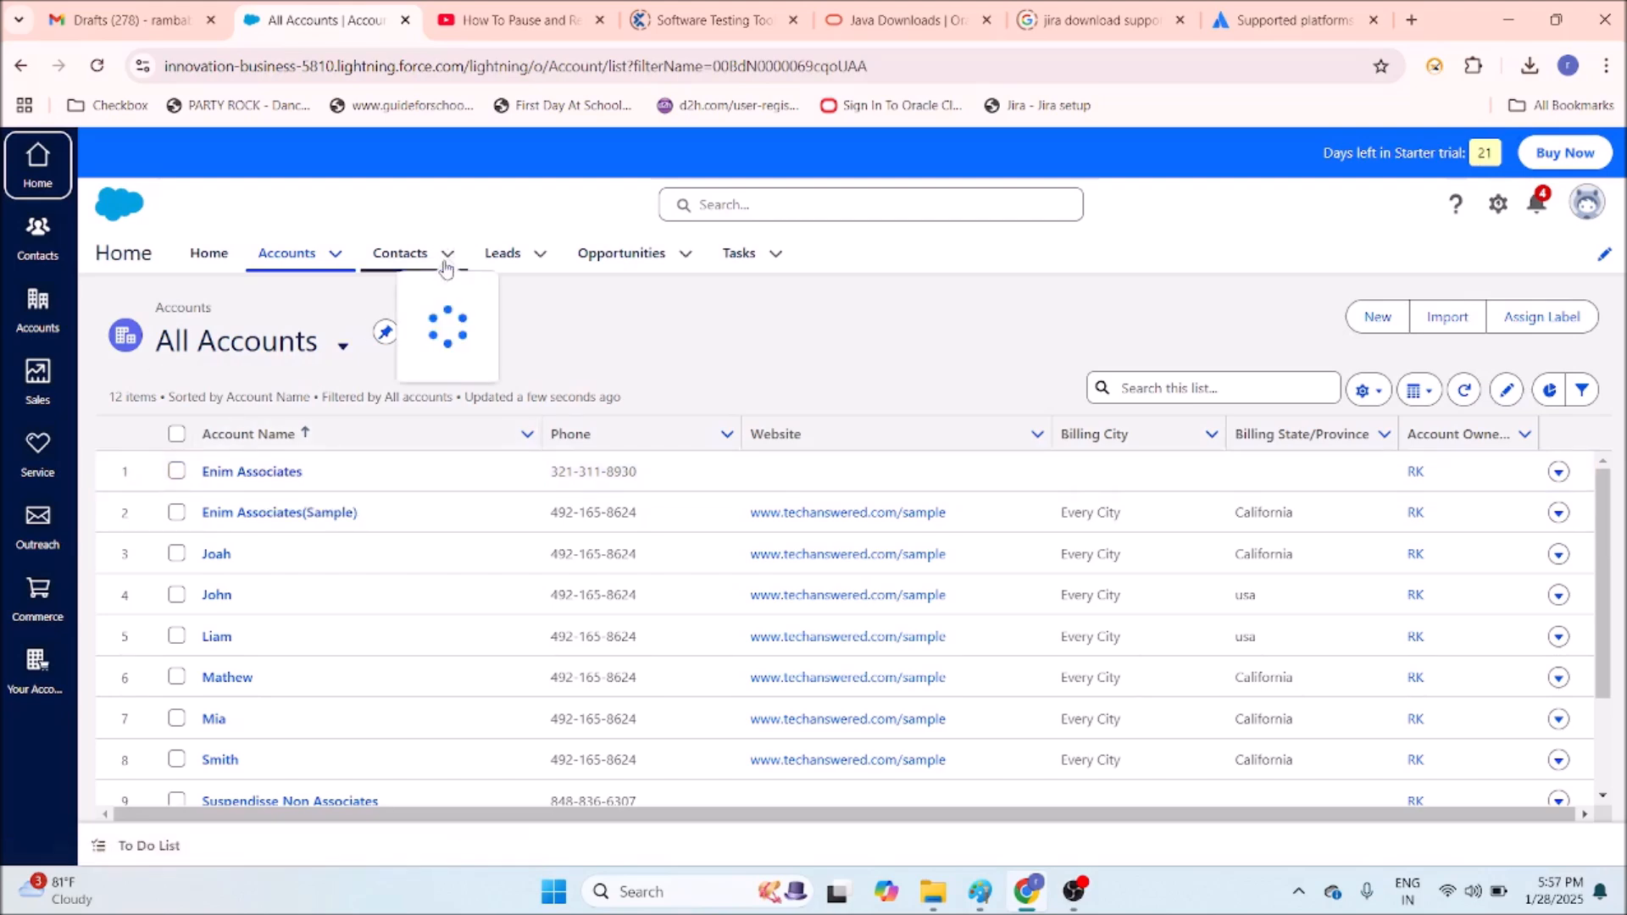
# Start a new contact with salutation Mr. and the contact's first and last name.
pyautogui.click(451, 299)
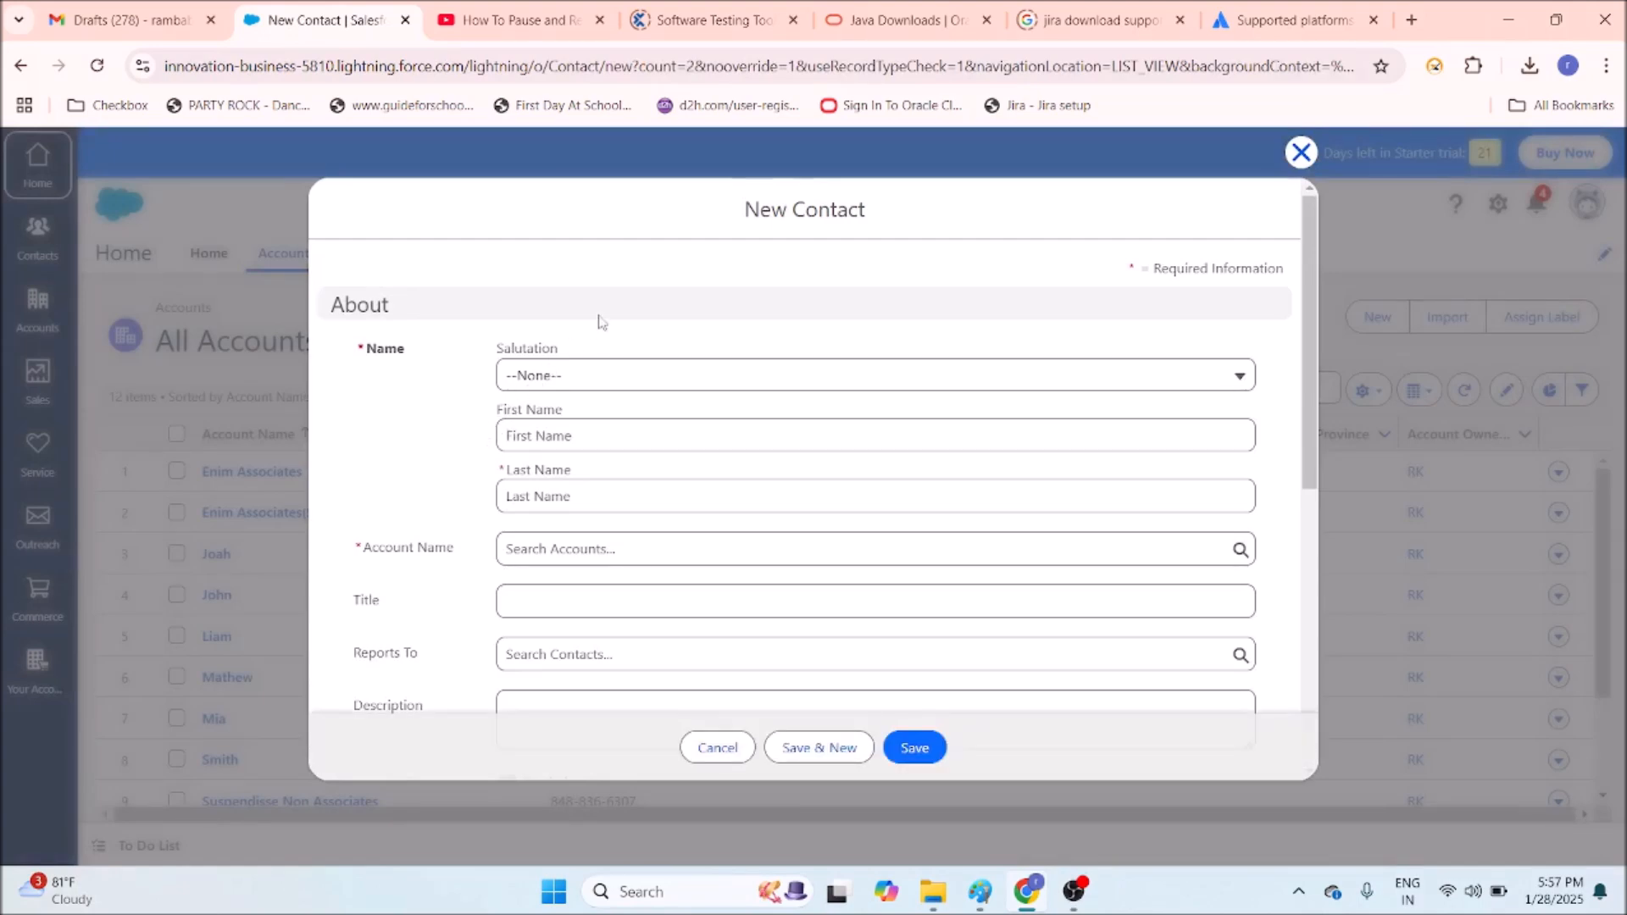
pyautogui.click(600, 380)
pyautogui.click(587, 462)
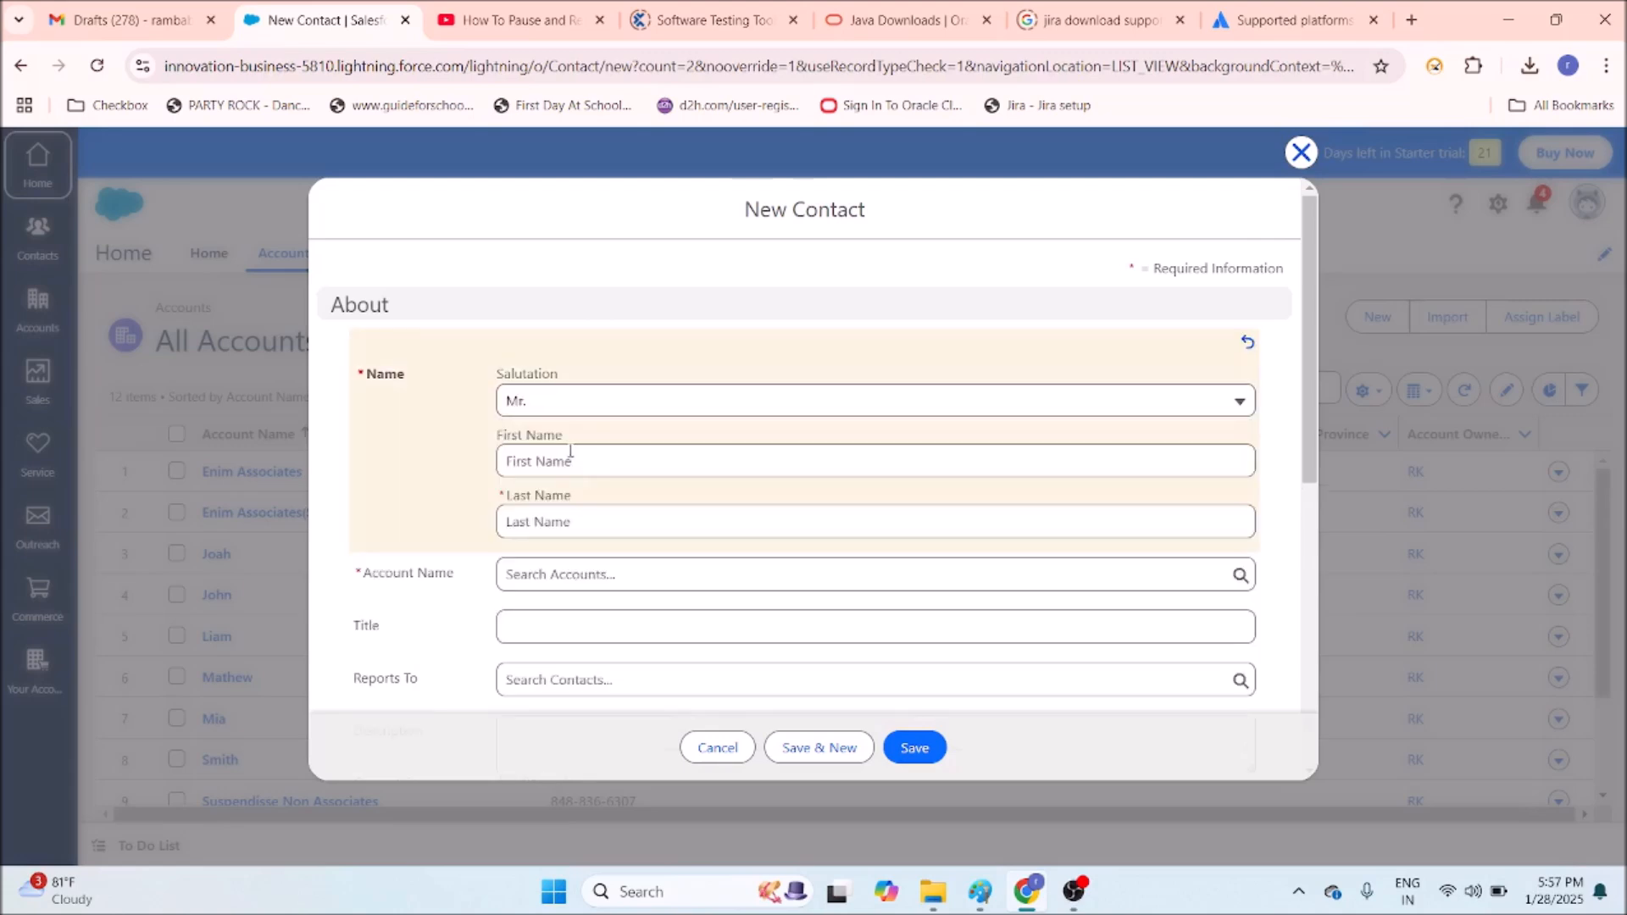
pyautogui.click(567, 459)
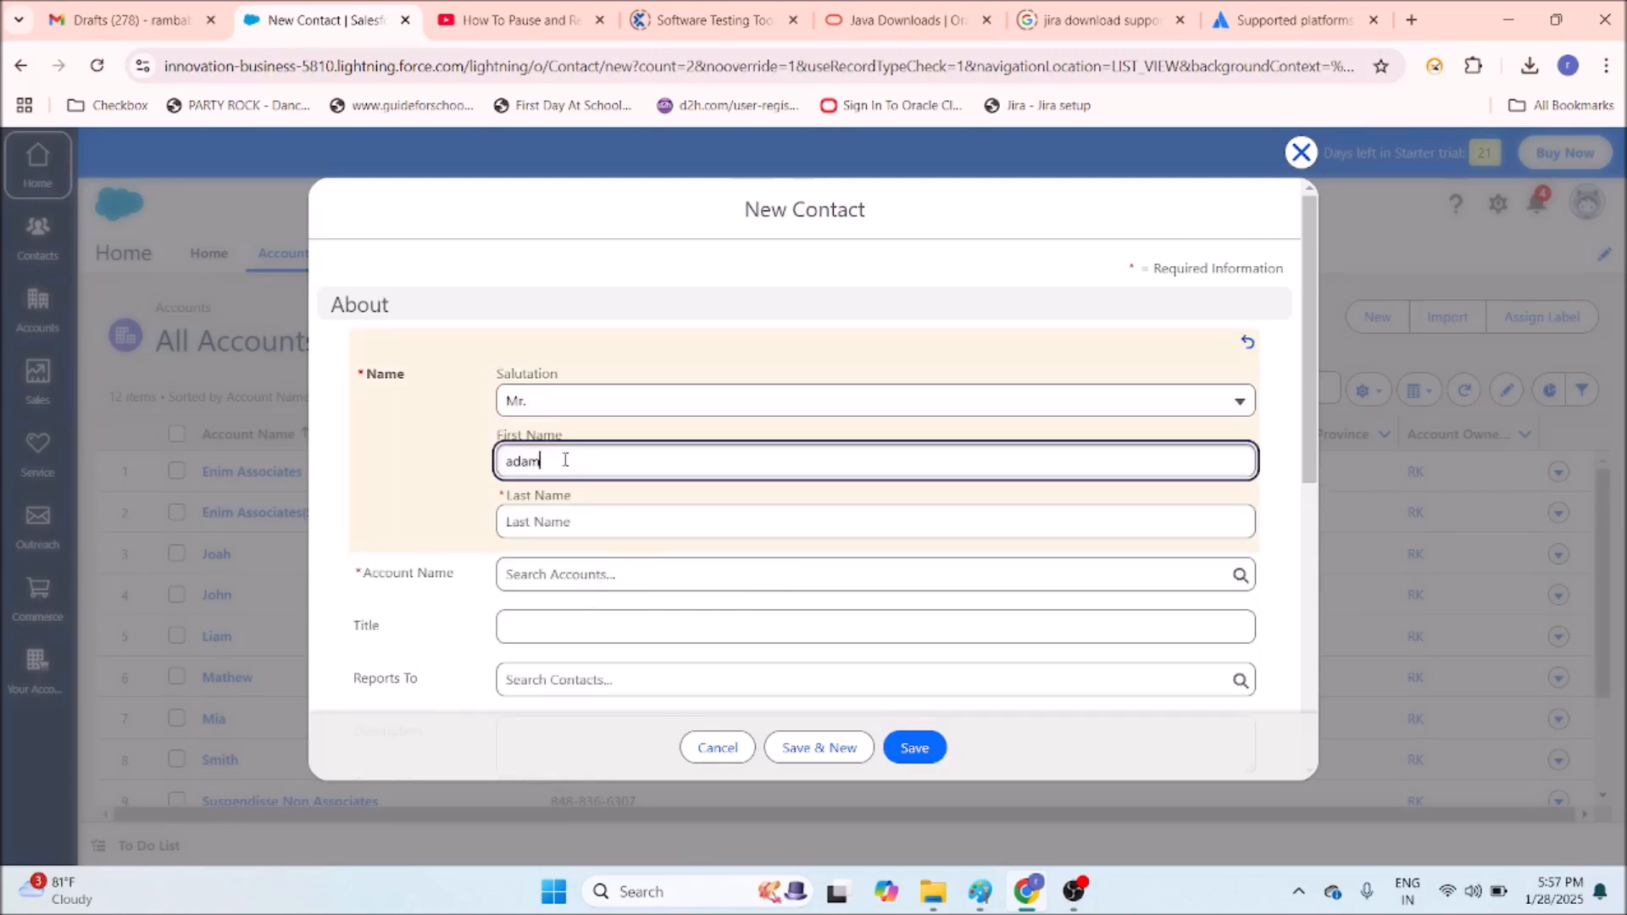
pyautogui.click(578, 521)
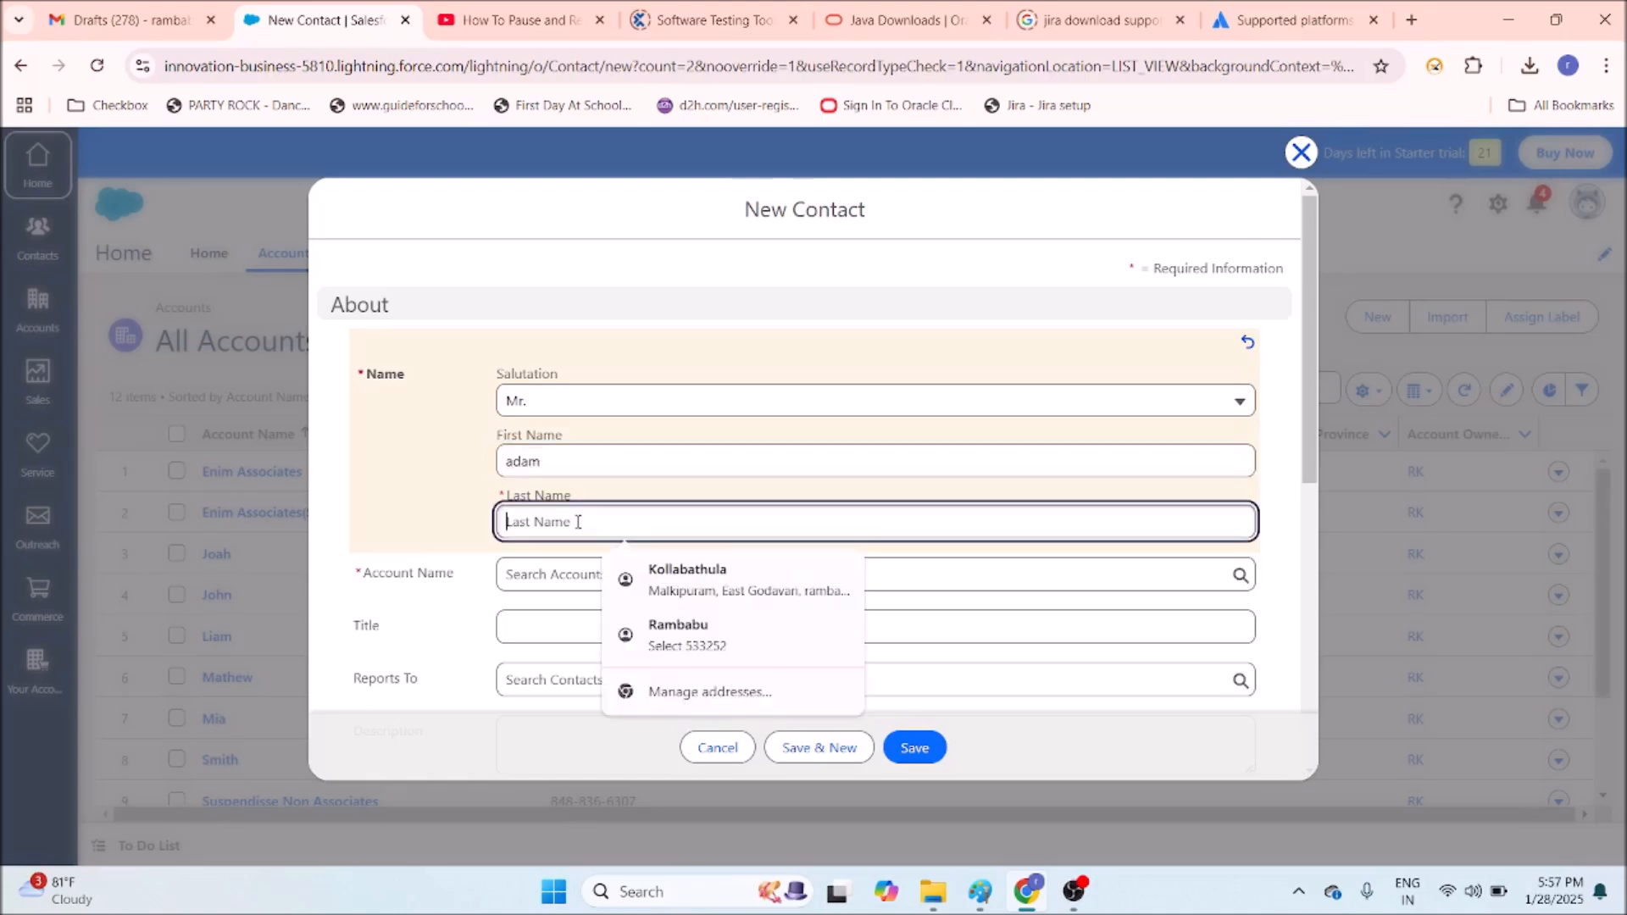
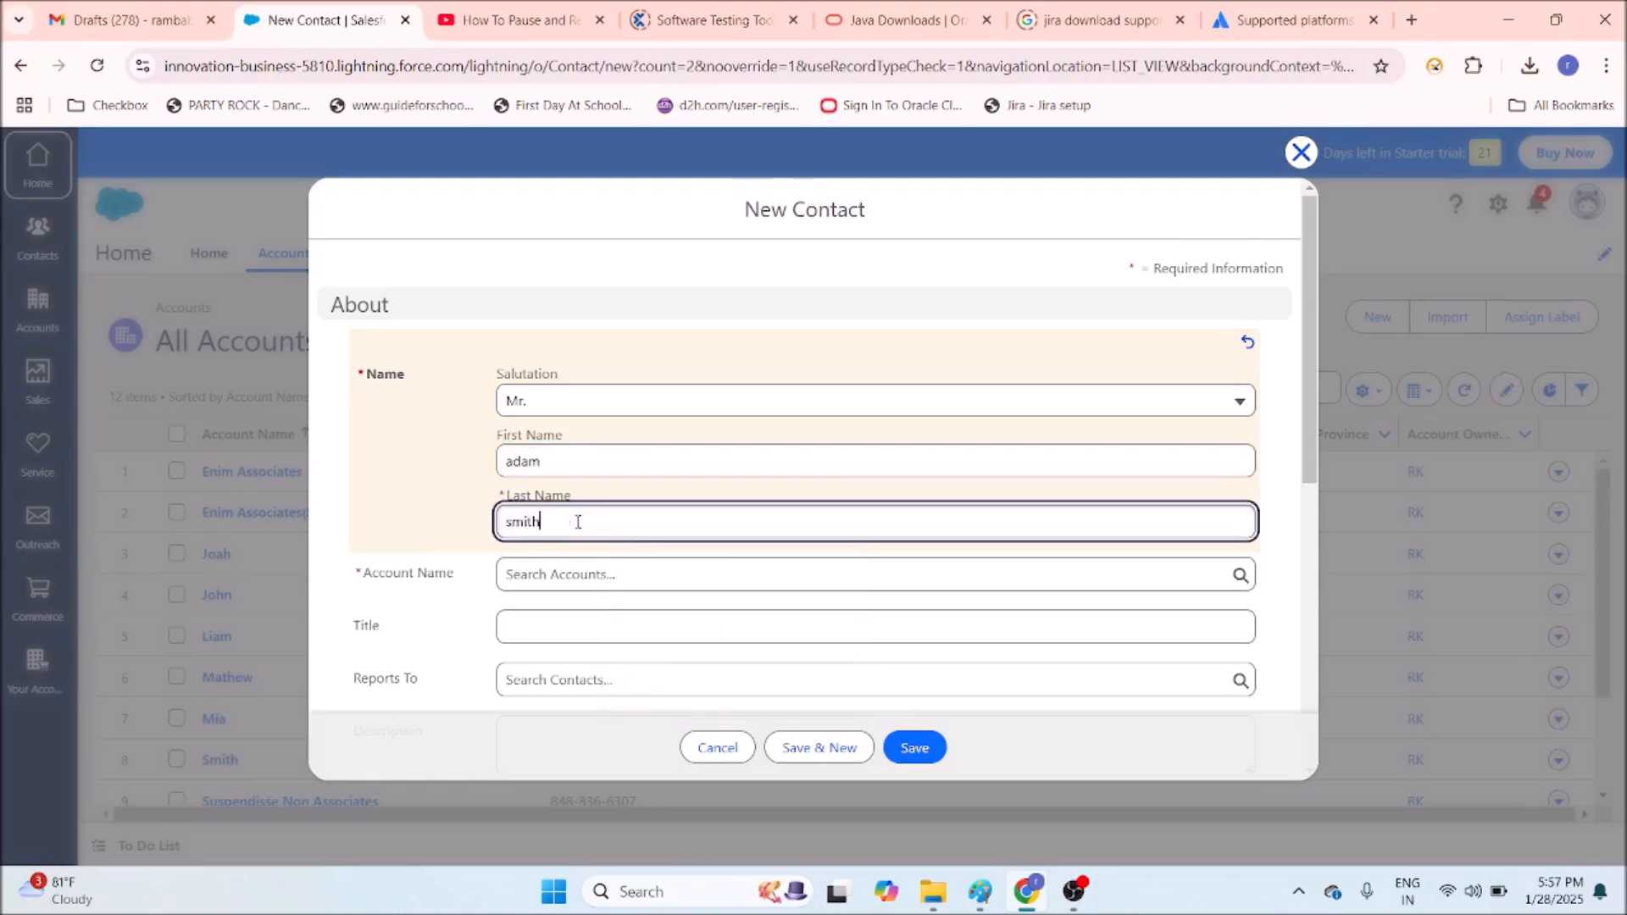
# Link the contact to xyz banking and set the title 'manager of xyz banking'.
pyautogui.click(619, 573)
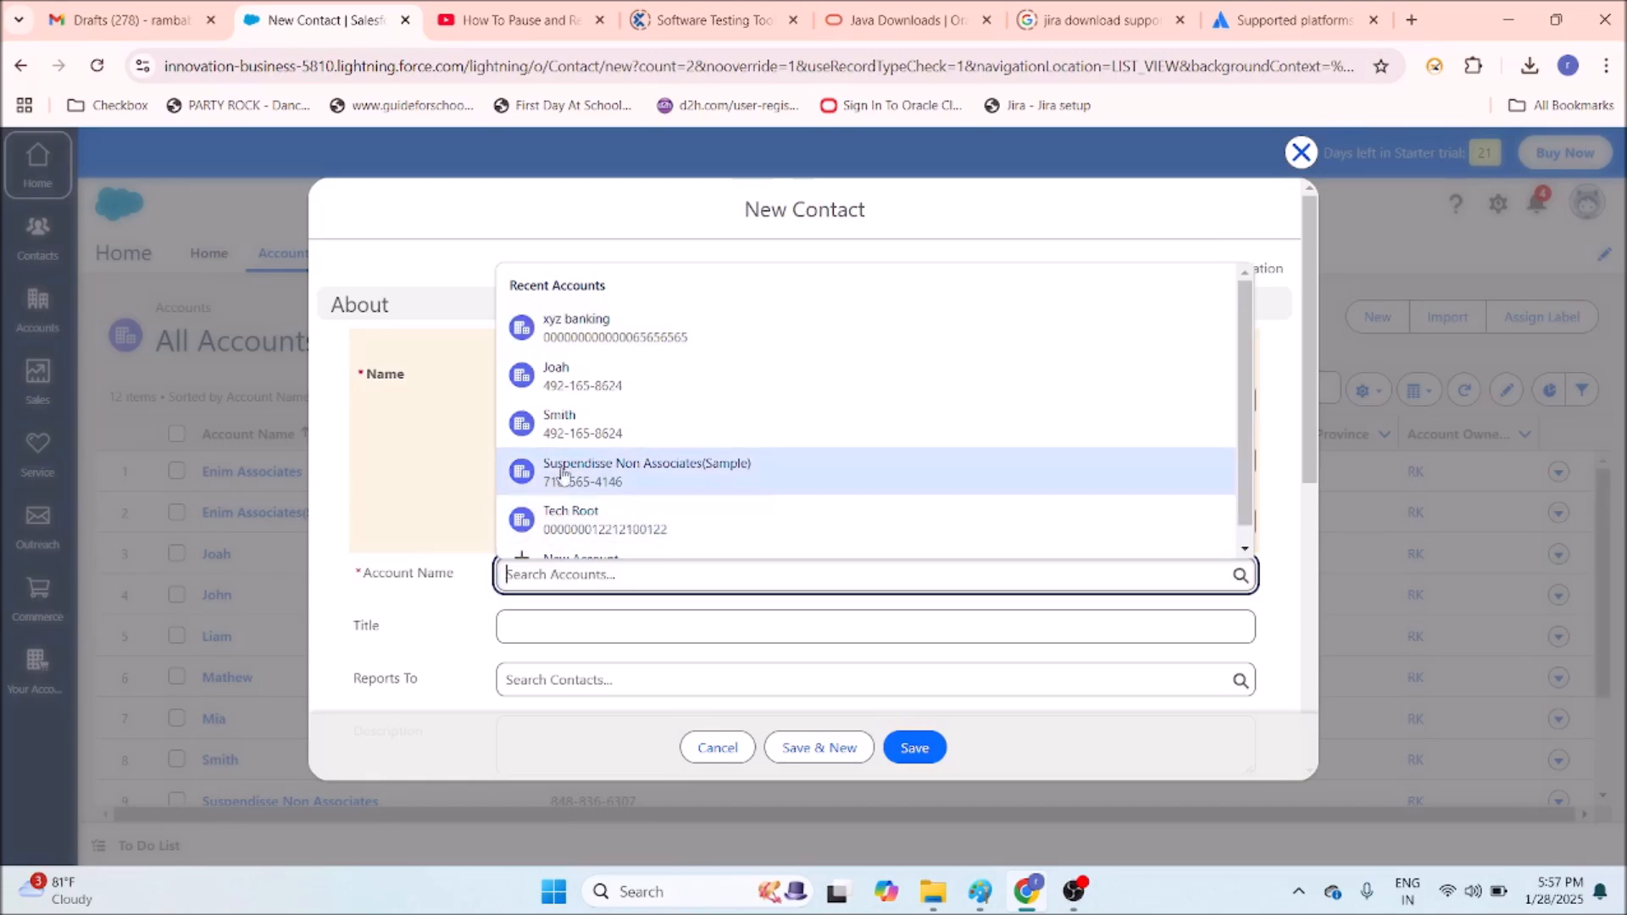
pyautogui.click(583, 333)
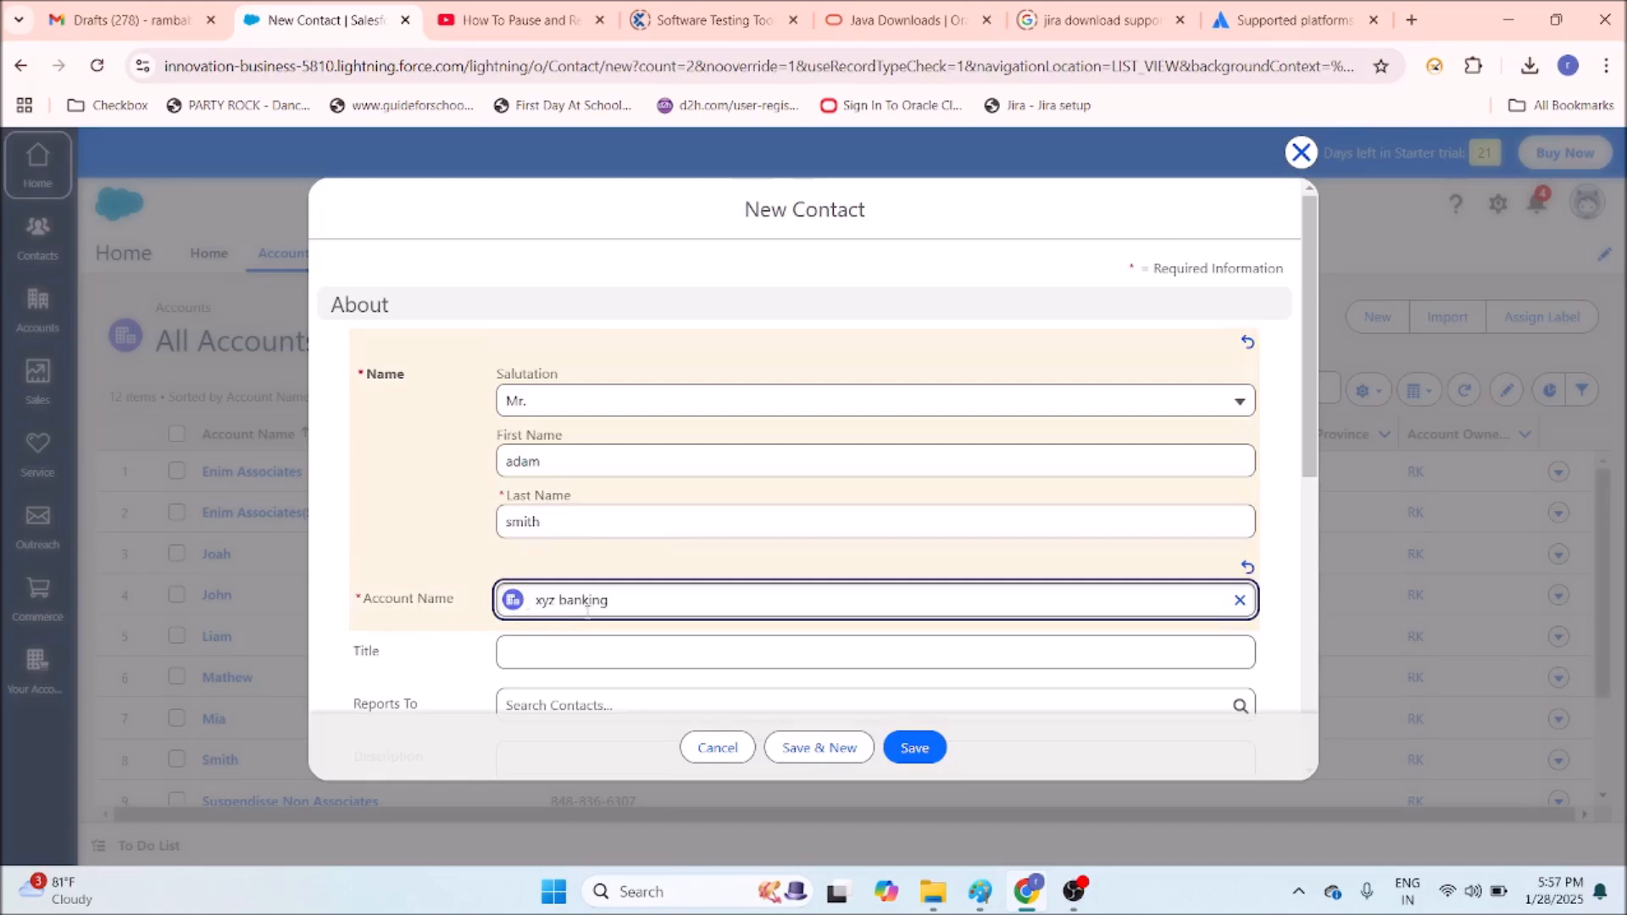
pyautogui.scroll(-3, 614, 584)
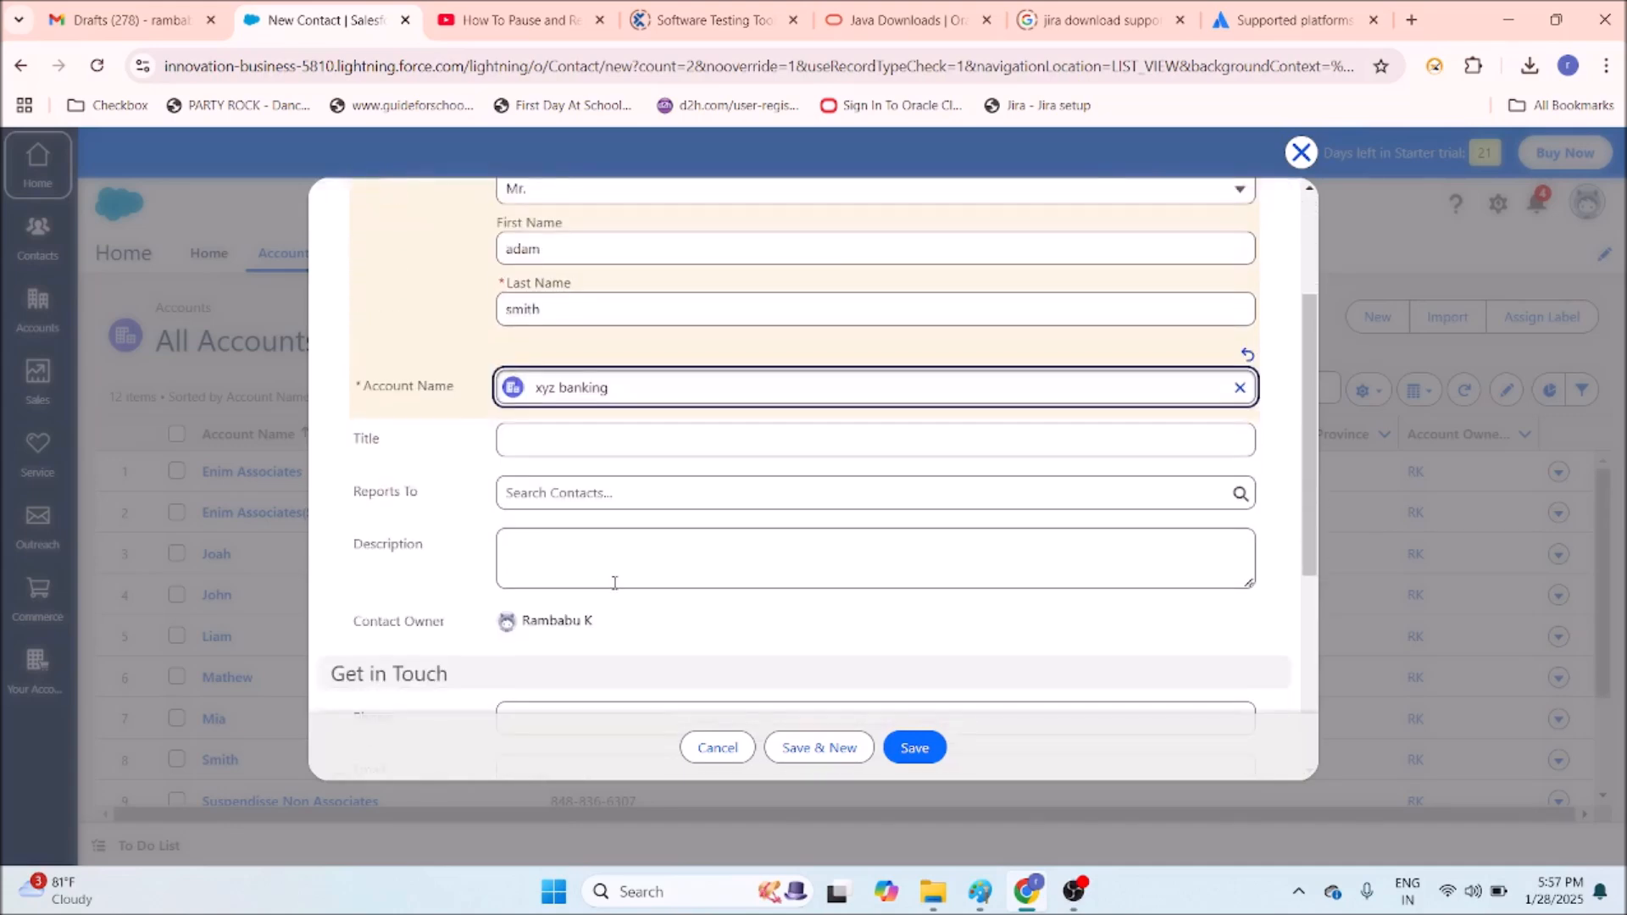
pyautogui.click(561, 440)
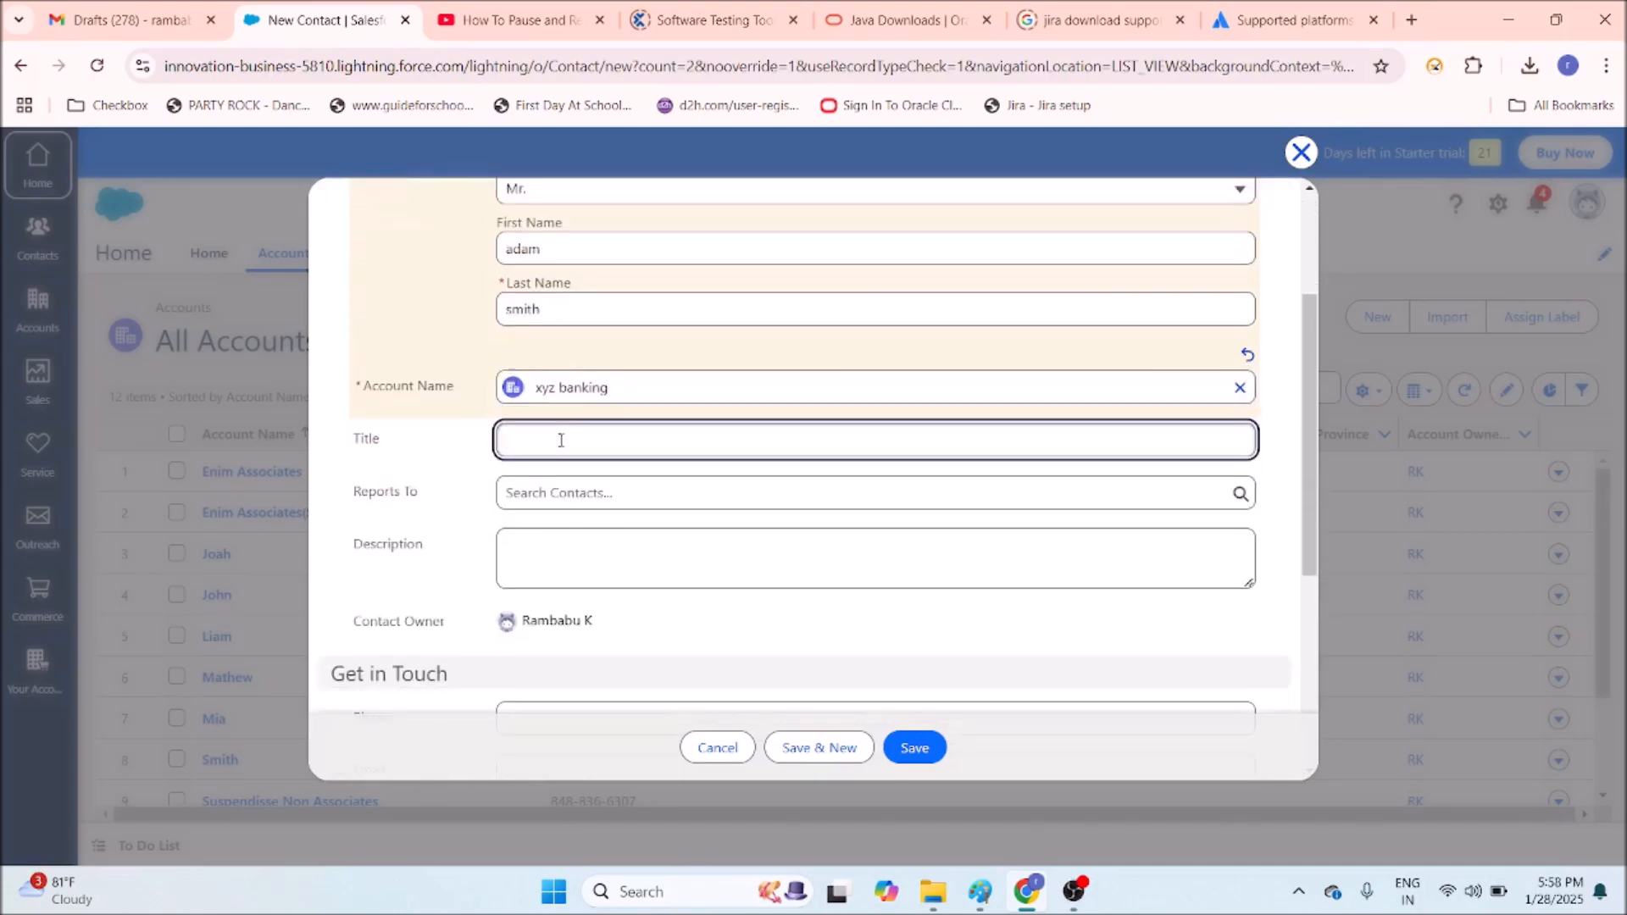
pyautogui.write('manager ')
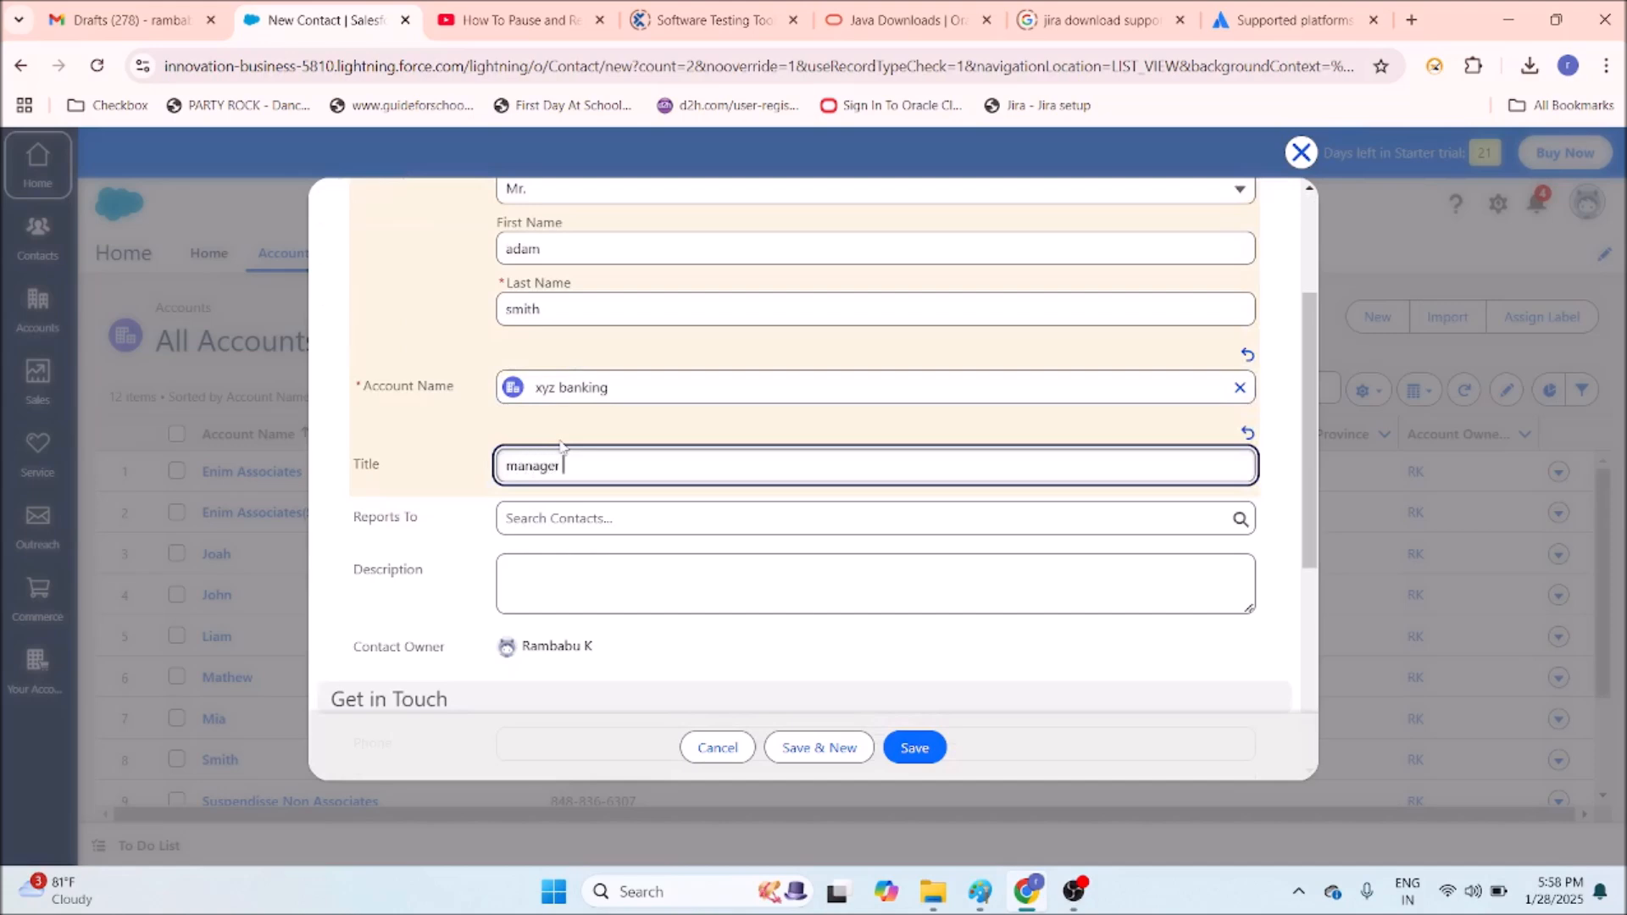
pyautogui.write('of xyz banking')
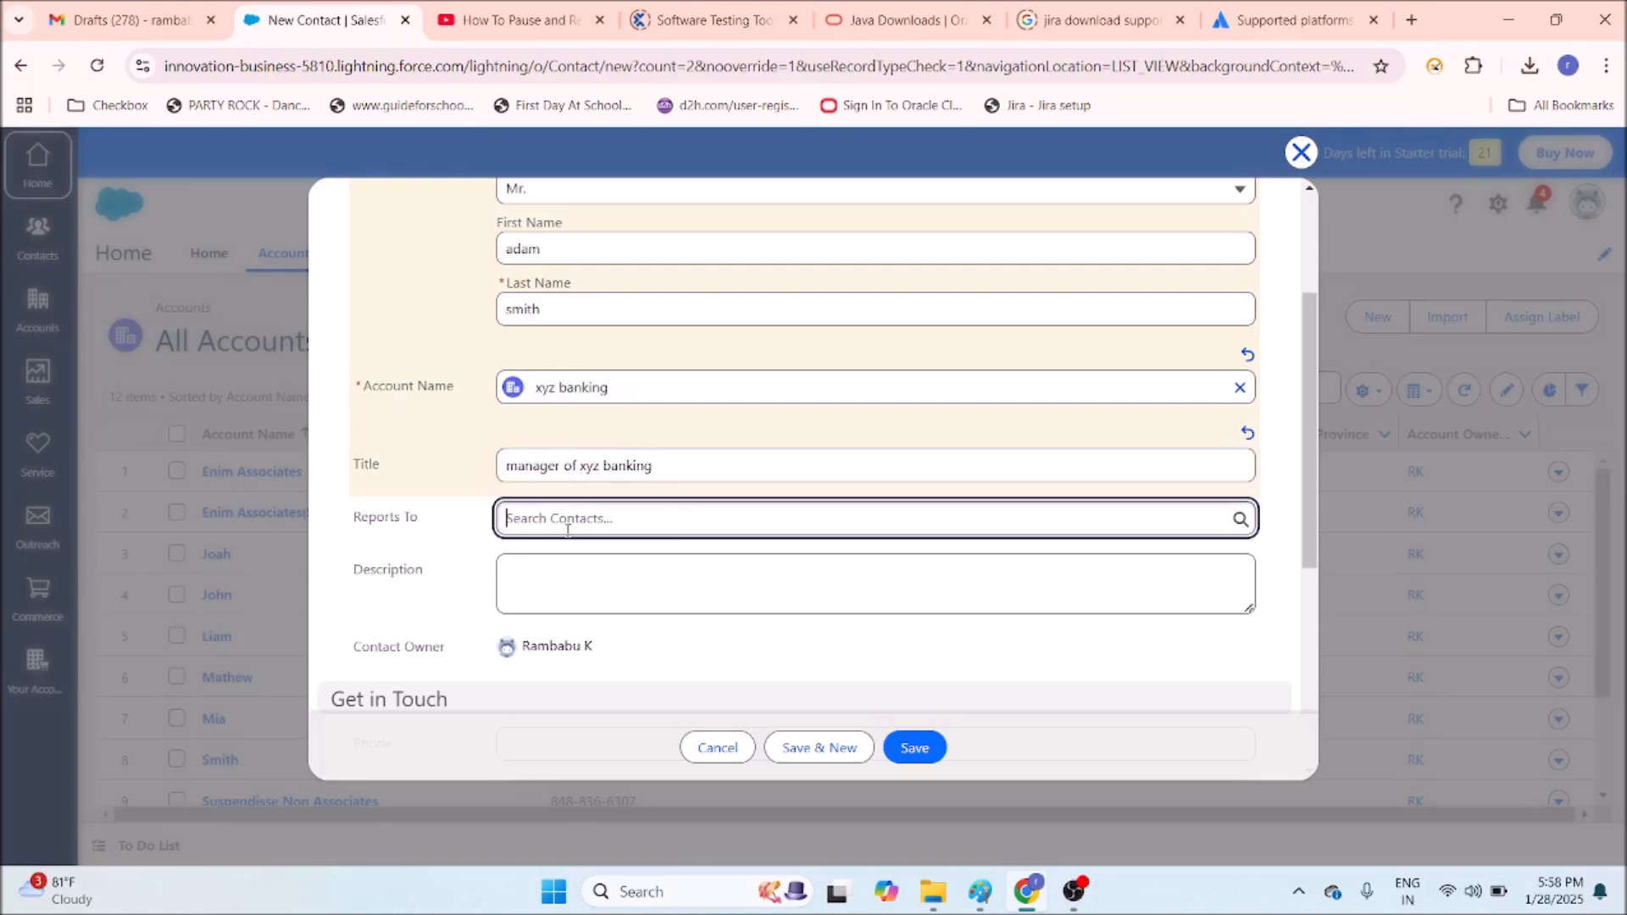
pyautogui.click(568, 524)
pyautogui.click(428, 559)
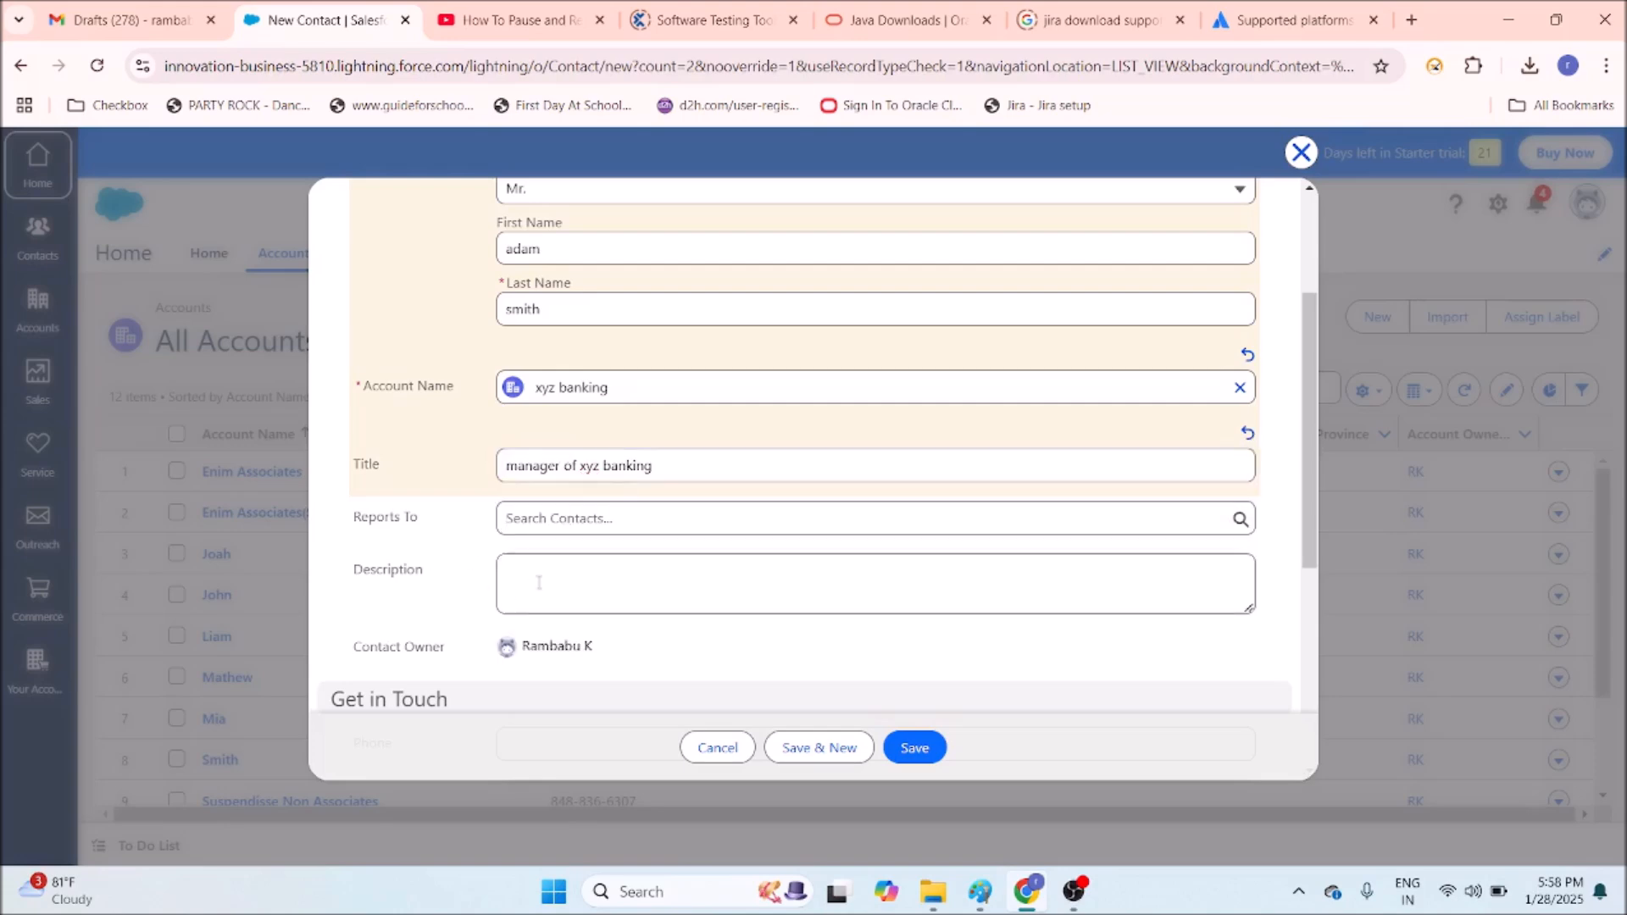
# Enter the contact's phone number and save the new contact.
pyautogui.scroll(-1, 509, 551)
pyautogui.scroll(-2, 689, 561)
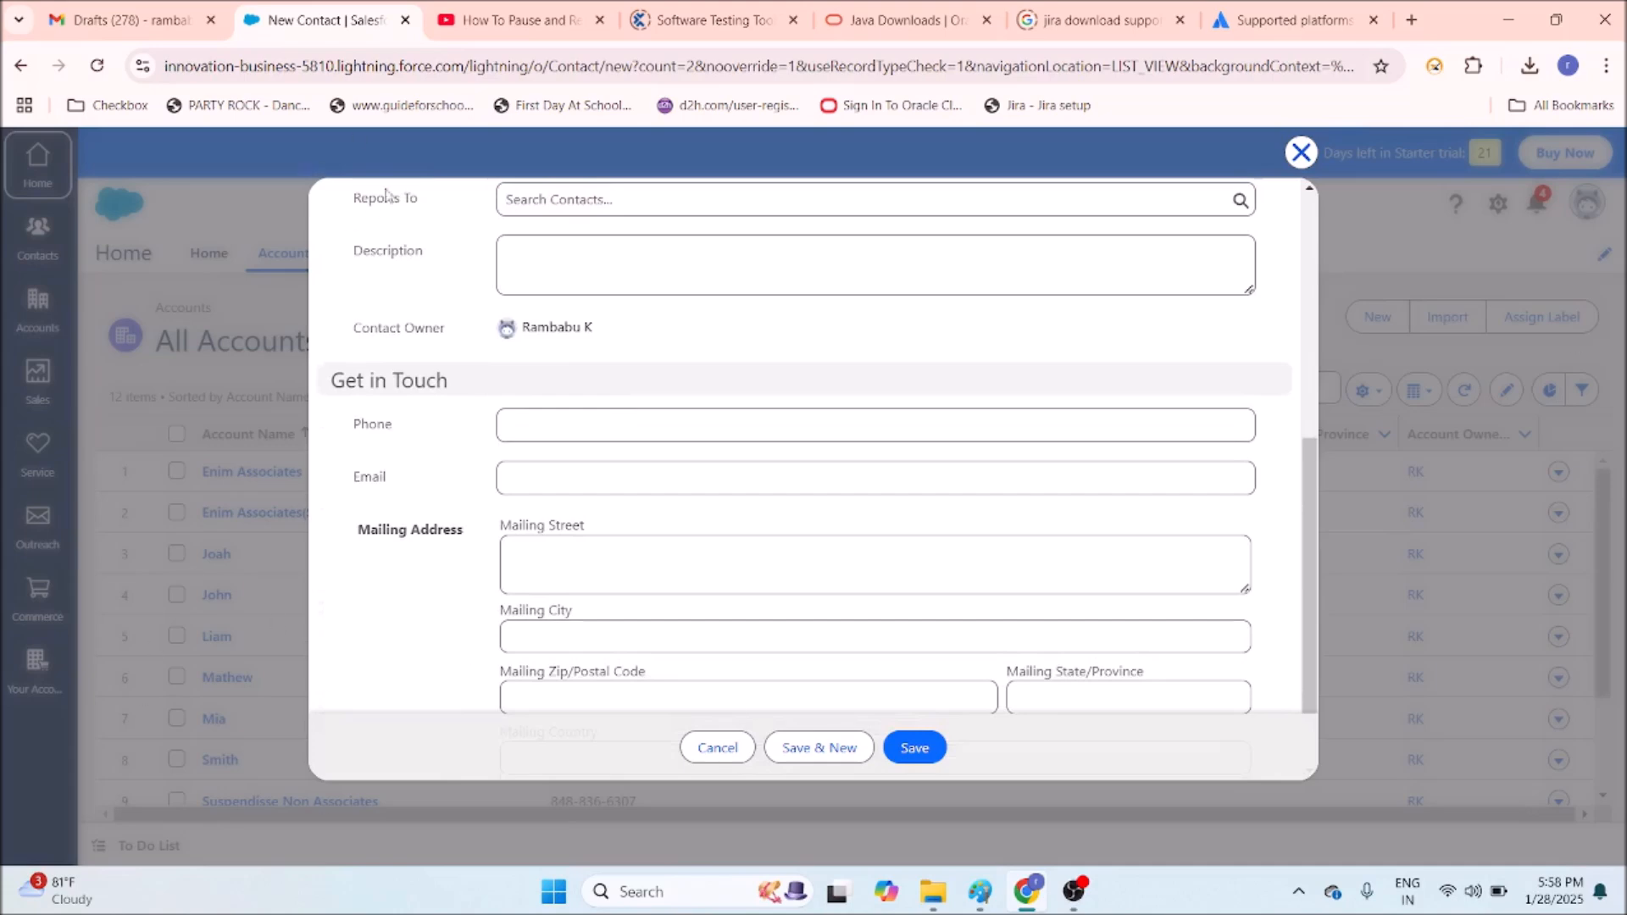
pyautogui.click(529, 419)
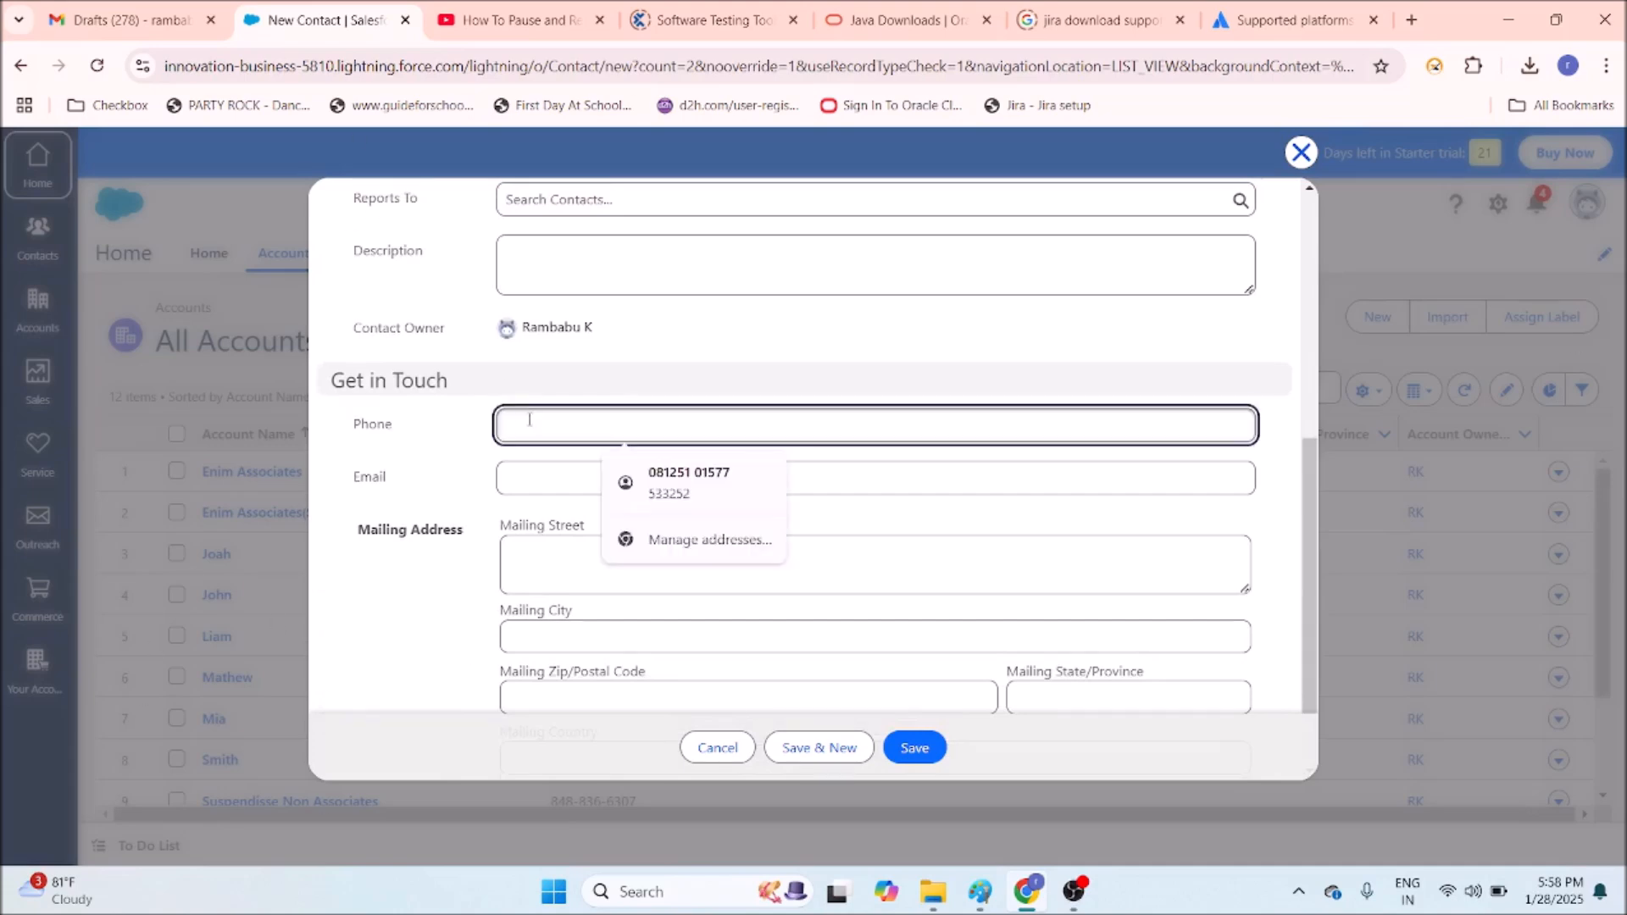
pyautogui.write('00022158138213522122')
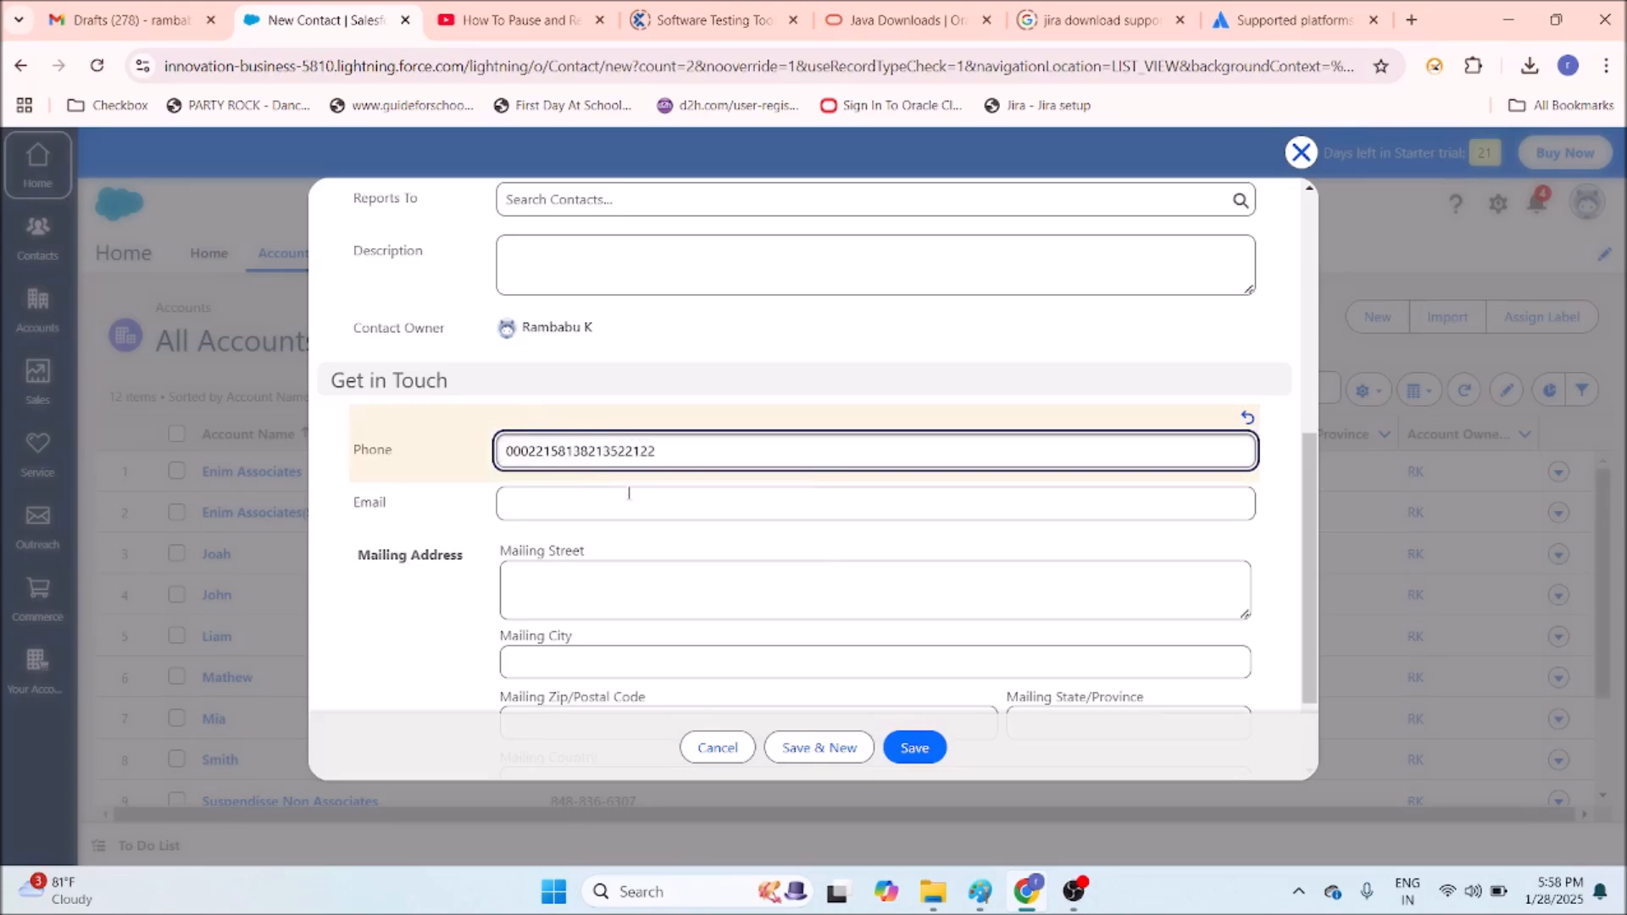
pyautogui.scroll(-2, 677, 485)
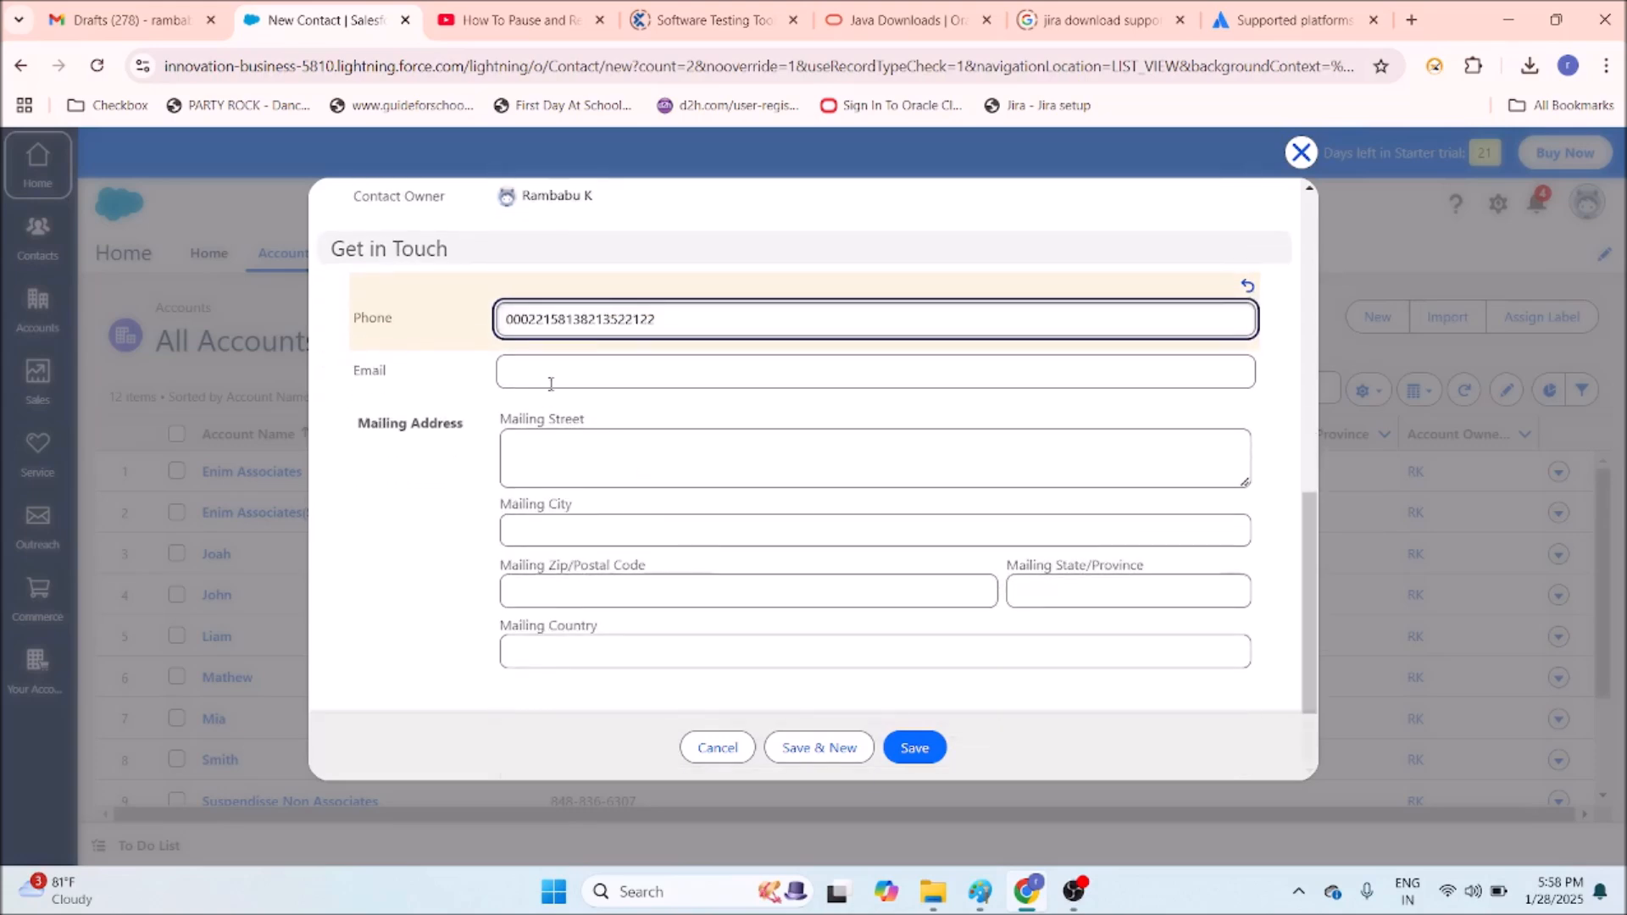
pyautogui.click(917, 748)
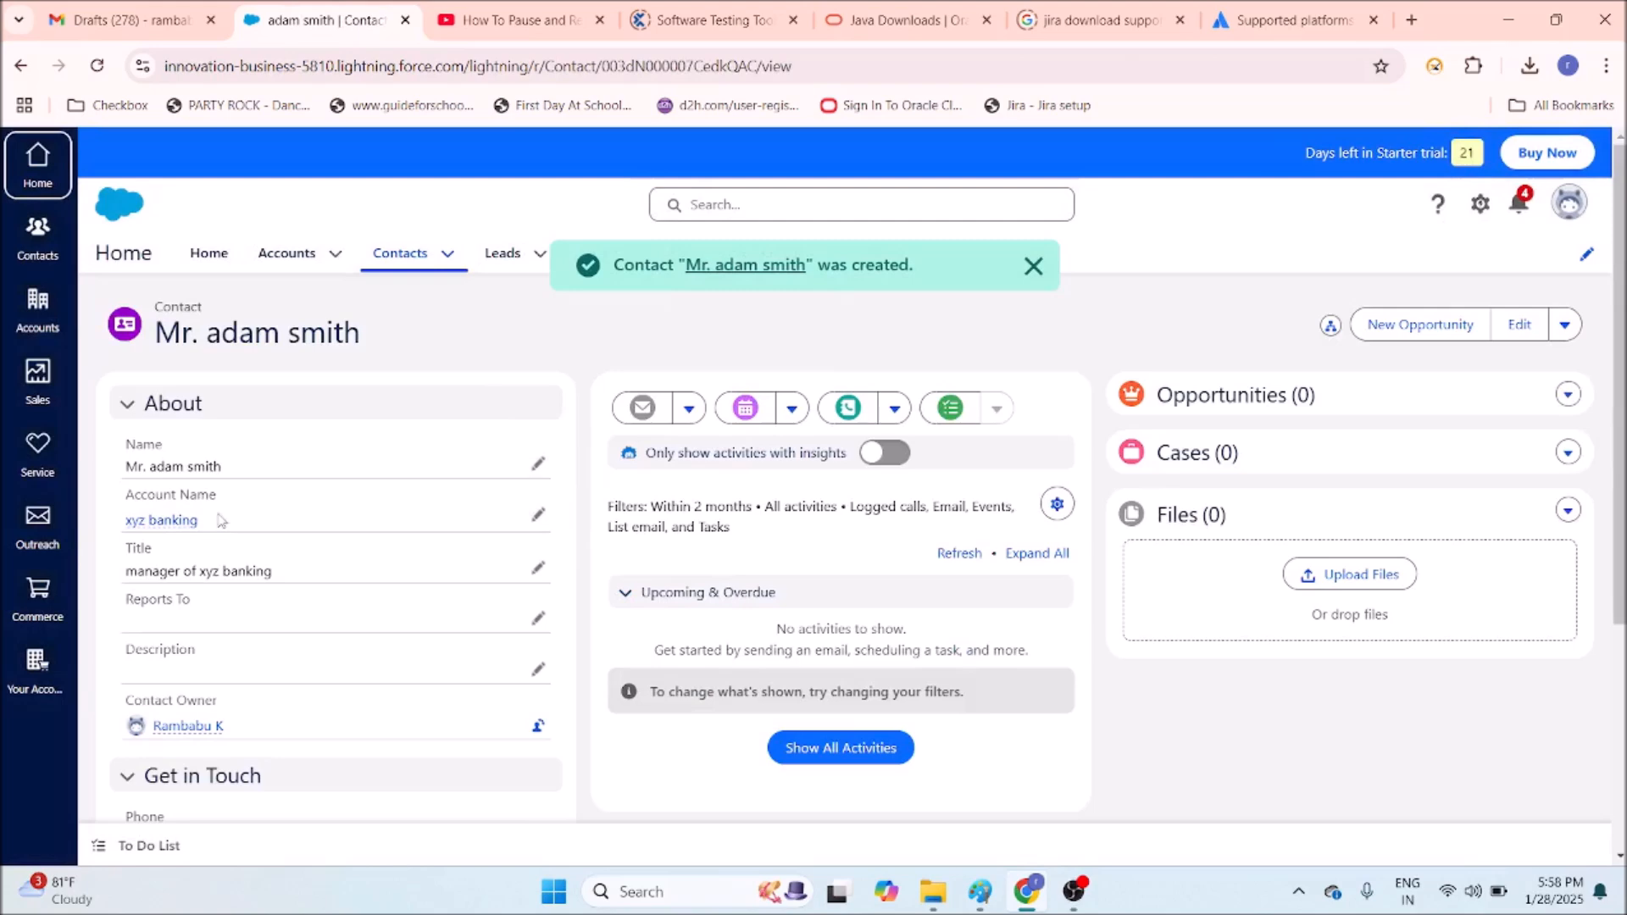
pyautogui.click(440, 257)
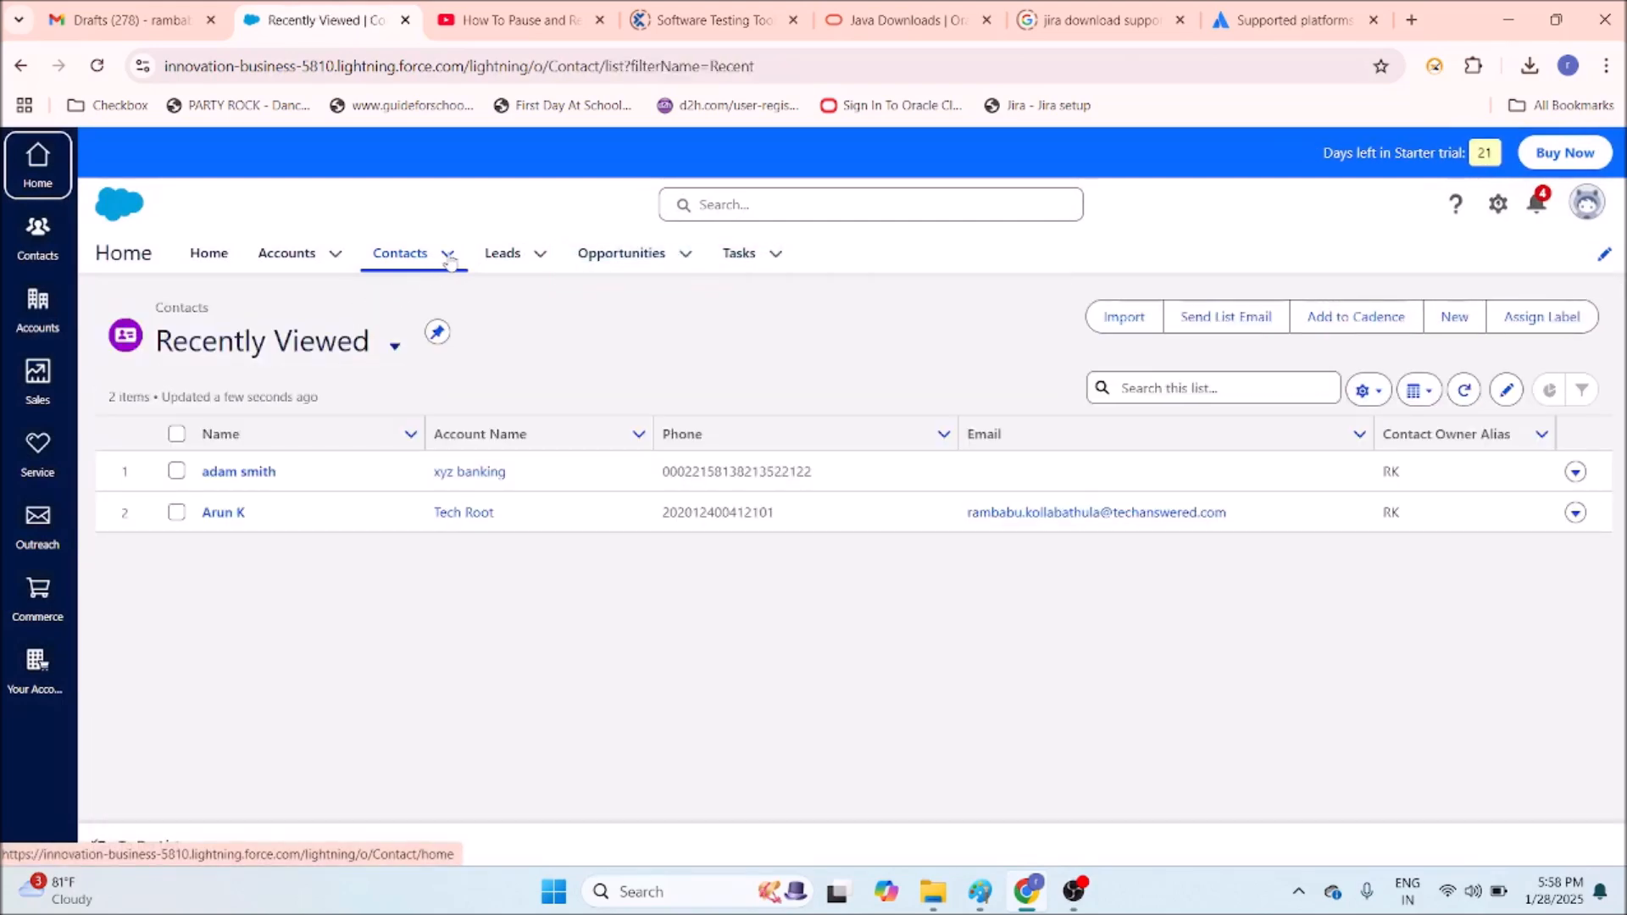
# Check the new contact in All Contacts, then switch to the Leads list.
pyautogui.click(448, 255)
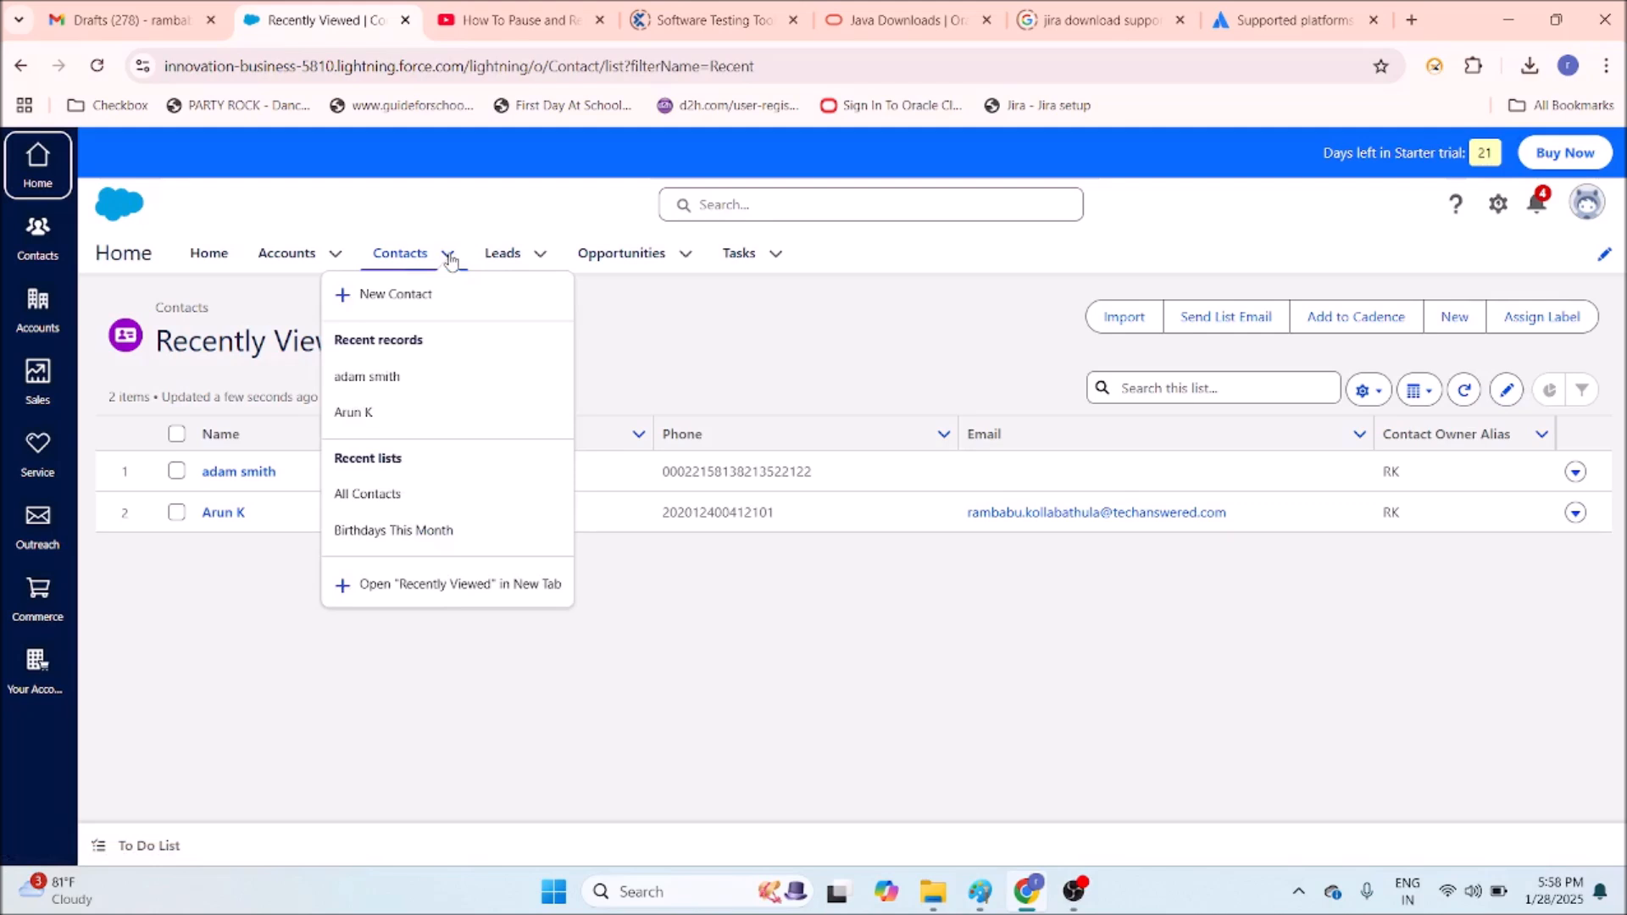
pyautogui.click(408, 494)
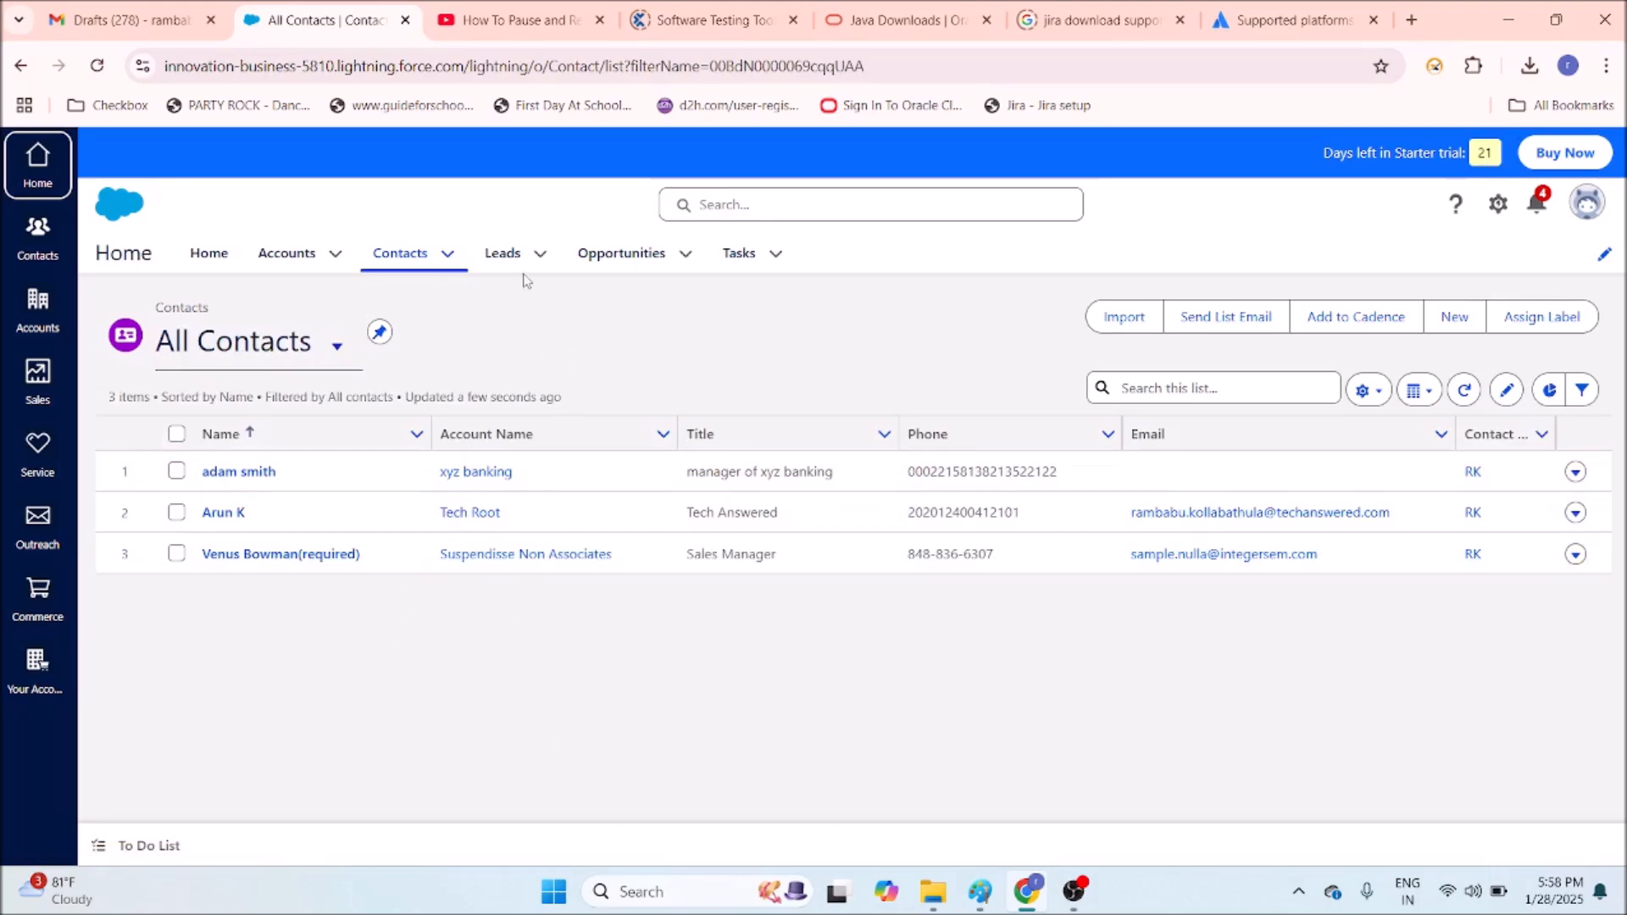
pyautogui.click(504, 253)
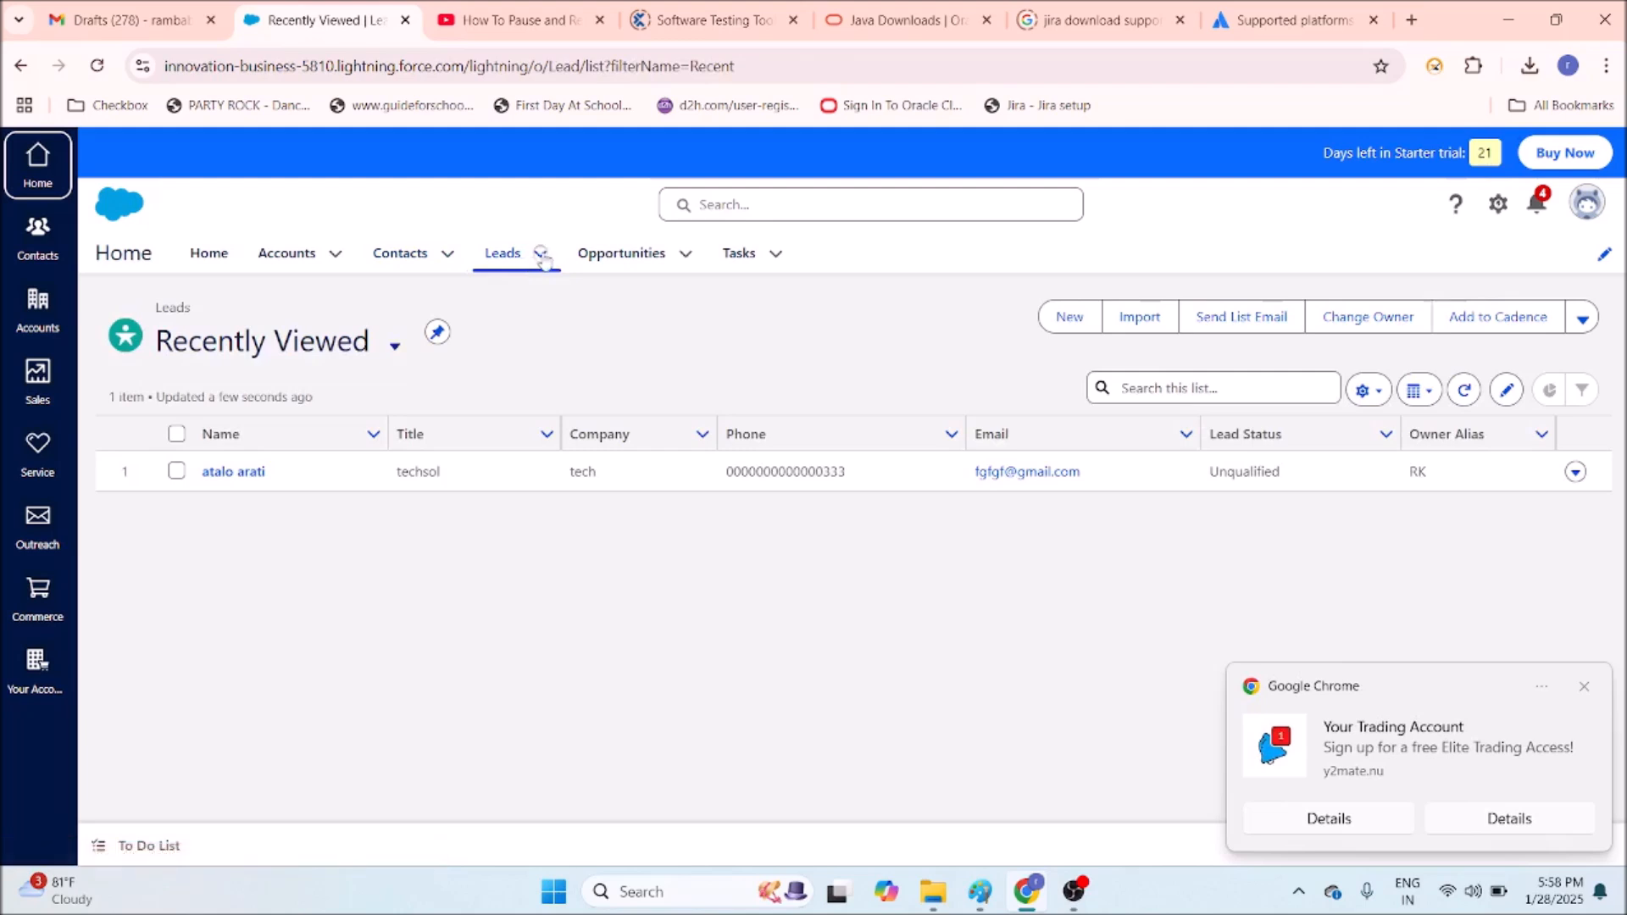
# Open the Leads tab dropdown menu.
pyautogui.click(543, 258)
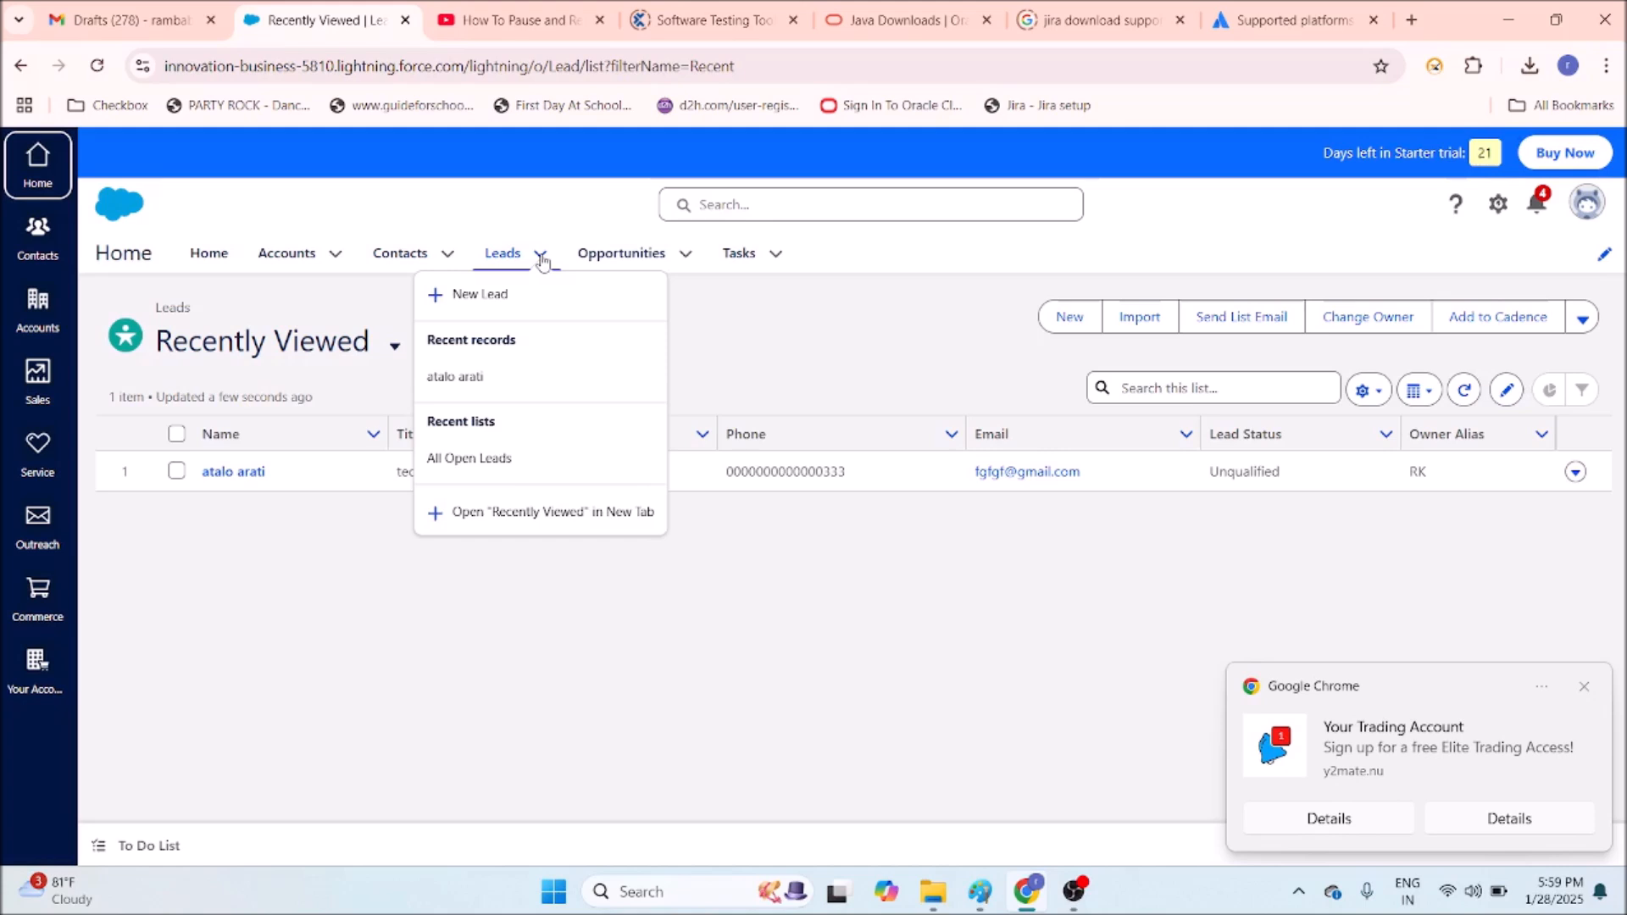
# Start a new Mr. lead with the person's first and last name and company 'xyz banking'.
pyautogui.click(507, 310)
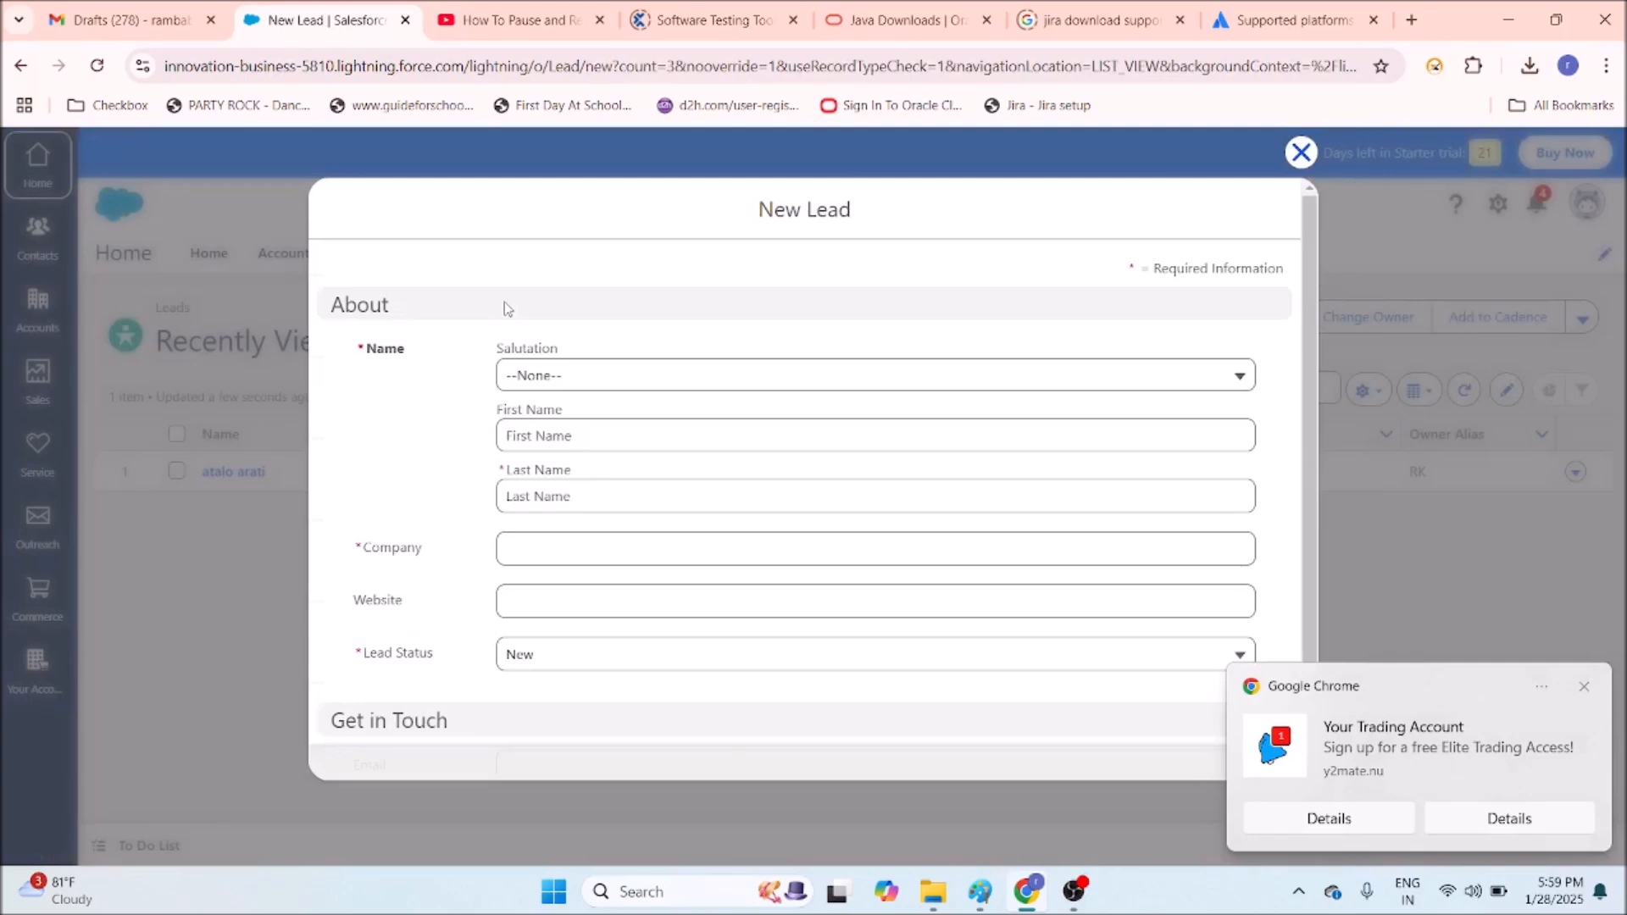
pyautogui.click(546, 374)
pyautogui.click(570, 458)
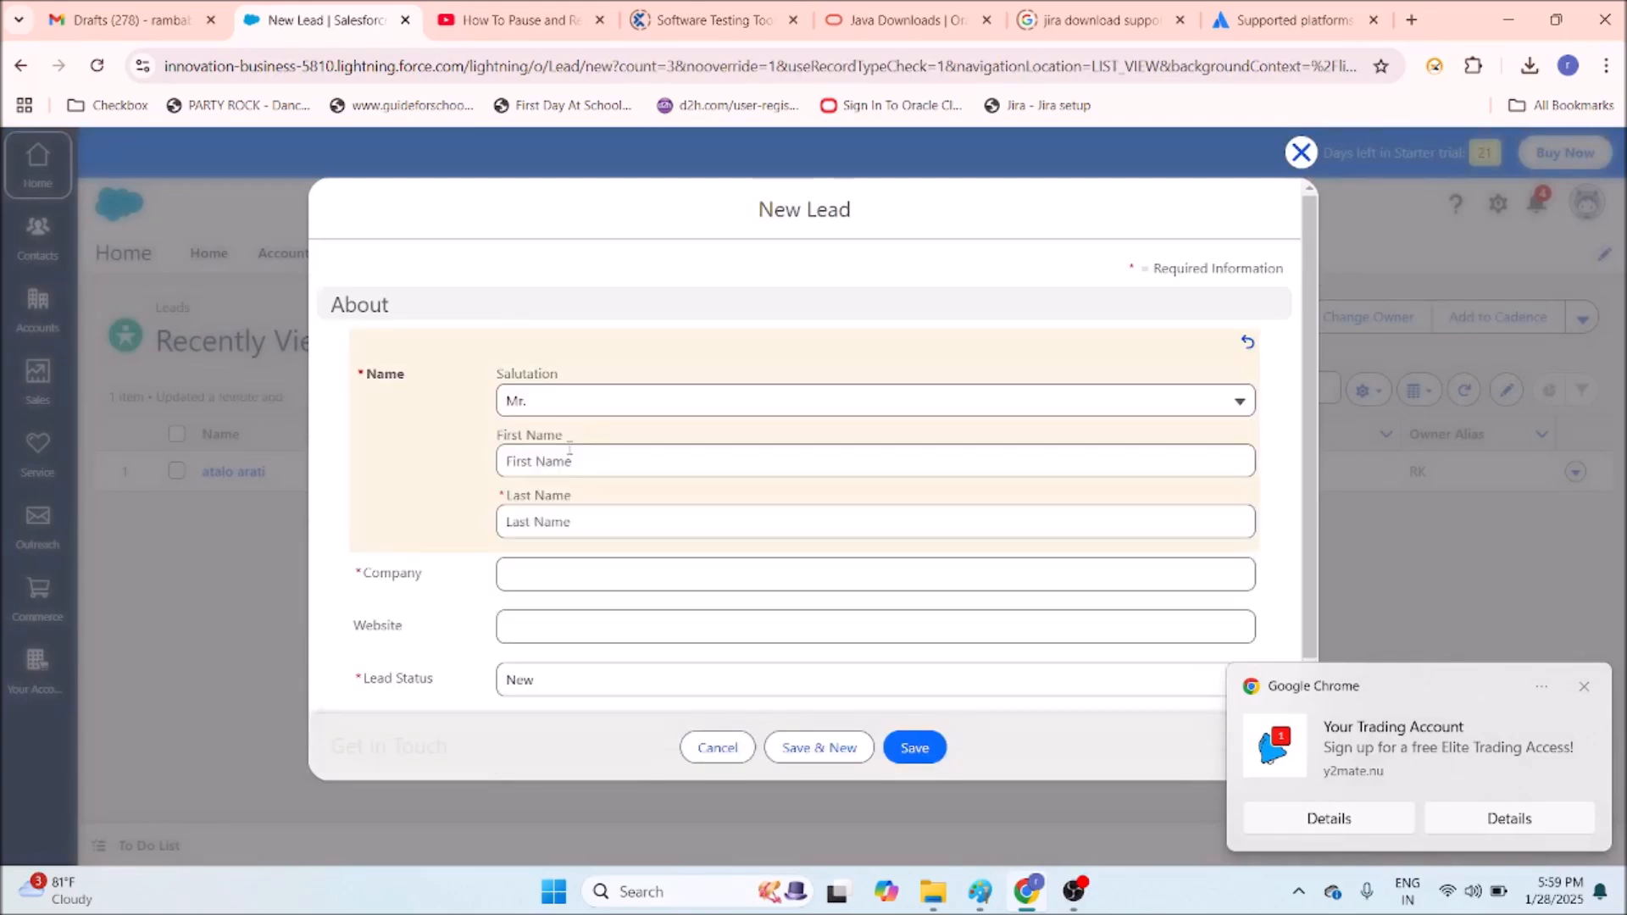
pyautogui.click(569, 455)
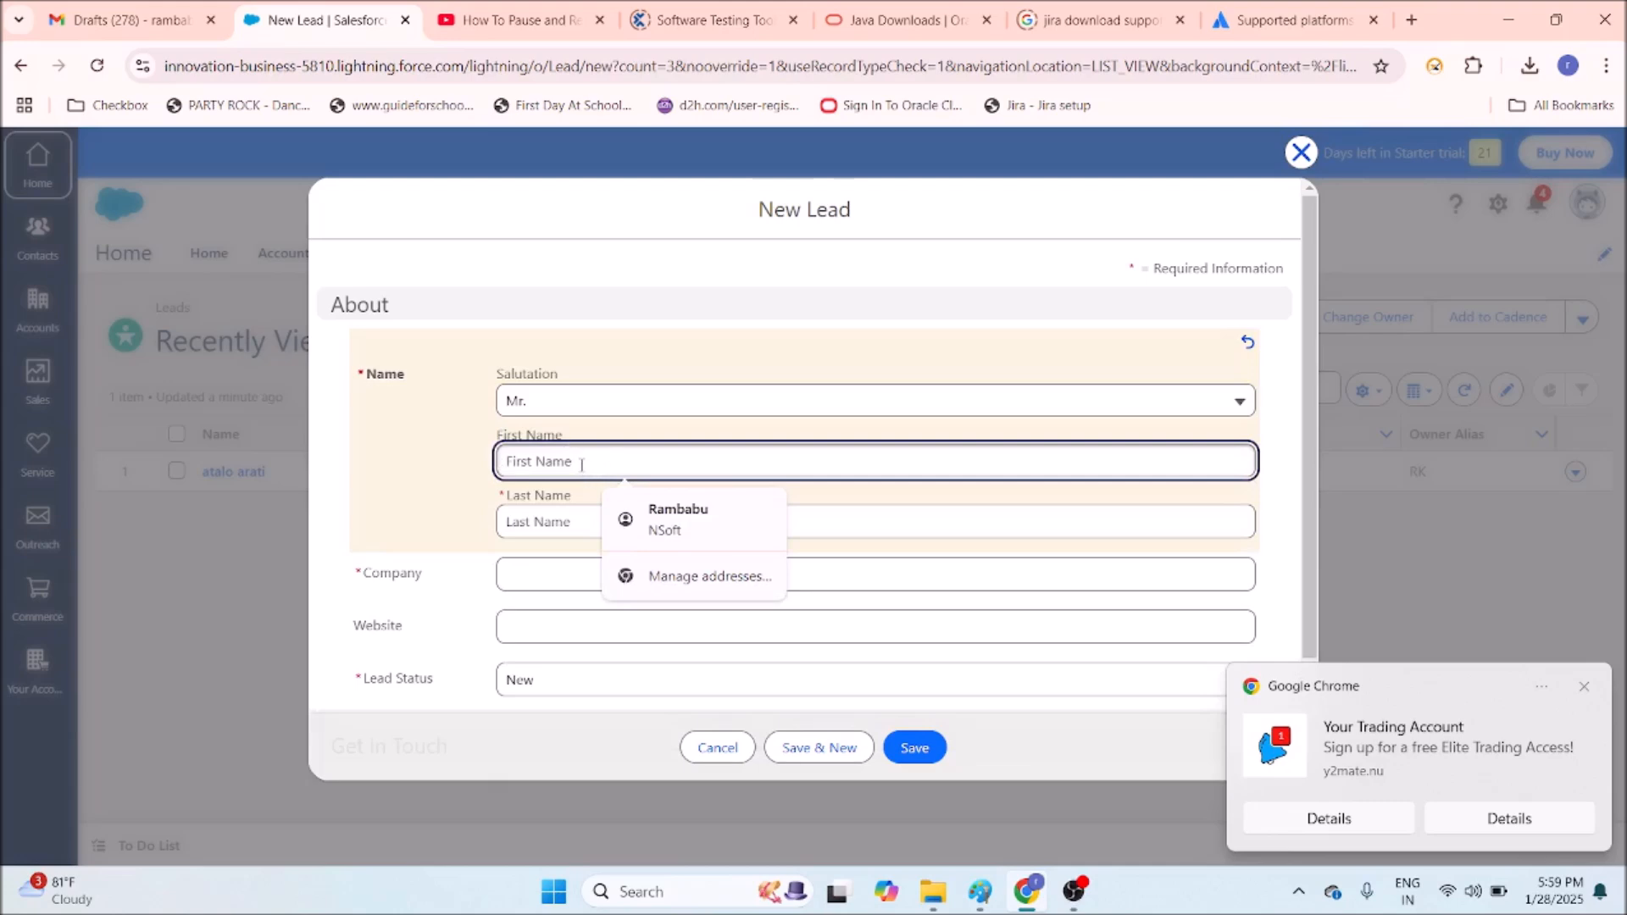
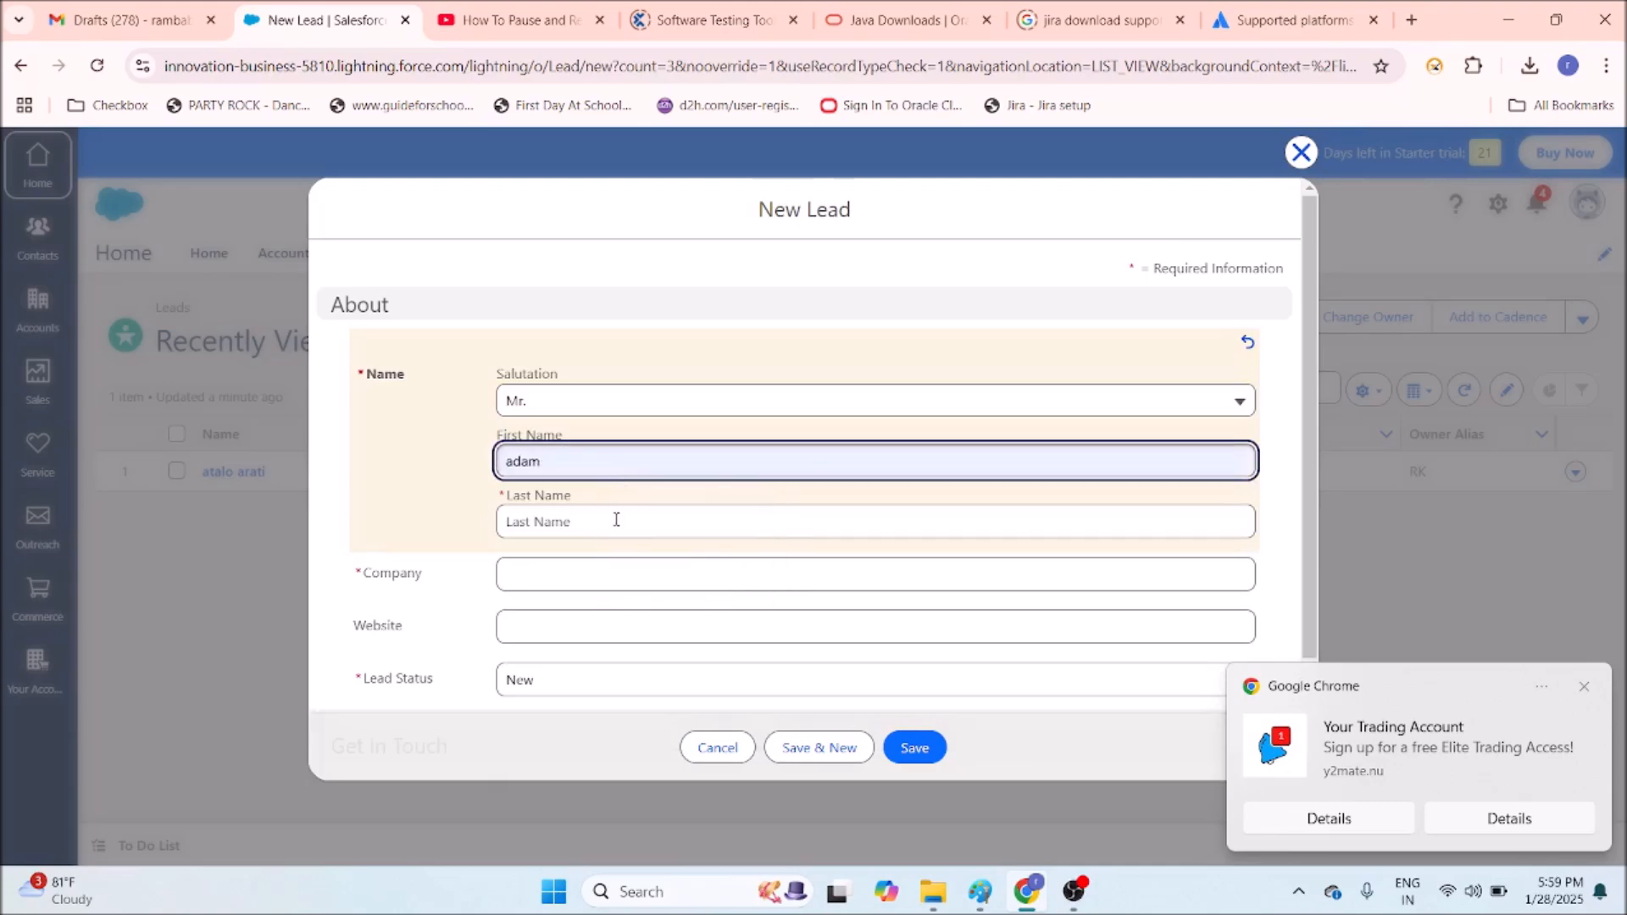
pyautogui.click(618, 519)
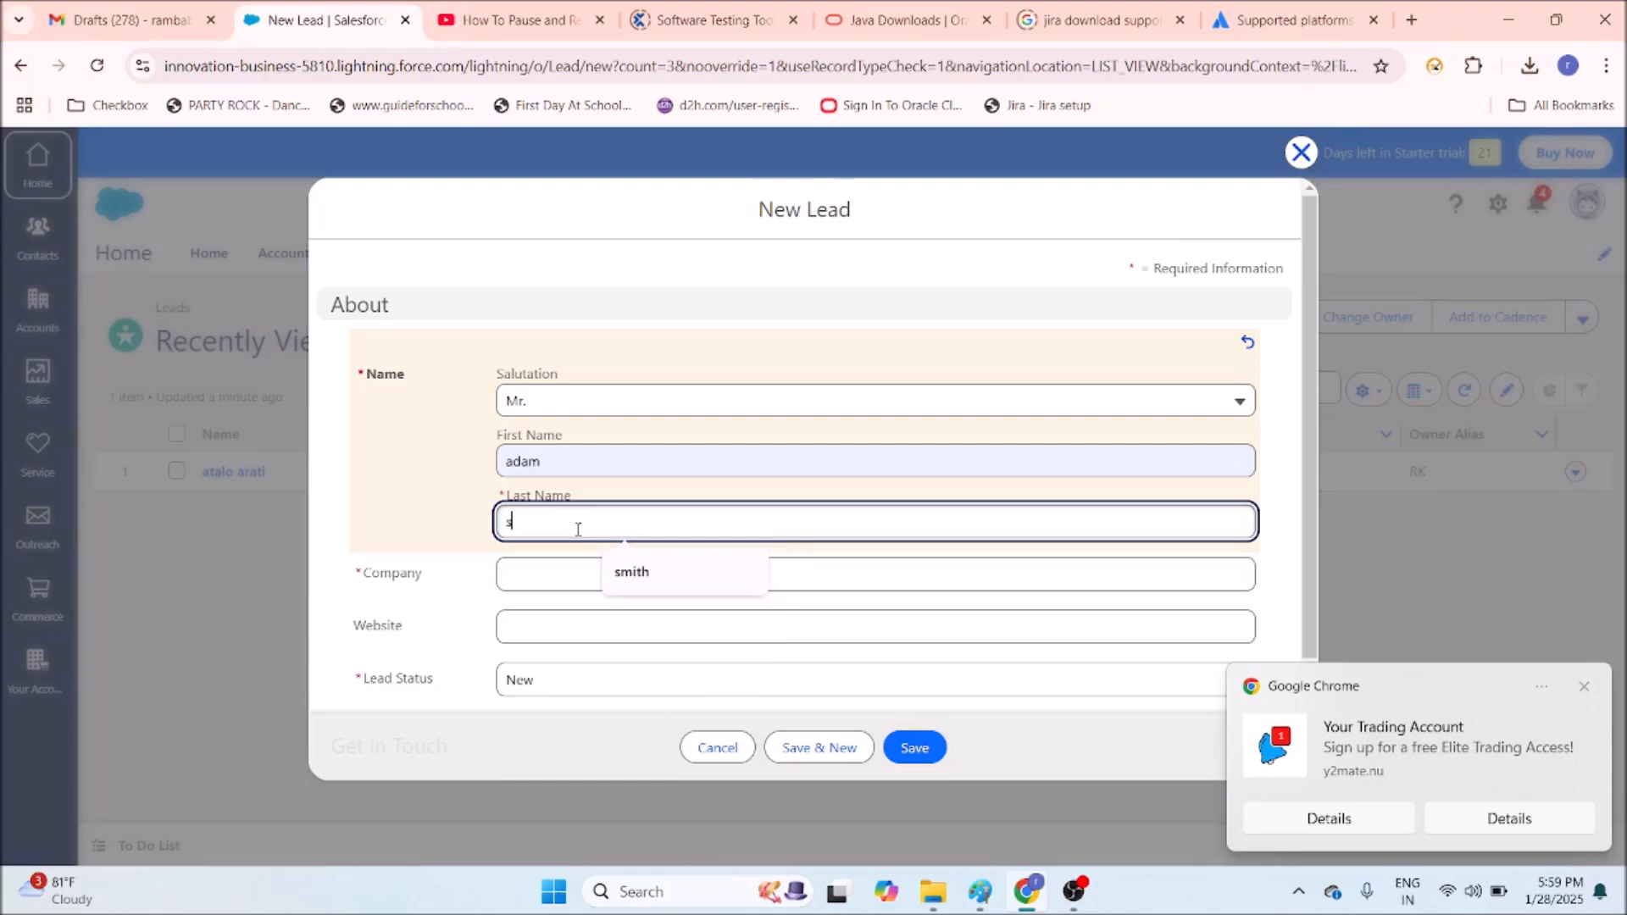
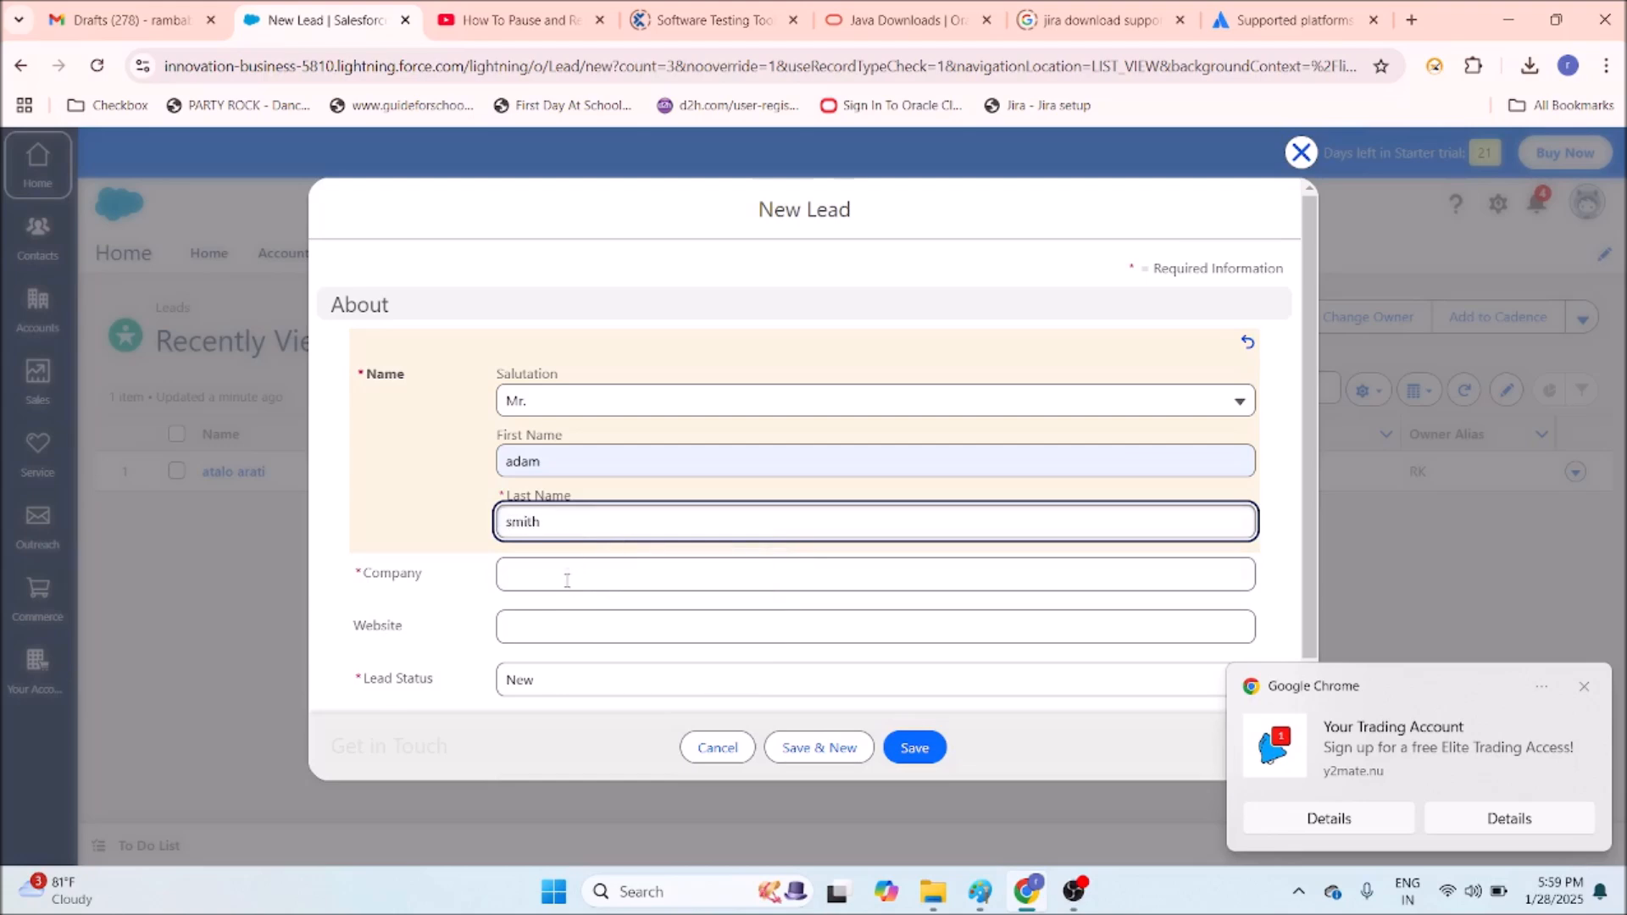
pyautogui.click(567, 574)
pyautogui.write('xy')
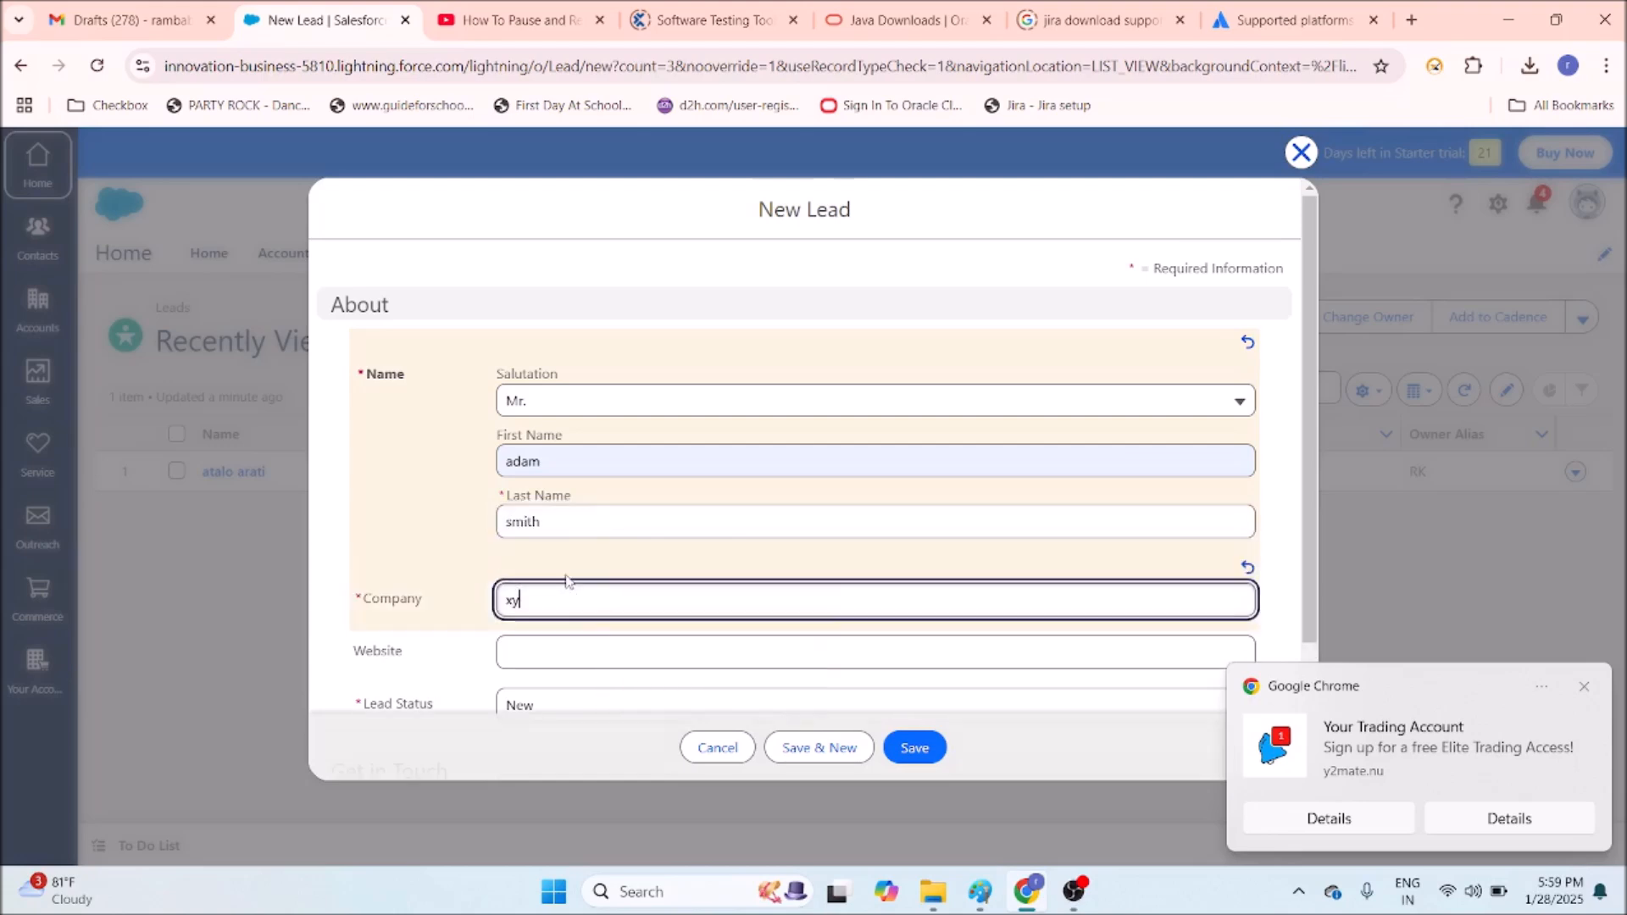
pyautogui.write('z')
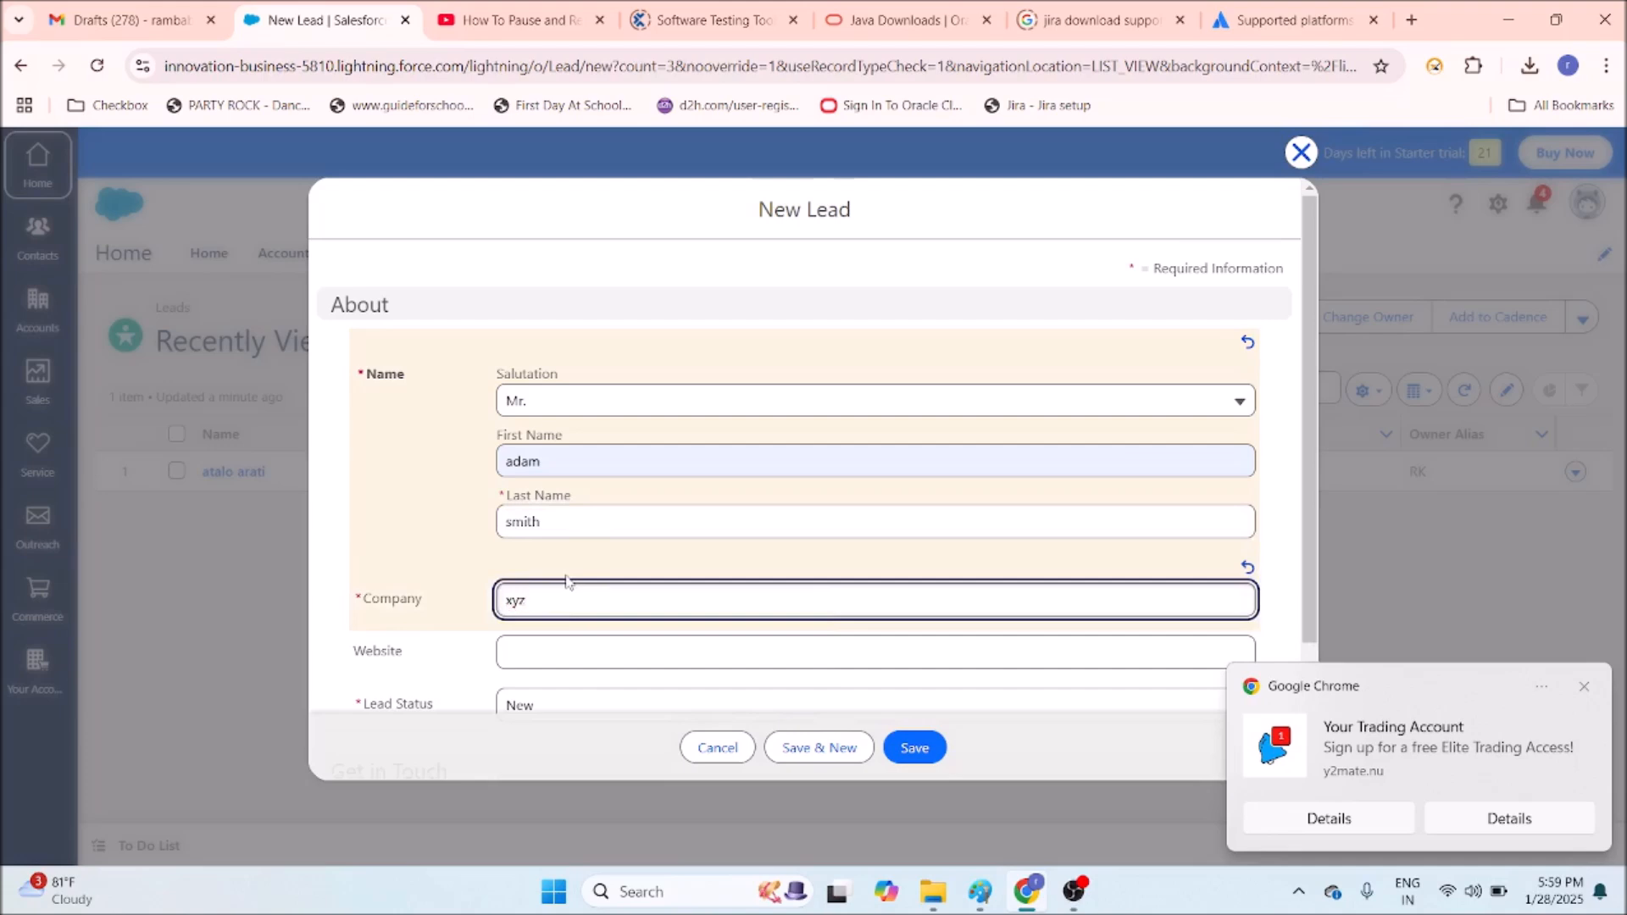
pyautogui.write(' banking')
# Set the lead status to Contacted.
pyautogui.click(568, 648)
pyautogui.scroll(-2, 568, 555)
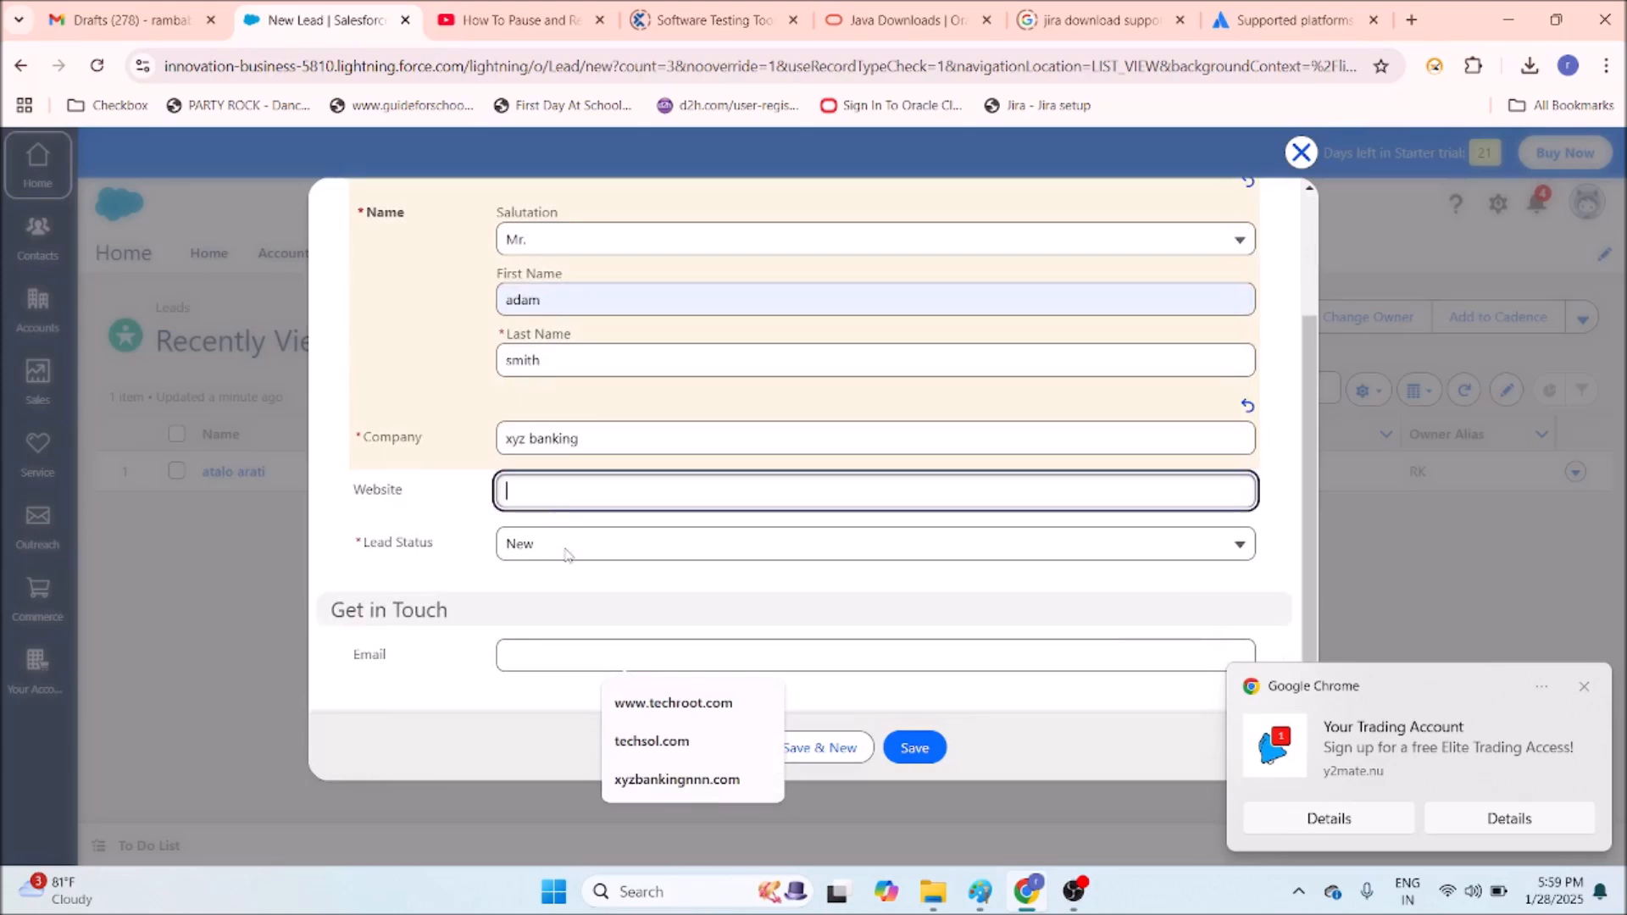
pyautogui.click(568, 555)
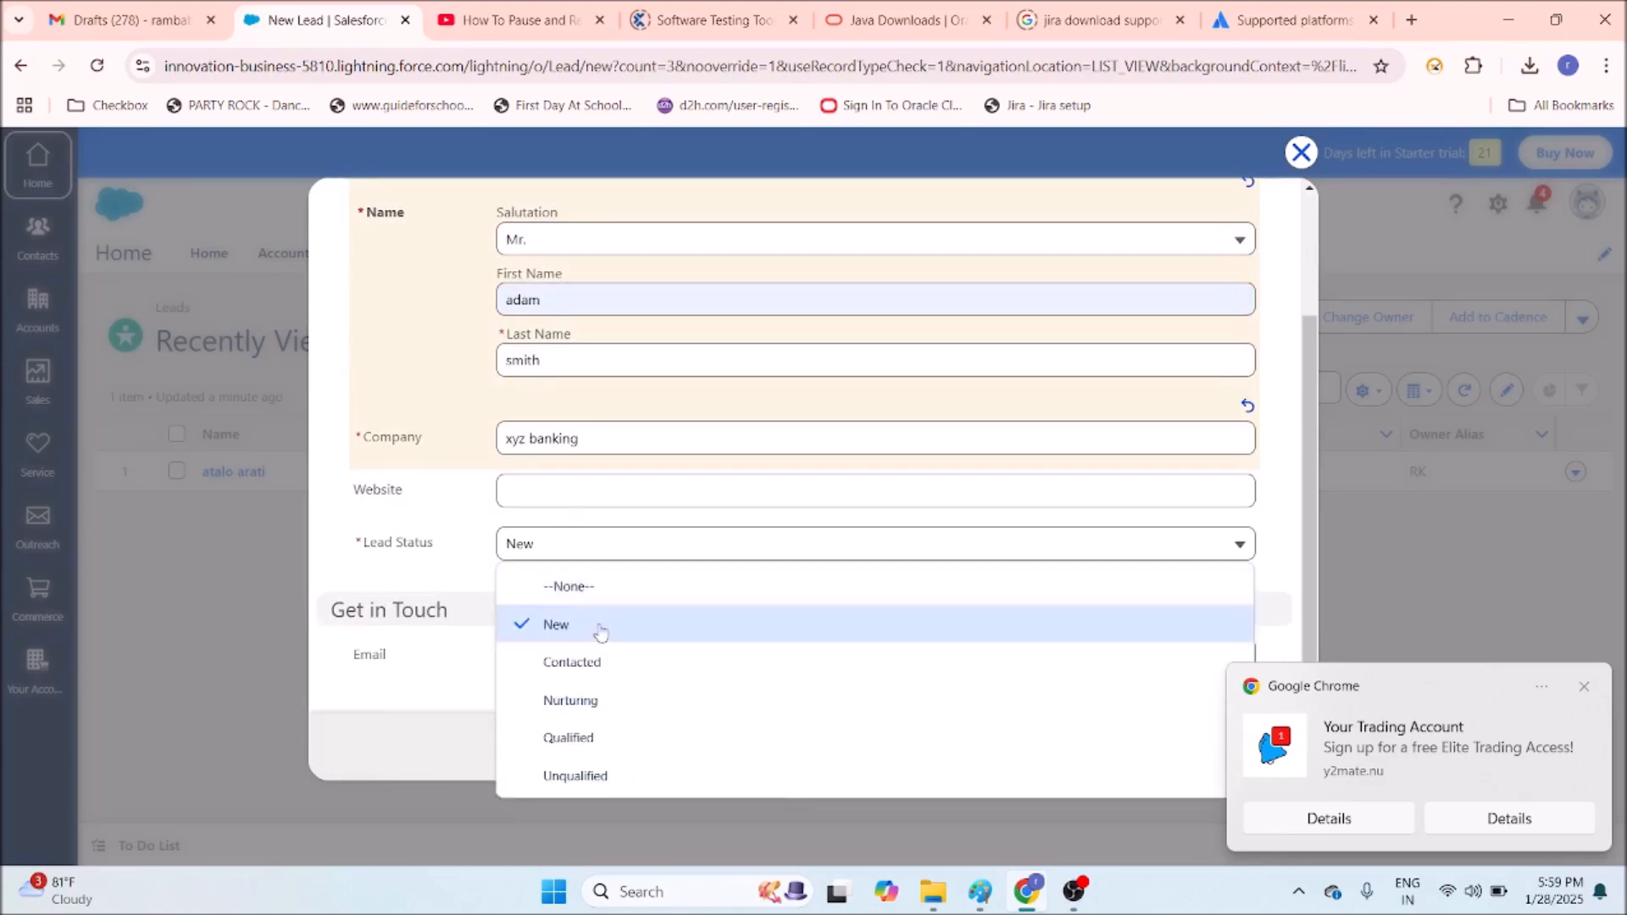
pyautogui.click(609, 662)
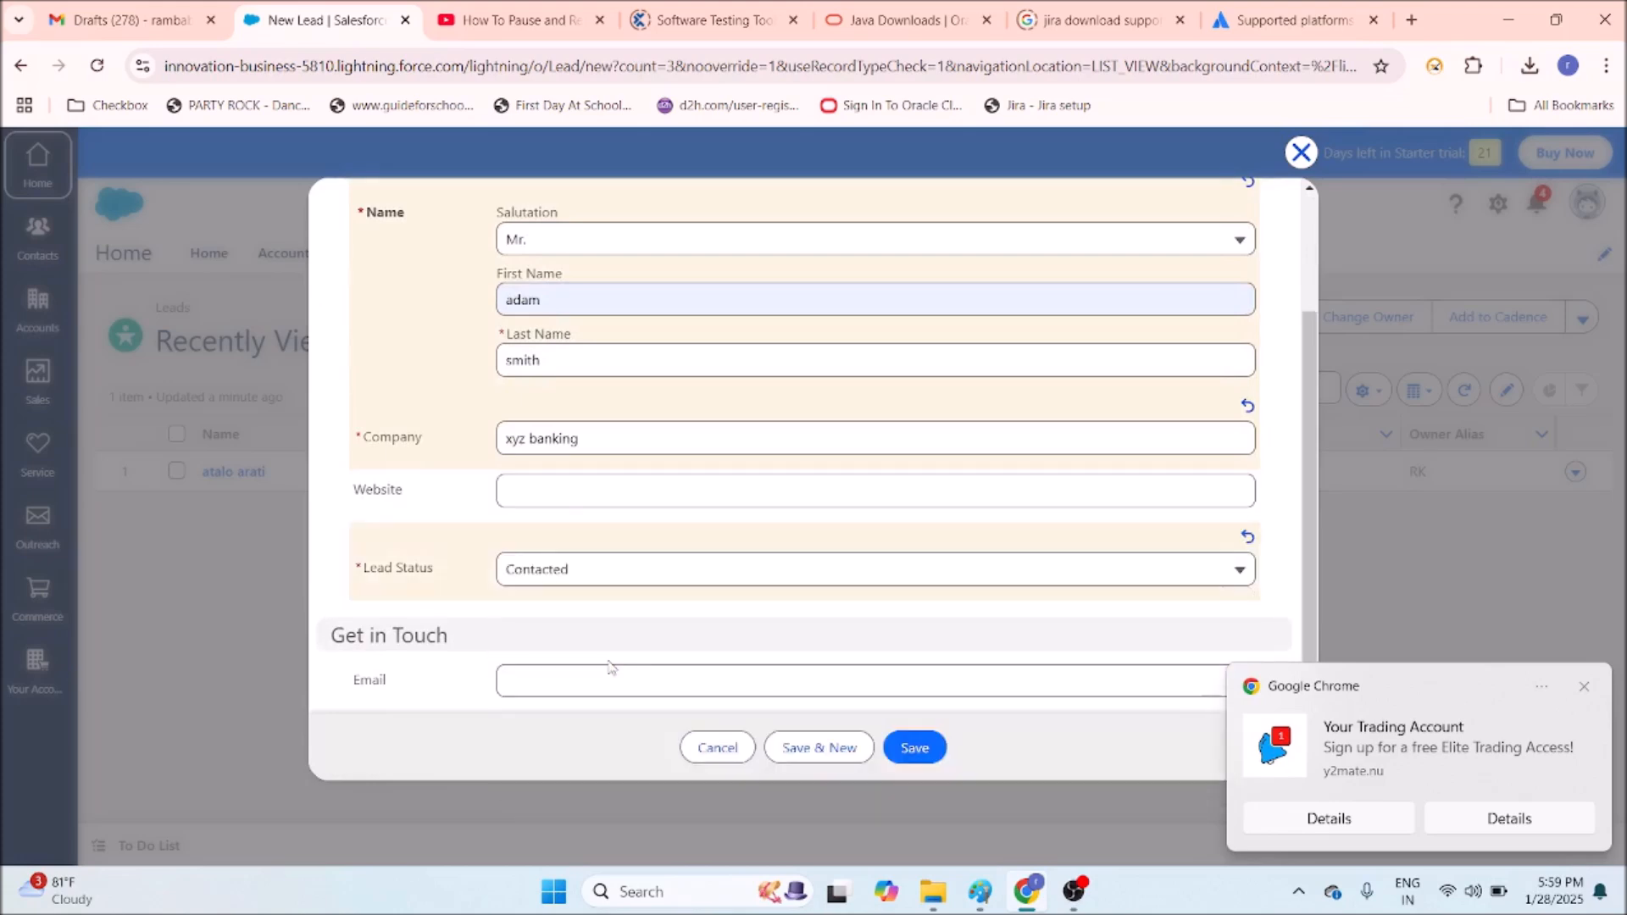
pyautogui.click(617, 582)
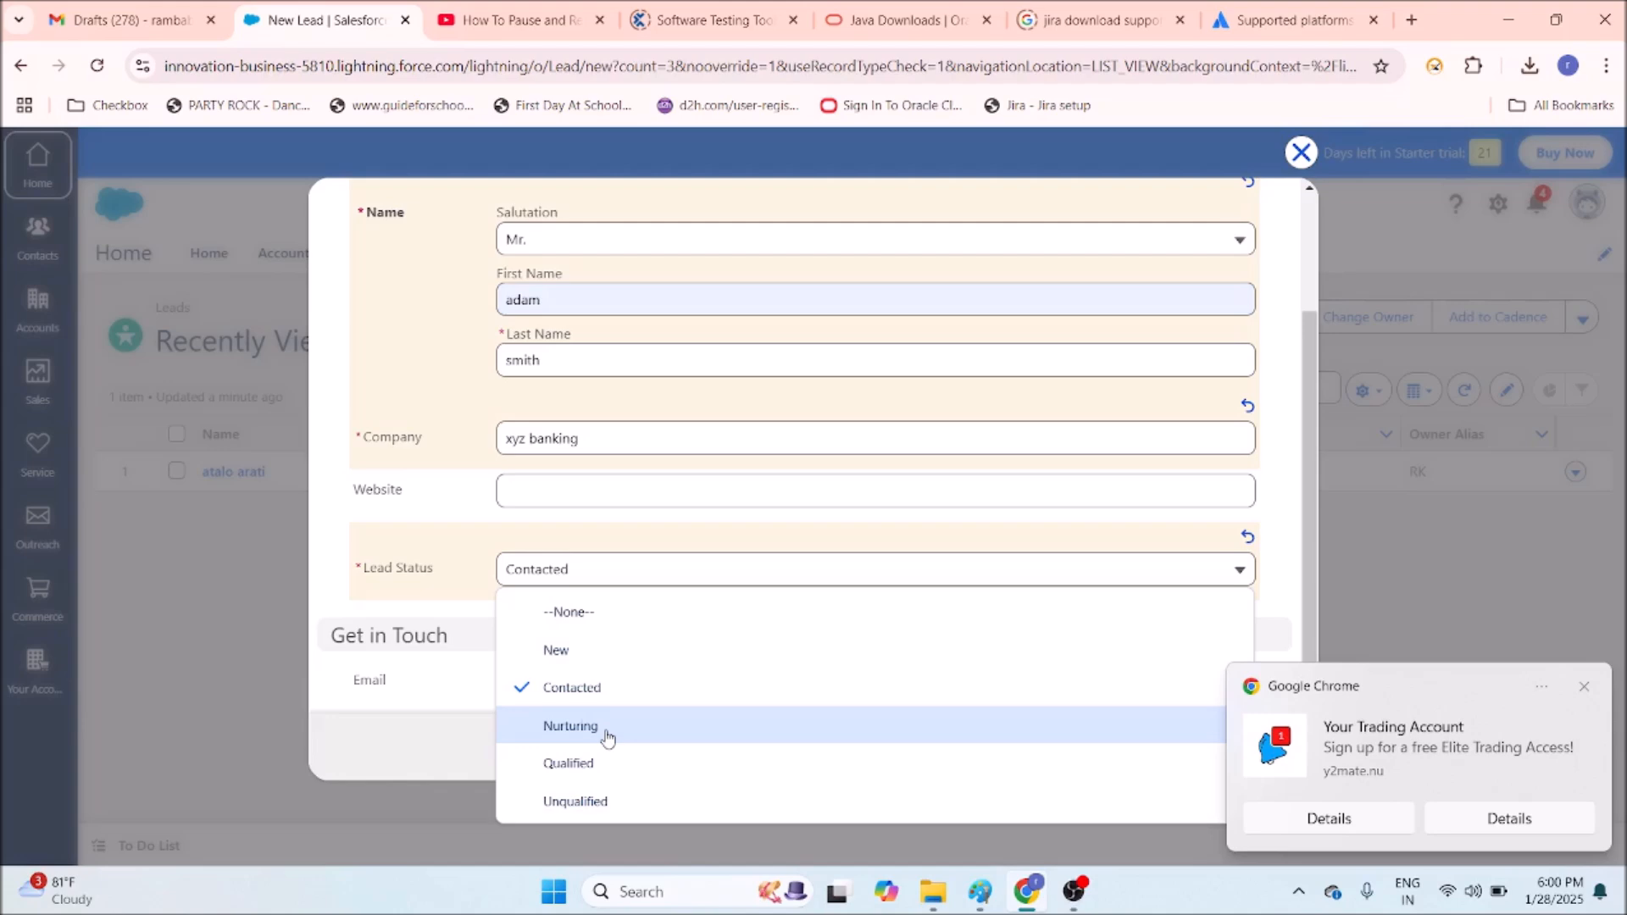
pyautogui.click(603, 690)
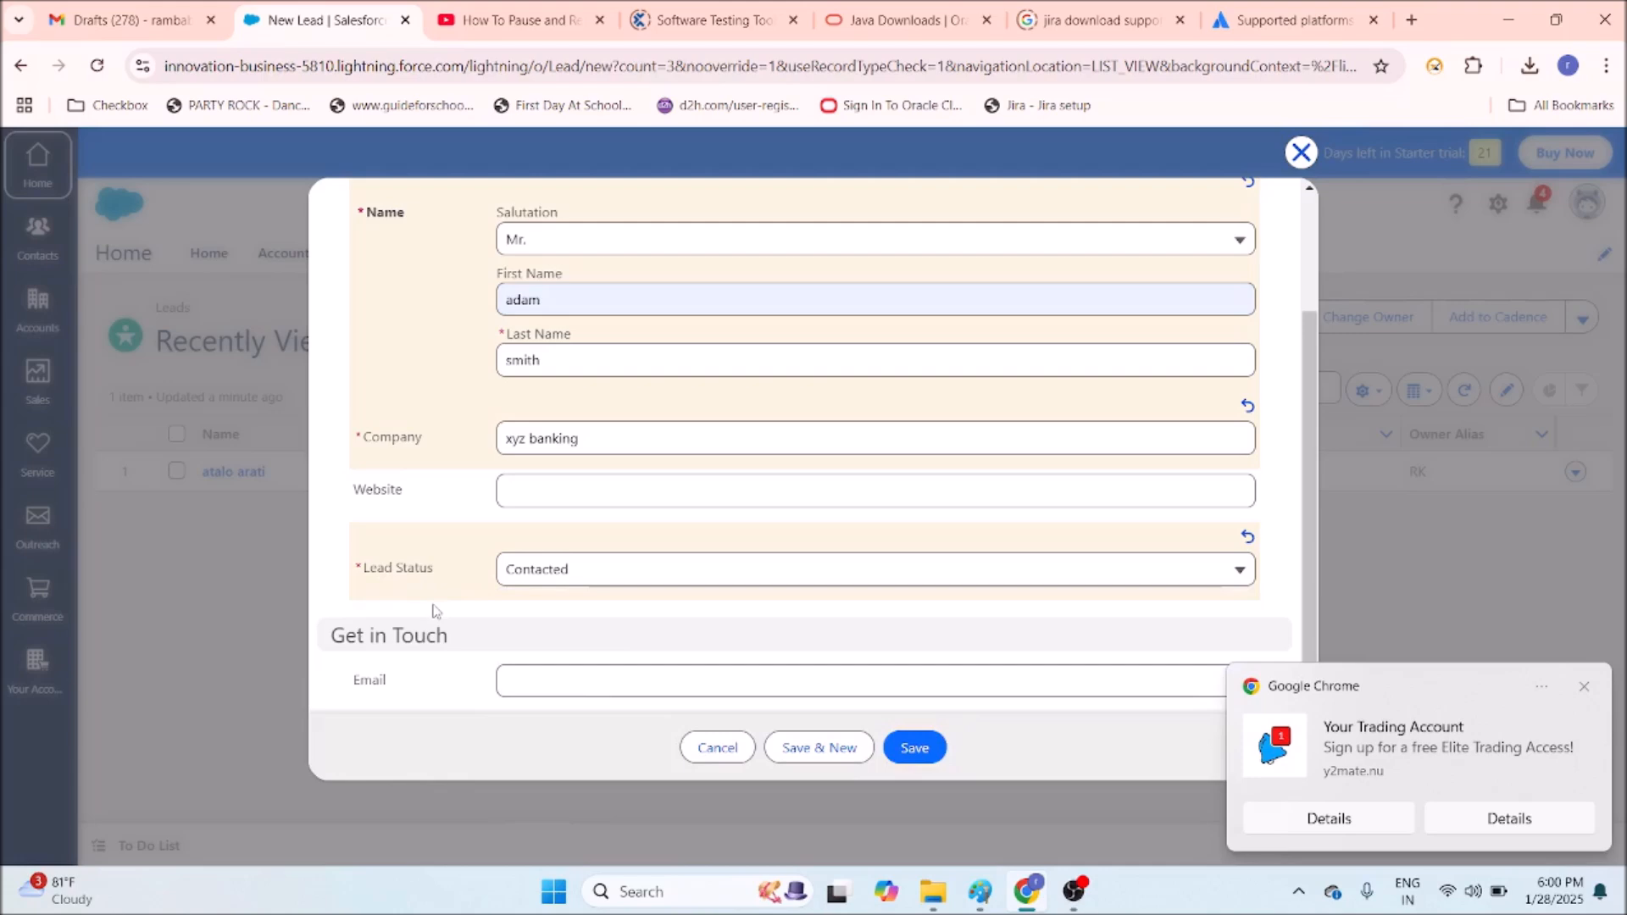
# Save the new lead and dismiss the confirmation.
pyautogui.scroll(-1, 603, 619)
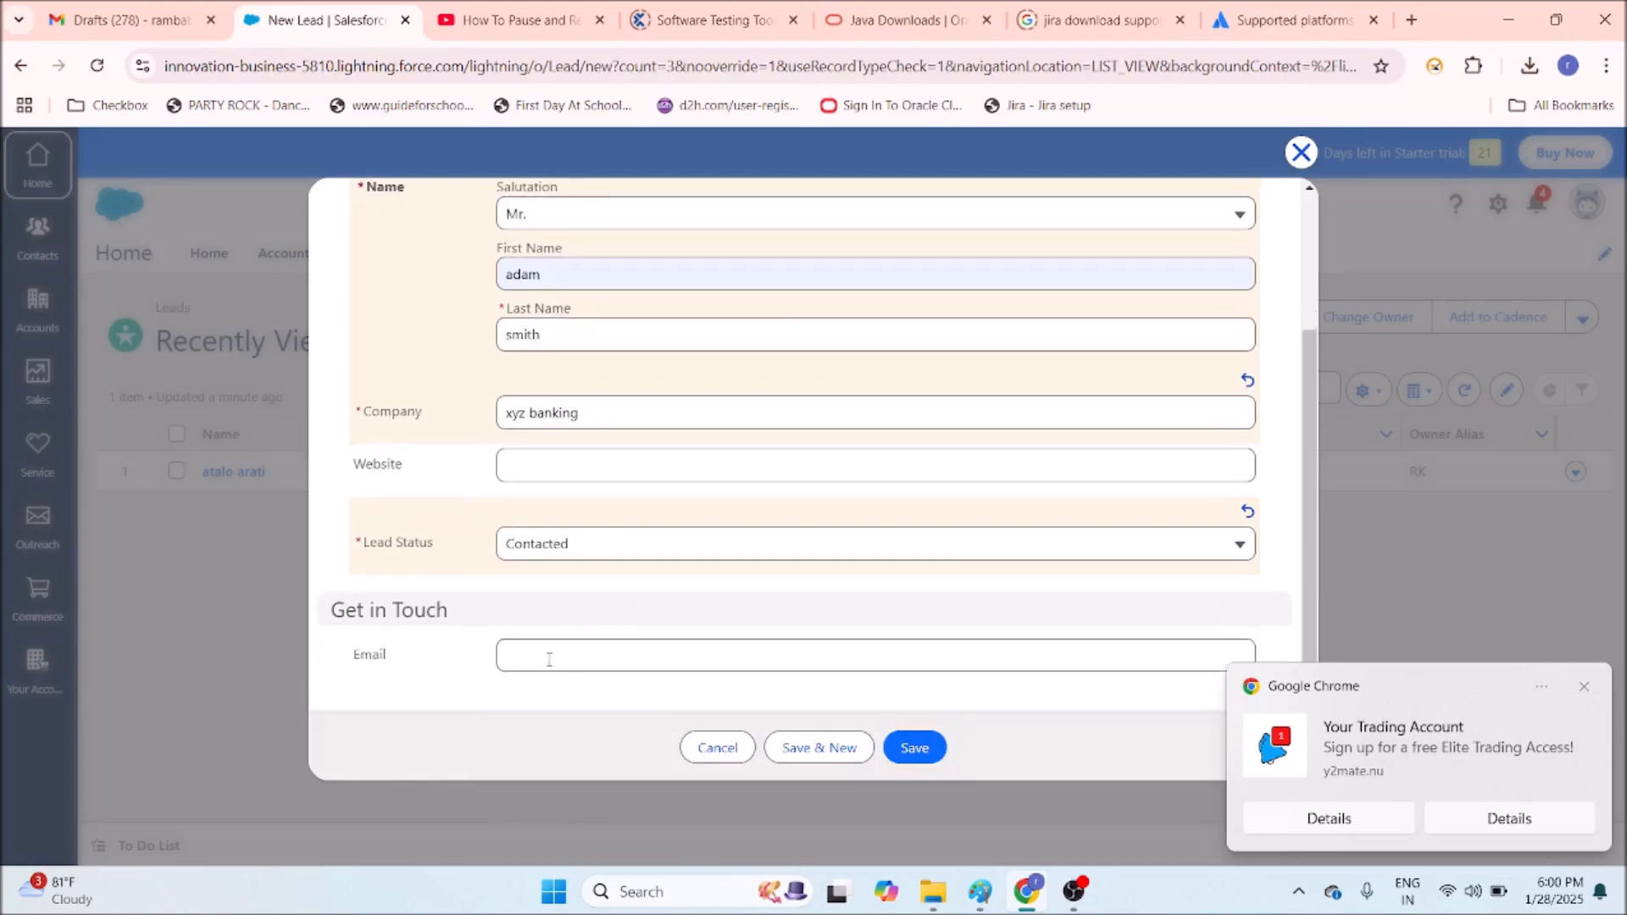
pyautogui.click(550, 659)
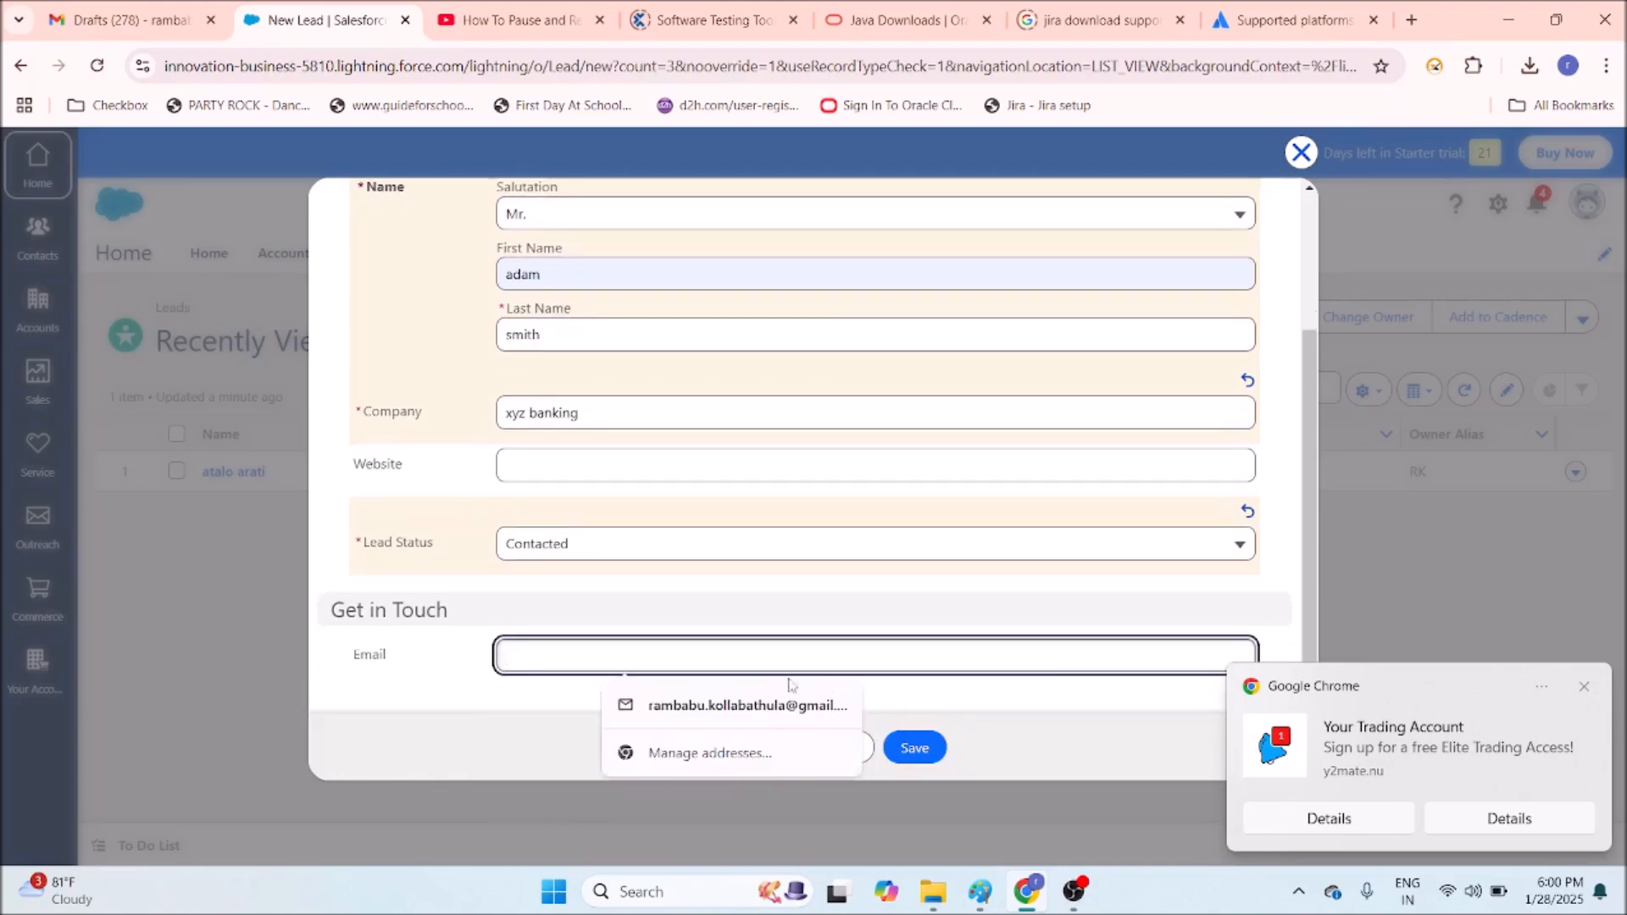
pyautogui.click(483, 596)
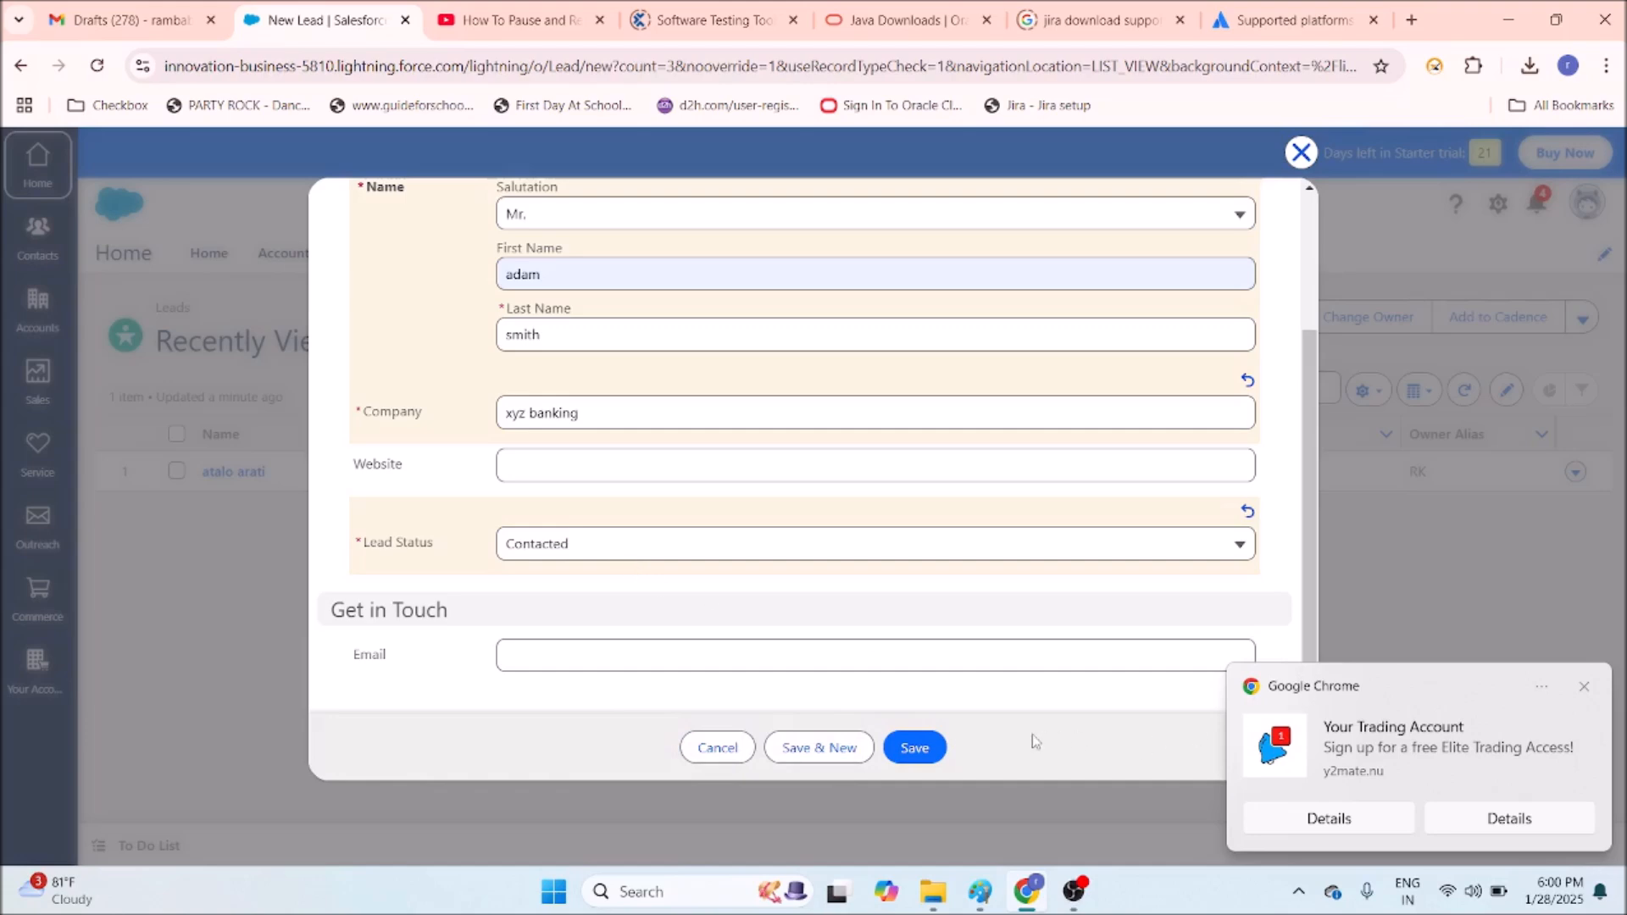
pyautogui.click(917, 749)
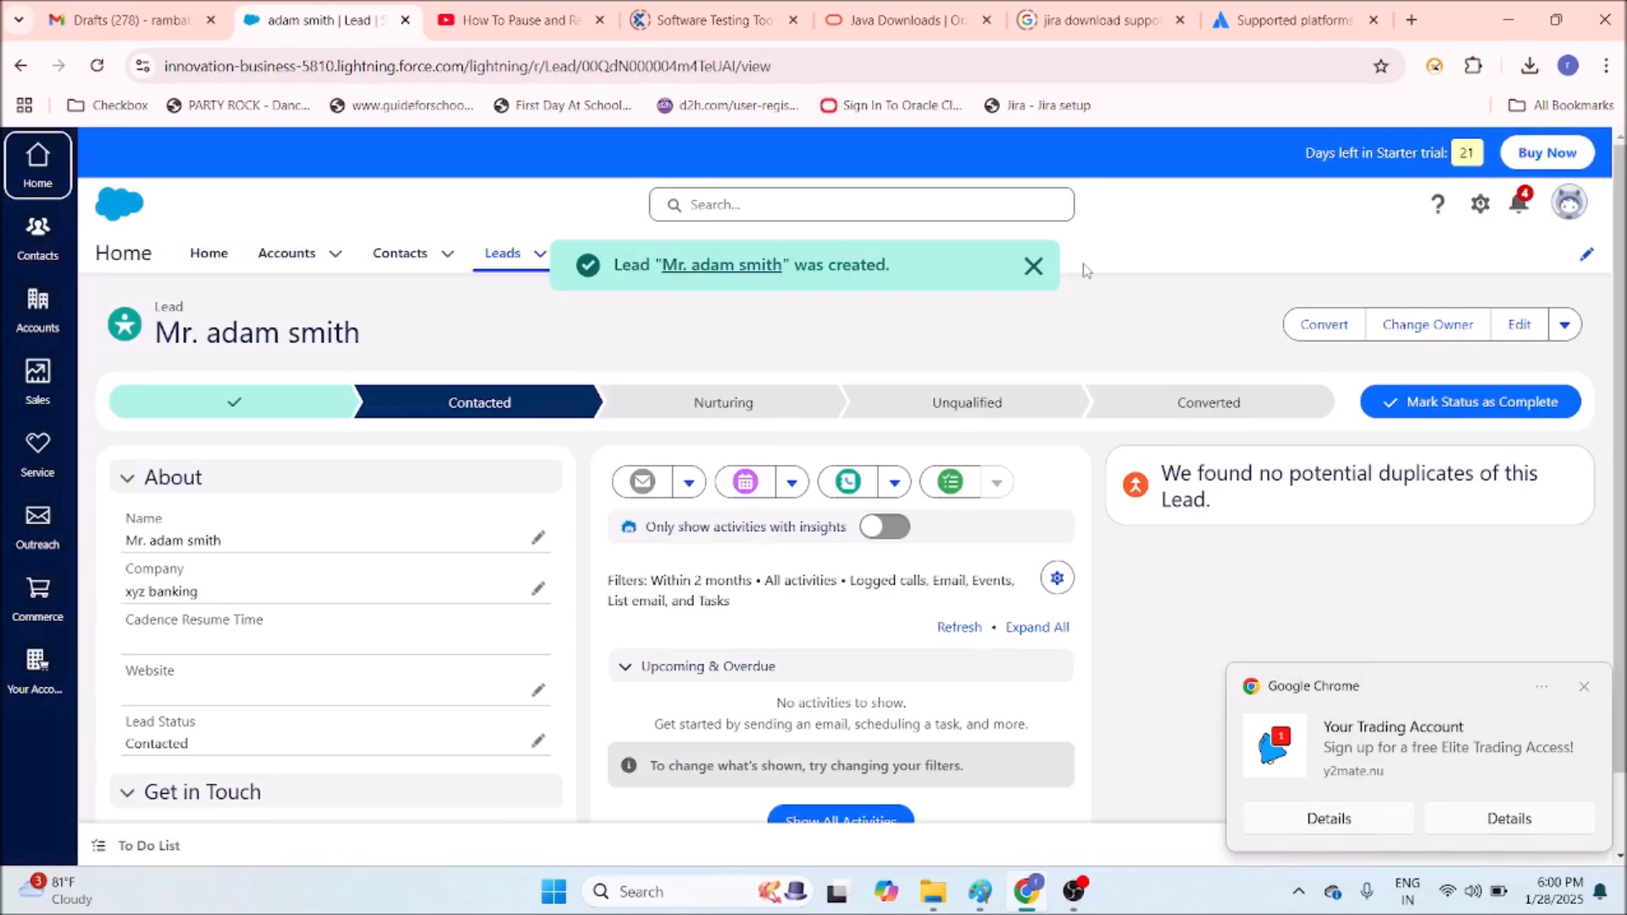
pyautogui.click(1032, 268)
# Switch to the All Opportunities list and scroll through its 14 records.
pyautogui.click(686, 256)
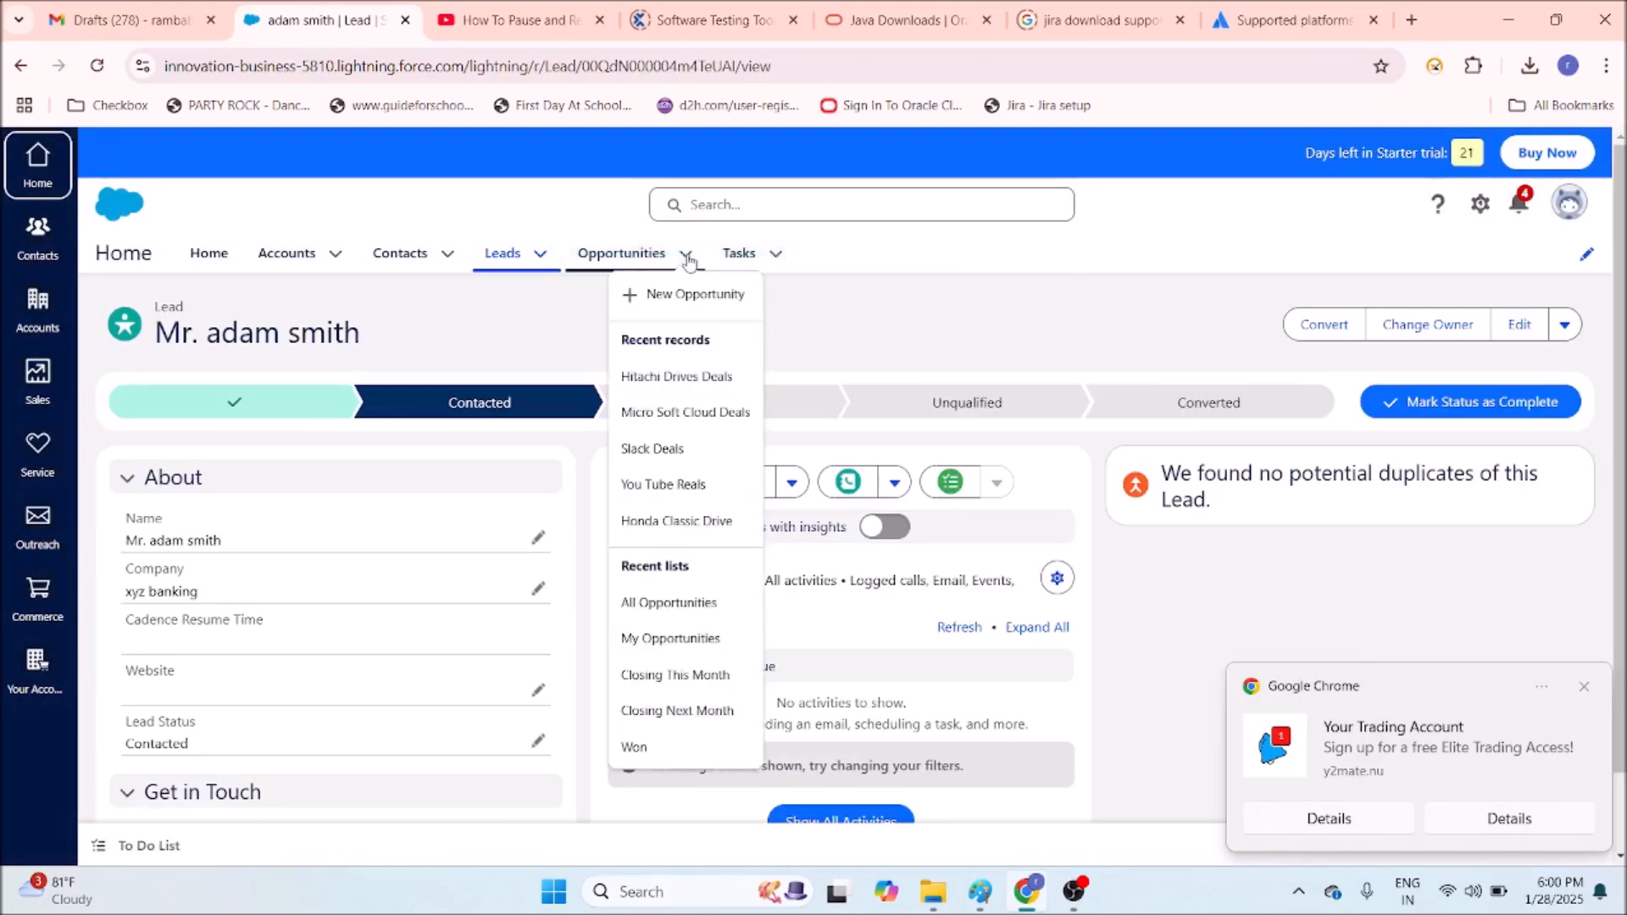
pyautogui.click(651, 607)
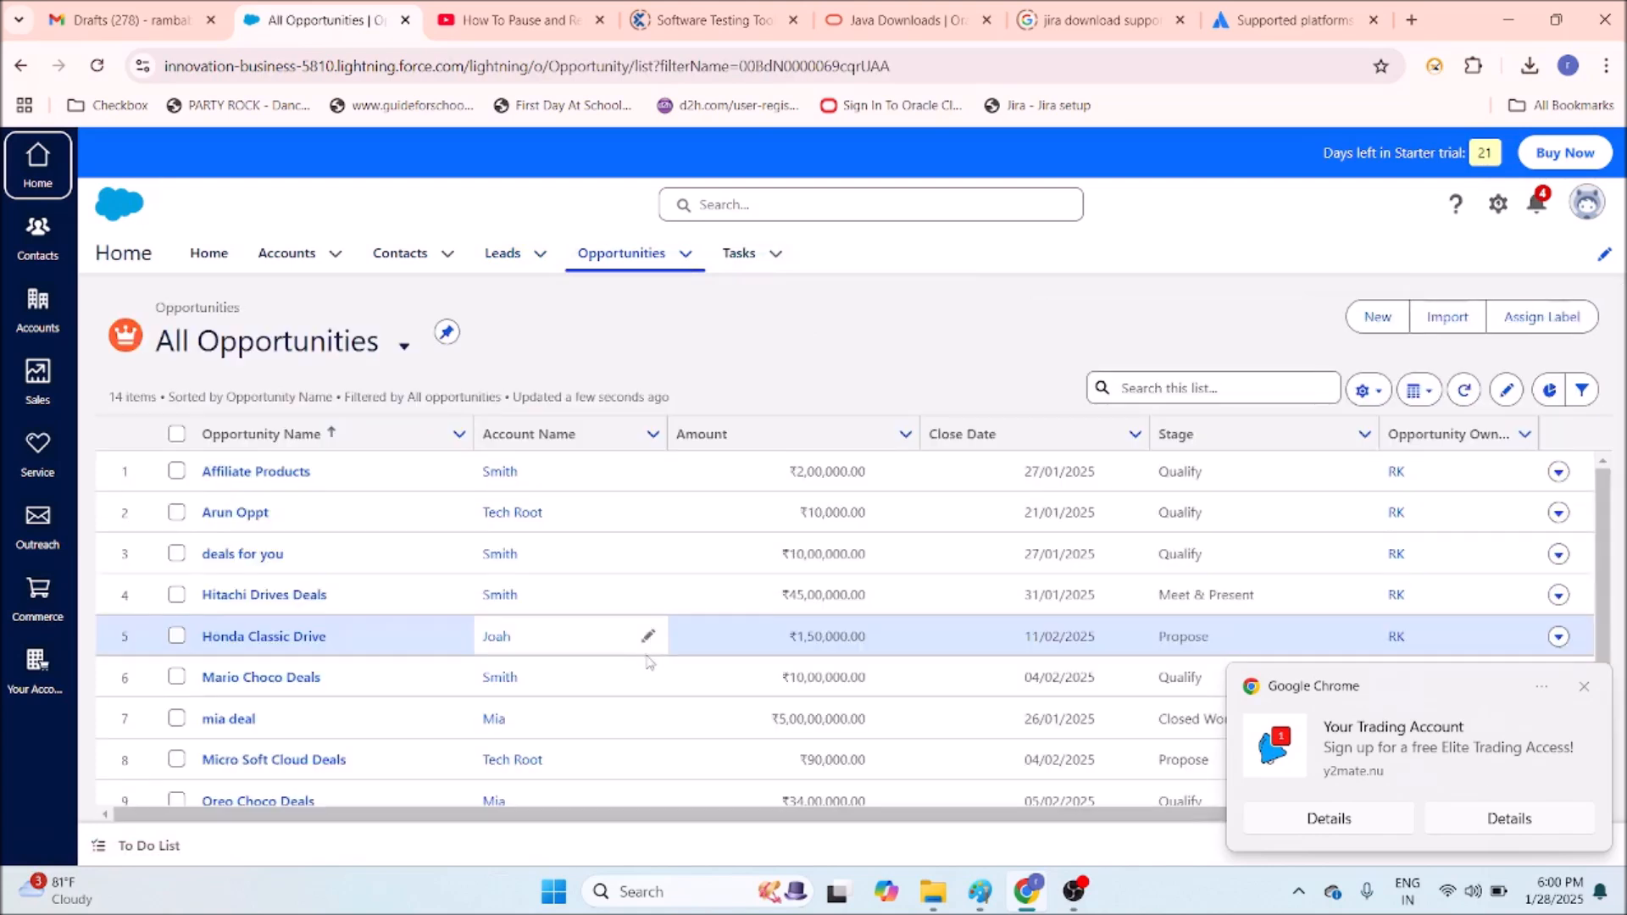
pyautogui.scroll(-3, 383, 549)
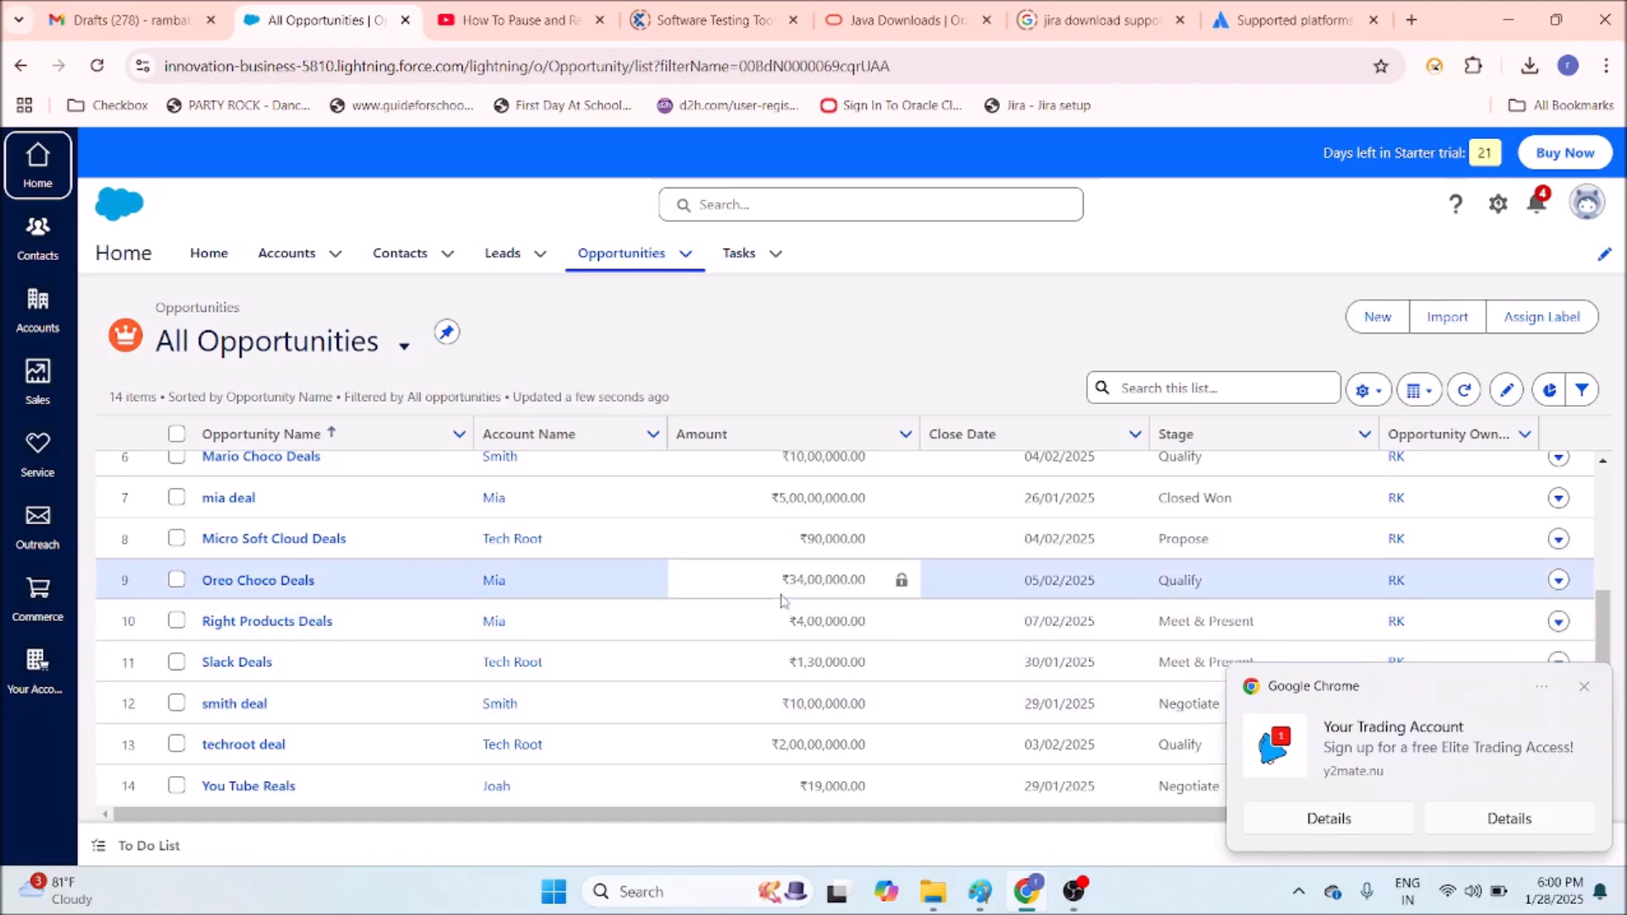
pyautogui.scroll(3, 702, 723)
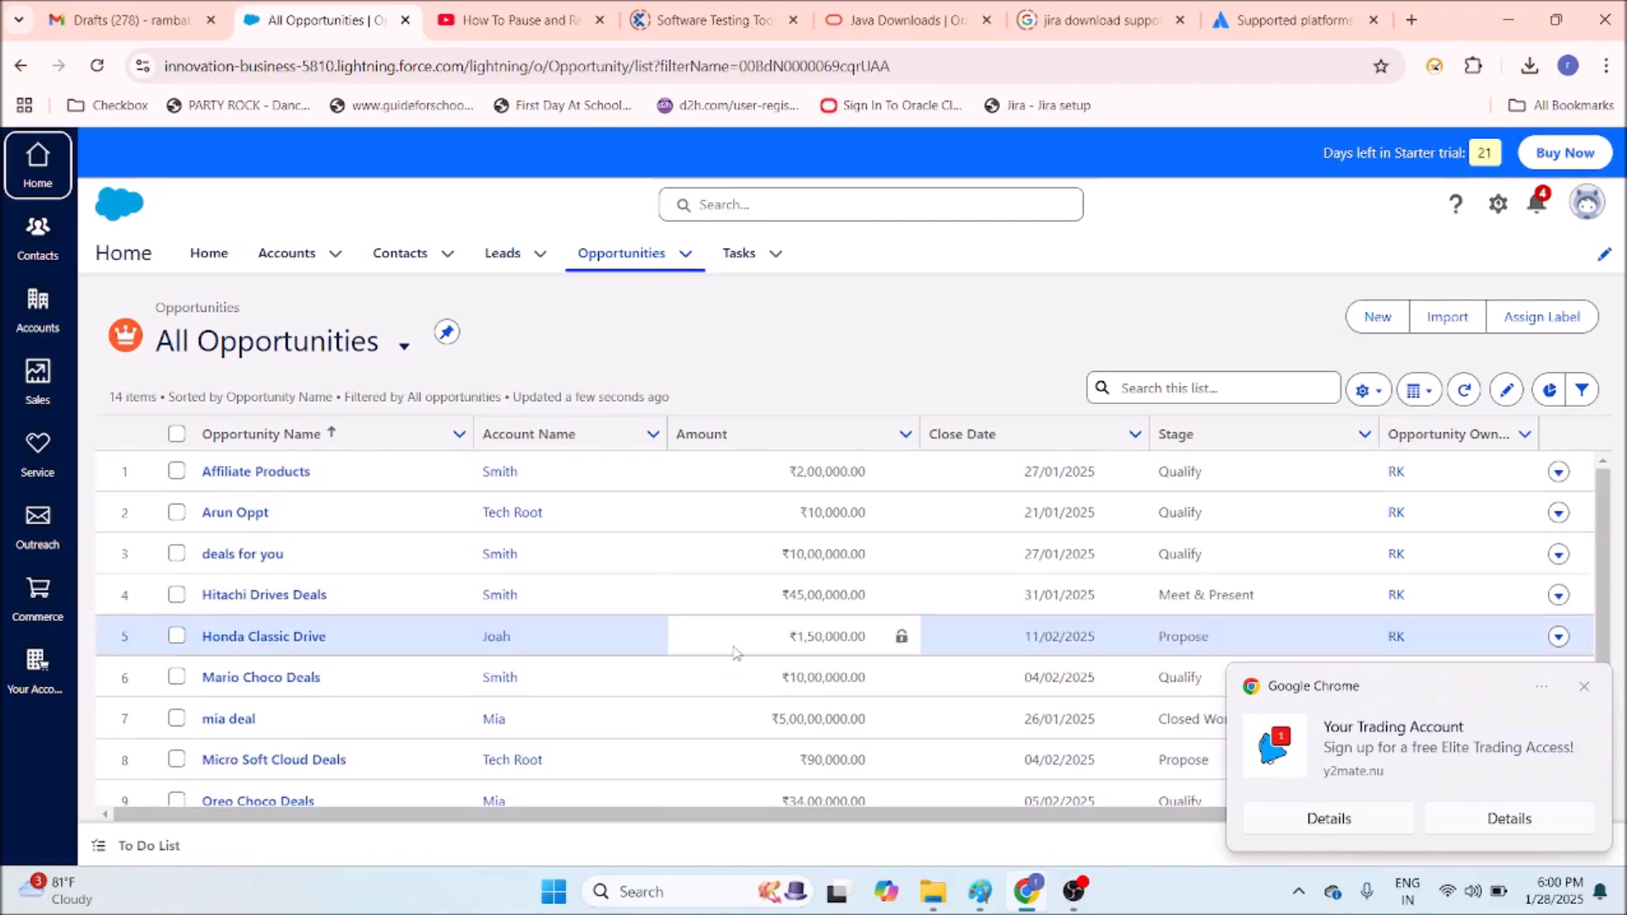
# Start a new opportunity 'banking creation' for xyz banking, closing 06/02/2025.
pyautogui.click(688, 256)
pyautogui.click(664, 293)
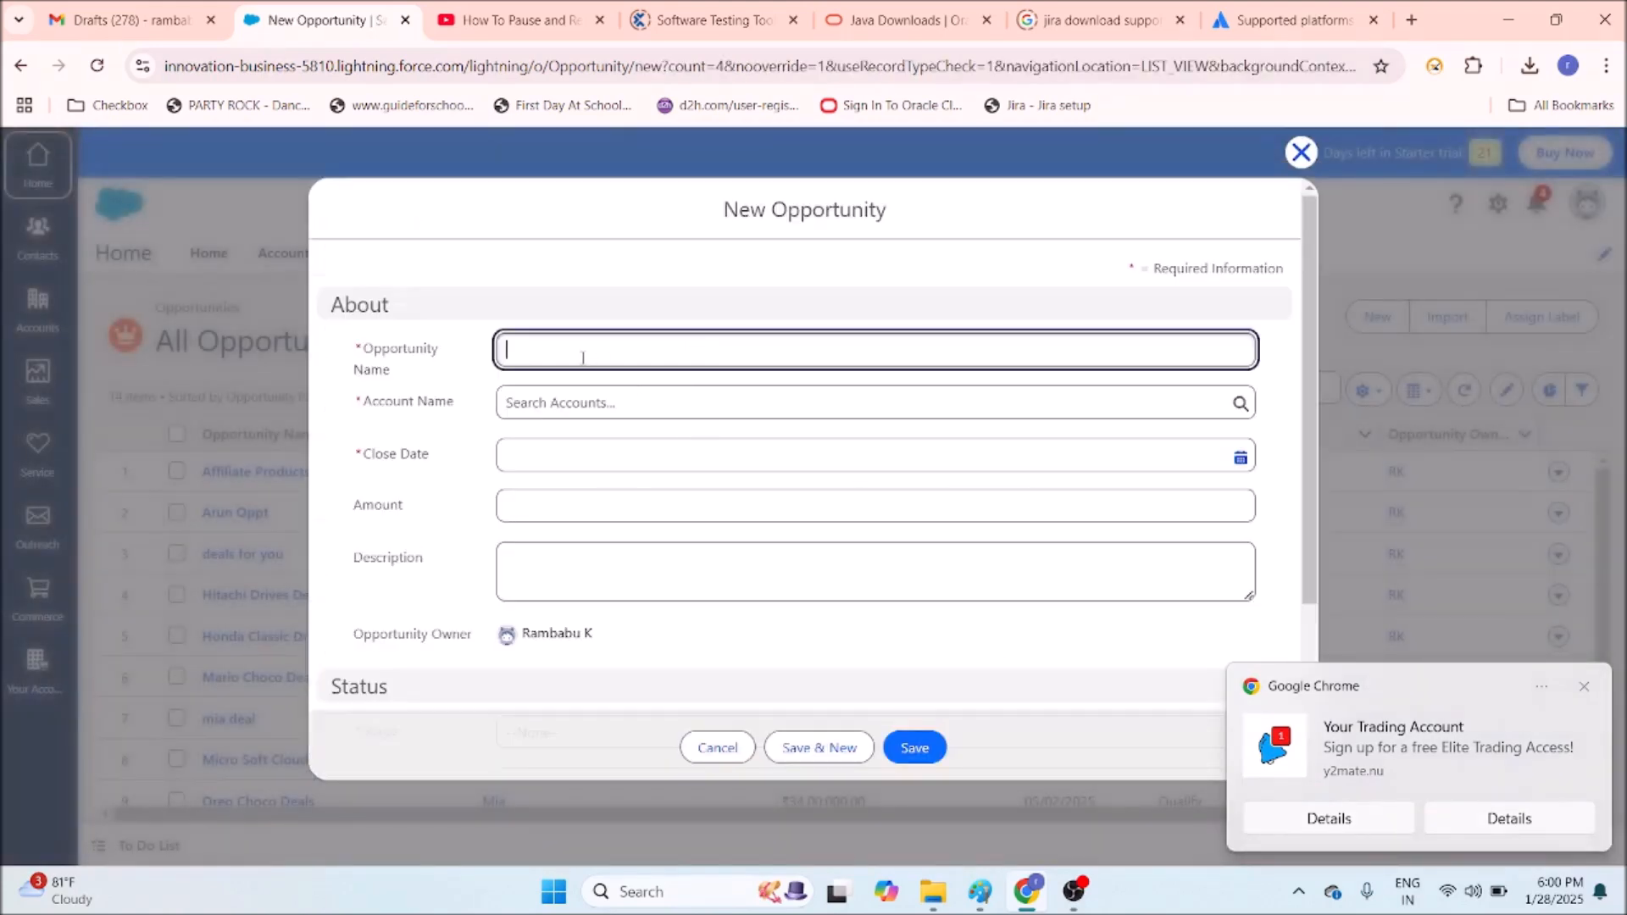
pyautogui.click(576, 350)
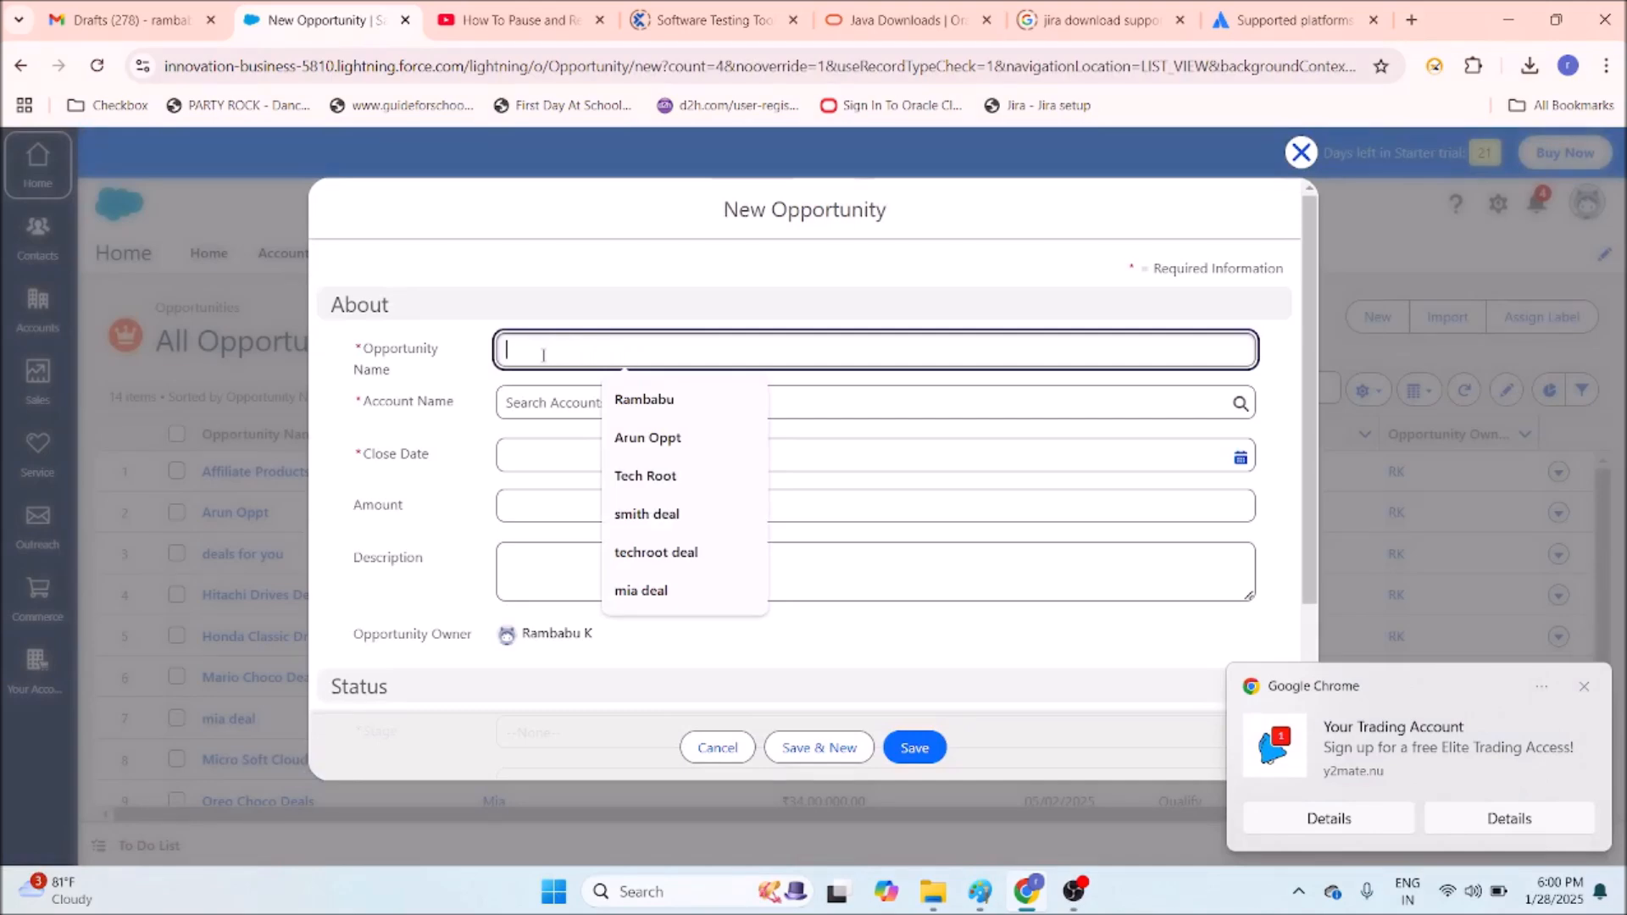
pyautogui.write('banking')
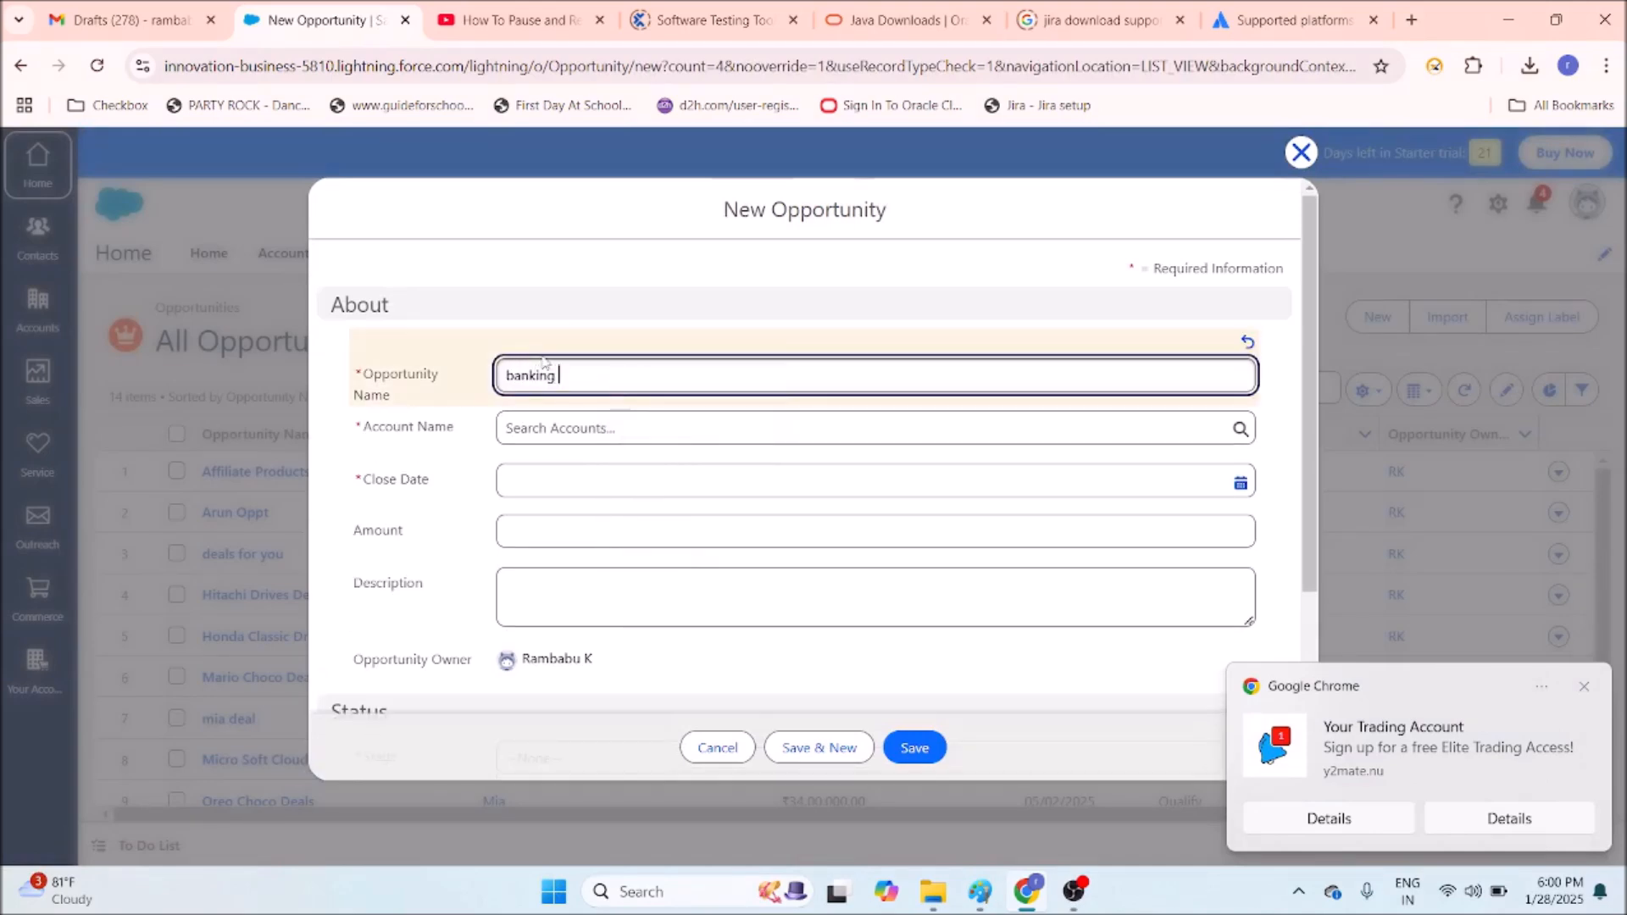
pyautogui.write(' creation')
pyautogui.click(534, 432)
pyautogui.write('xy')
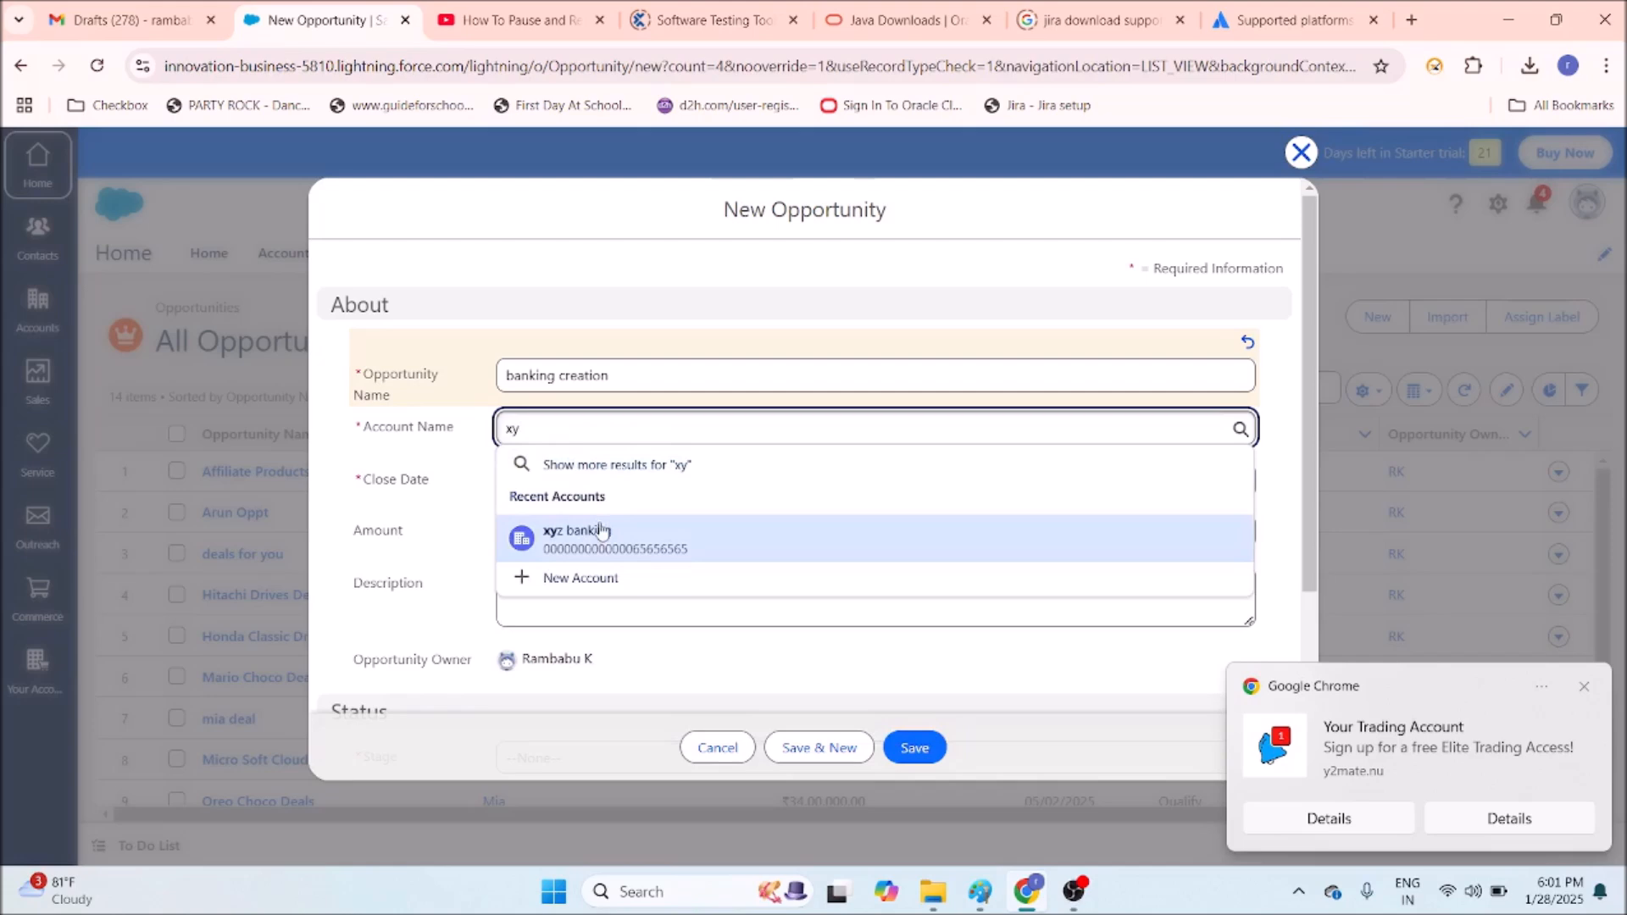
pyautogui.click(601, 536)
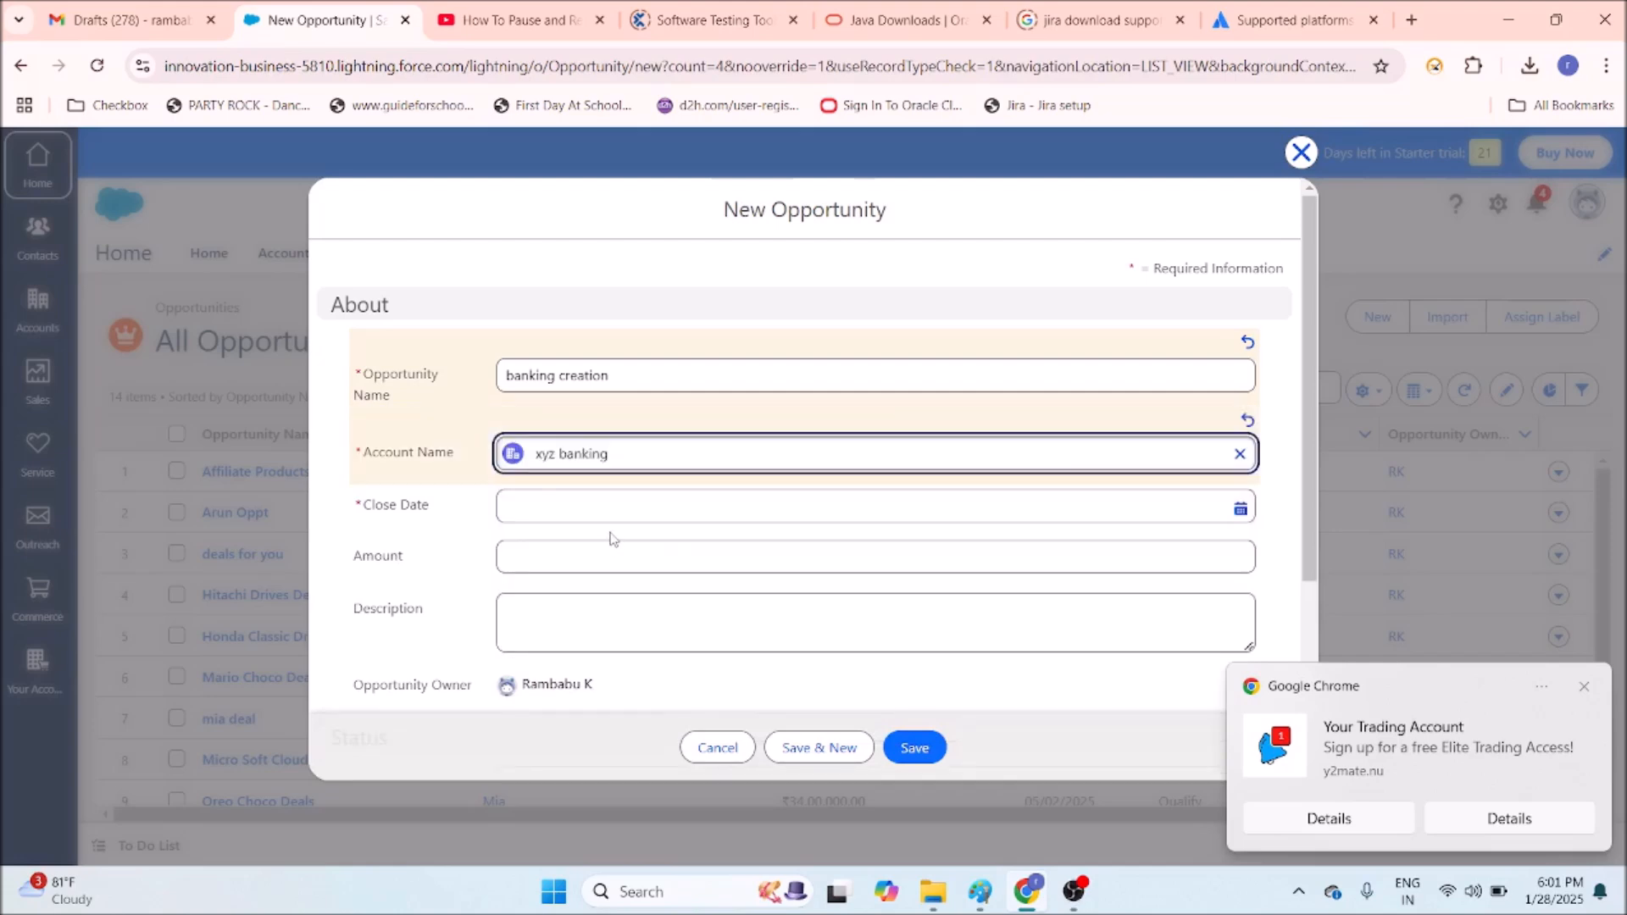
pyautogui.click(579, 508)
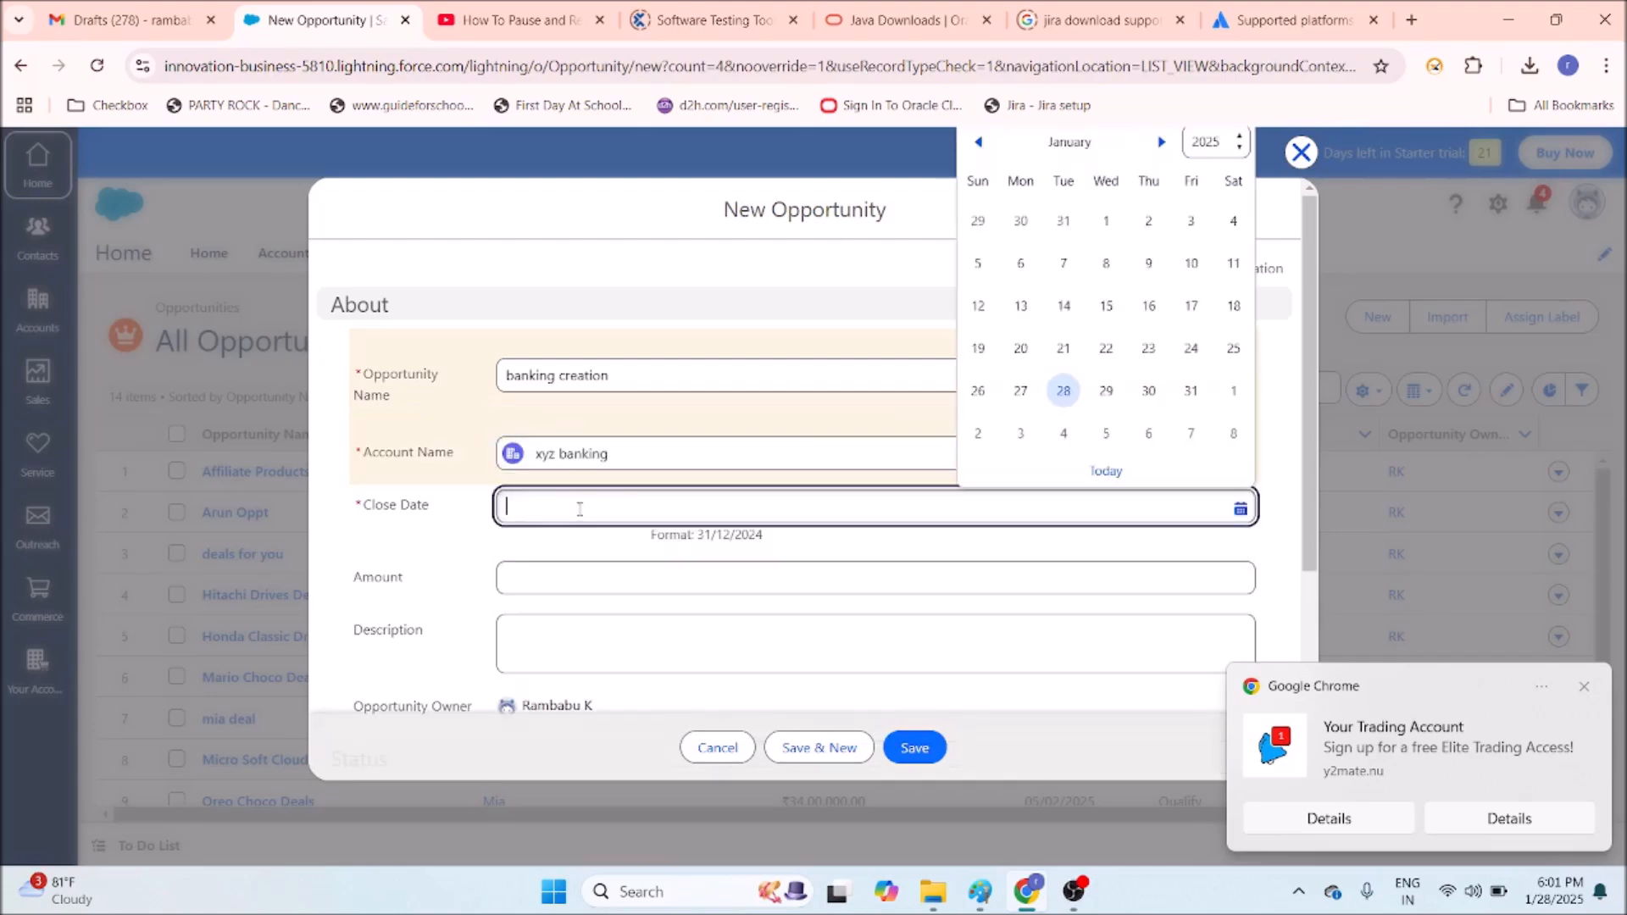
pyautogui.click(1150, 434)
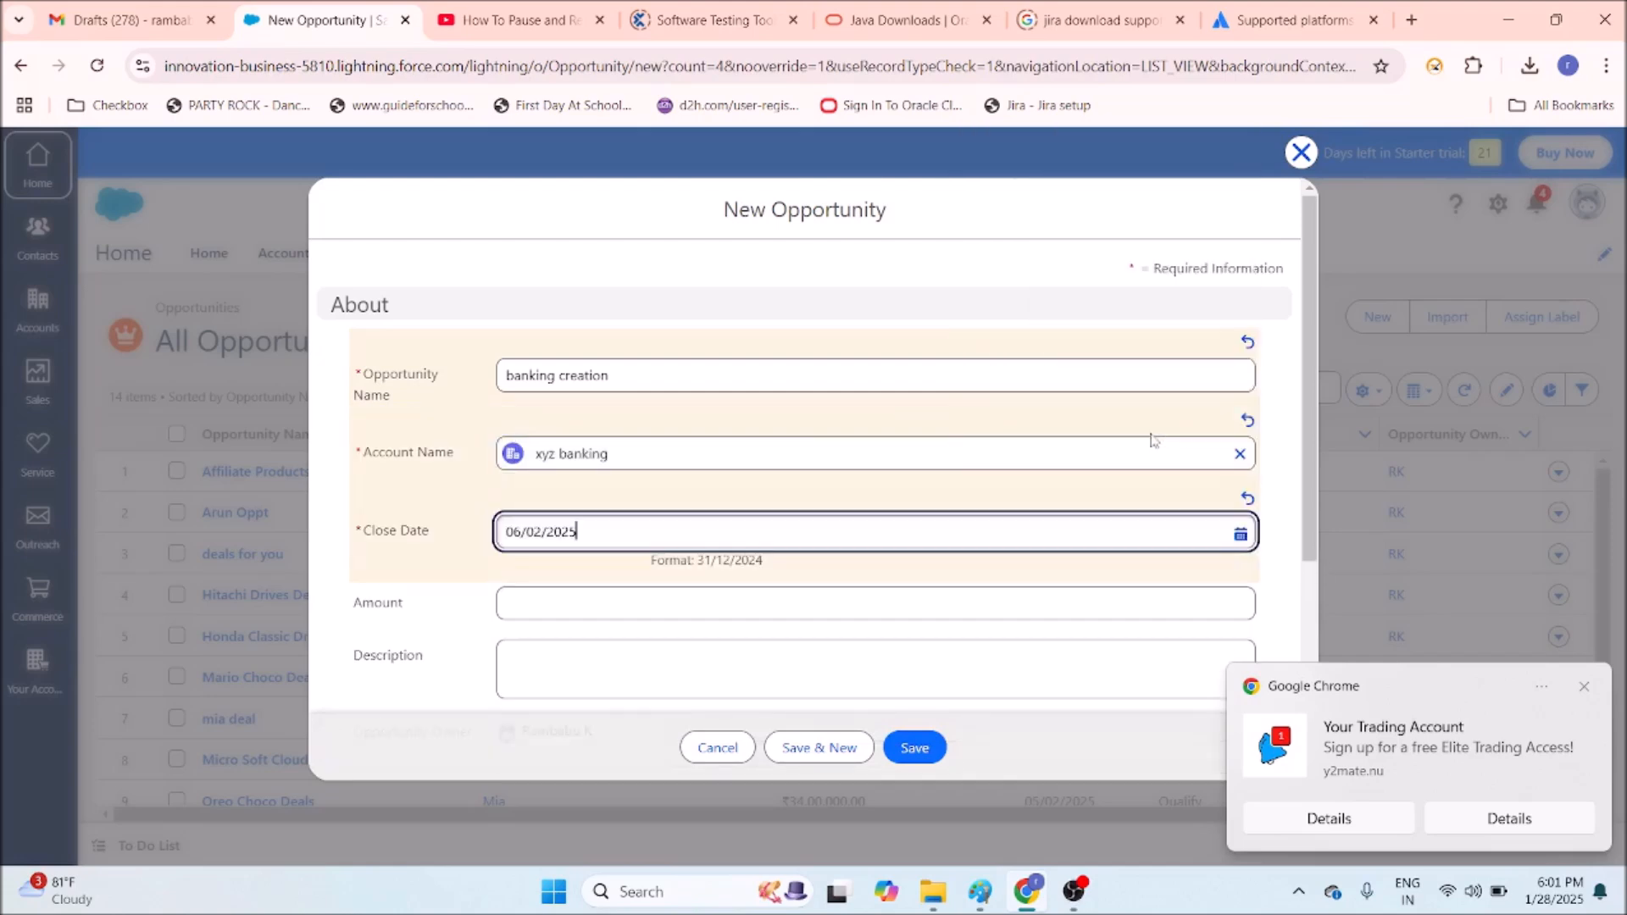
# Set the amount to ₹2,00,00,000.00 and the stage to Negotiate.
pyautogui.click(670, 606)
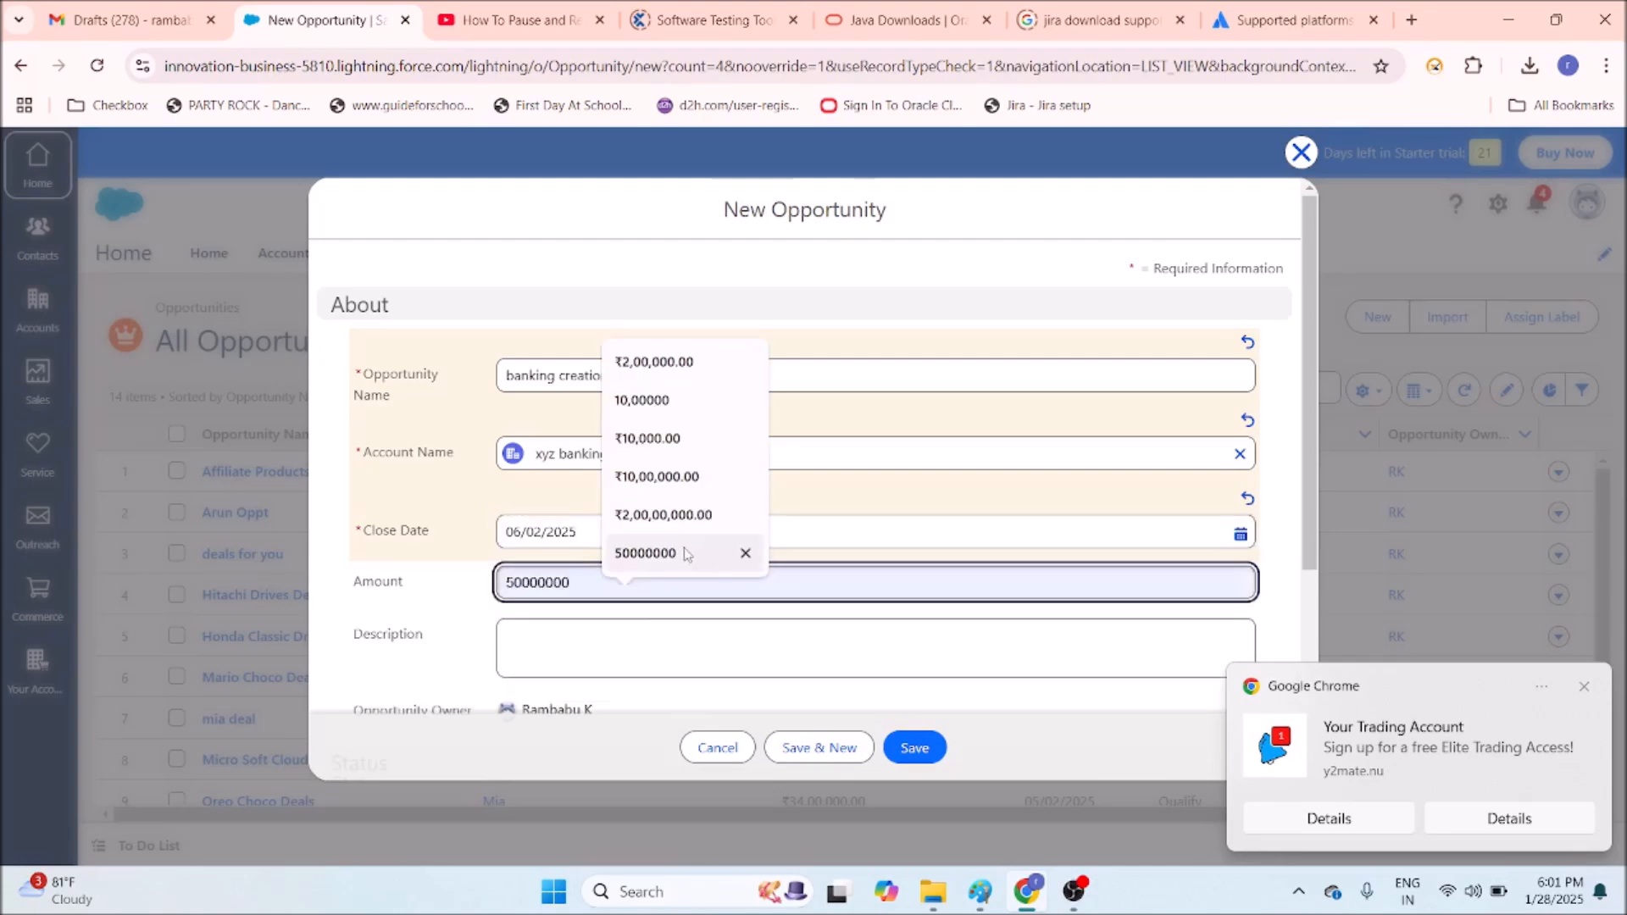
pyautogui.click(697, 519)
pyautogui.scroll(-4, 598, 585)
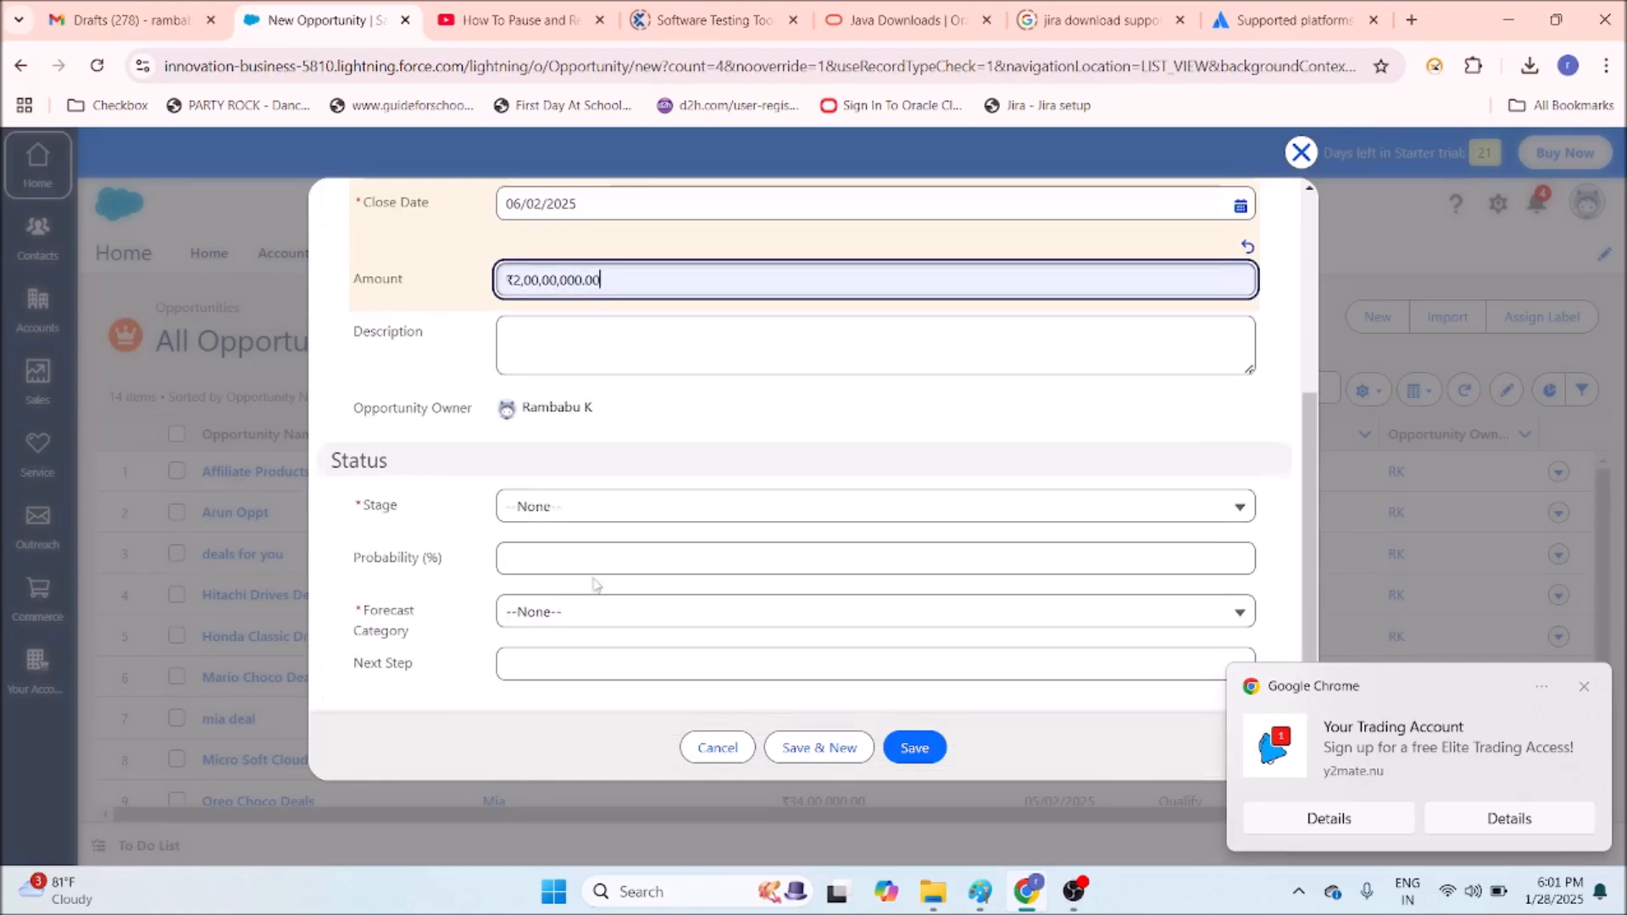
pyautogui.click(587, 506)
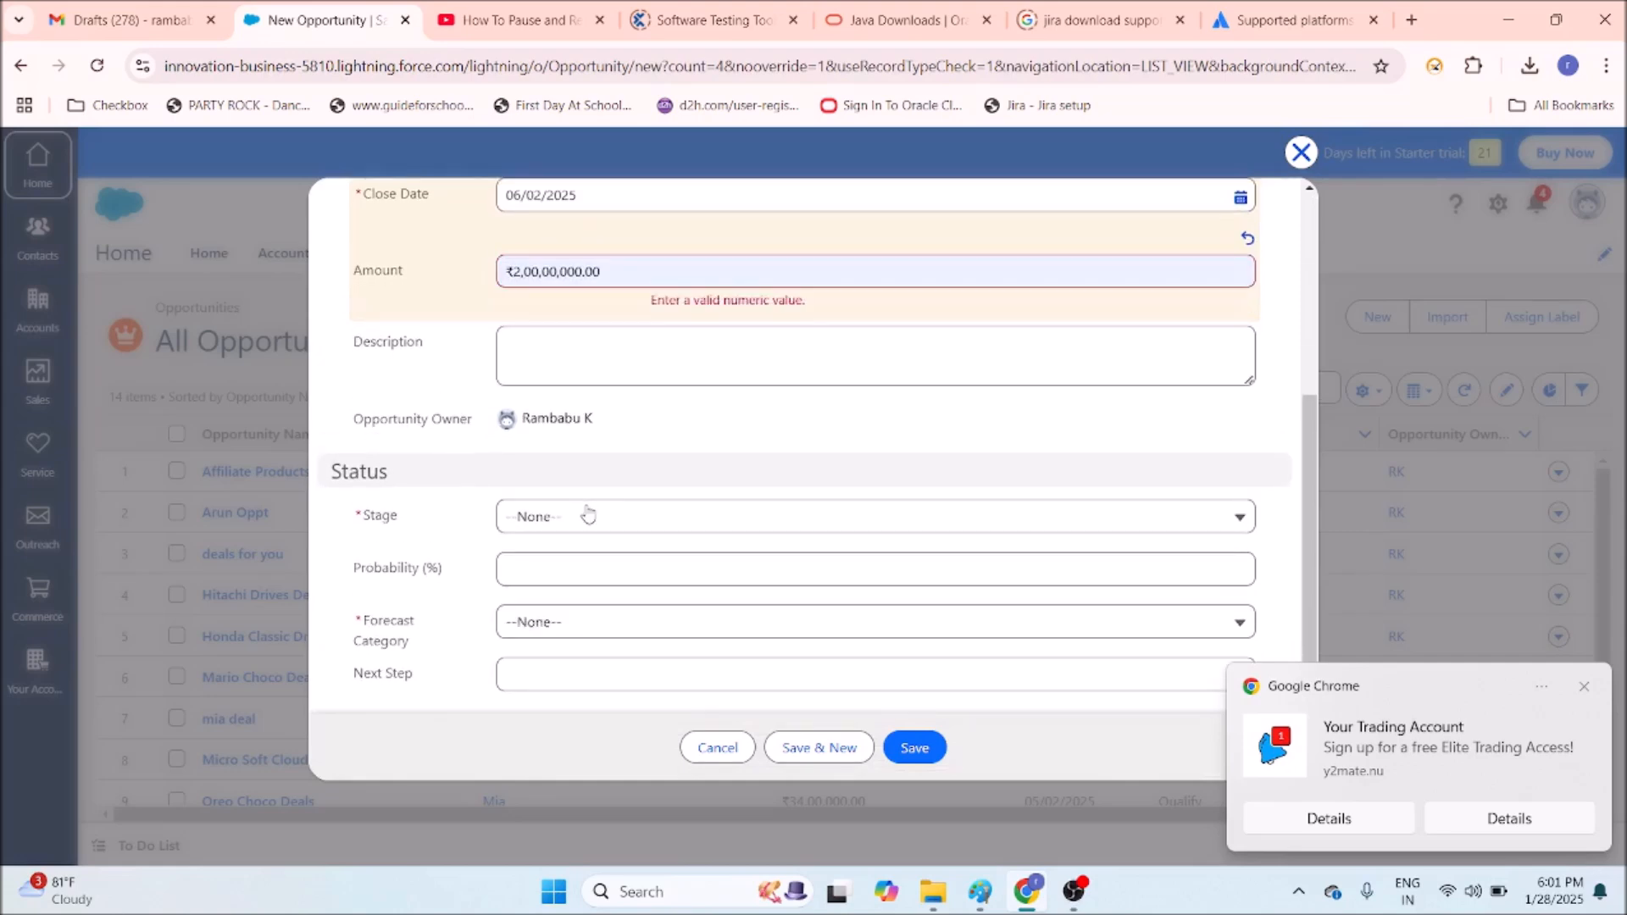
pyautogui.click(588, 516)
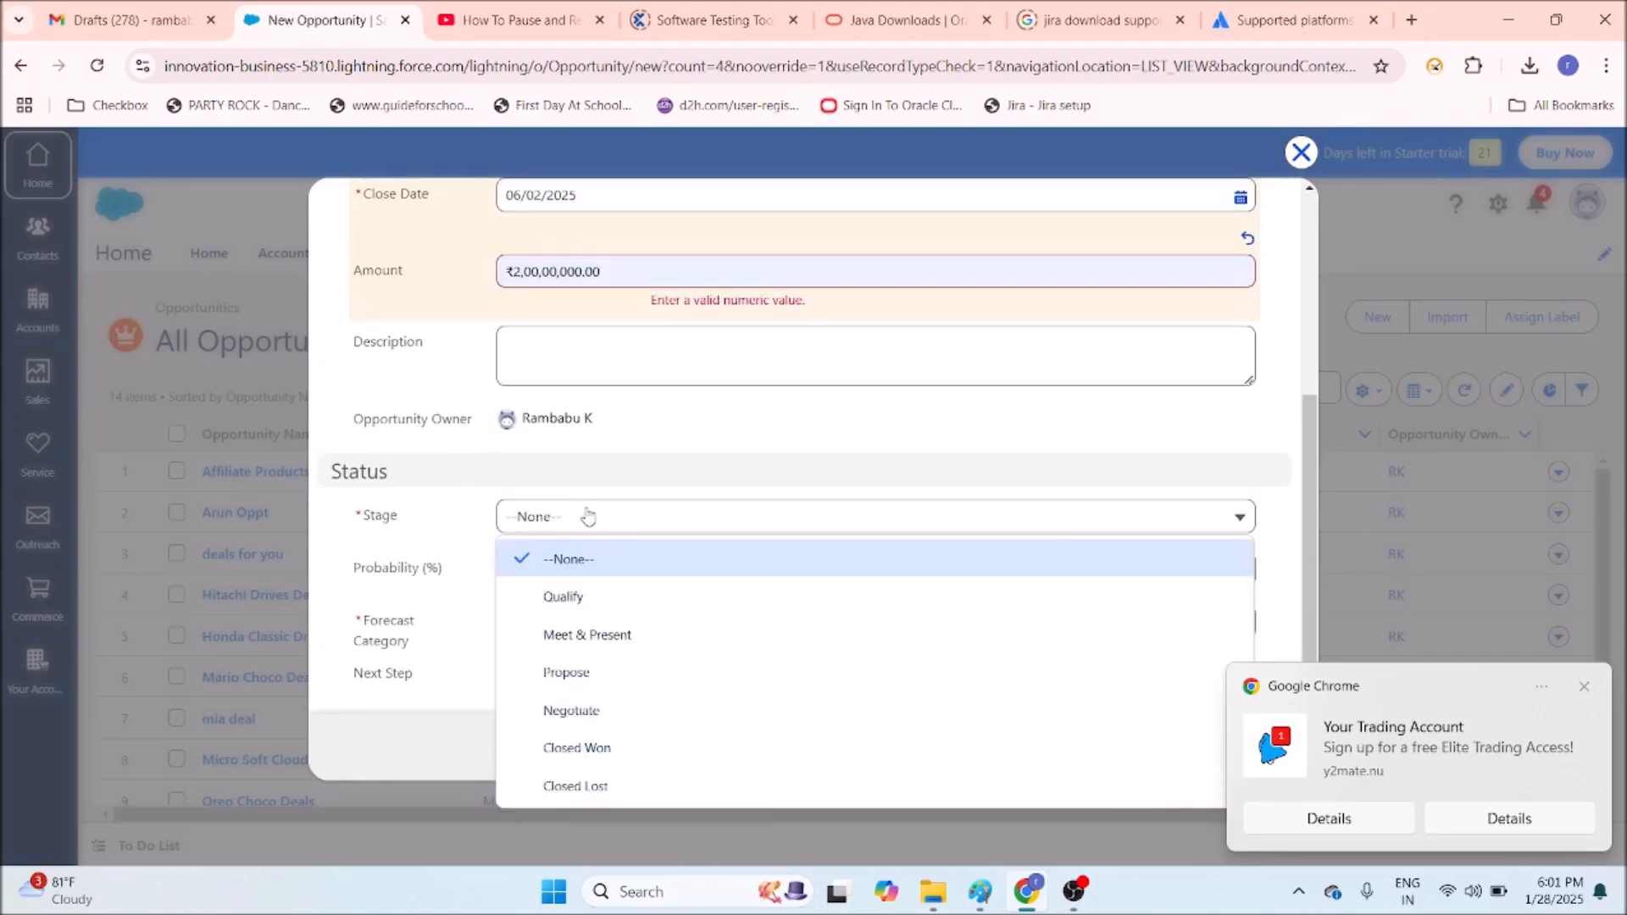
pyautogui.click(610, 710)
pyautogui.scroll(-1, 611, 615)
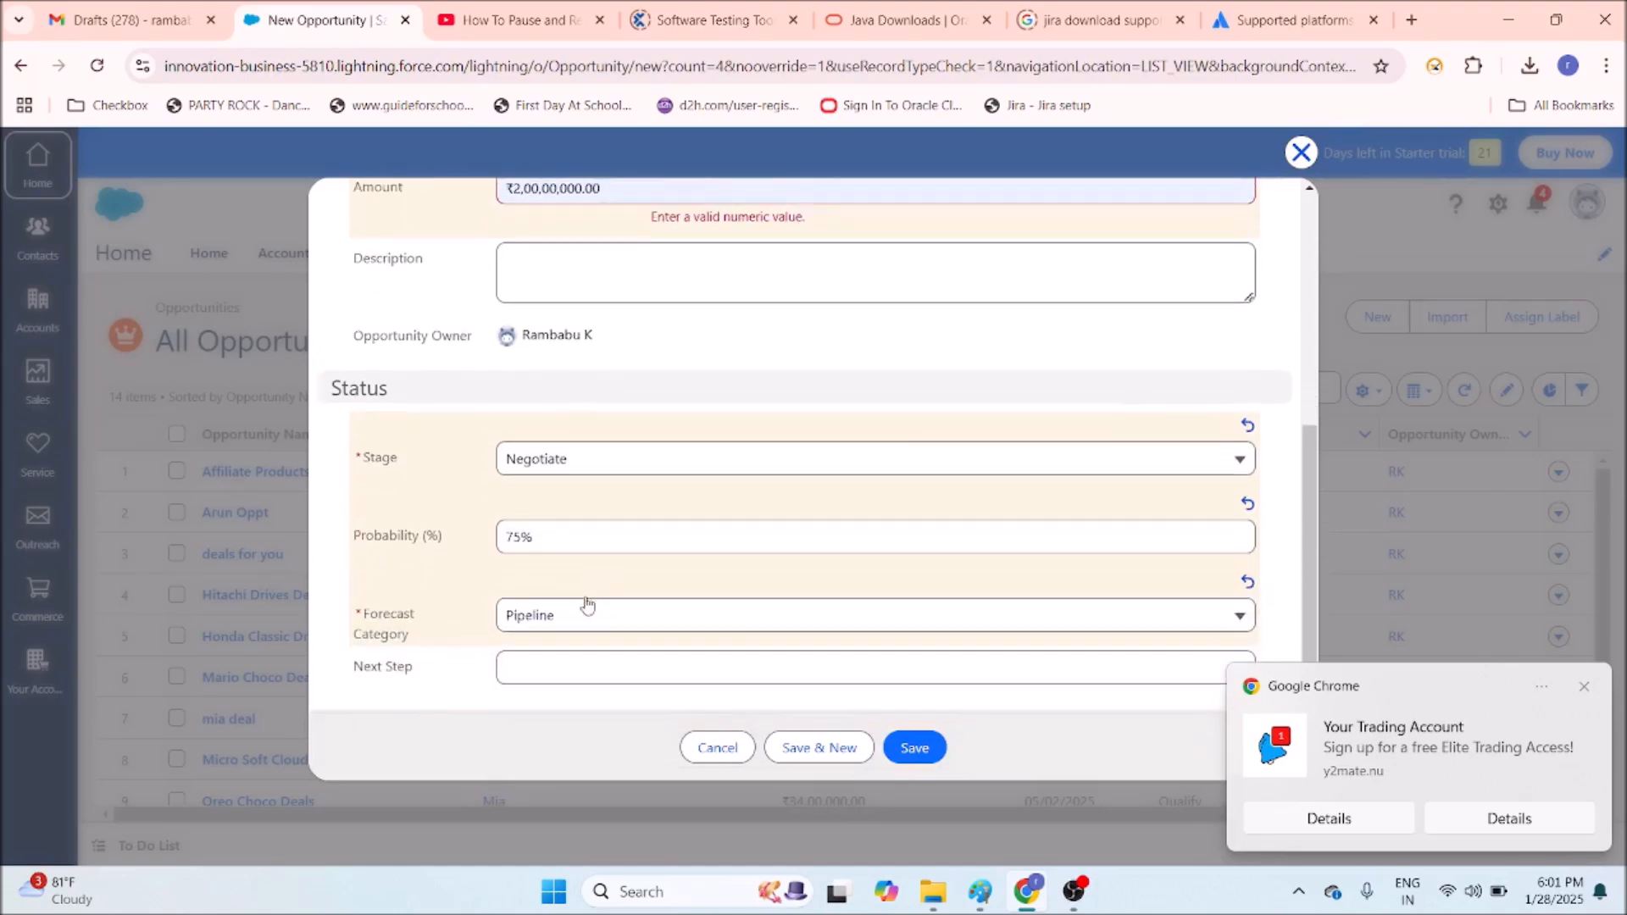
# Change probability from 75 to 50 and keep forecast category Pipeline.
pyautogui.click(537, 521)
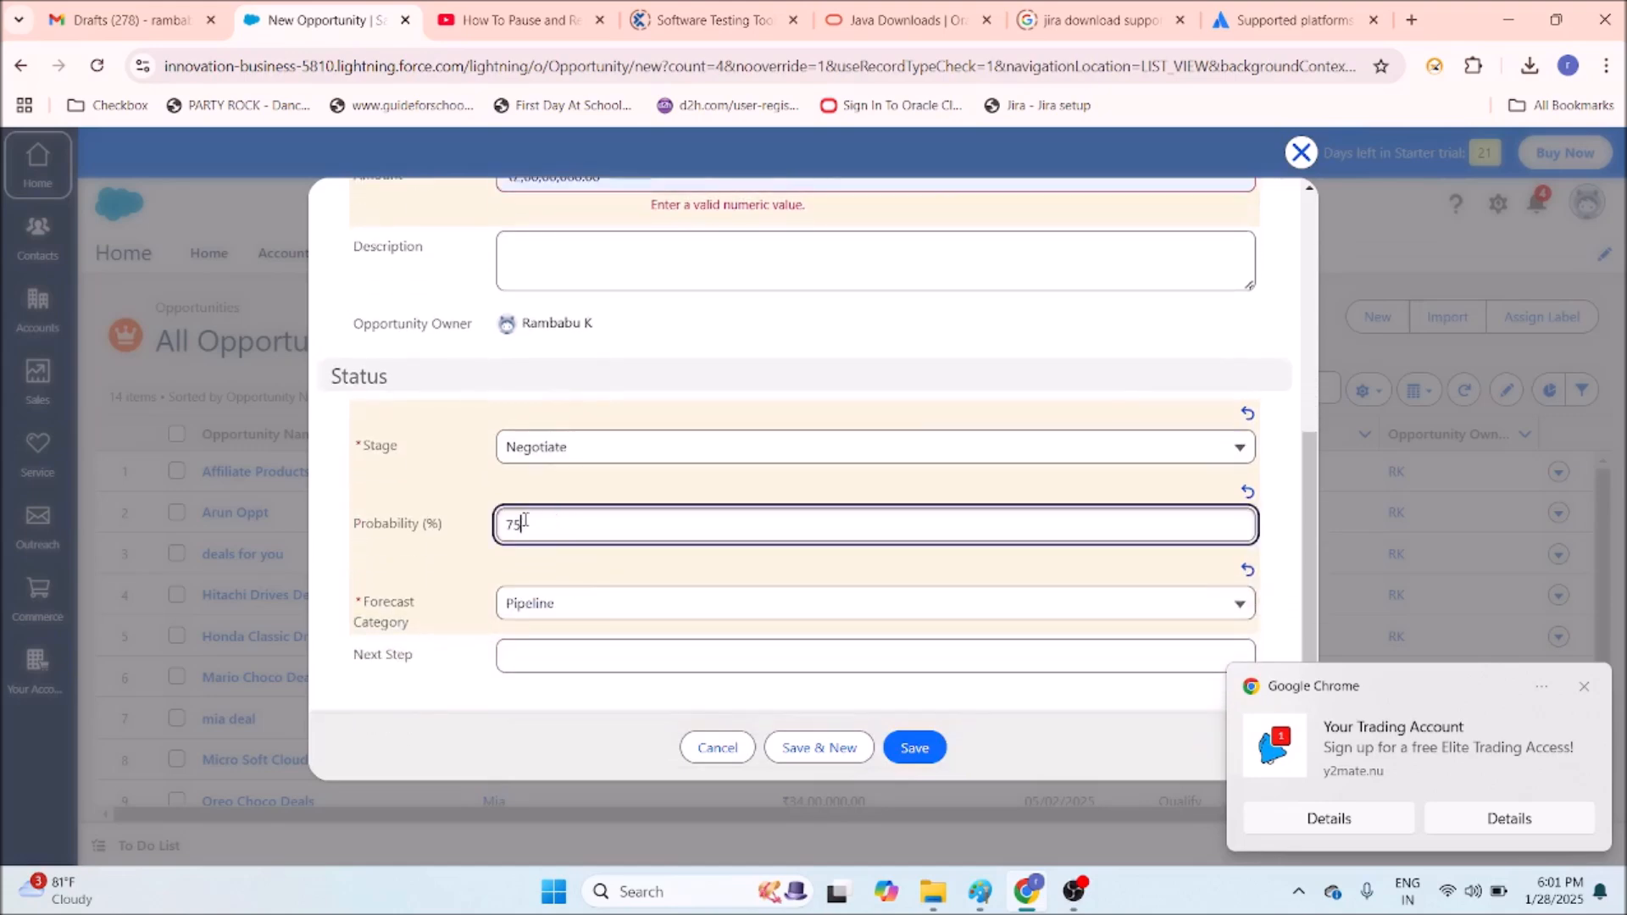
pyautogui.moveTo(523, 520); pyautogui.dragTo(479, 516)
pyautogui.write('50')
pyautogui.click(605, 615)
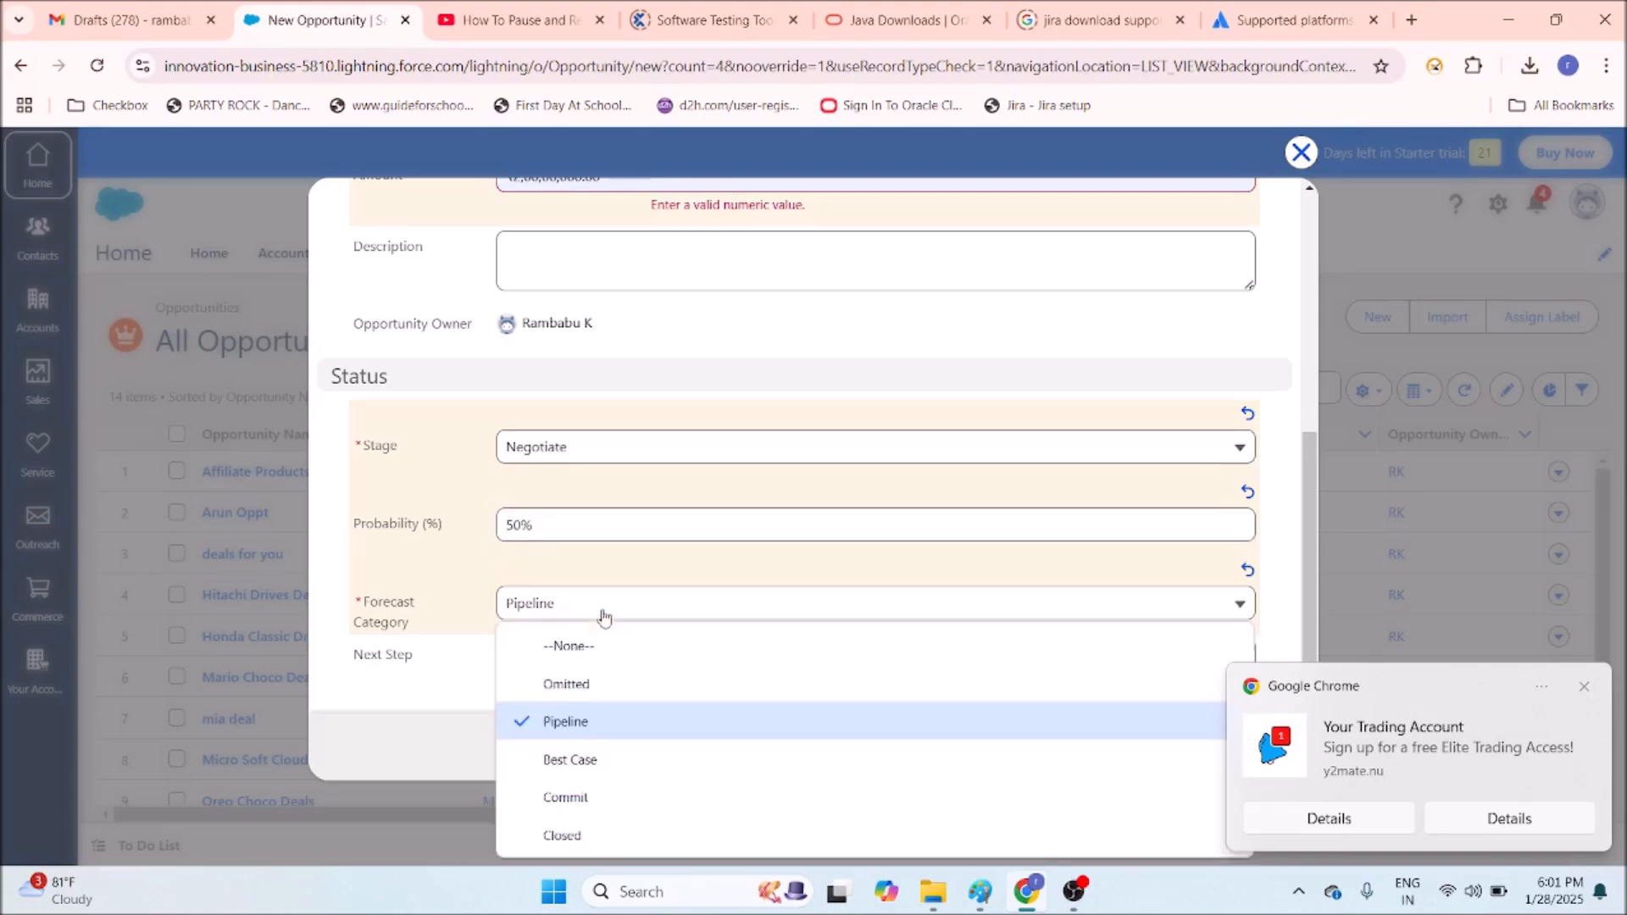
pyautogui.click(601, 736)
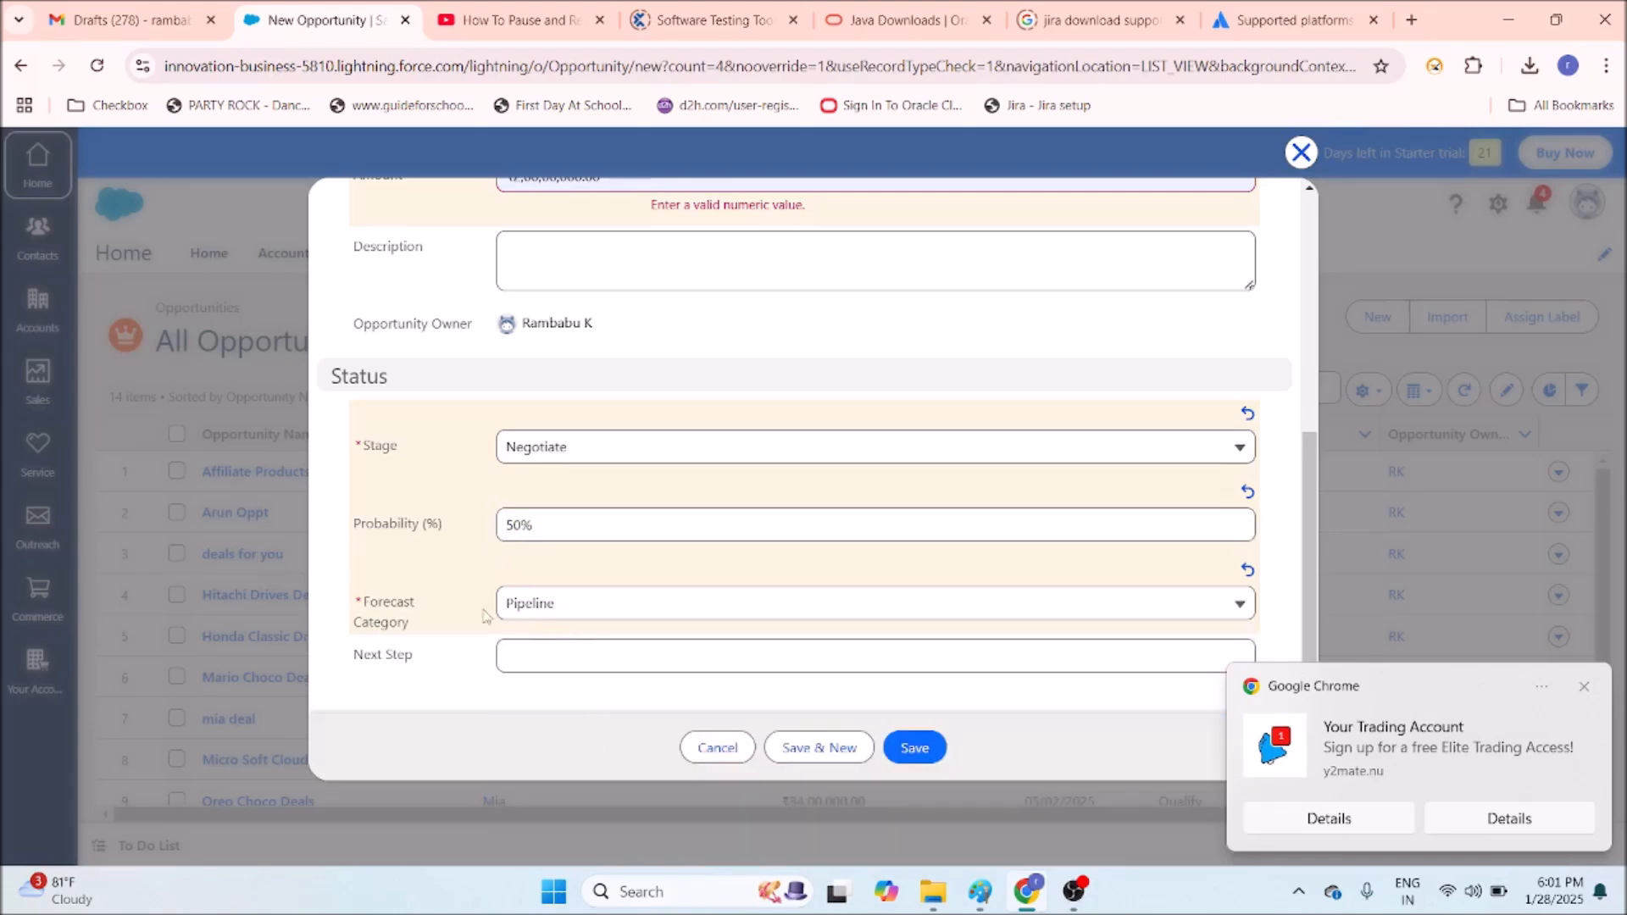
# Attempt to save, then strip the amount's decimals after the save error and retry.
pyautogui.click(917, 746)
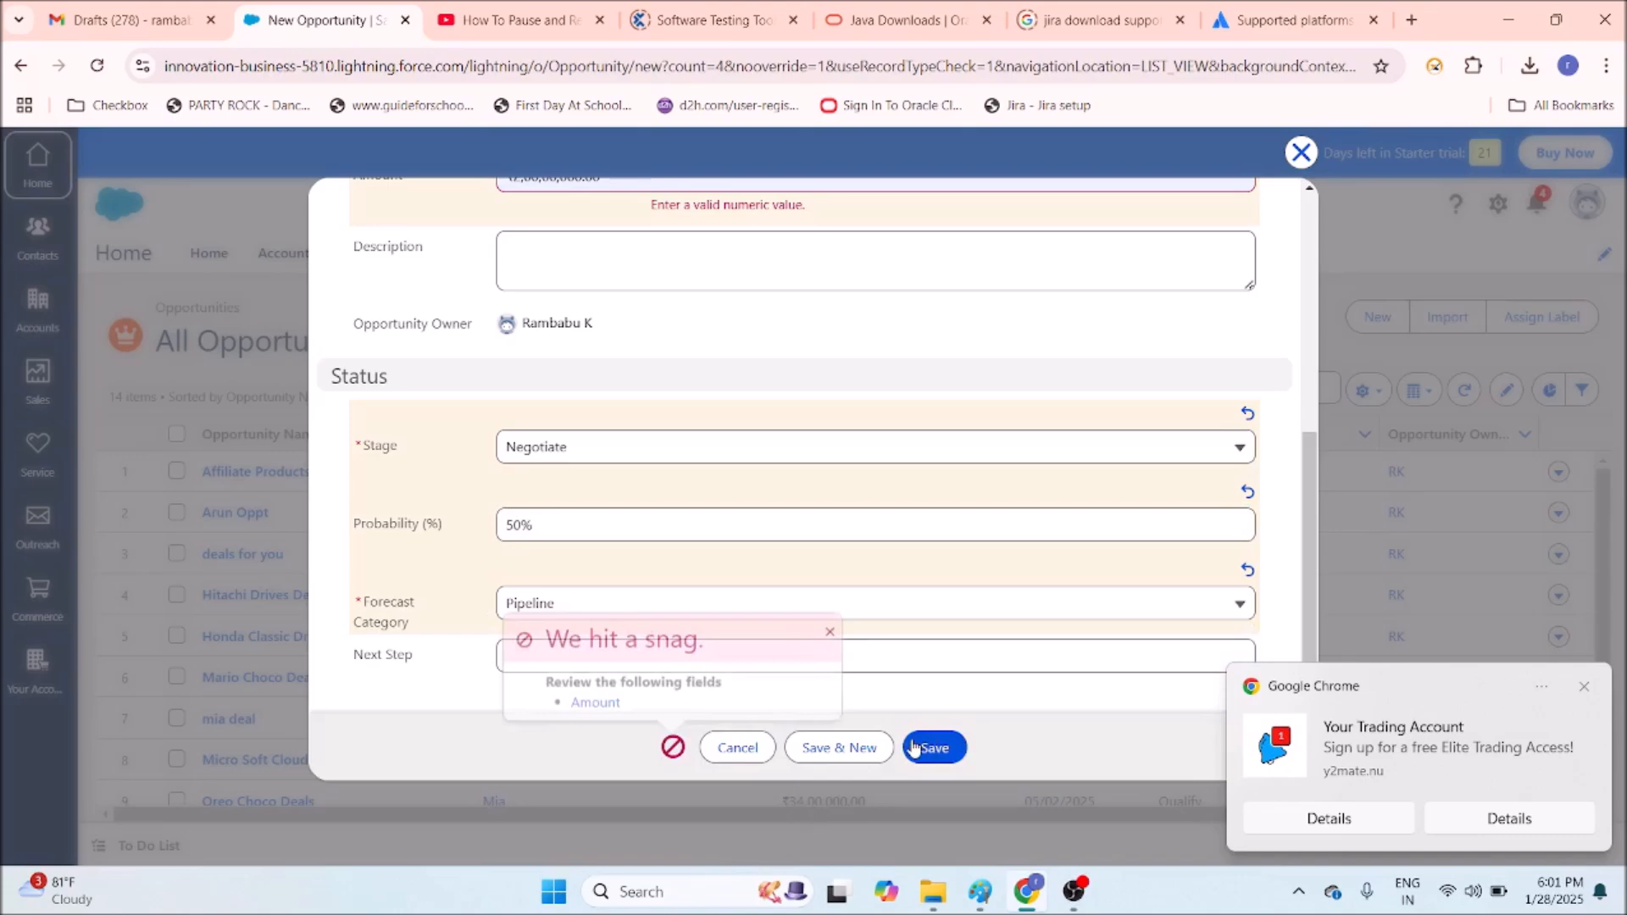
pyautogui.click(829, 626)
pyautogui.scroll(5, 737, 572)
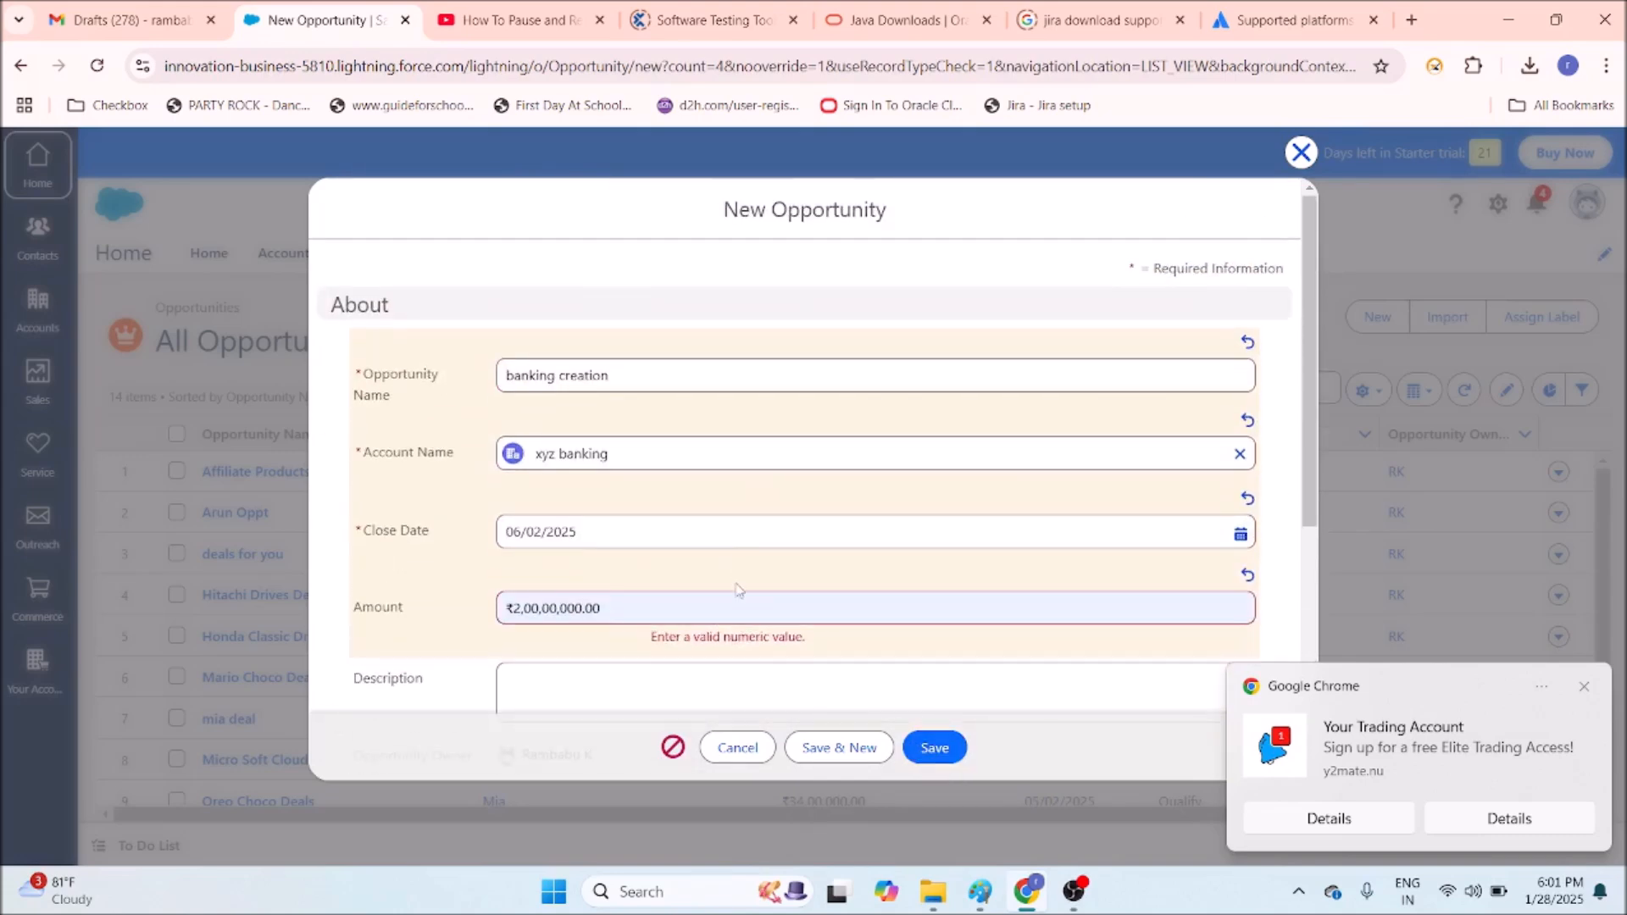
pyautogui.click(624, 614)
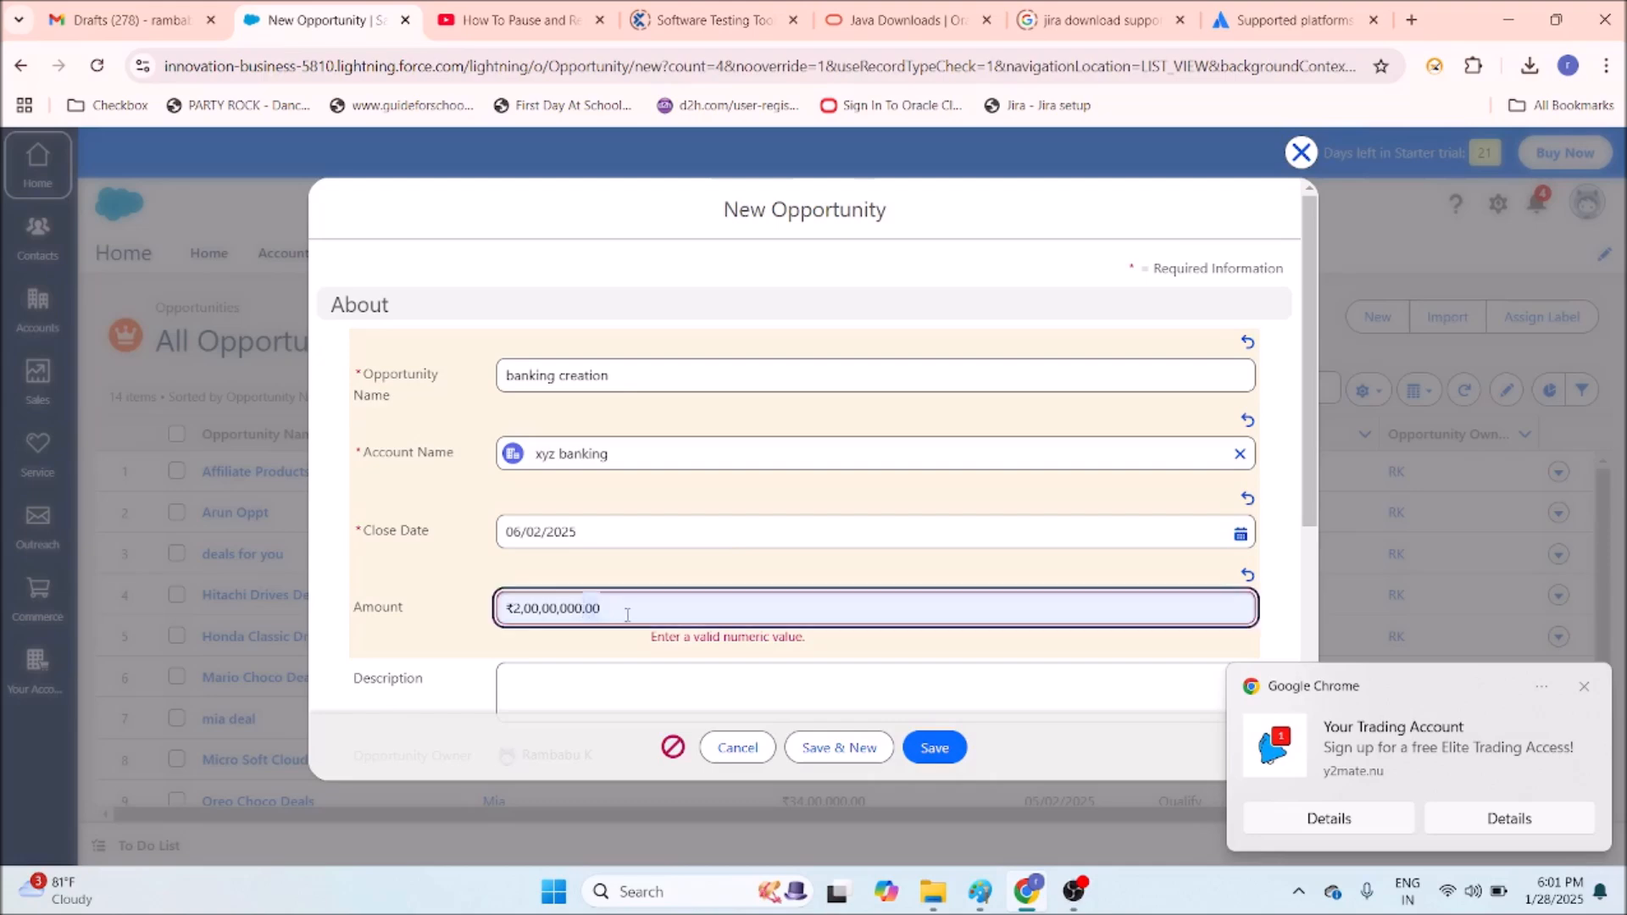
pyautogui.press('BackSpace')
pyautogui.scroll(-5, 631, 611)
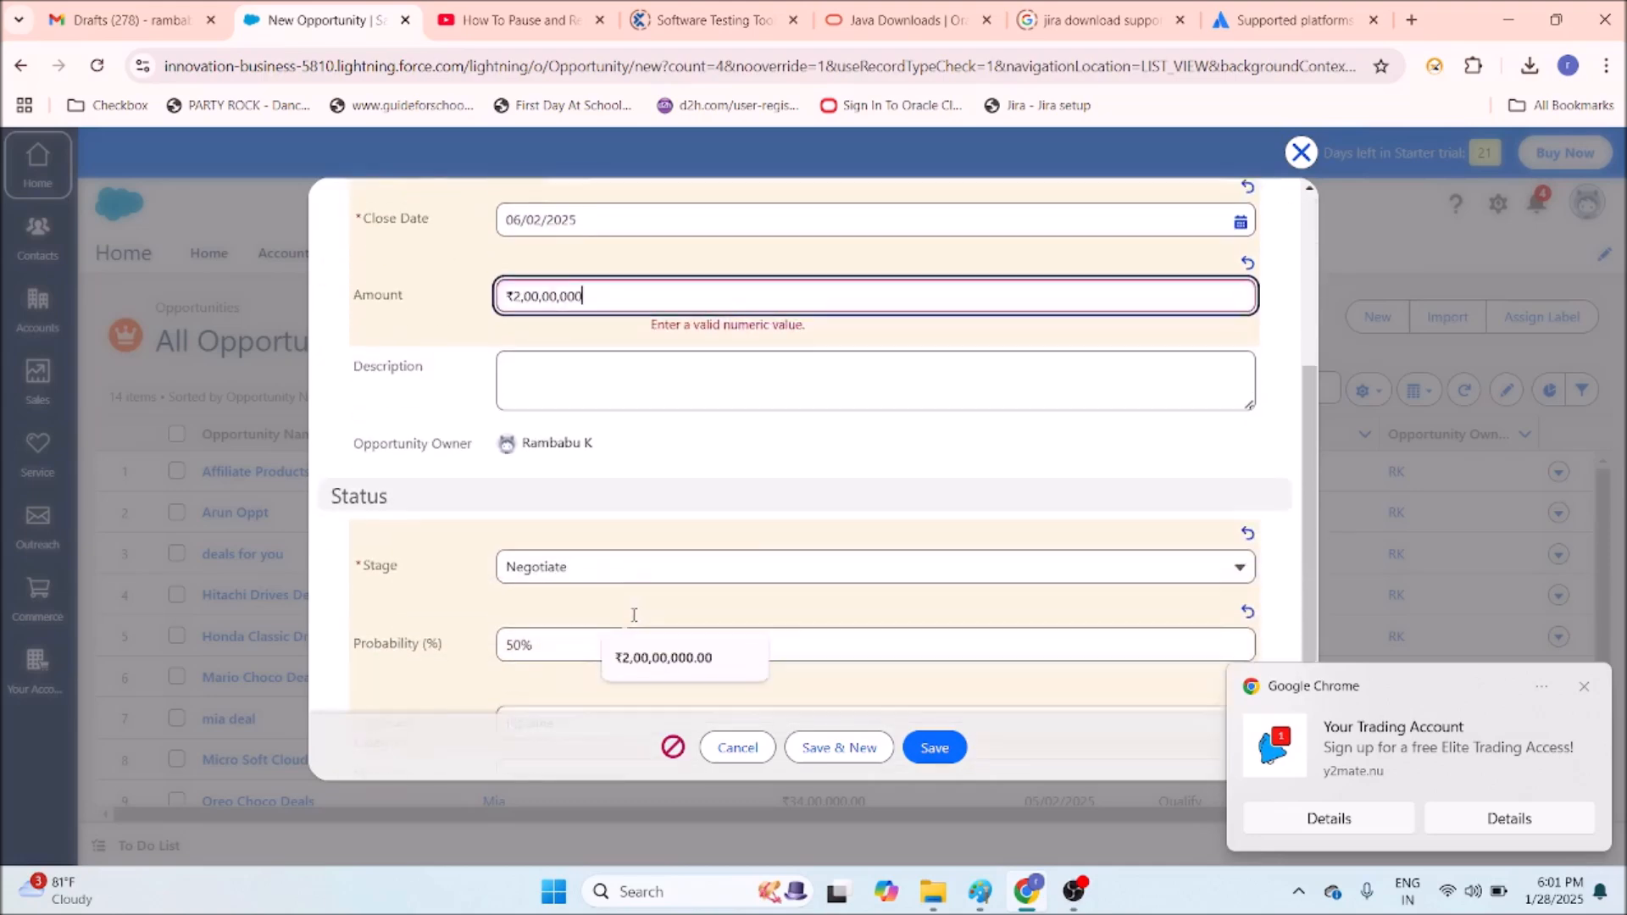
pyautogui.click(929, 751)
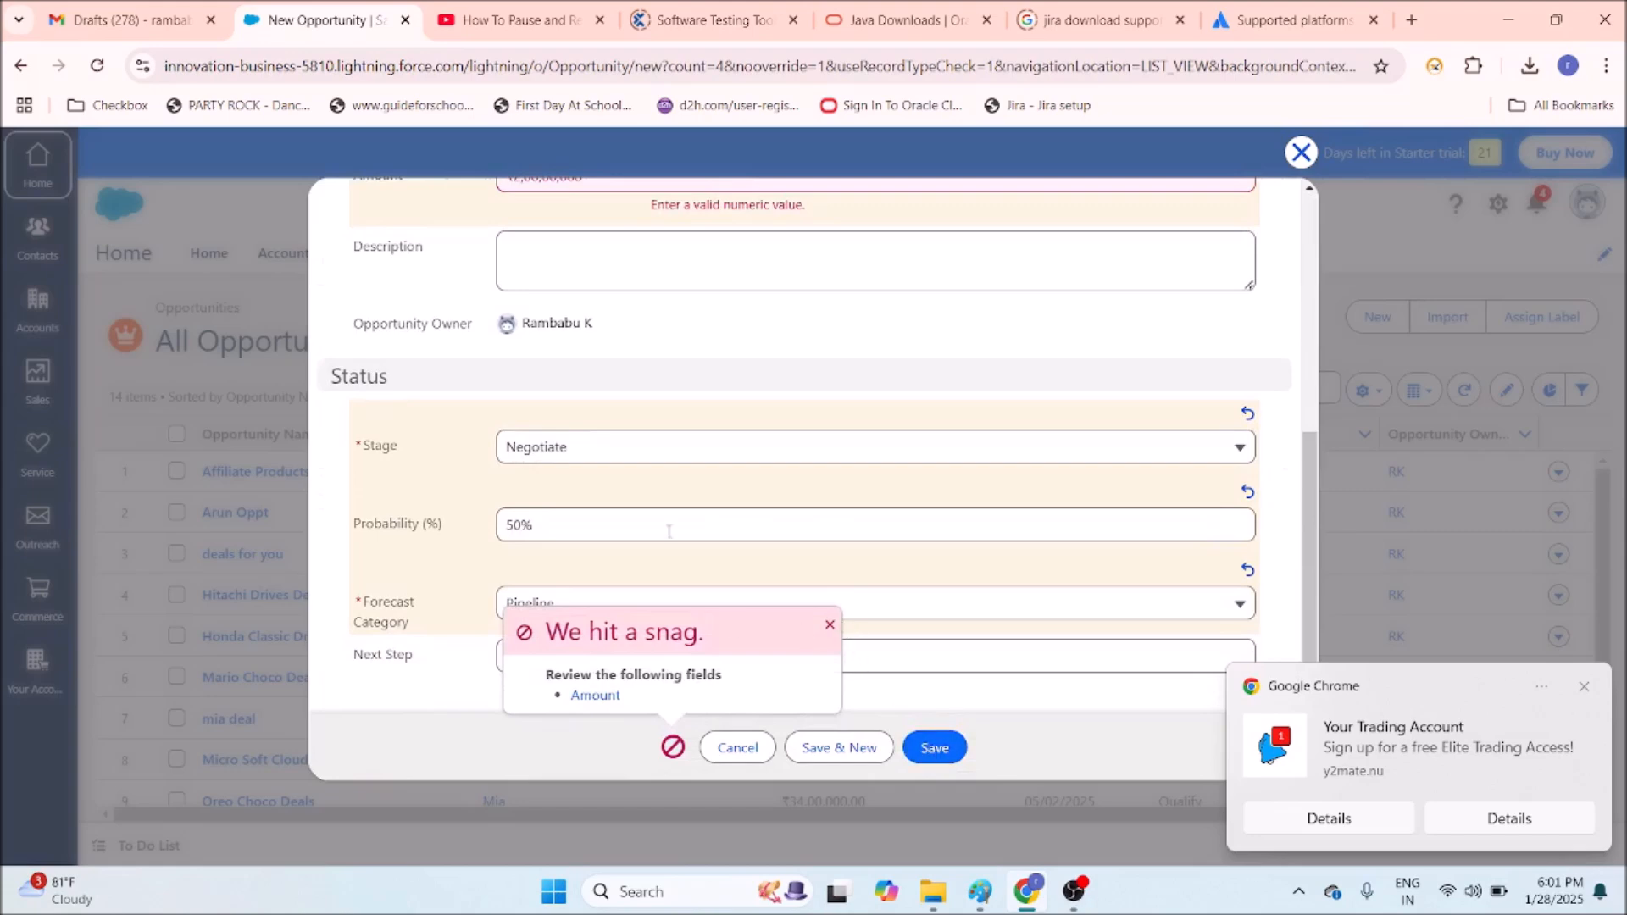
# Replace the rejected amount with 10000000 and save the opportunity.
pyautogui.scroll(5, 678, 551)
pyautogui.scroll(-2, 627, 545)
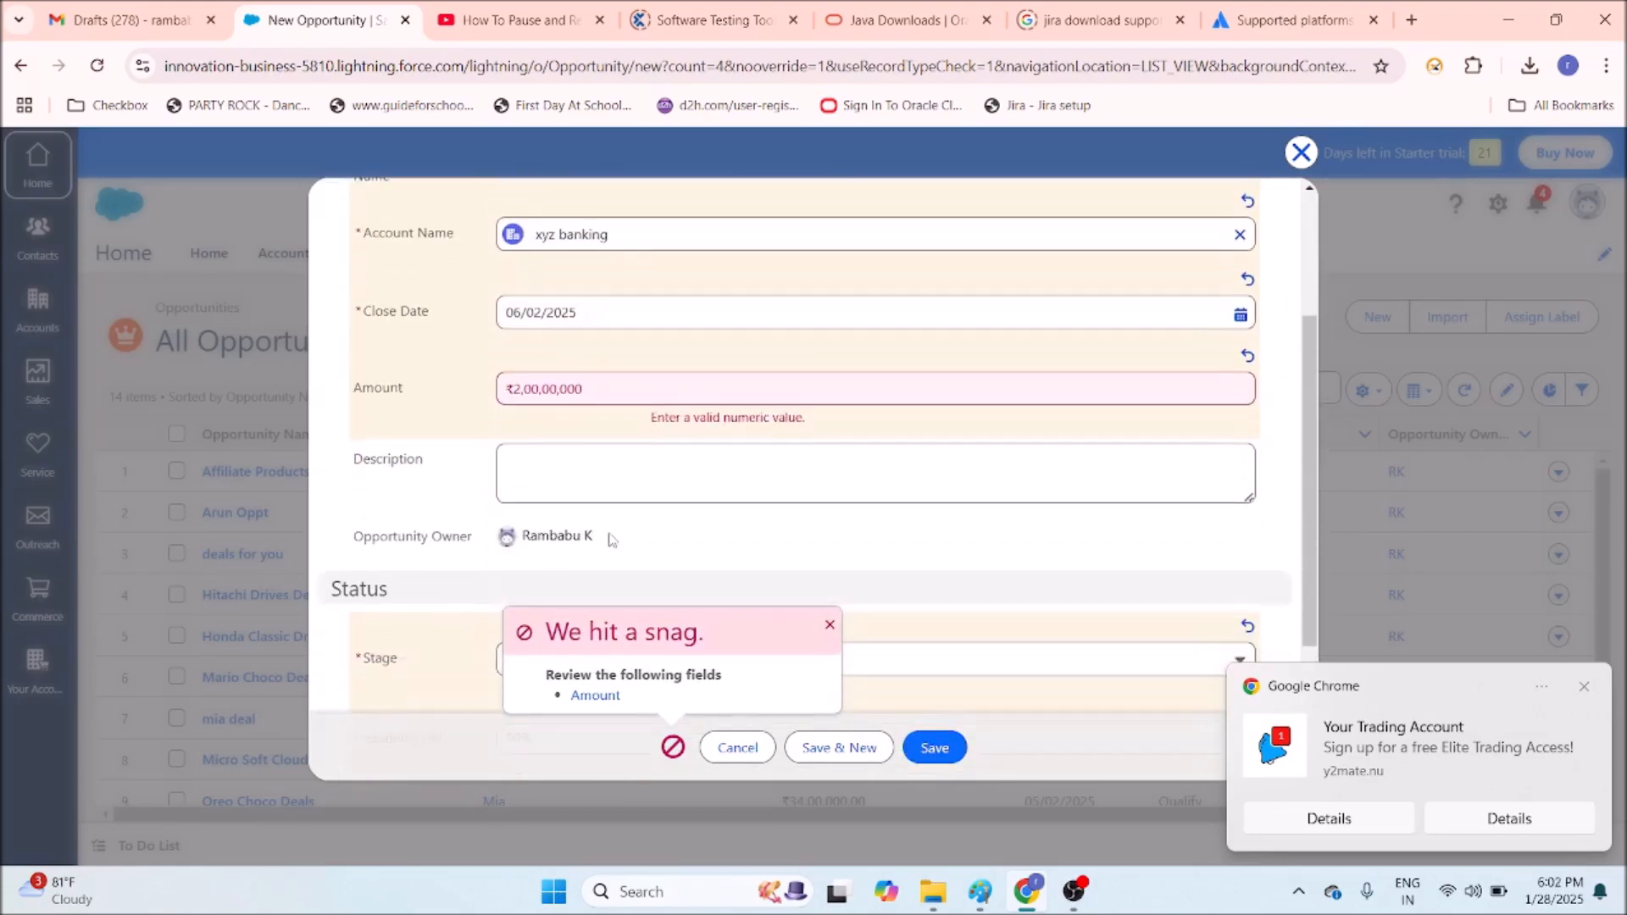
pyautogui.click(577, 391)
pyautogui.moveTo(592, 393); pyautogui.dragTo(364, 398)
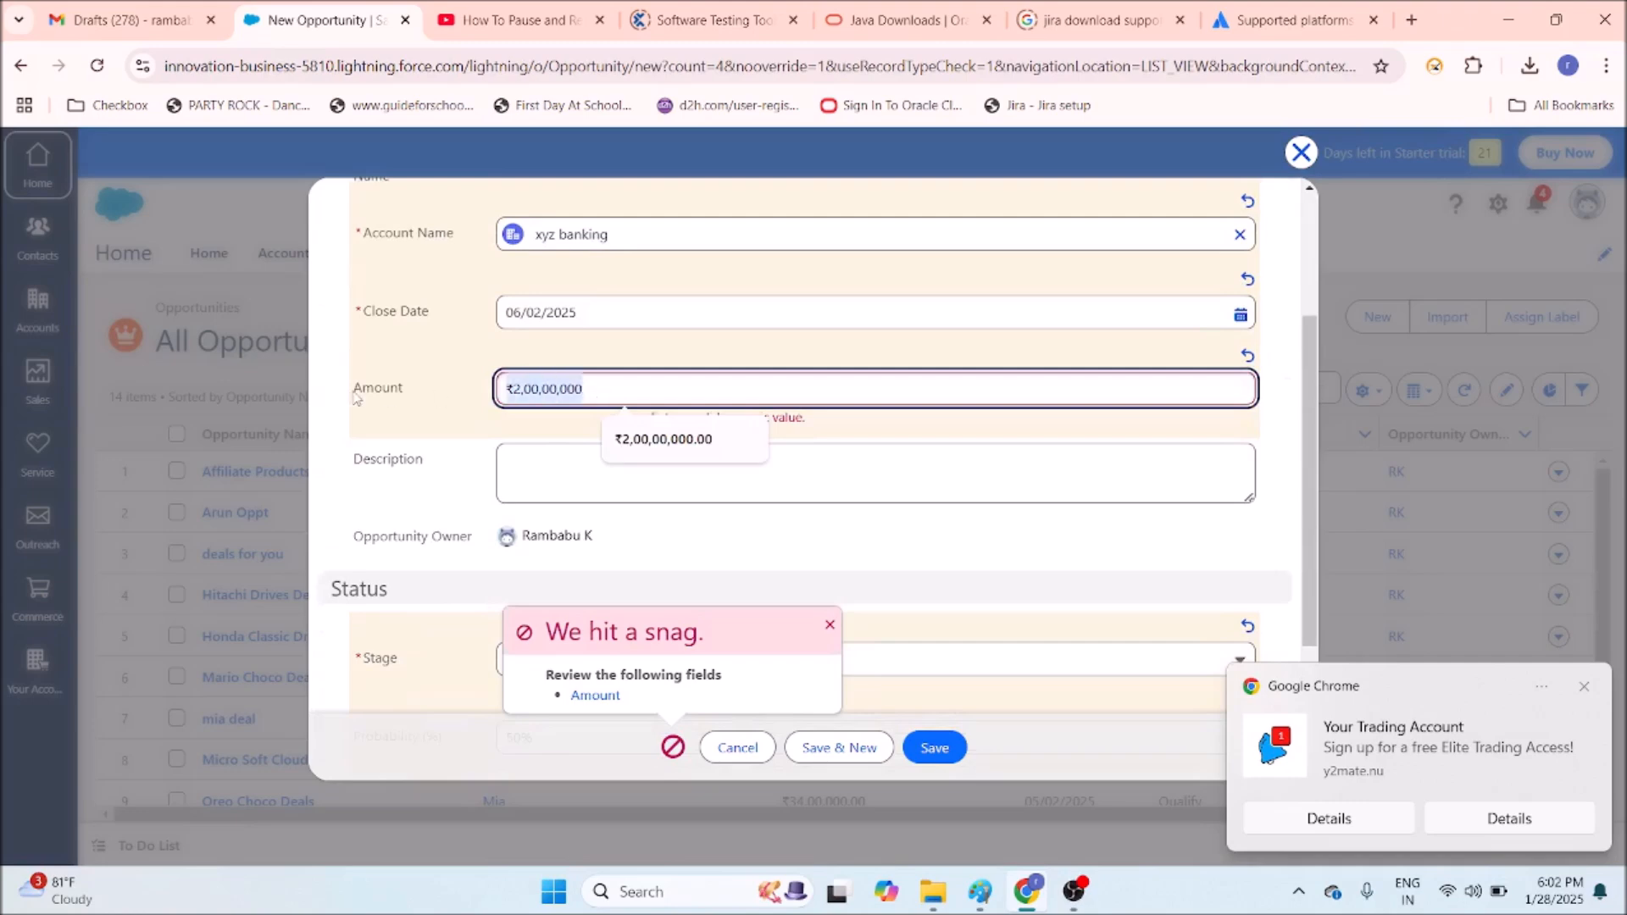
pyautogui.write('10000000')
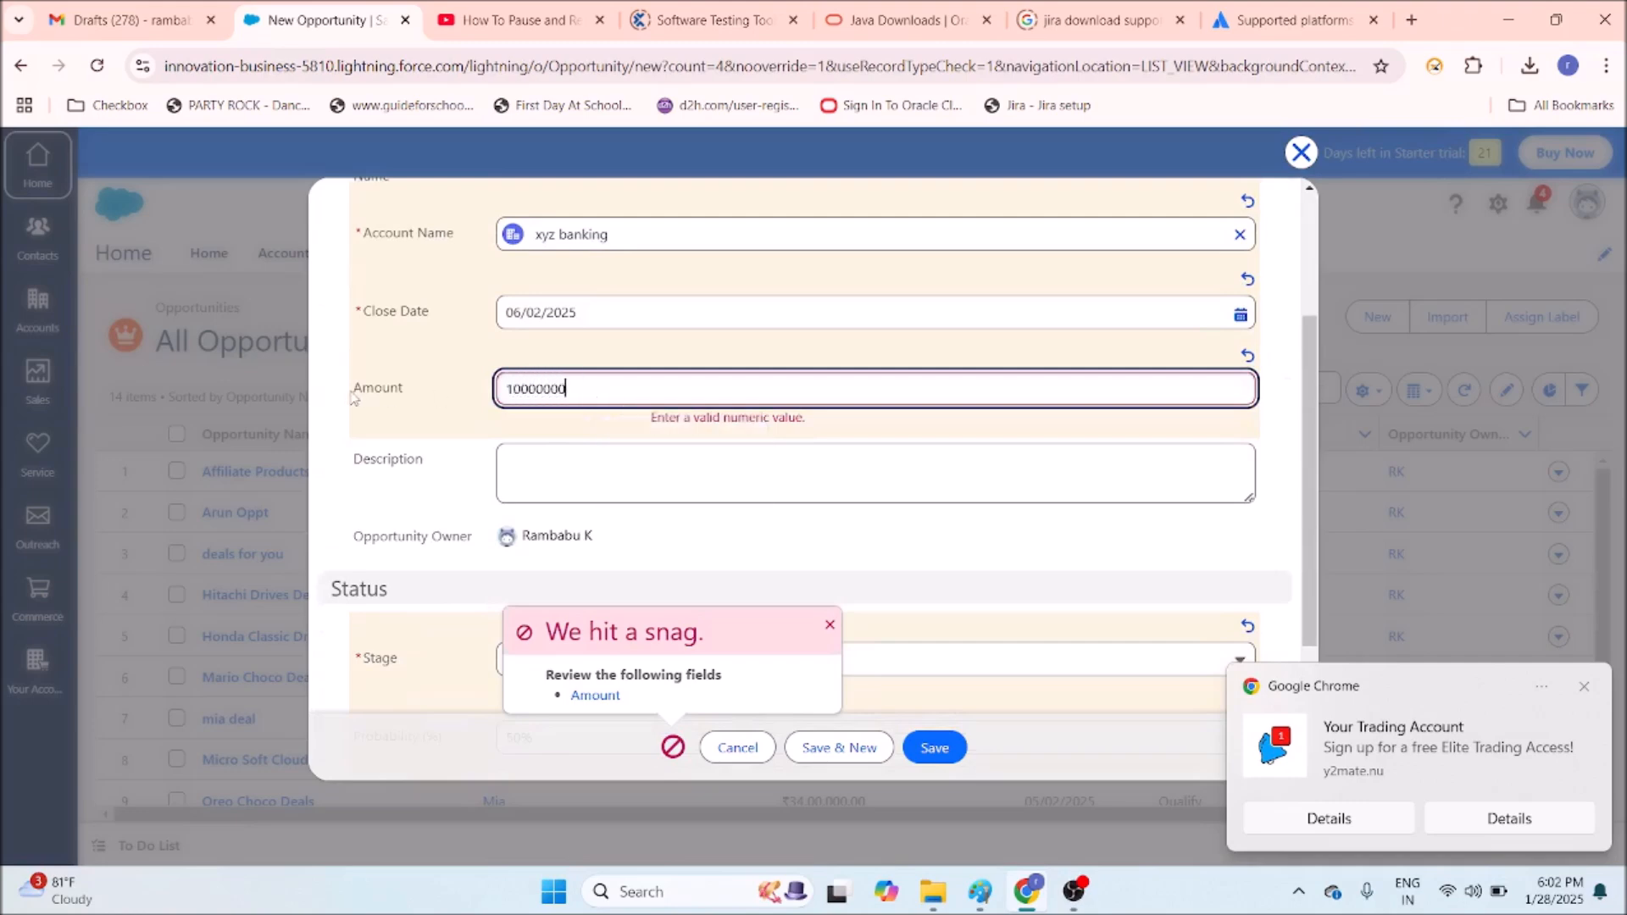
pyautogui.scroll(-3, 571, 427)
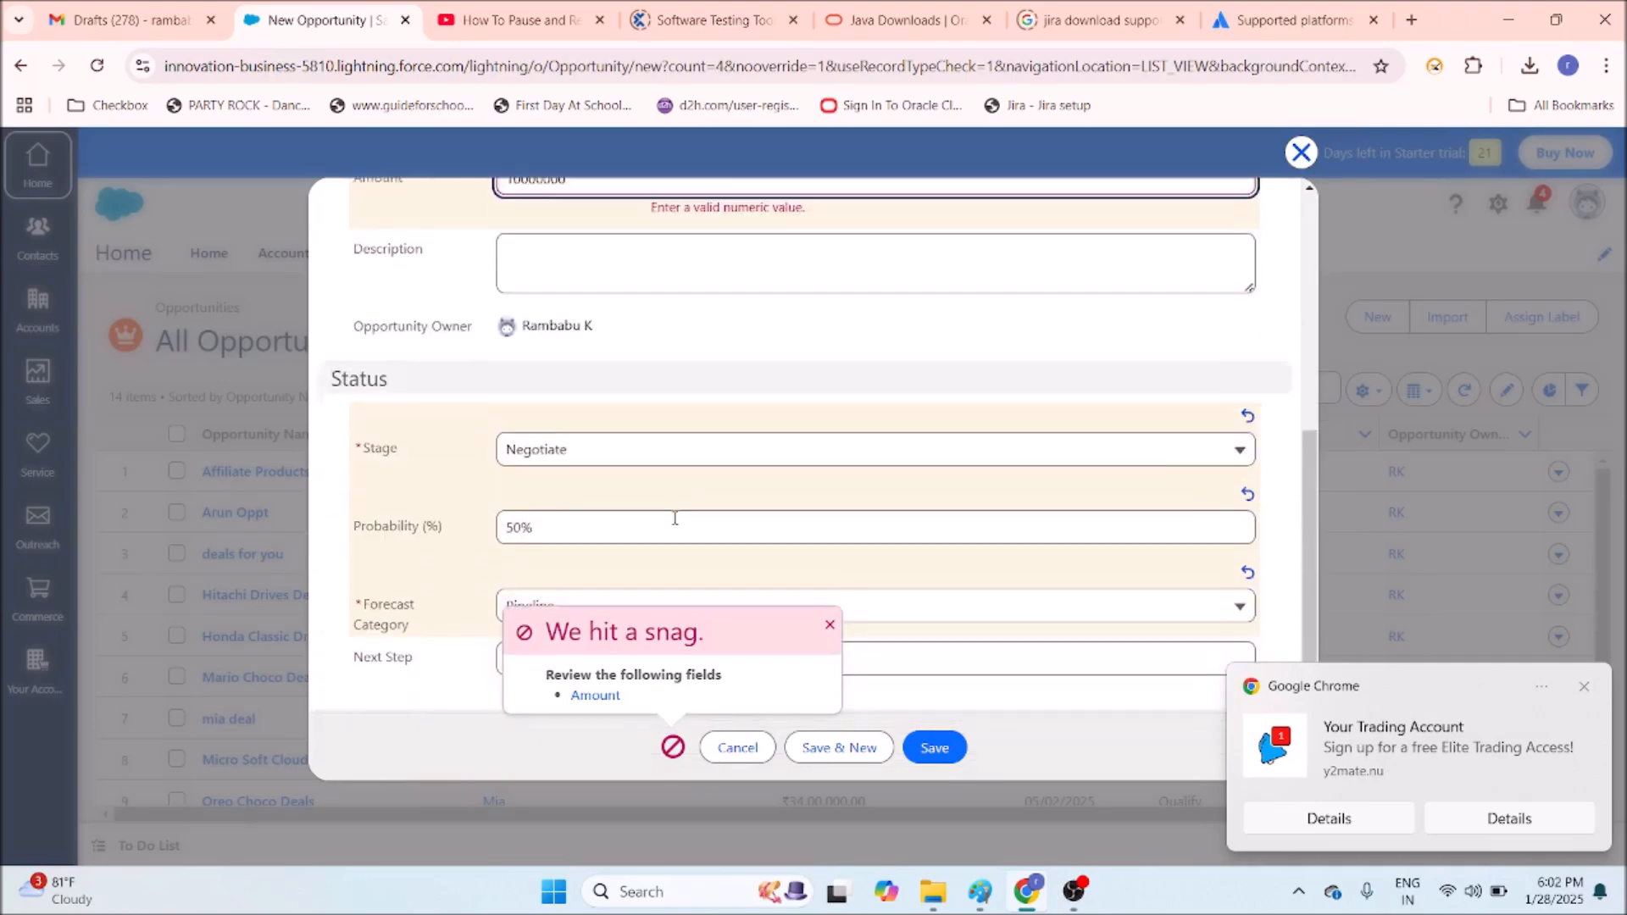
pyautogui.click(935, 748)
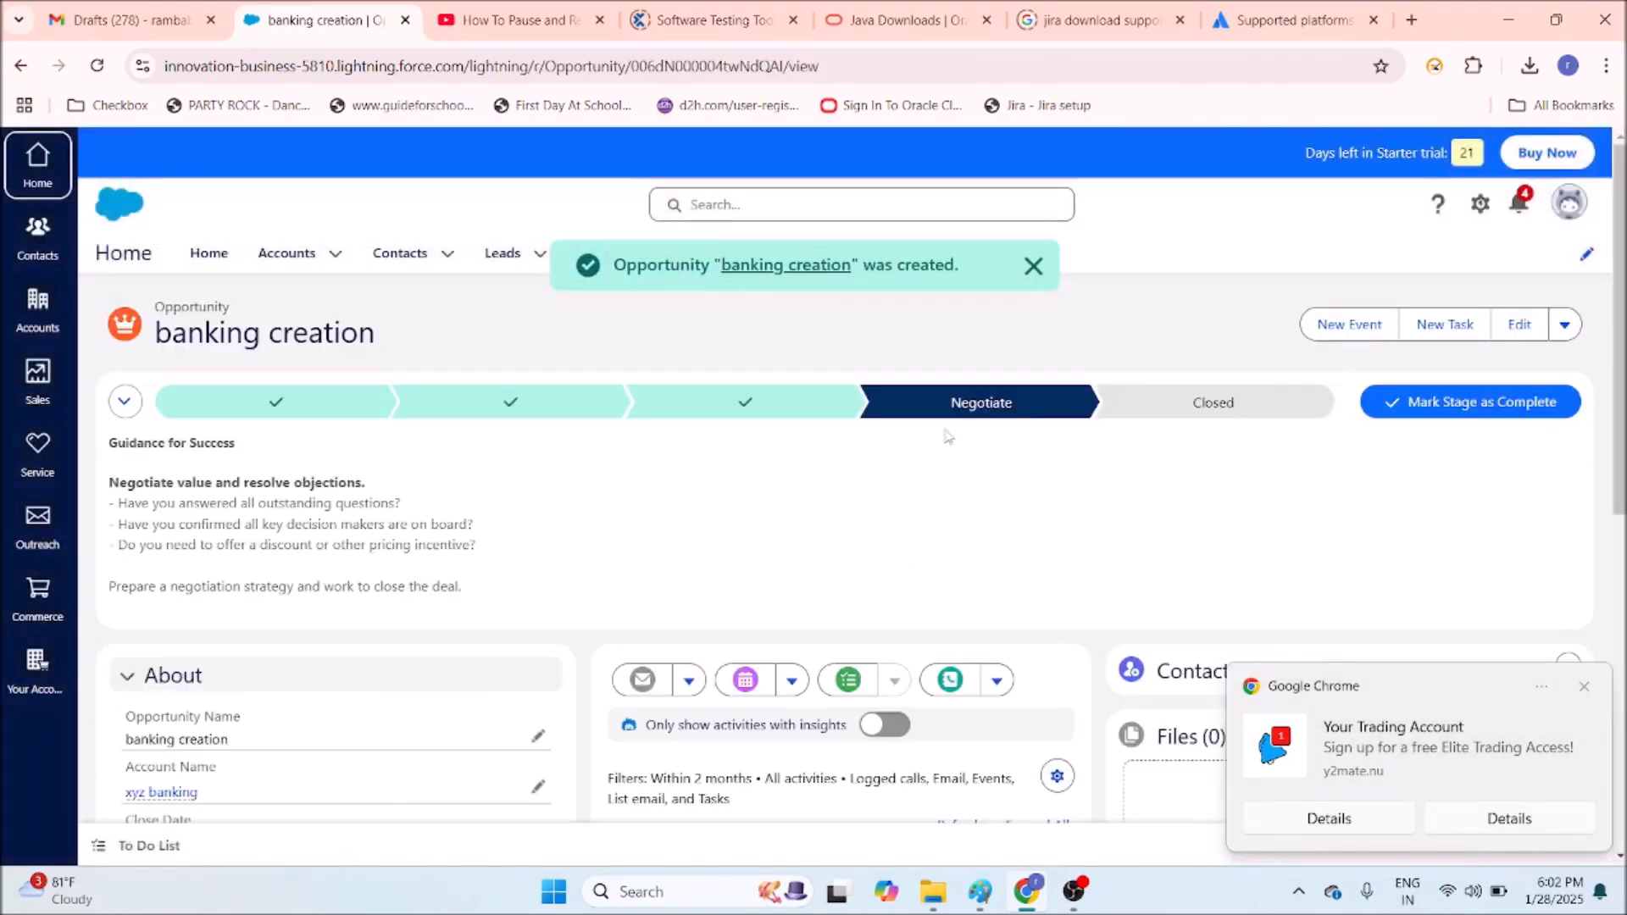
# Dismiss the opportunity-created toast and cancel the Mark Stage as Complete dialog without changes.
pyautogui.click(1033, 265)
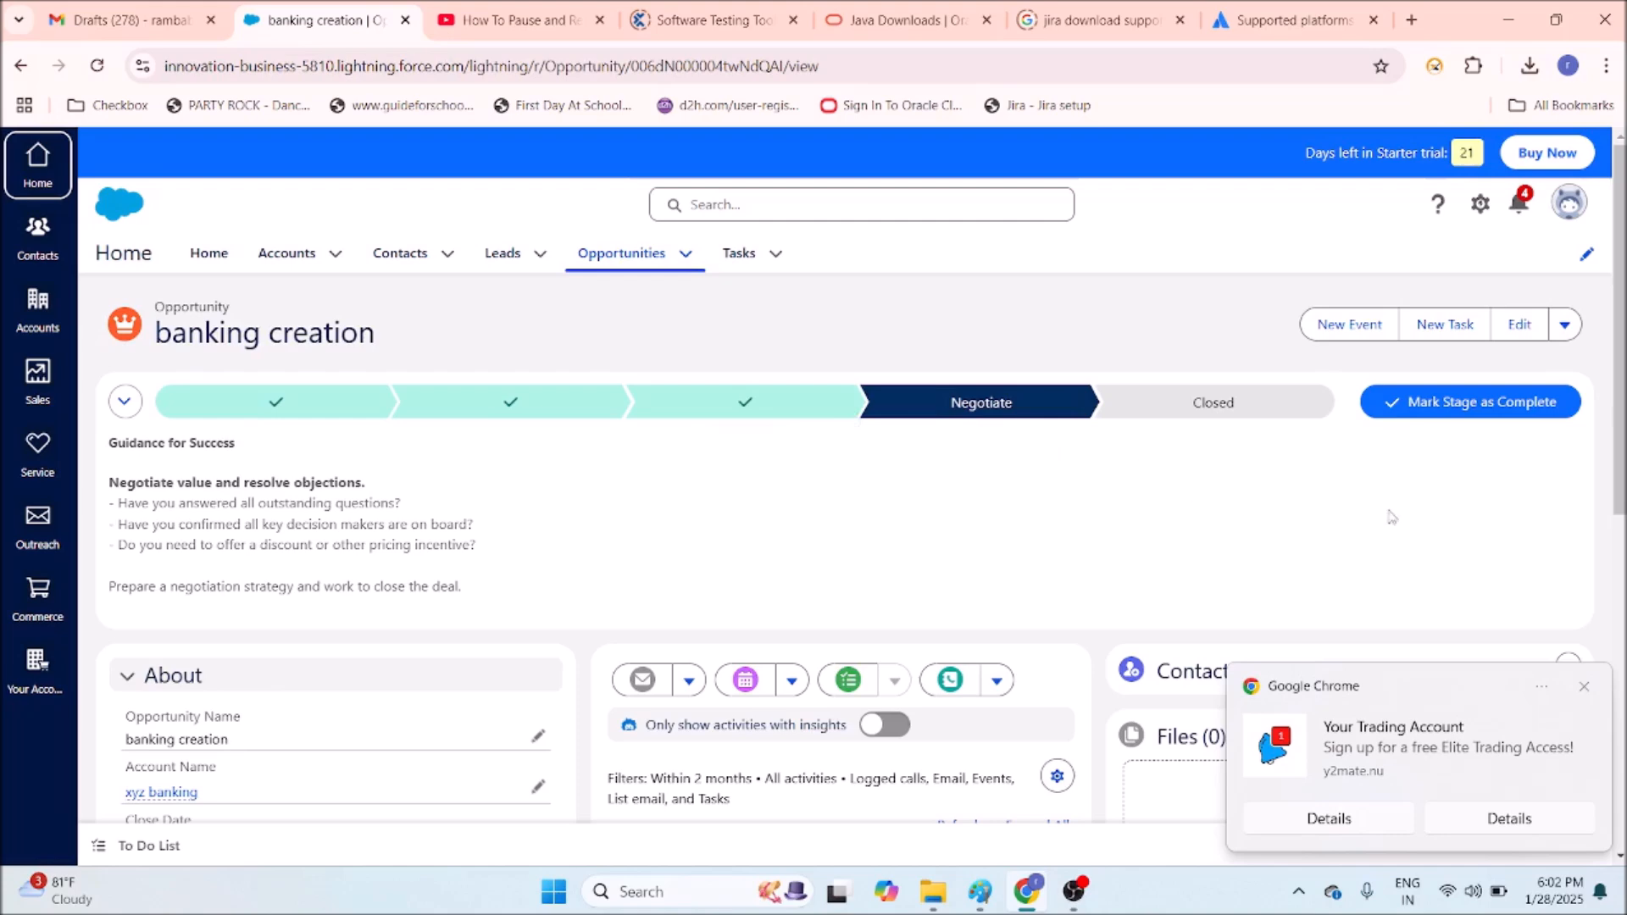
pyautogui.click(1449, 407)
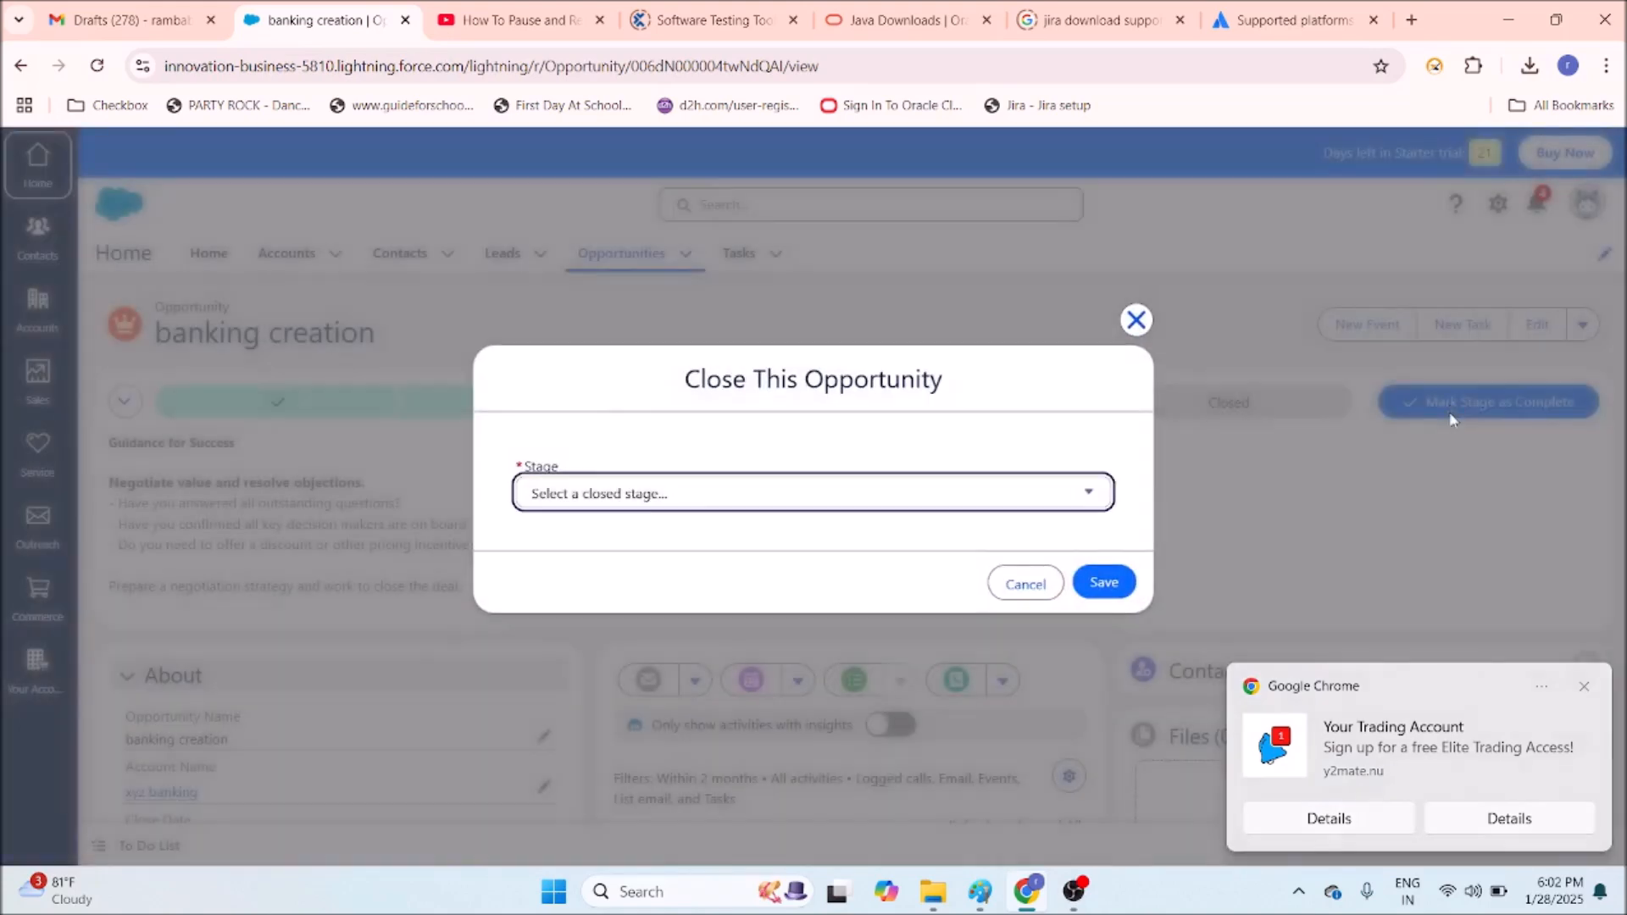
pyautogui.click(1584, 687)
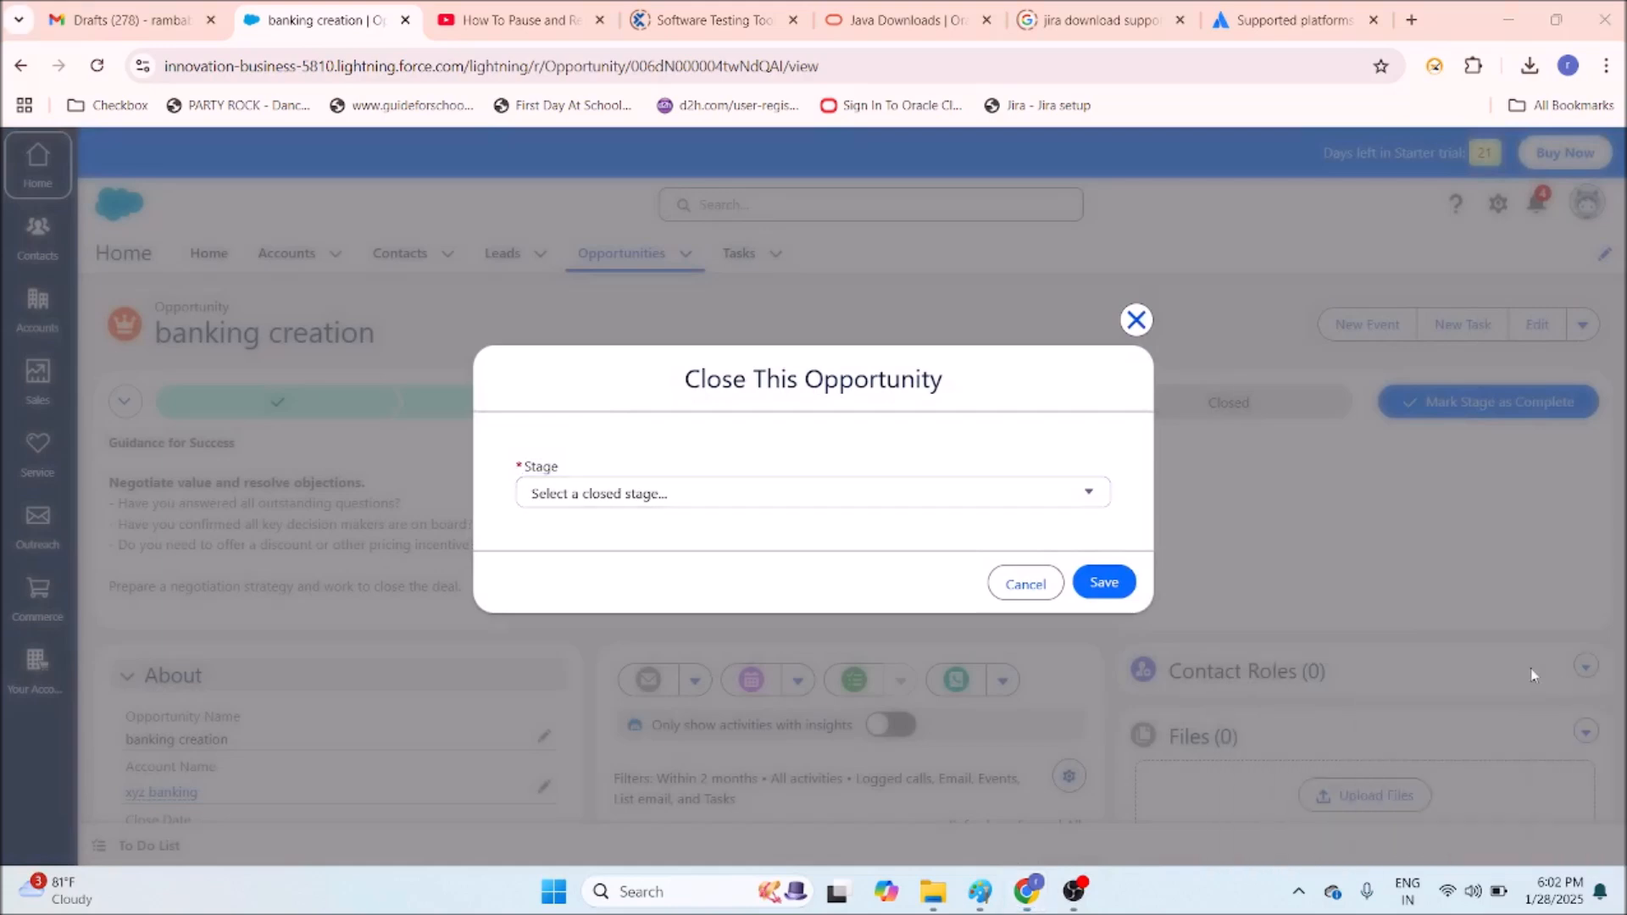
pyautogui.click(1136, 320)
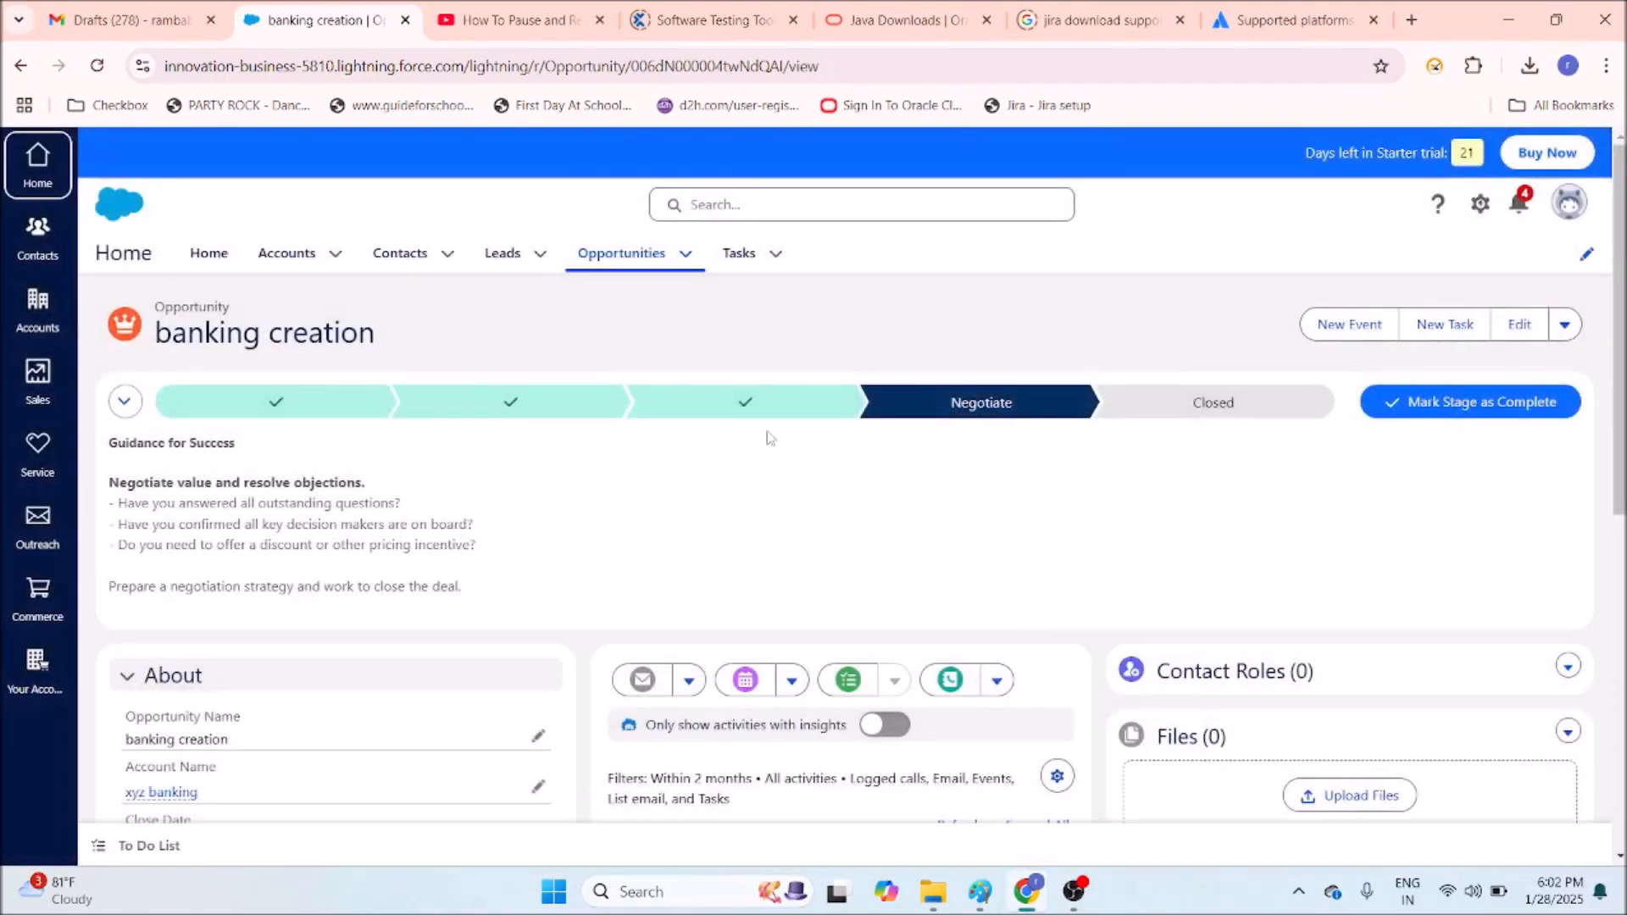
# Review the Qualify, Meet & Present, Propose, Negotiate and Closed stage guidance, then return Home.
pyautogui.click(247, 403)
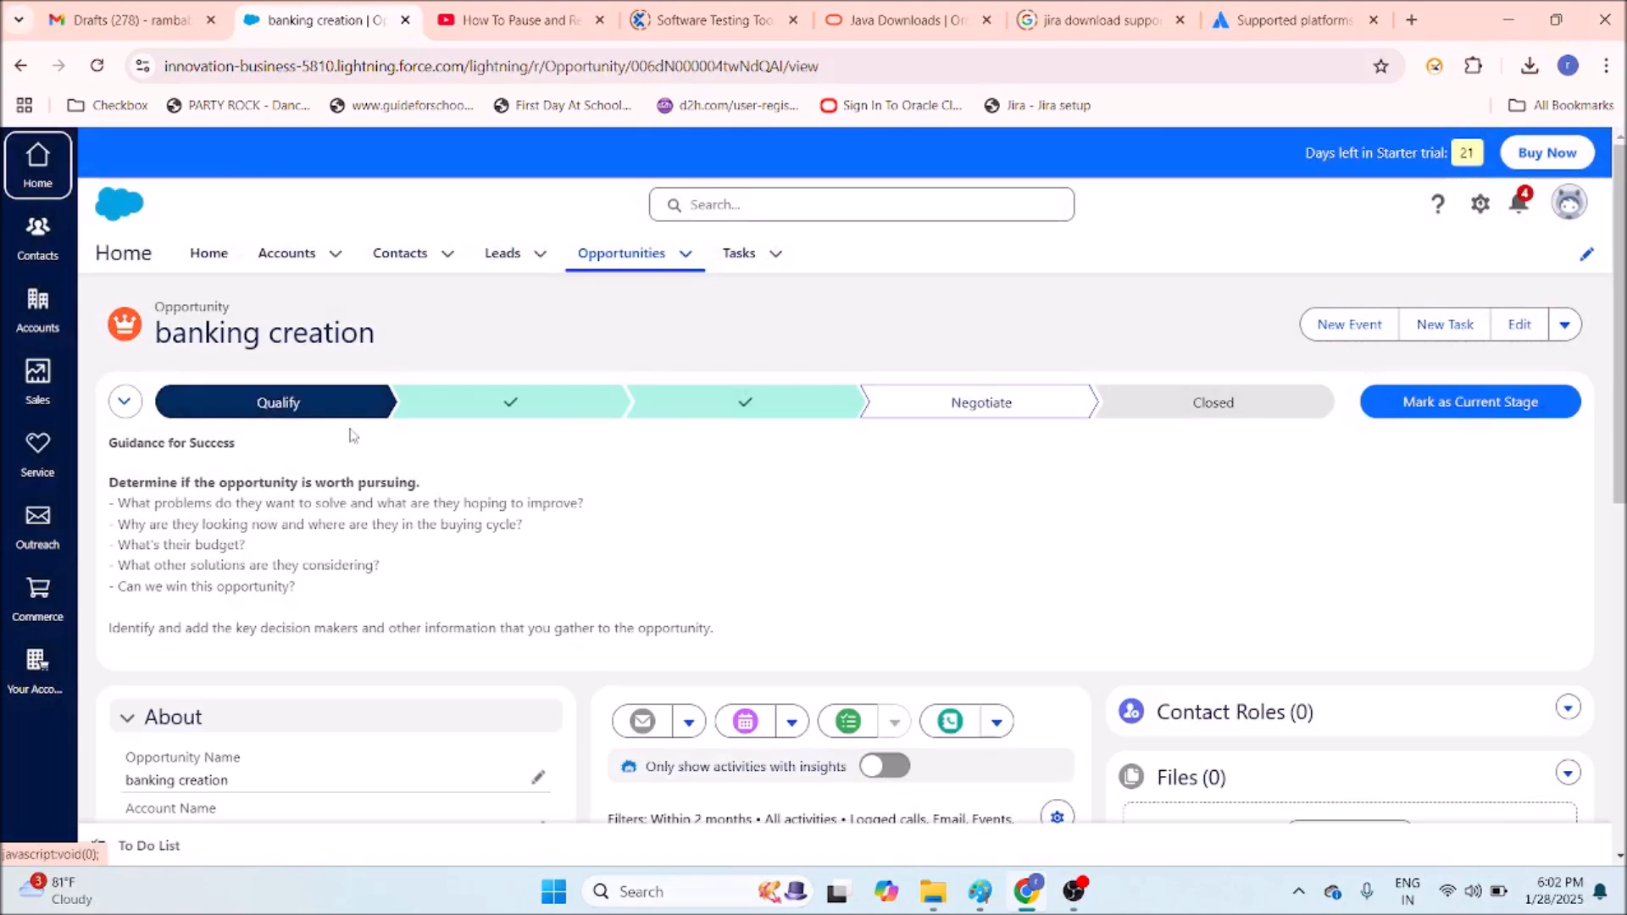
pyautogui.click(520, 410)
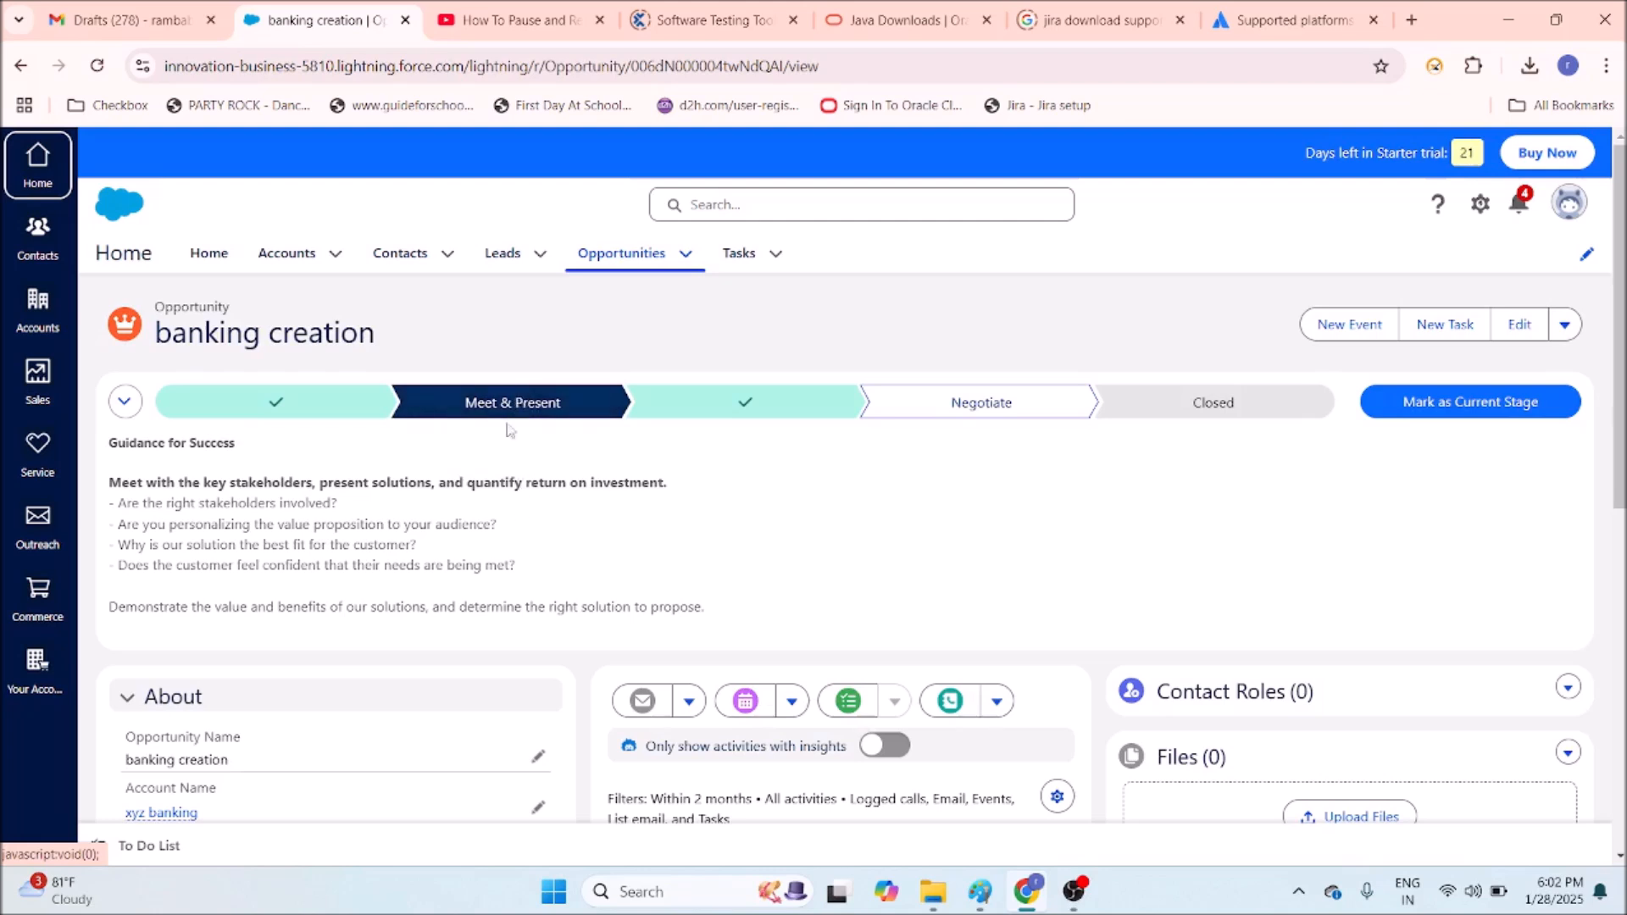
pyautogui.click(712, 415)
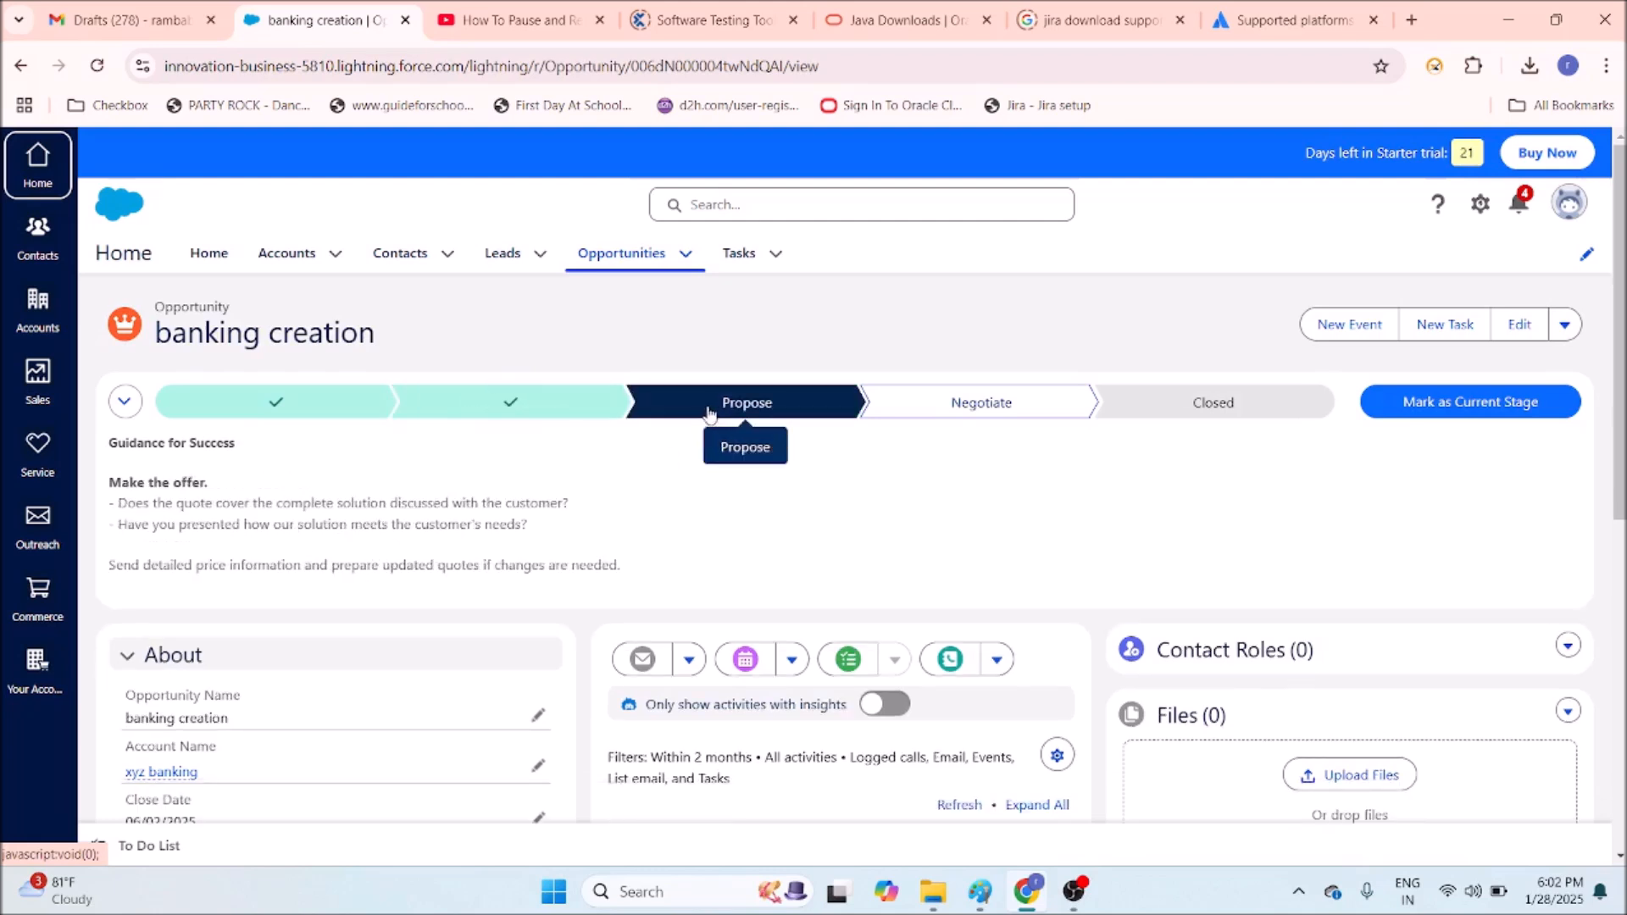
pyautogui.click(1005, 410)
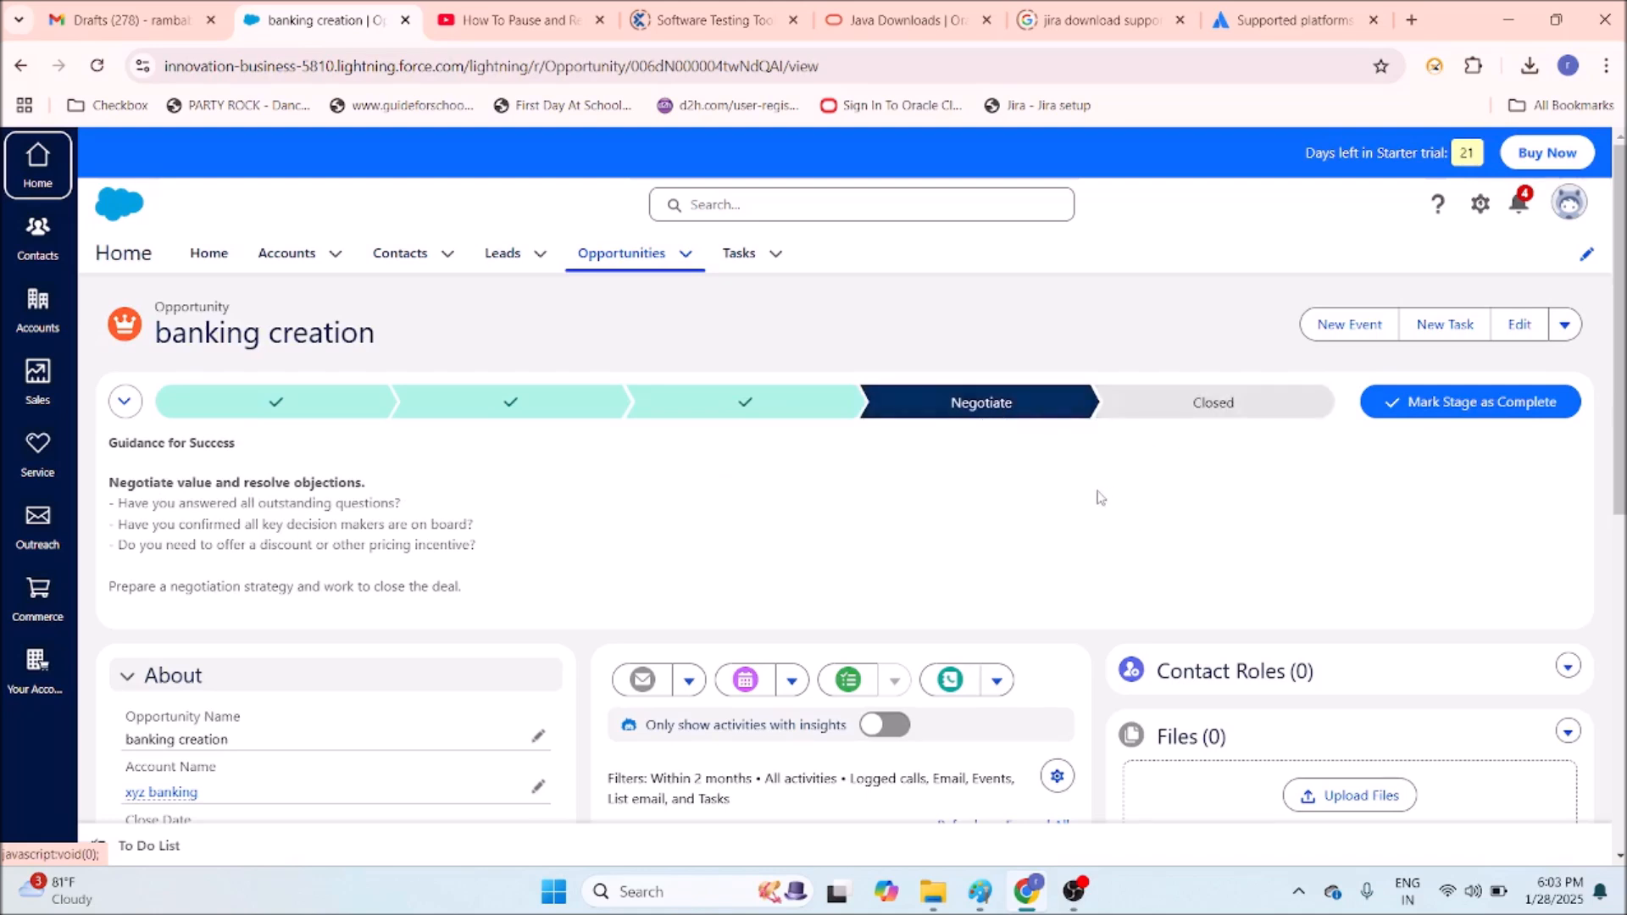
pyautogui.click(1187, 402)
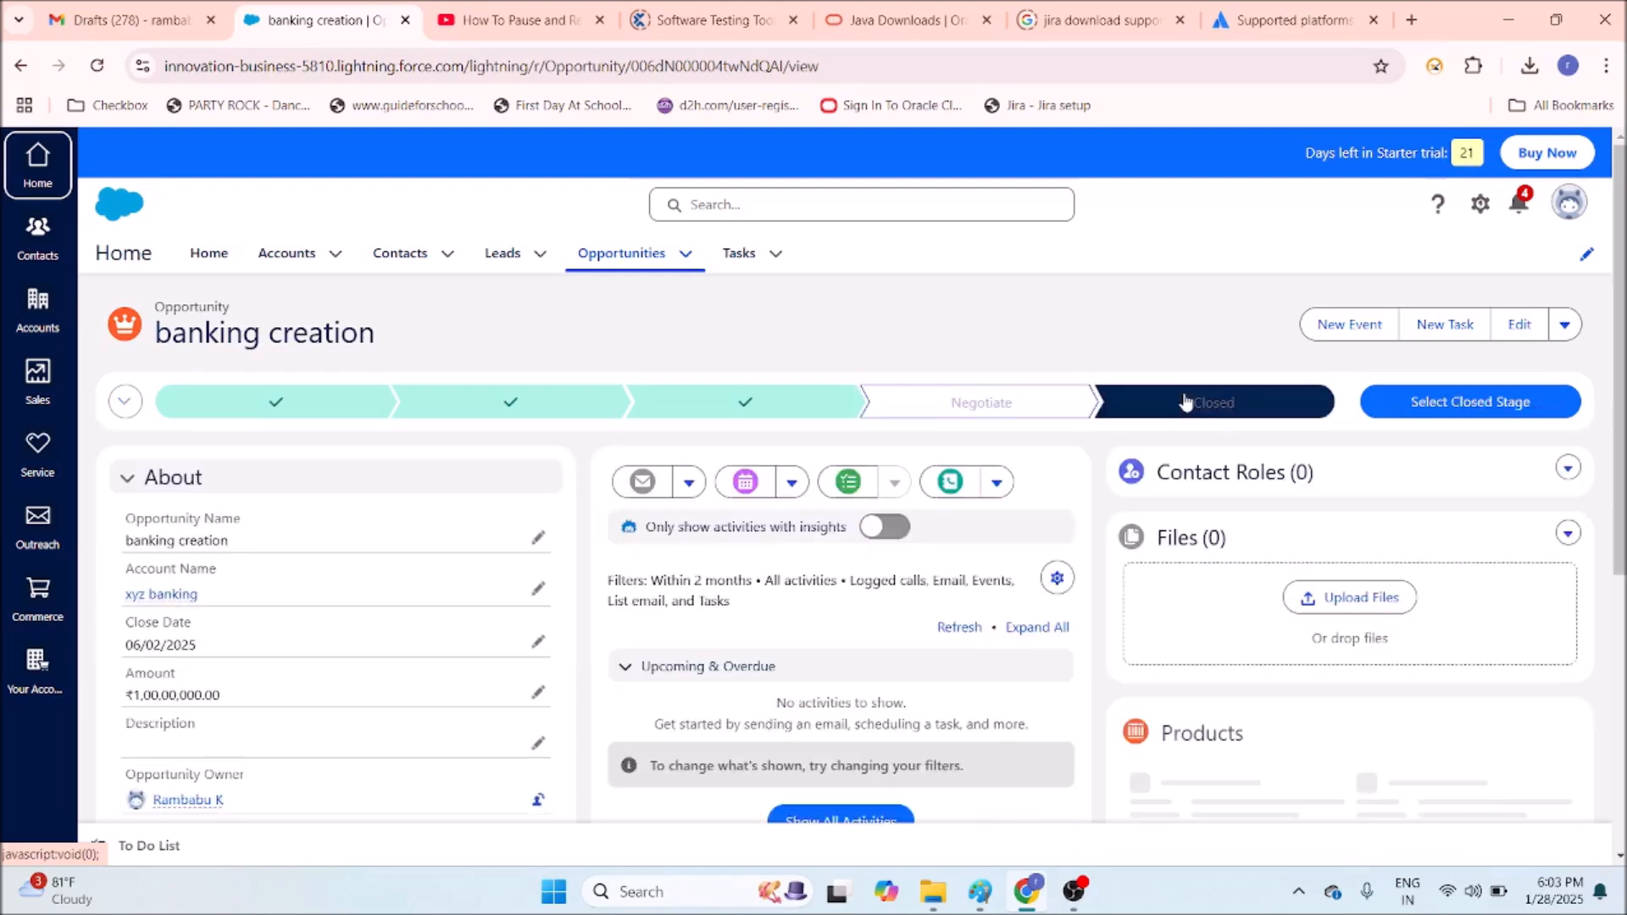
pyautogui.scroll(-1, 833, 683)
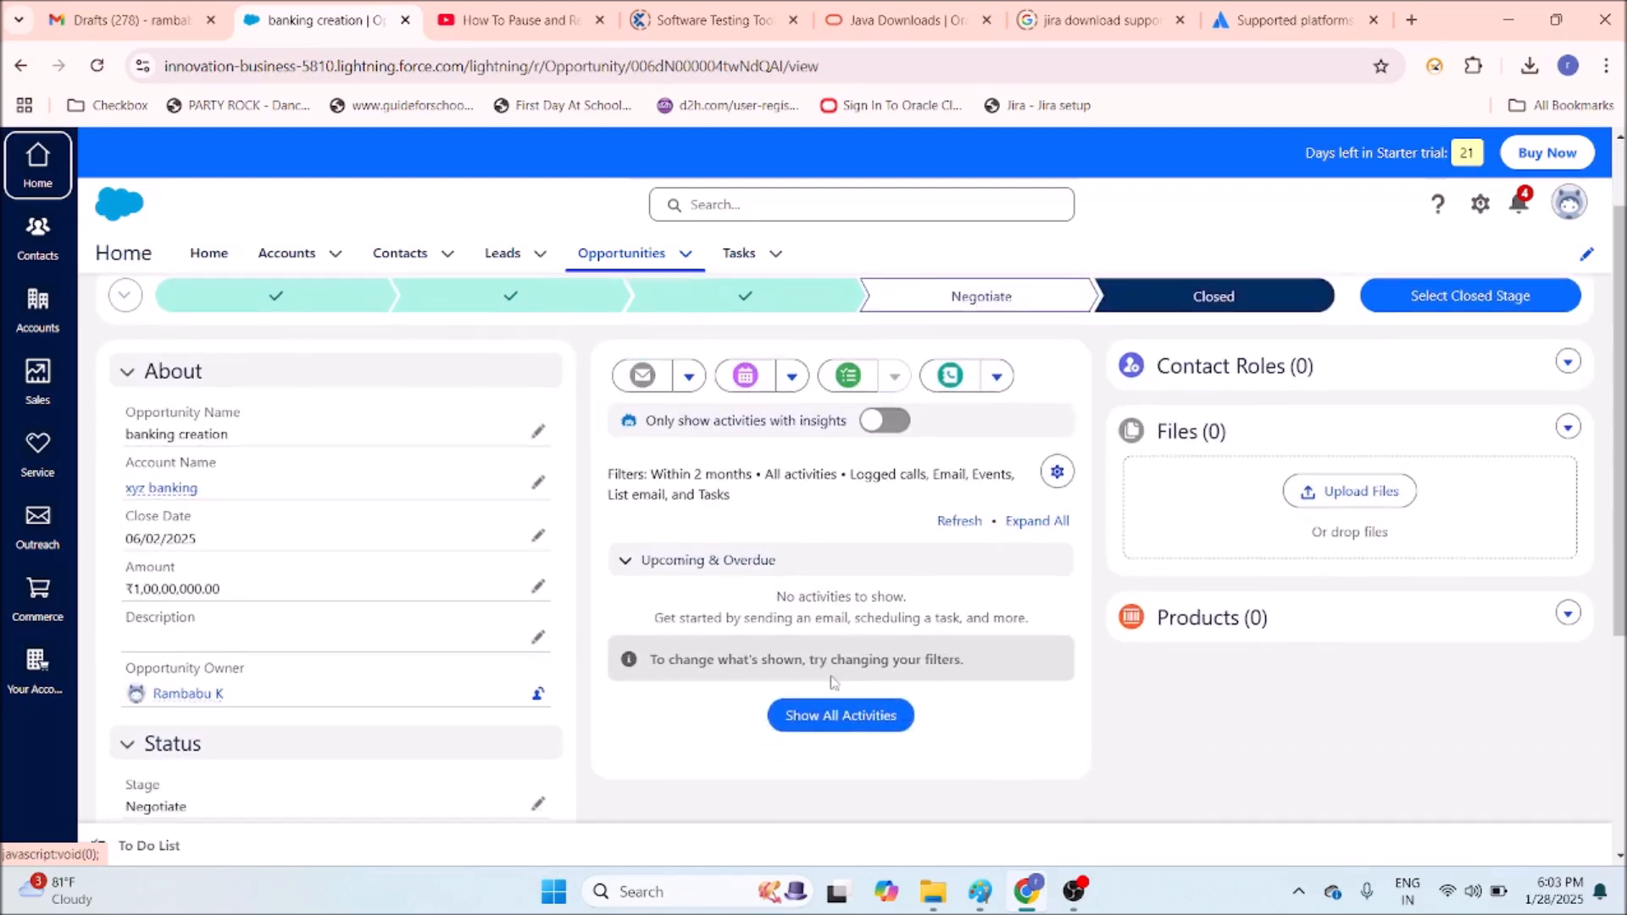
pyautogui.scroll(1, 1454, 519)
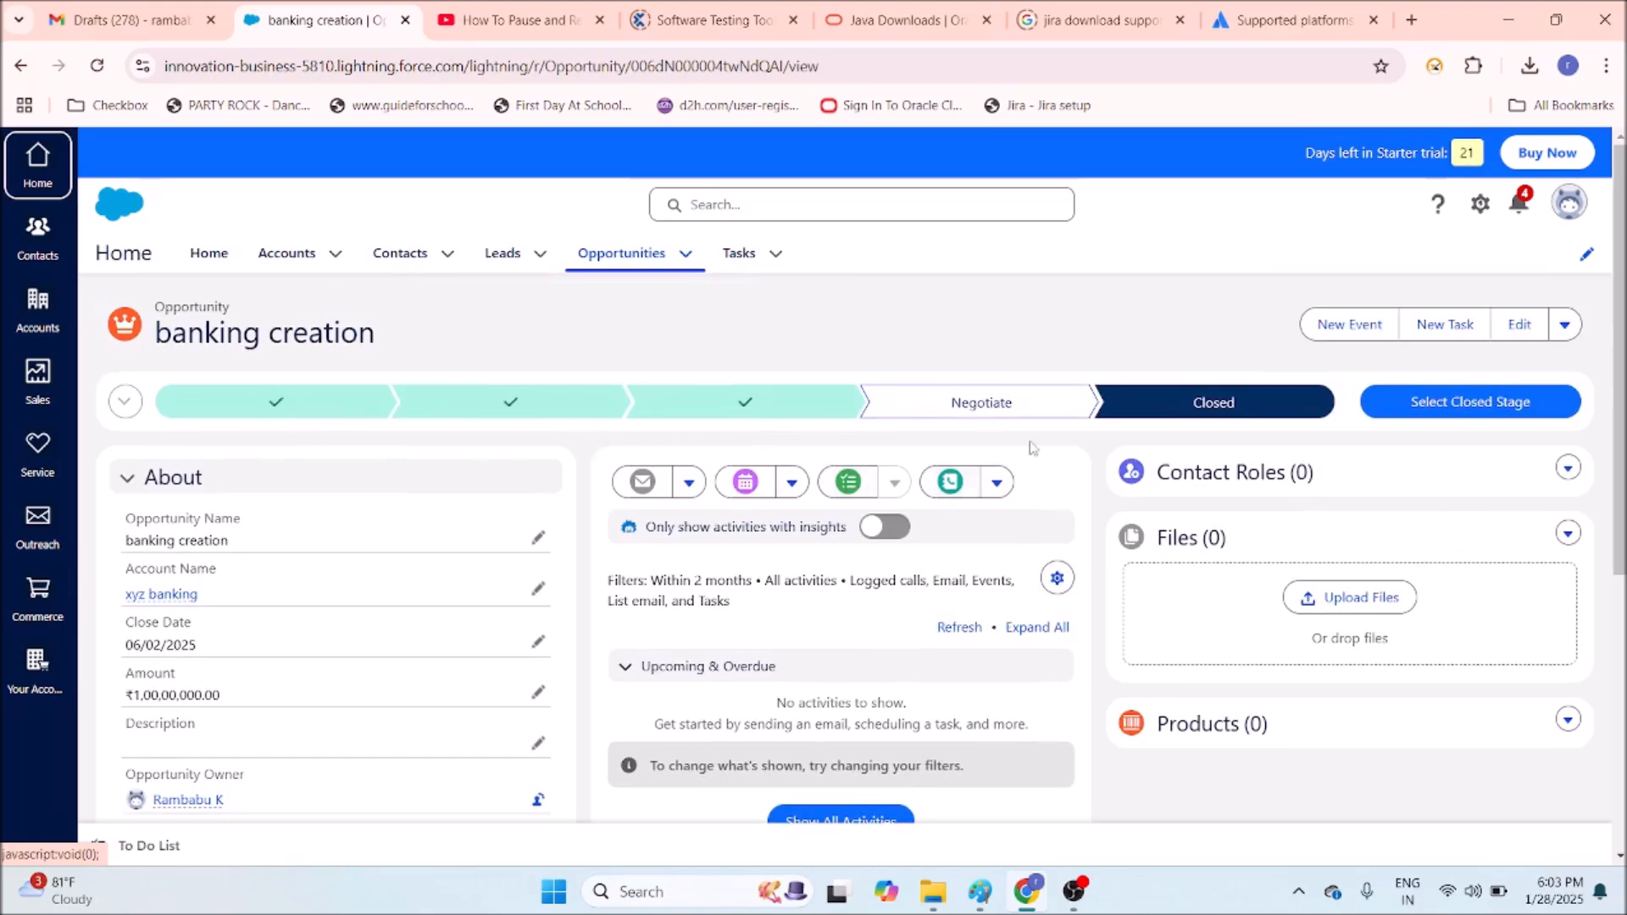
pyautogui.click(43, 187)
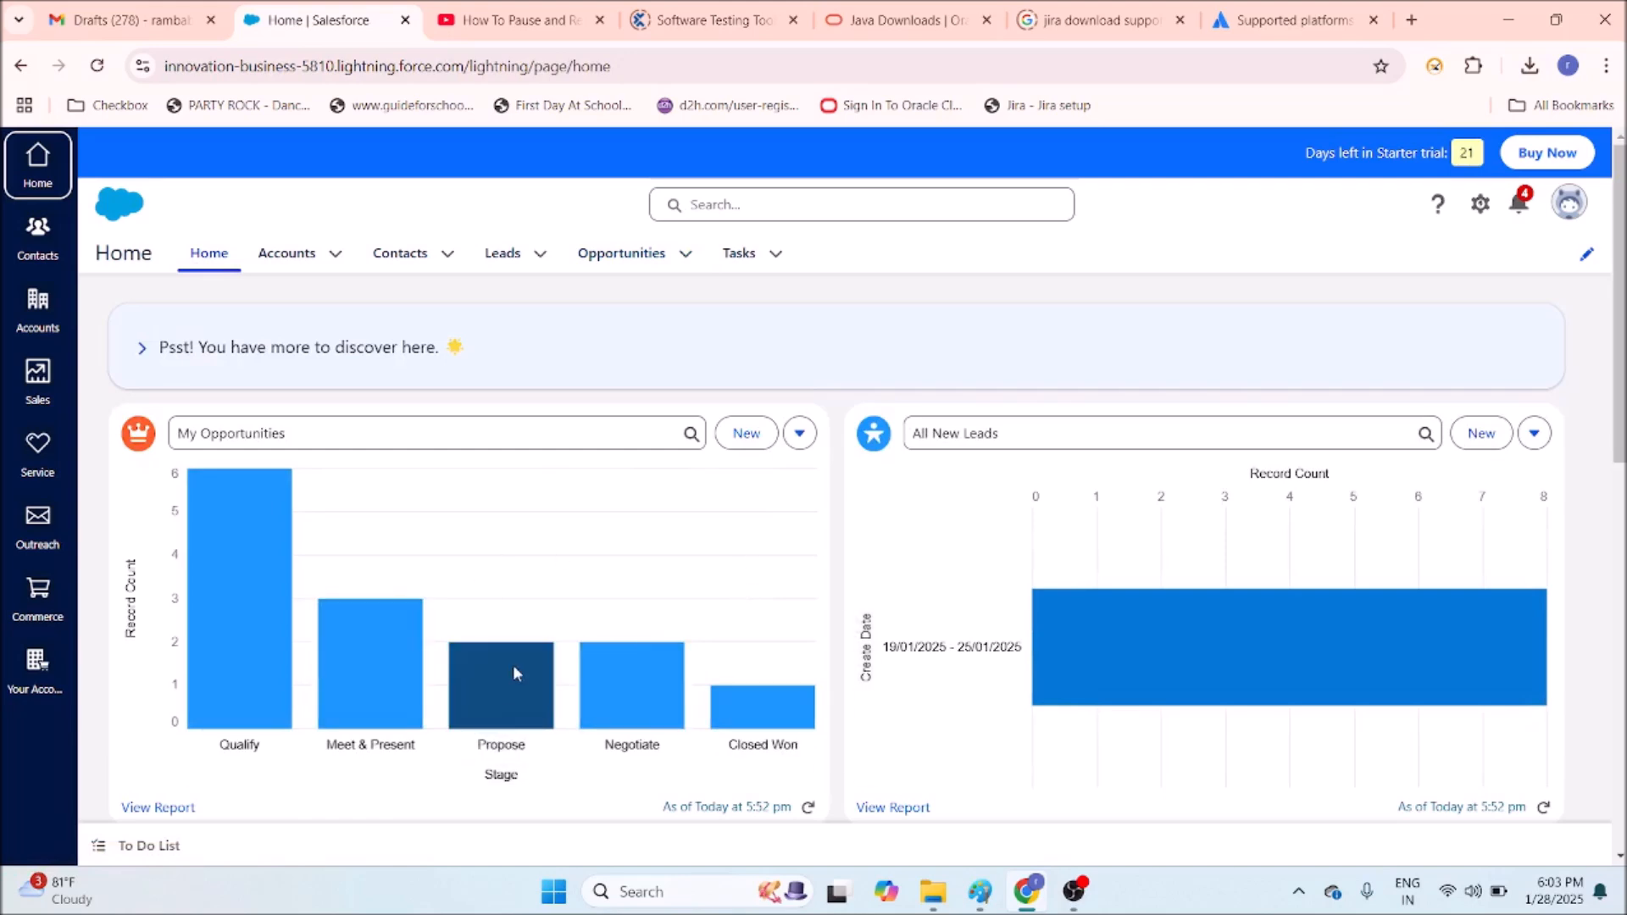
pyautogui.click(323, 263)
pyautogui.click(338, 257)
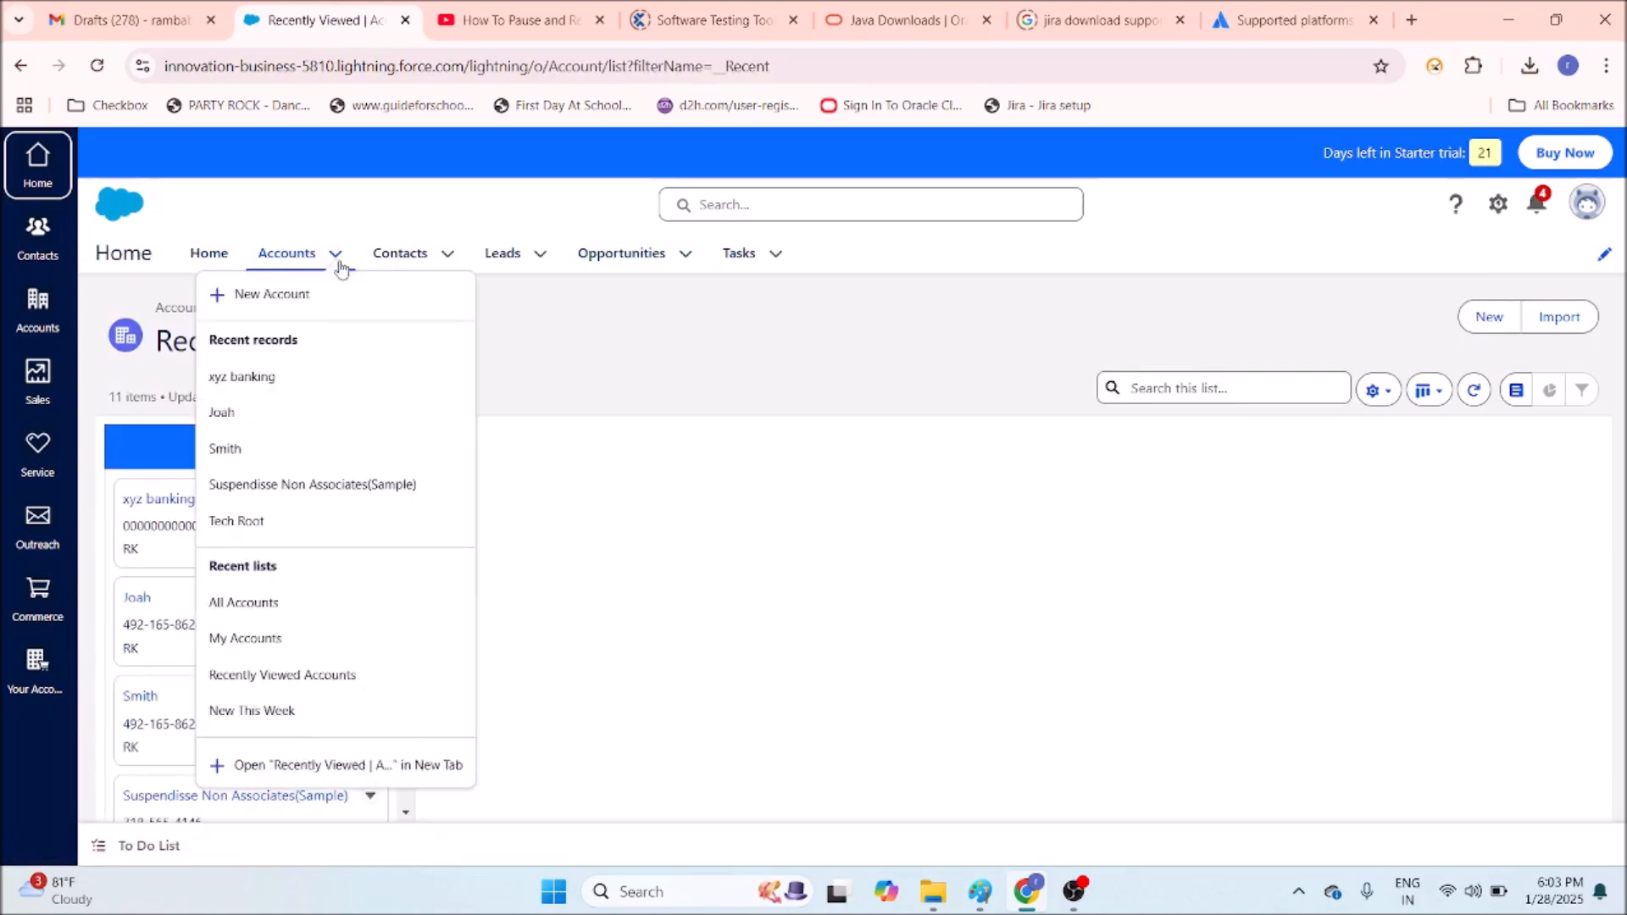
pyautogui.click(280, 604)
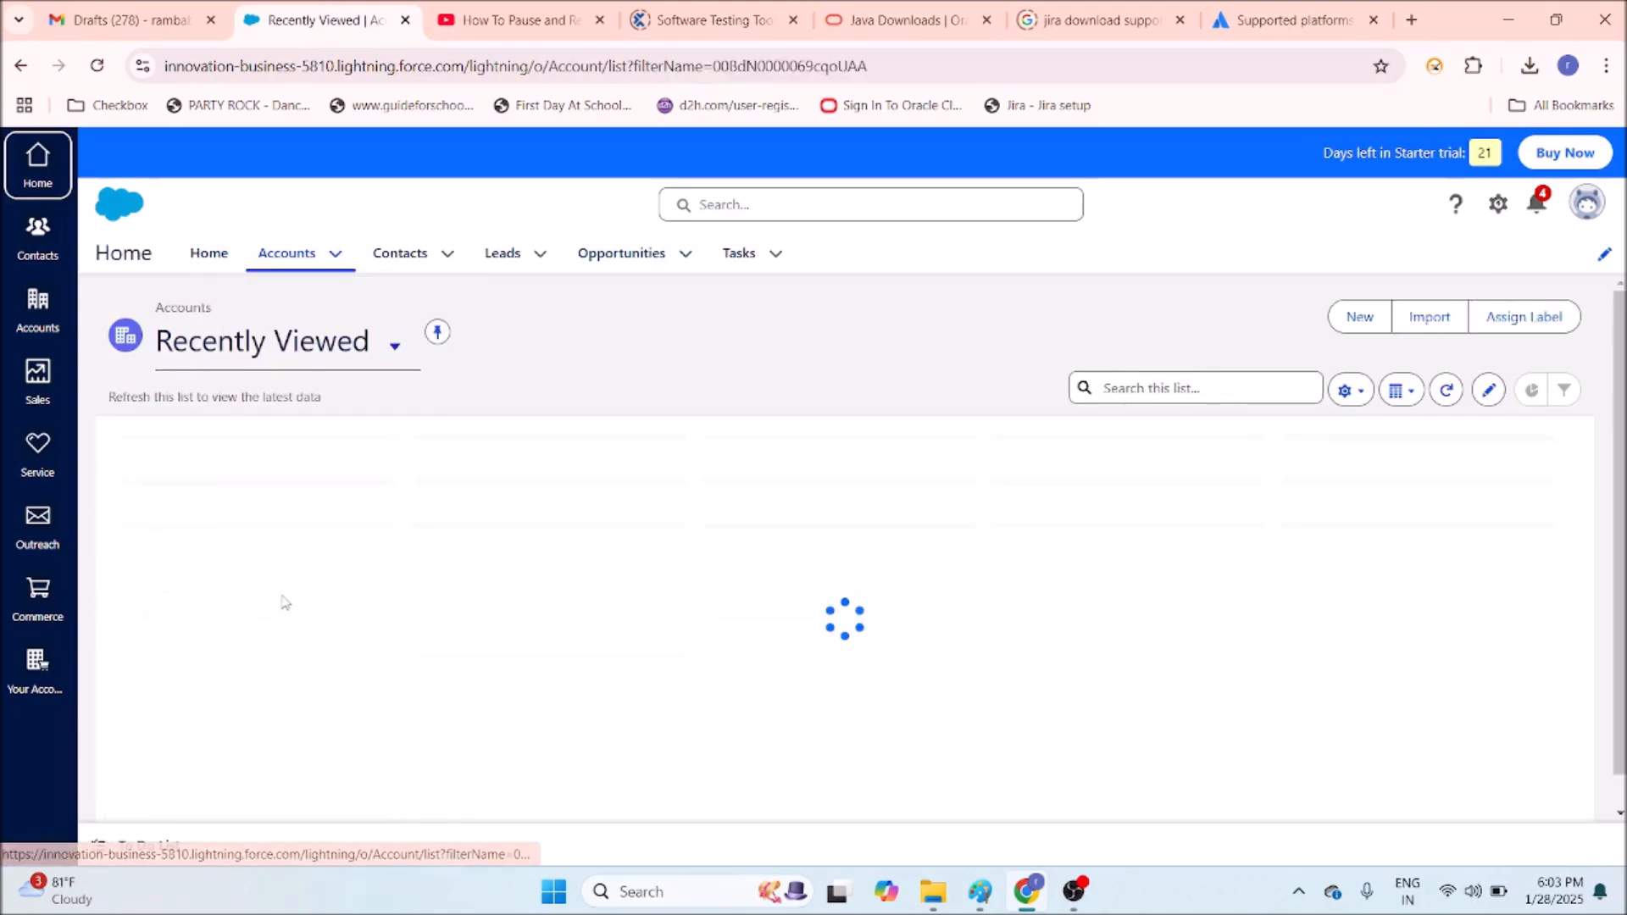
pyautogui.click(655, 260)
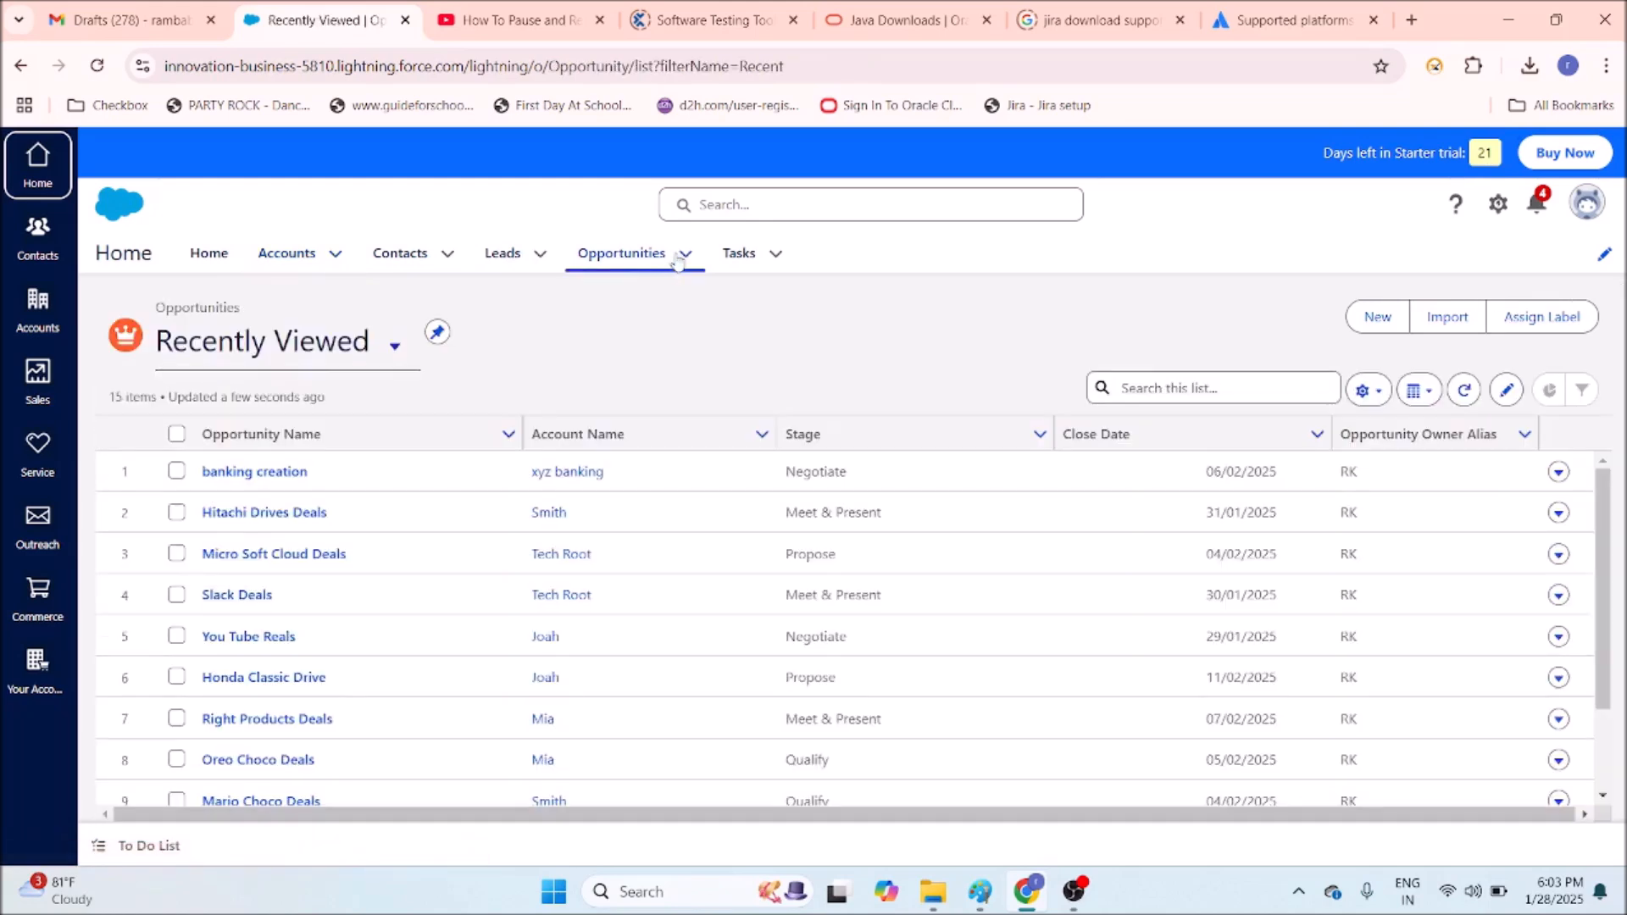
pyautogui.click(677, 259)
pyautogui.click(684, 255)
pyautogui.click(628, 603)
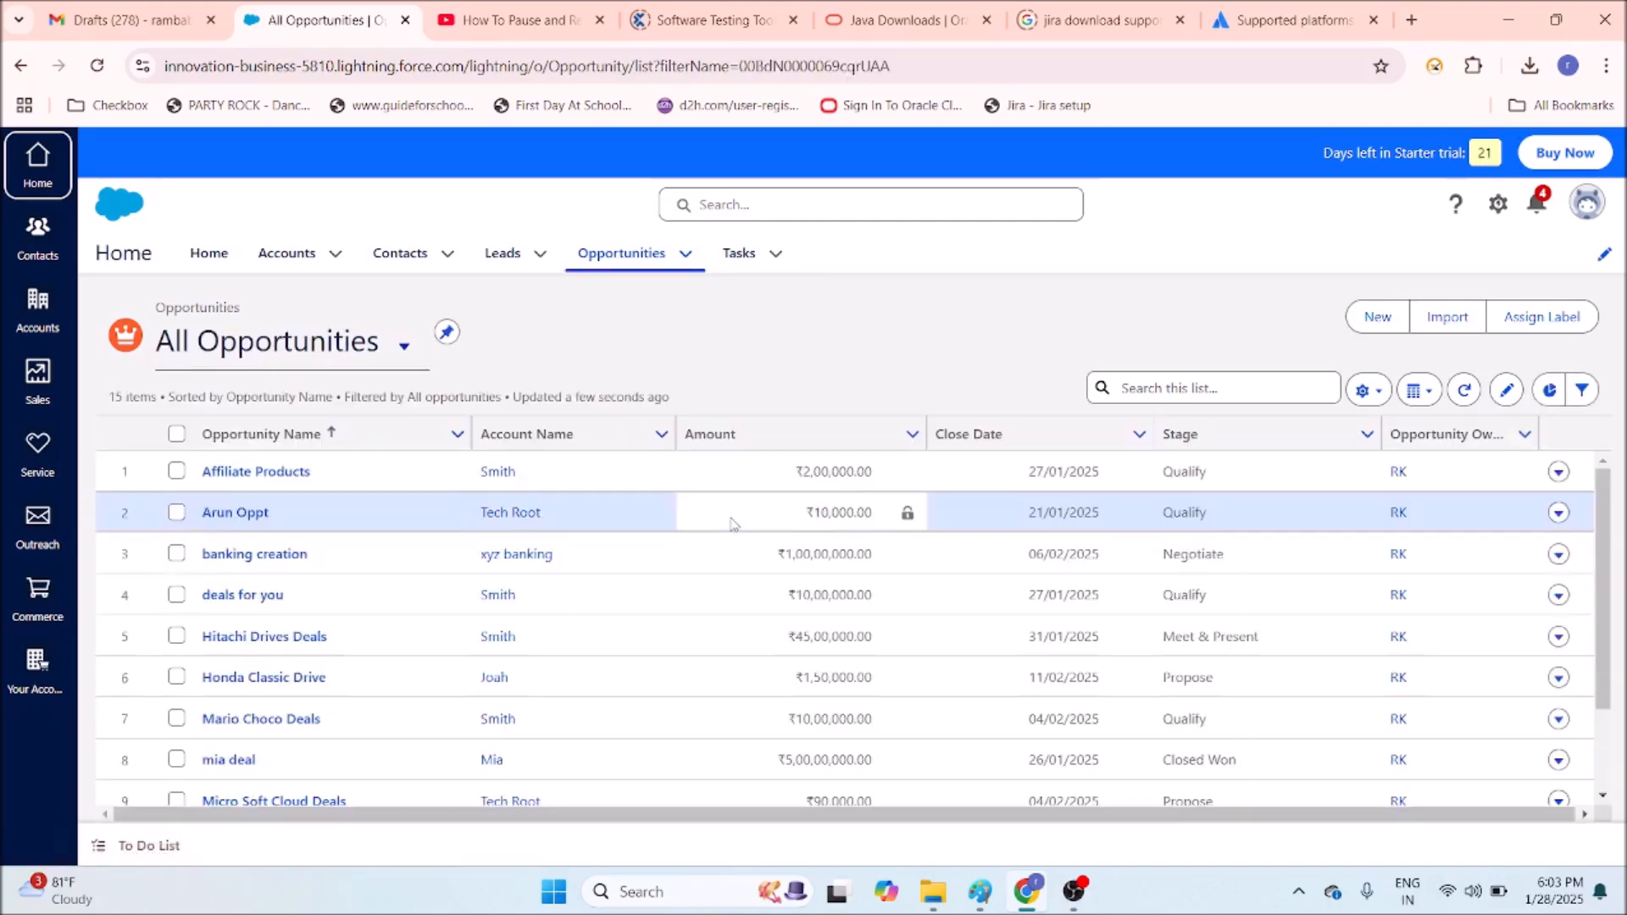
pyautogui.click(212, 254)
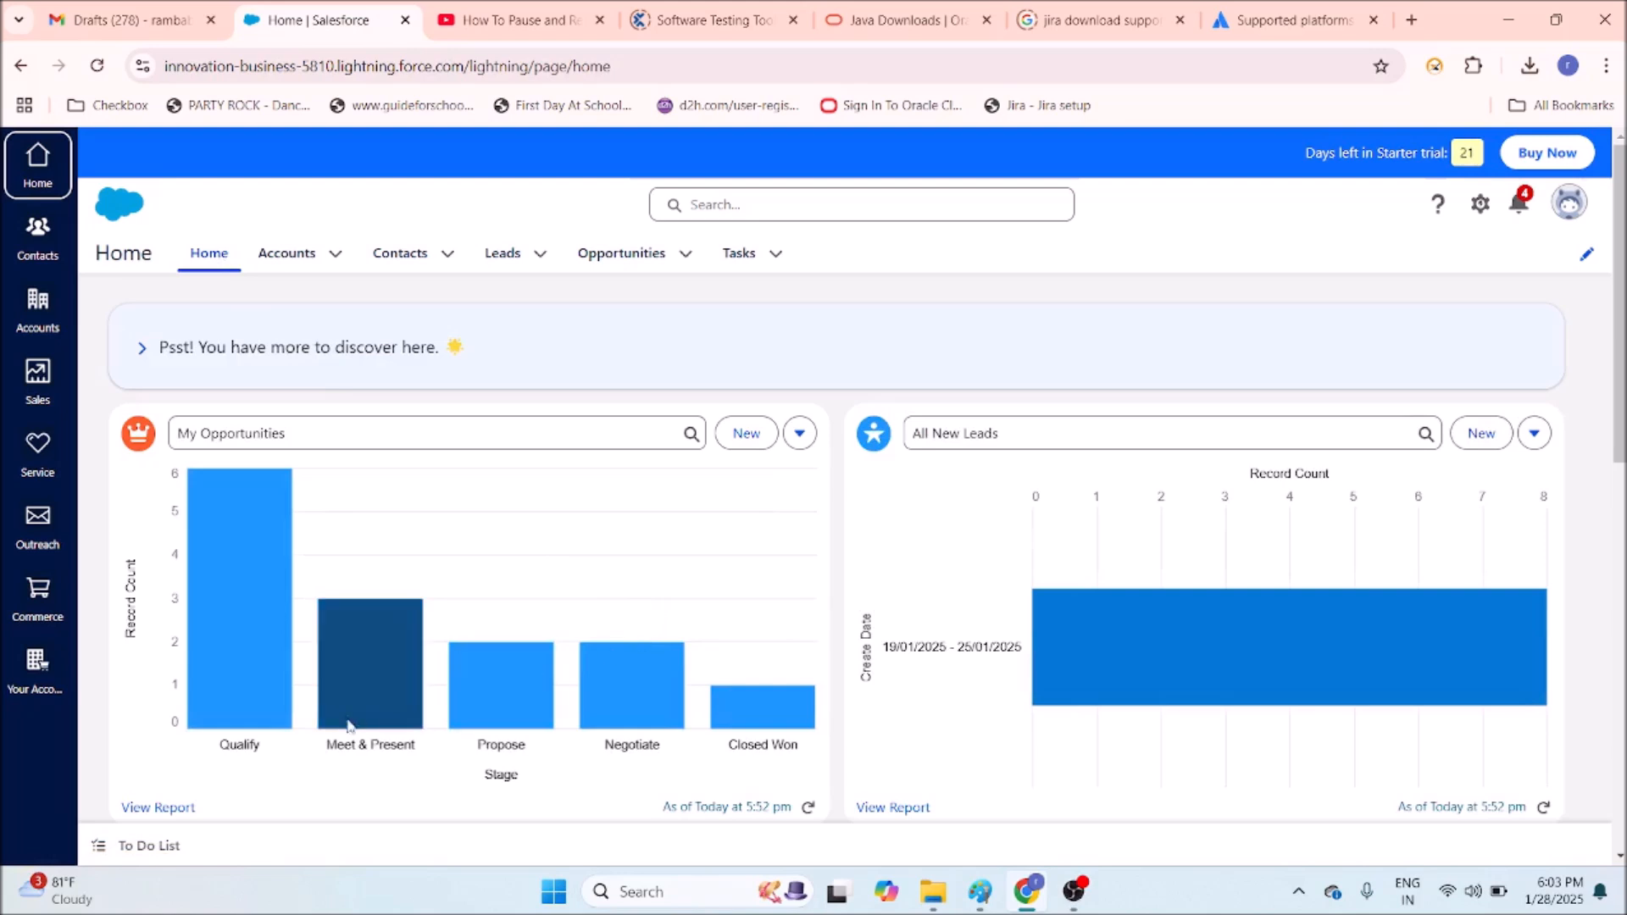
# Open and reload the Tasks page, then start a New Task from its dropdown.
pyautogui.click(745, 264)
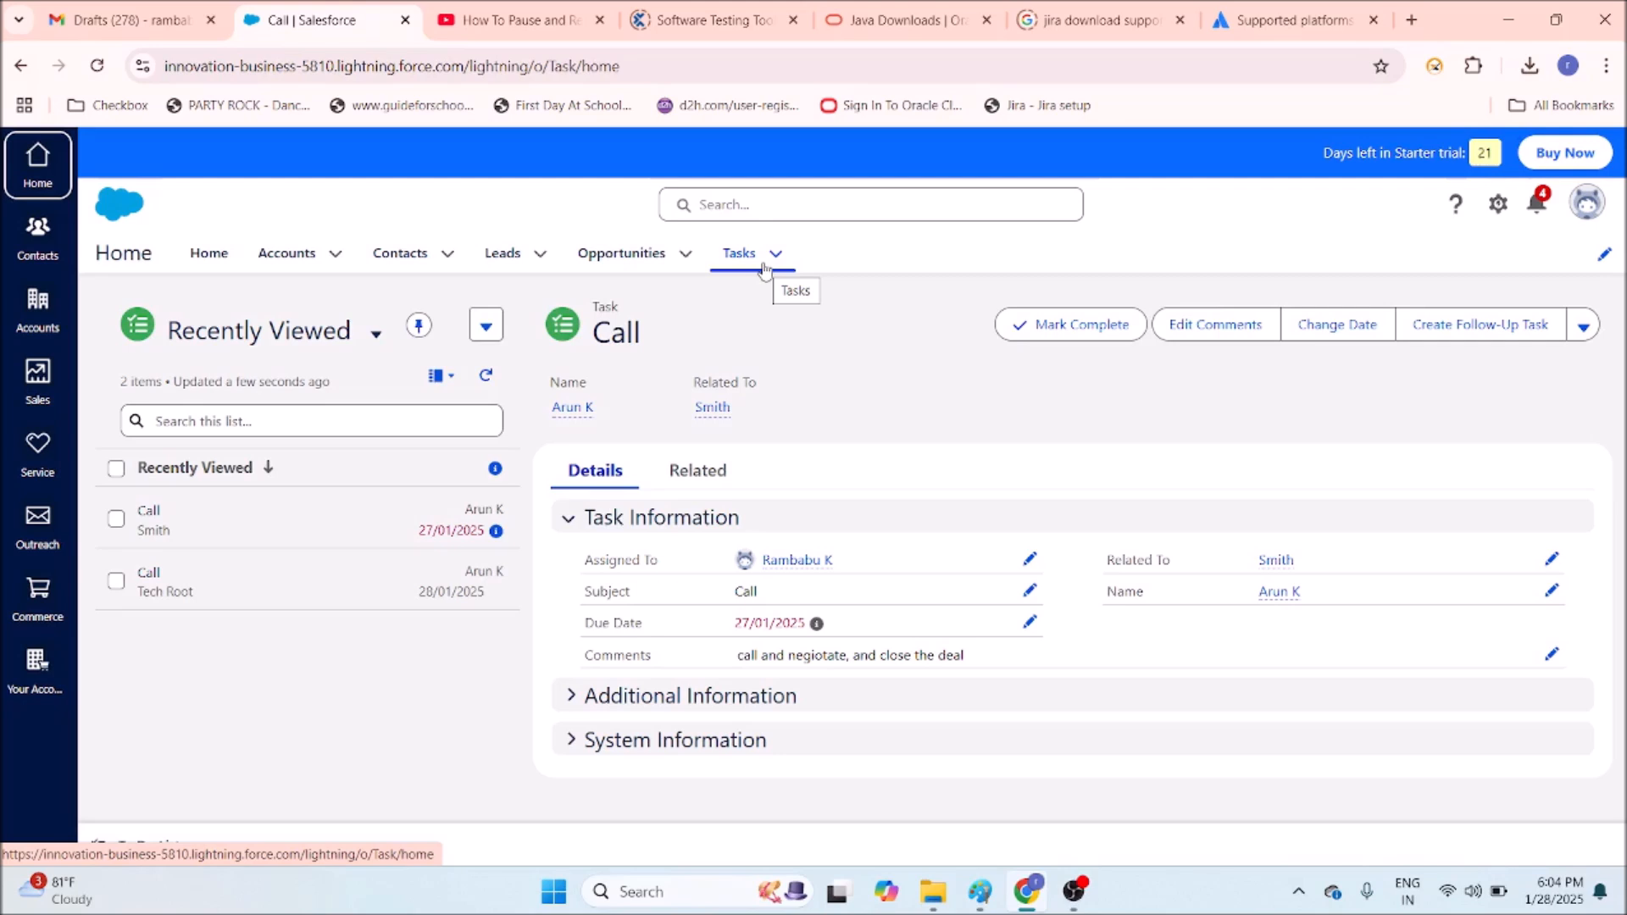
pyautogui.click(763, 268)
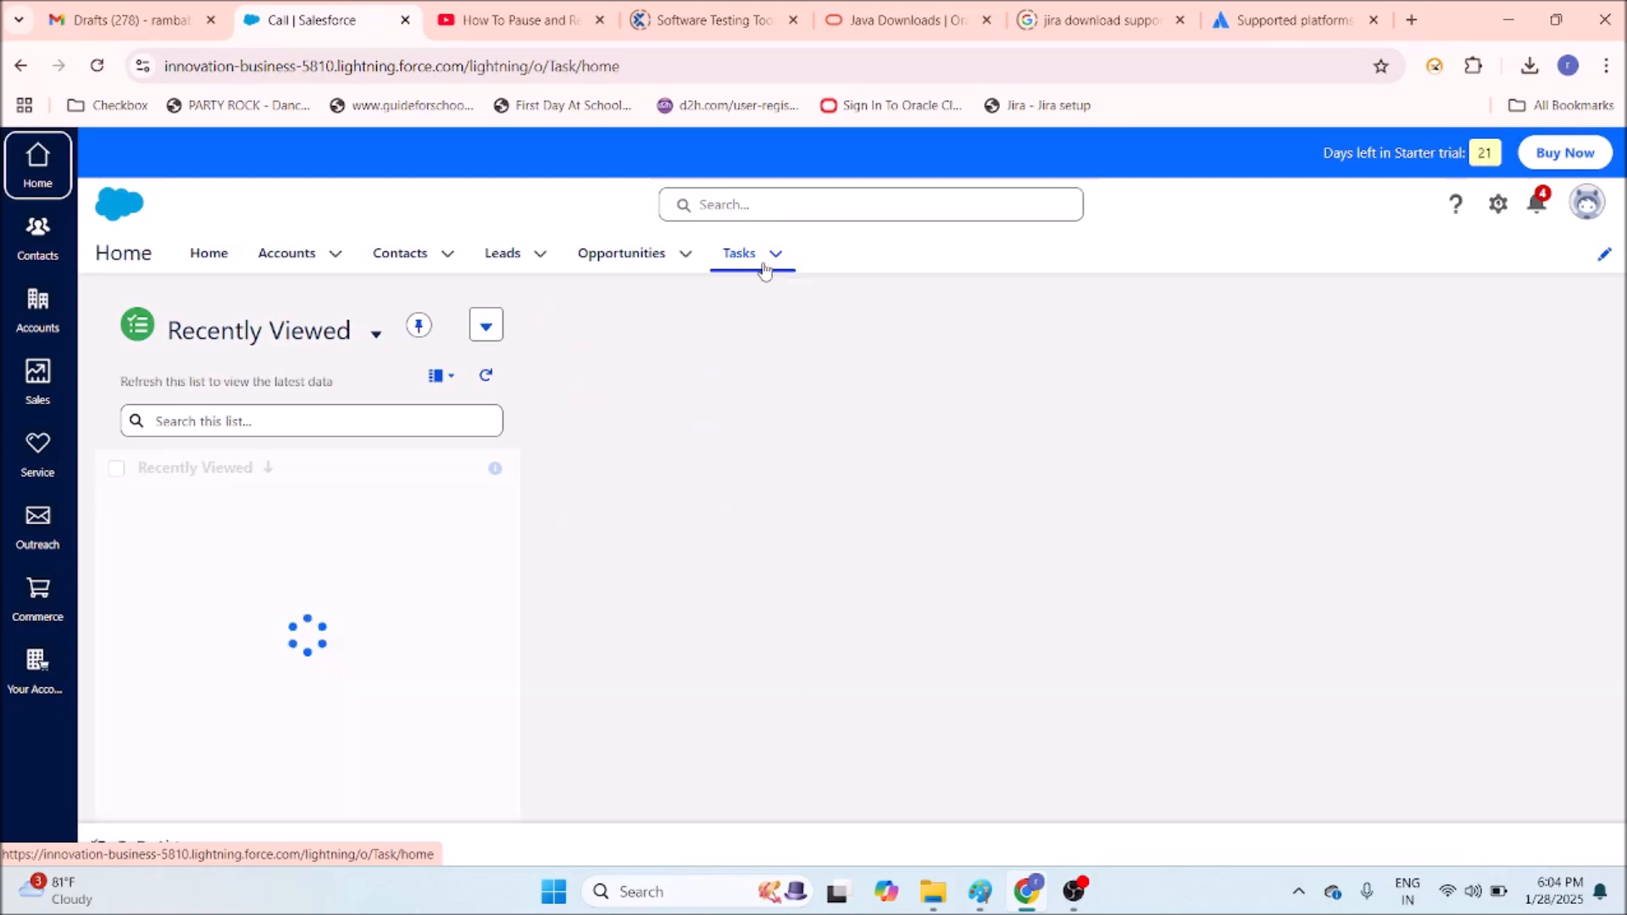
pyautogui.click(779, 256)
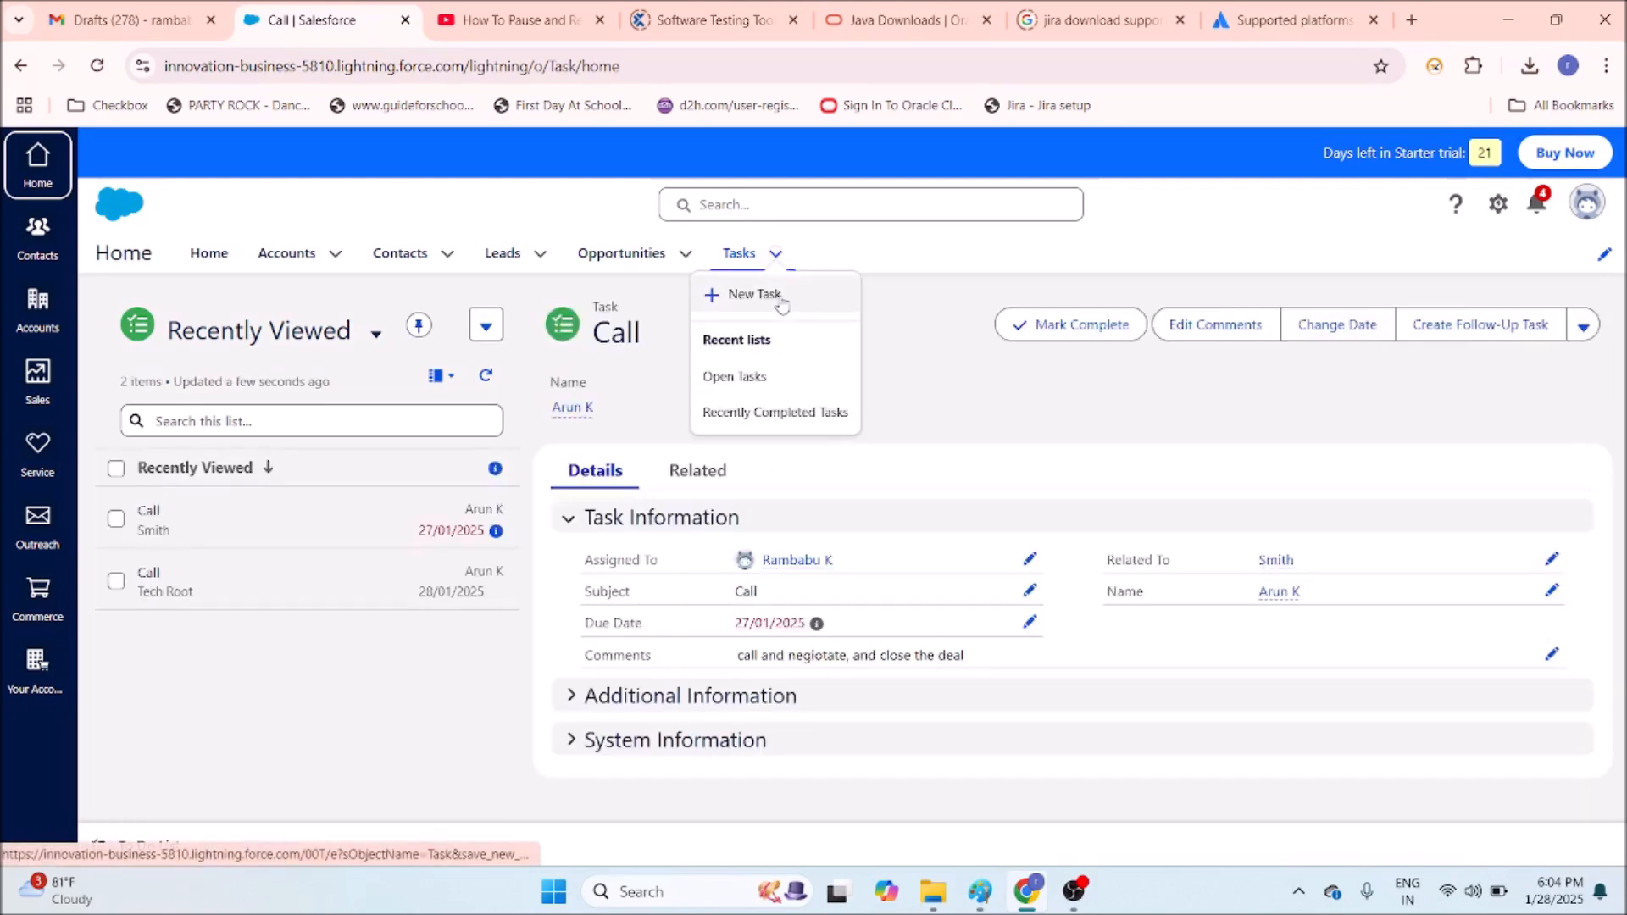
pyautogui.click(779, 294)
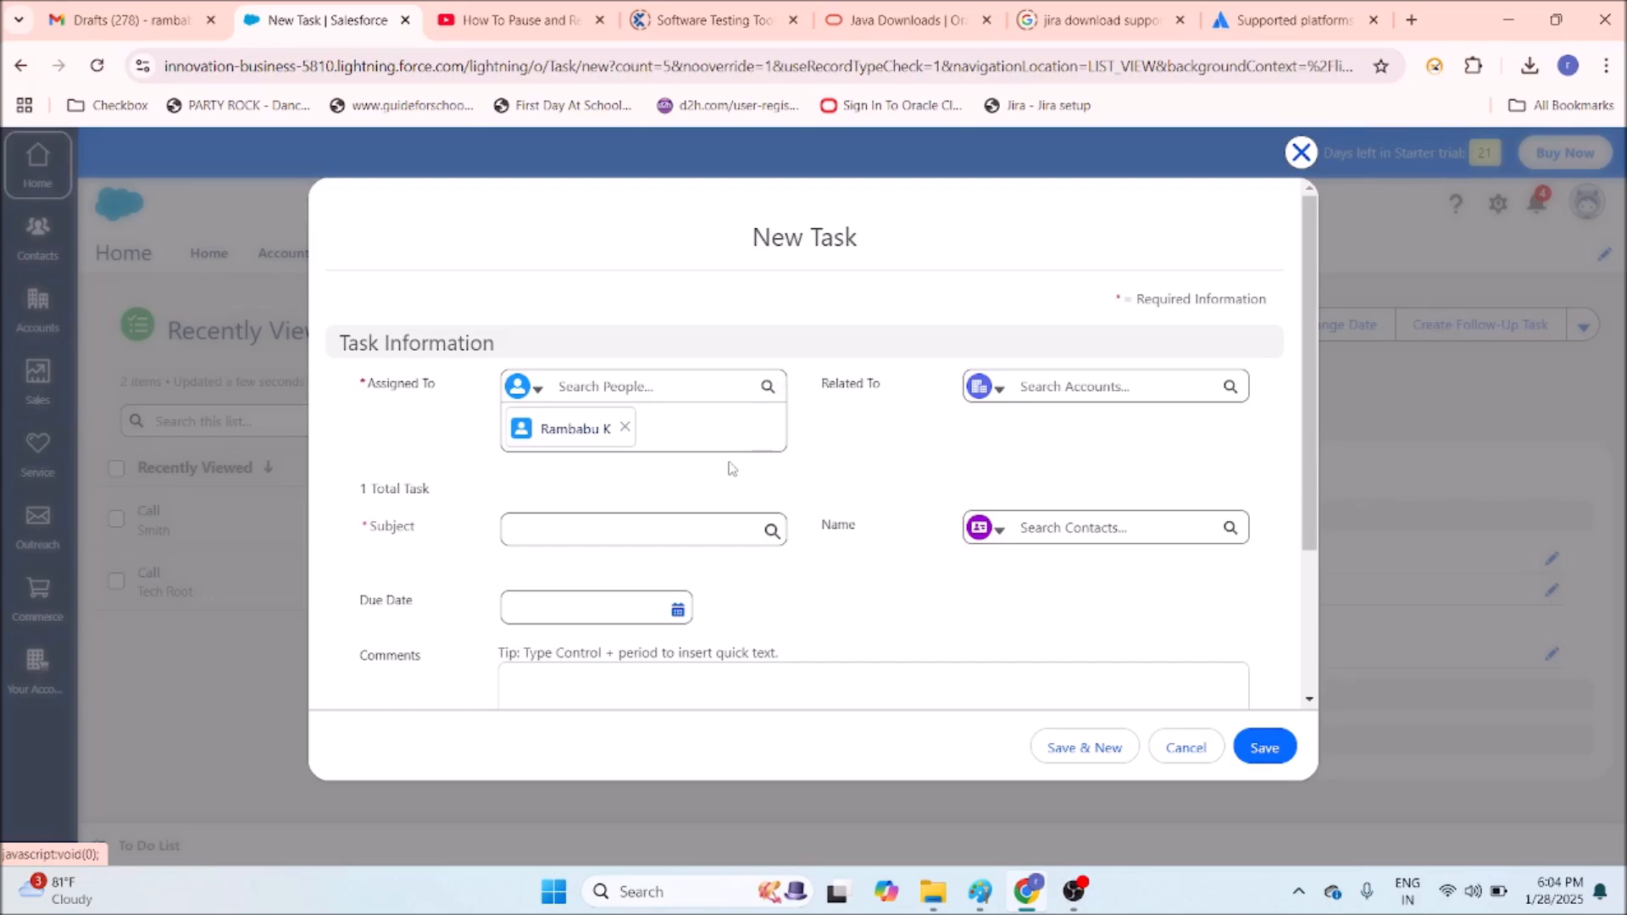
# Keep the current assignee, set subject Call, and link the xyz banking contact and account.
pyautogui.click(568, 389)
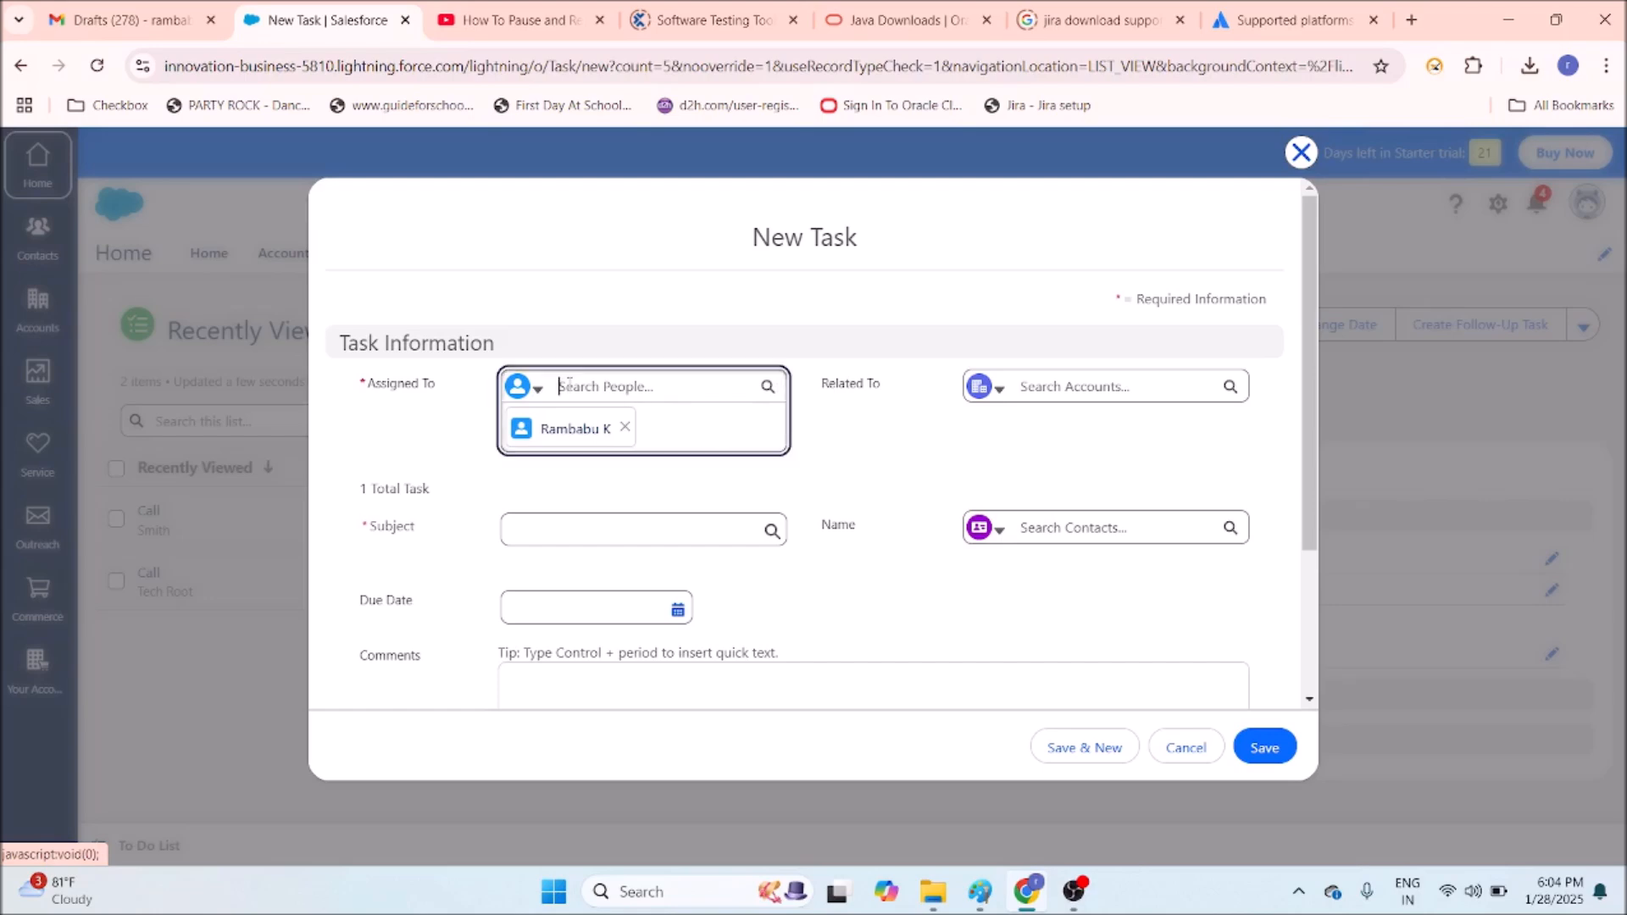
pyautogui.click(906, 431)
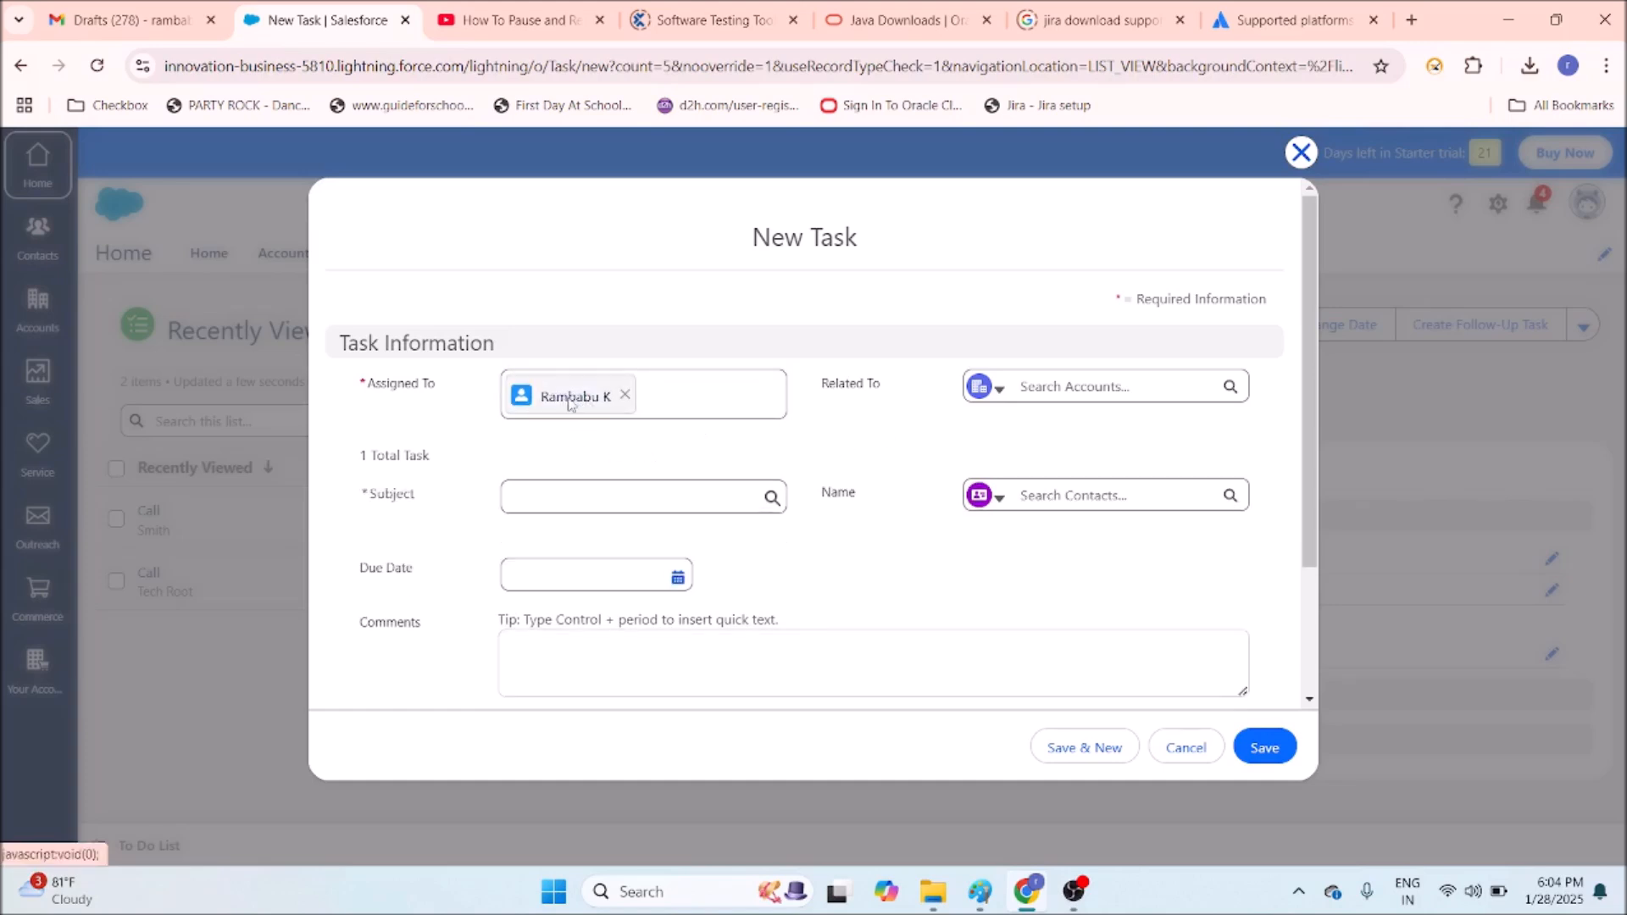
pyautogui.click(685, 500)
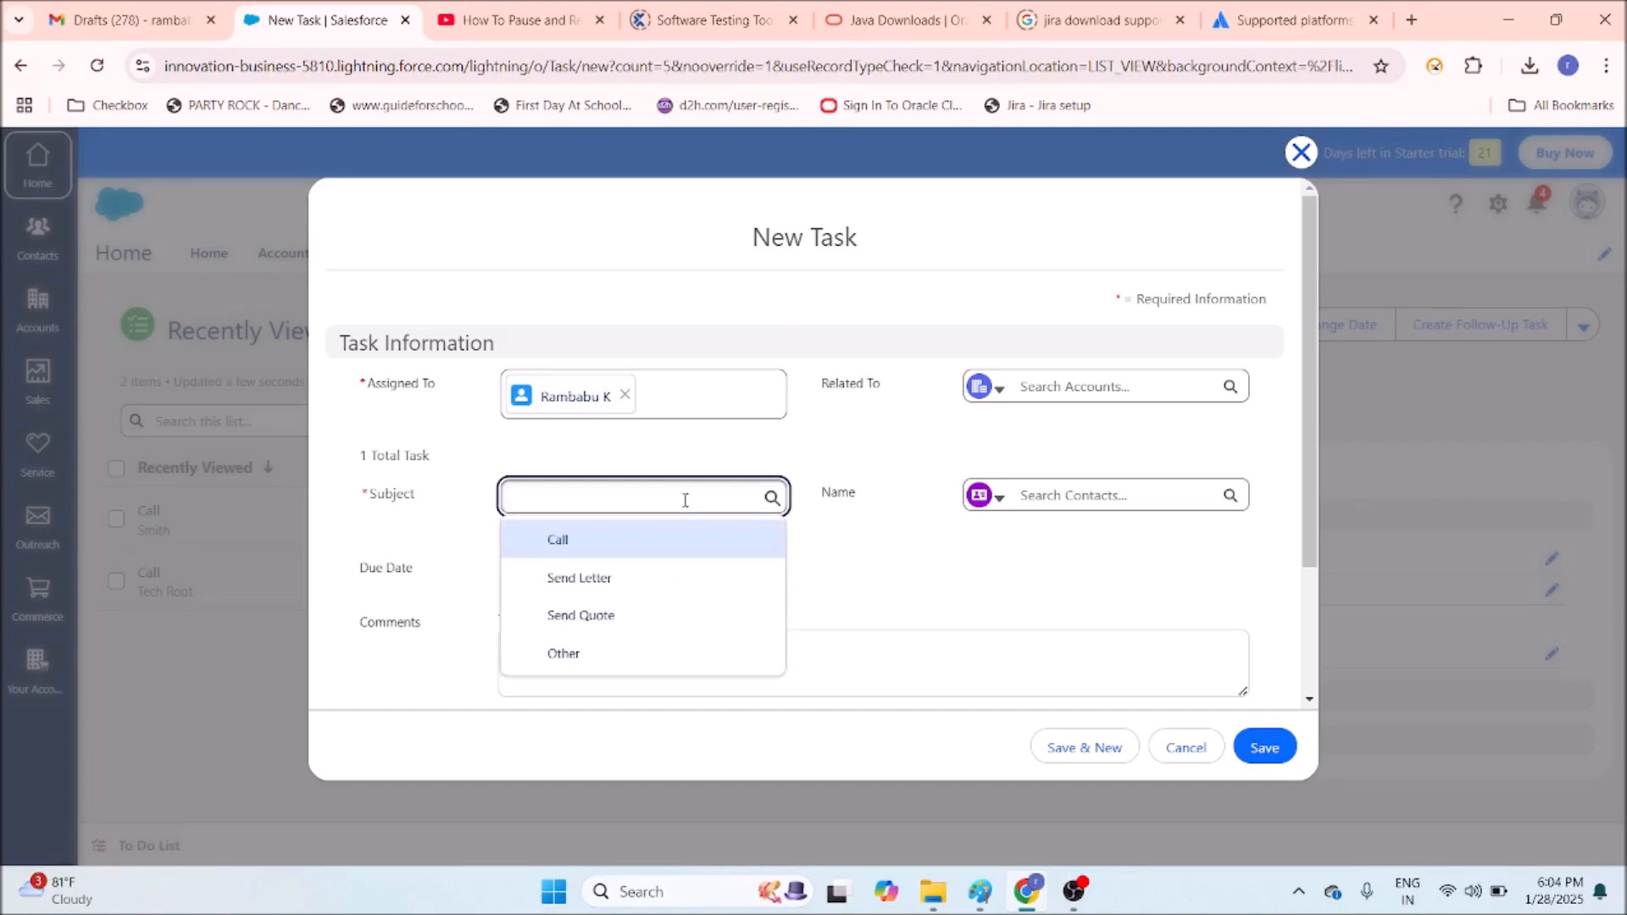
pyautogui.write('call')
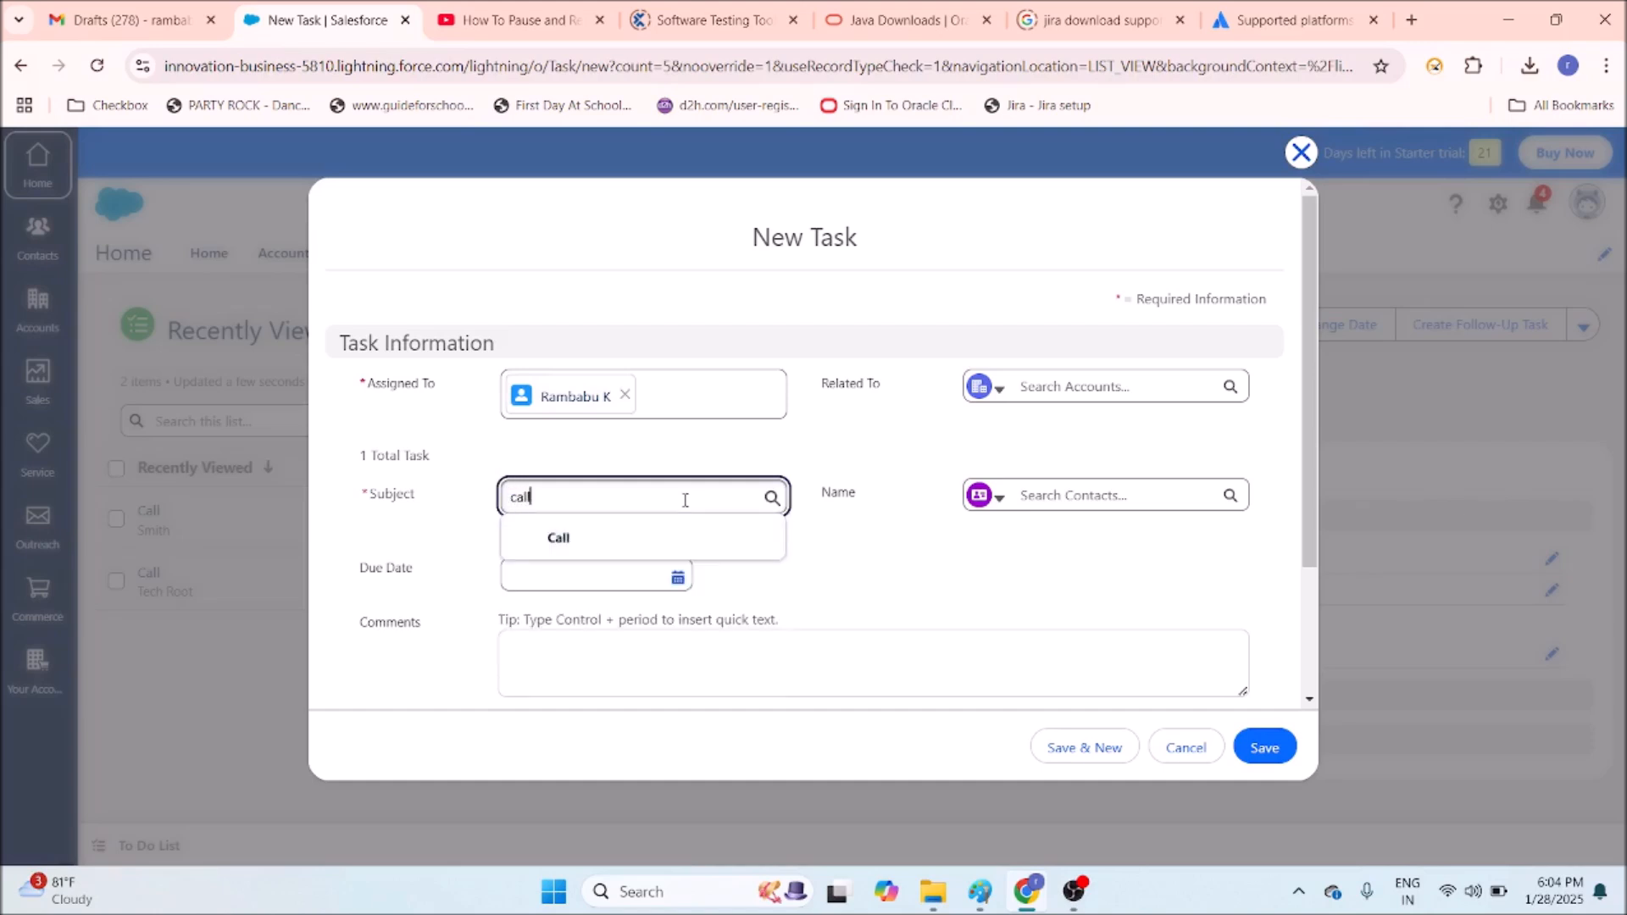
pyautogui.click(601, 541)
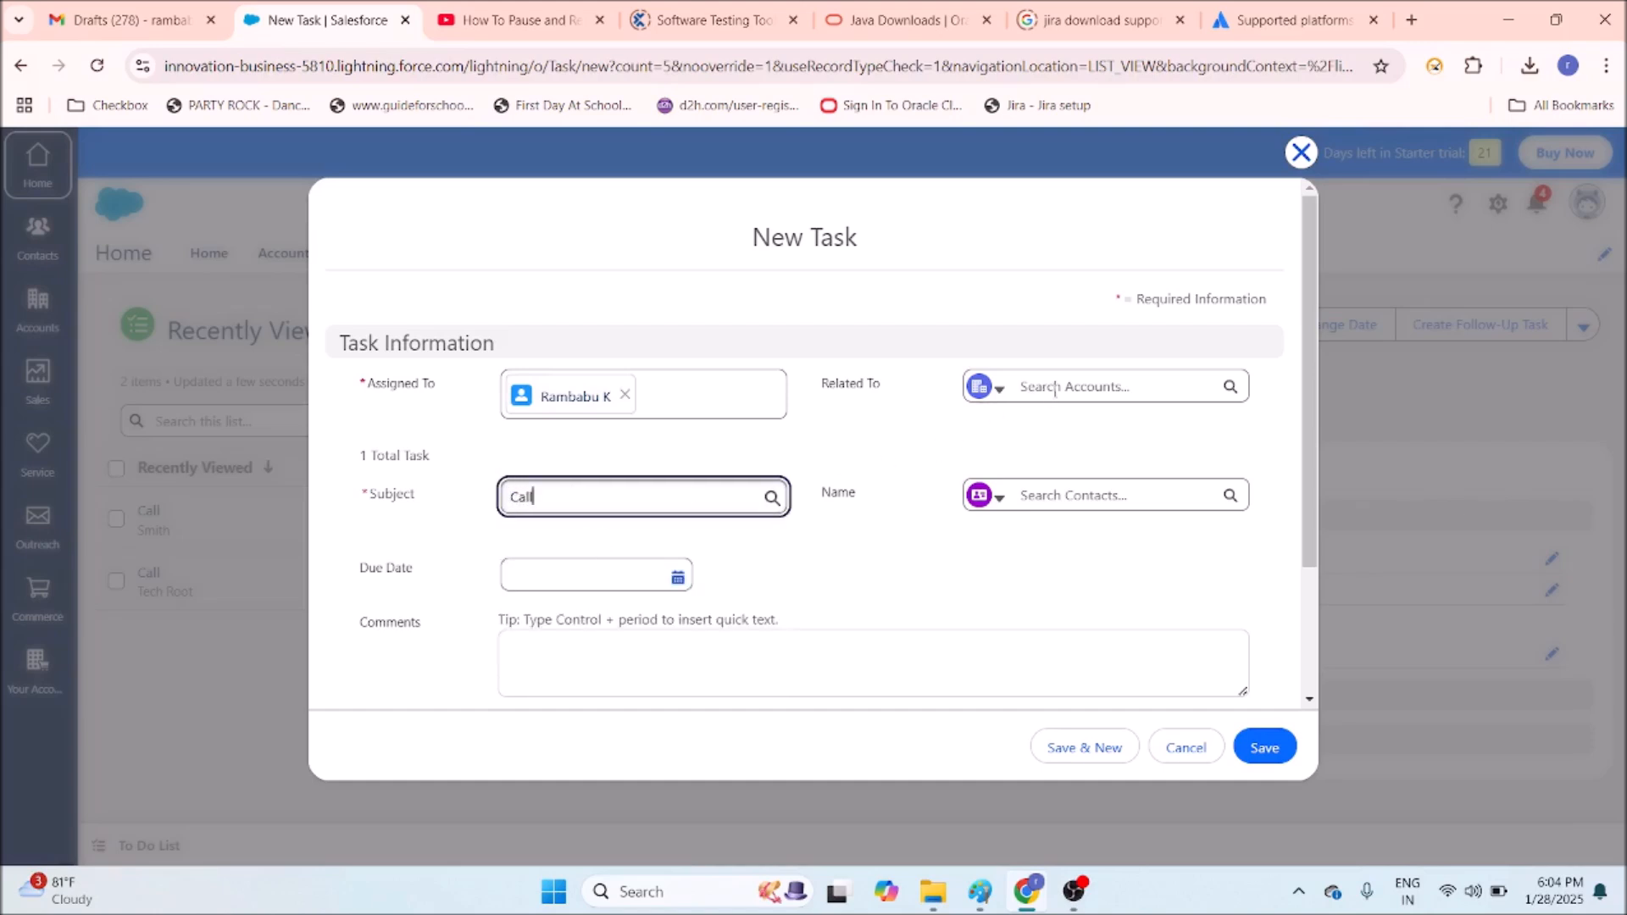
pyautogui.click(1076, 496)
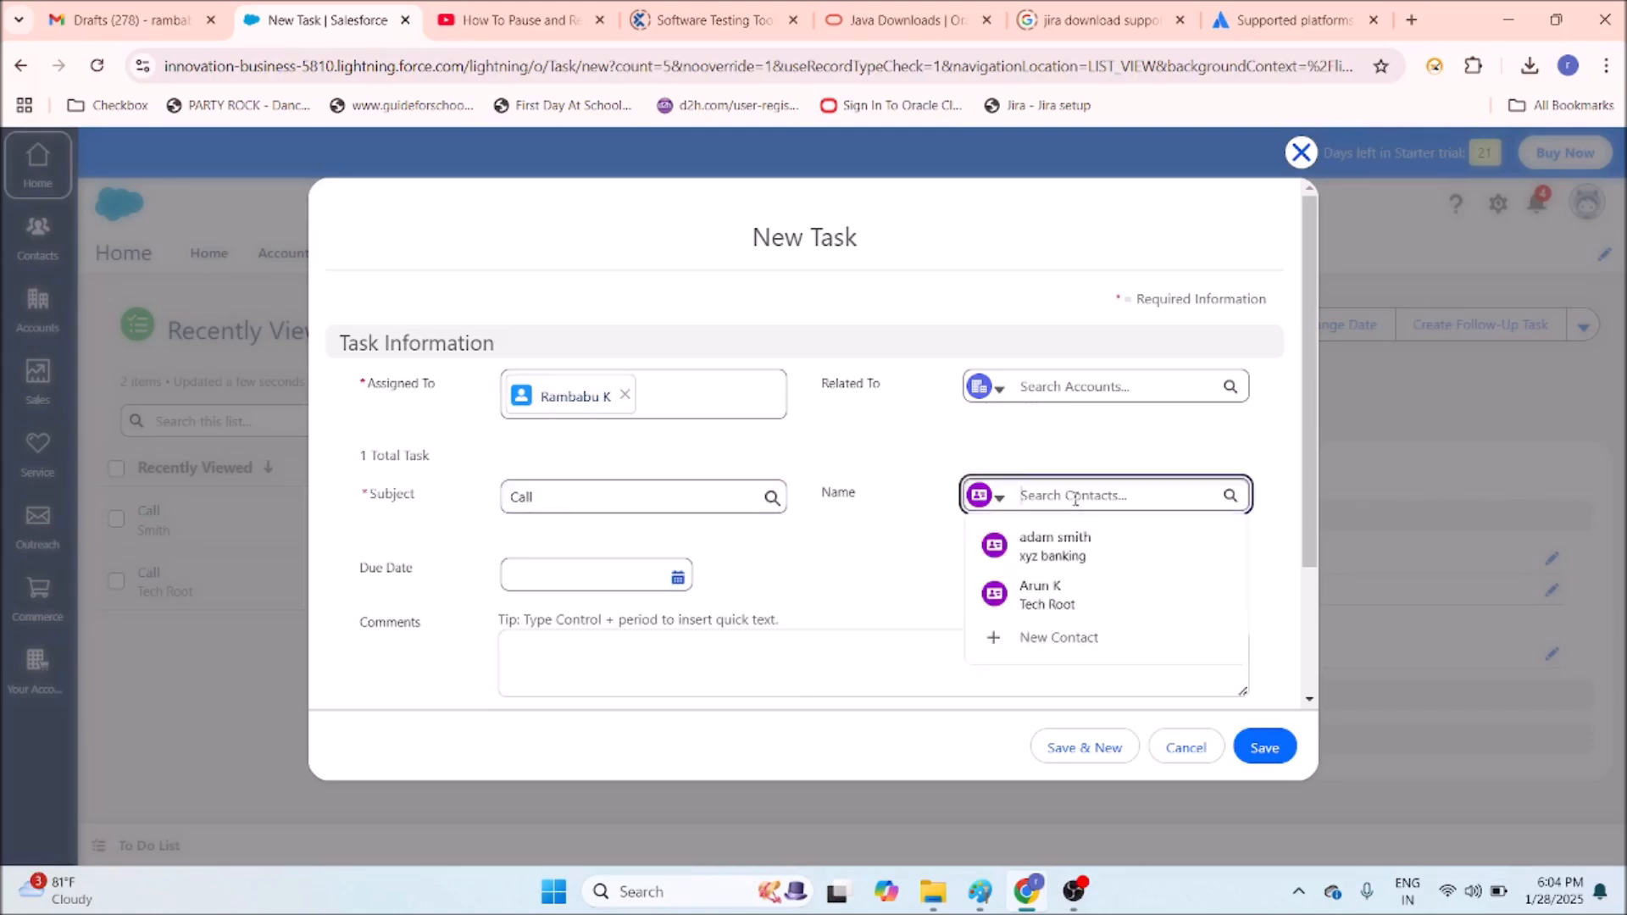
pyautogui.click(1106, 547)
pyautogui.click(1083, 387)
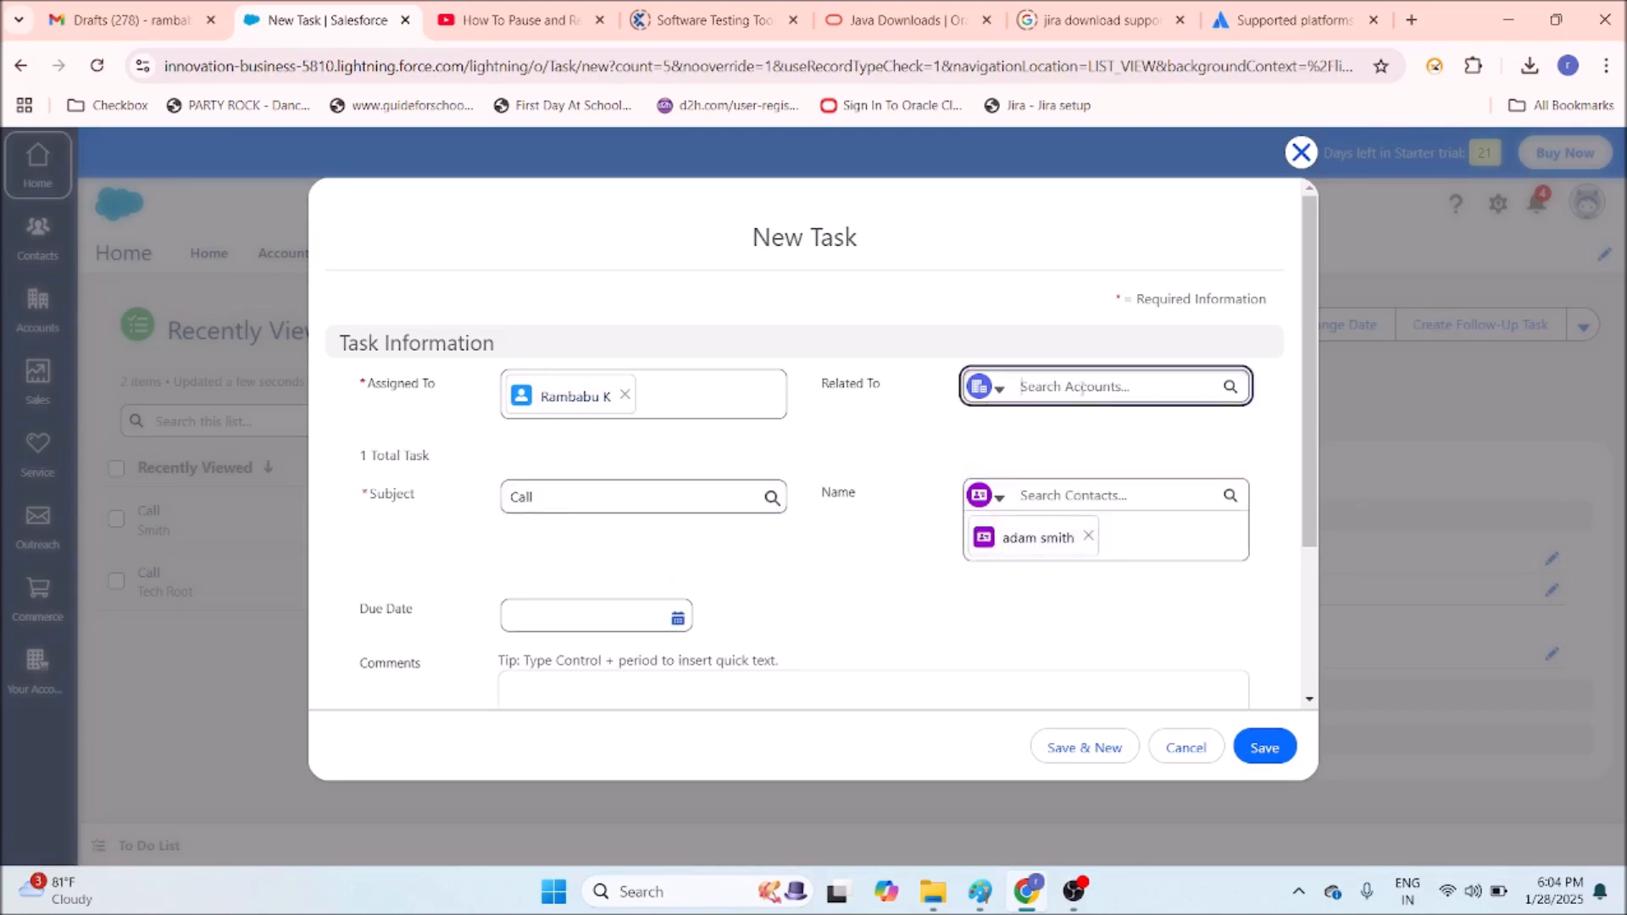
pyautogui.write('xyz')
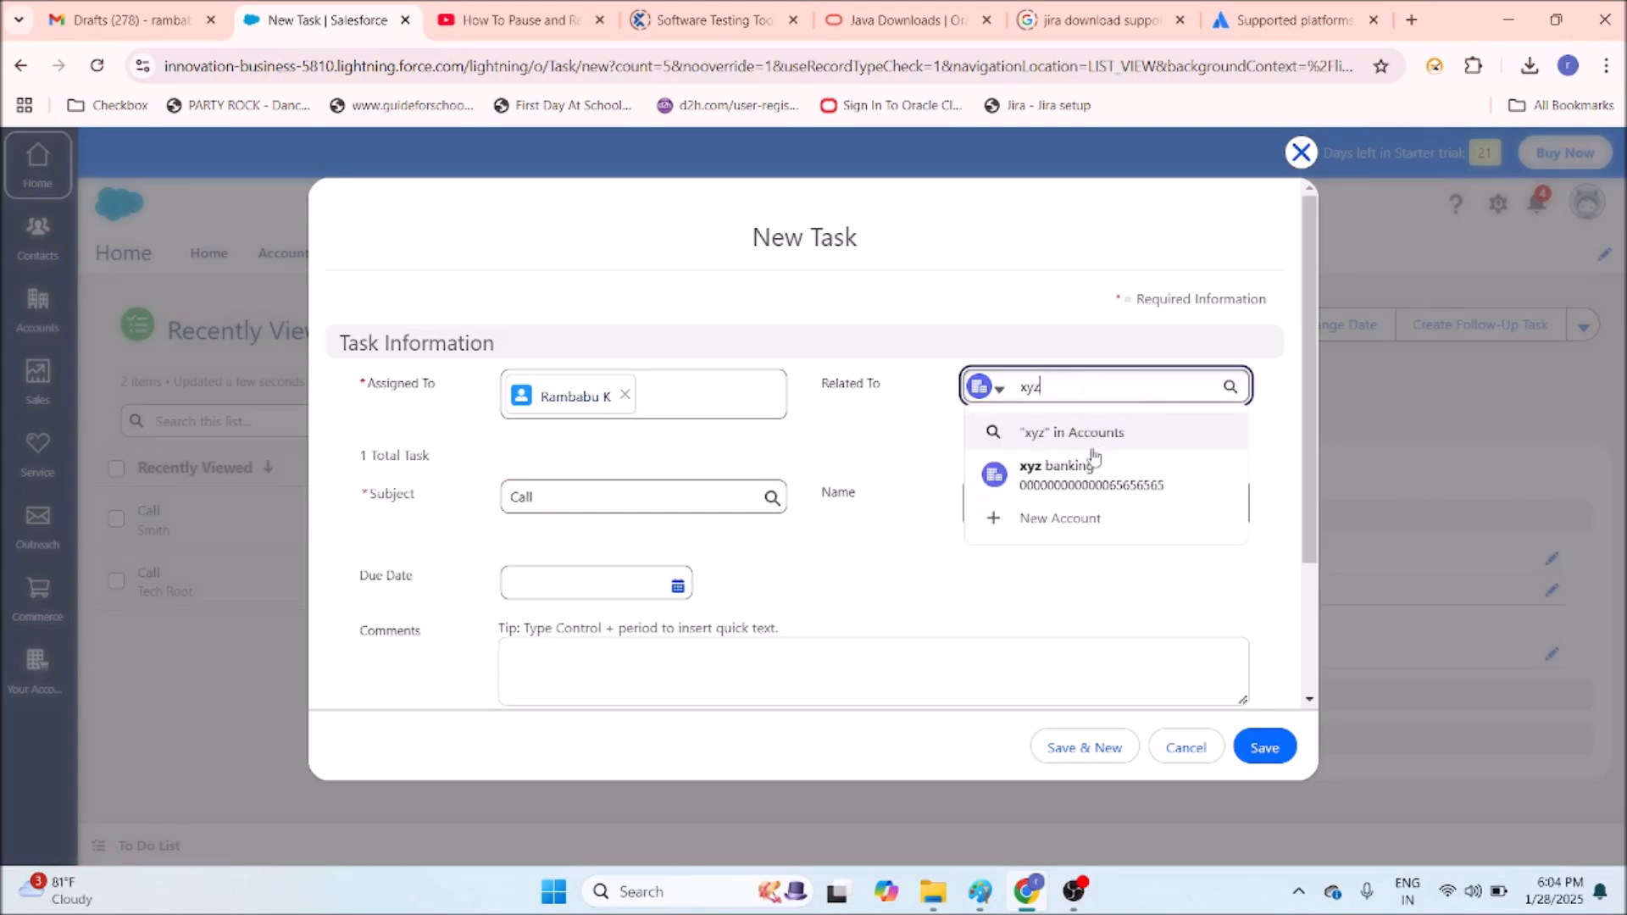
pyautogui.click(1093, 471)
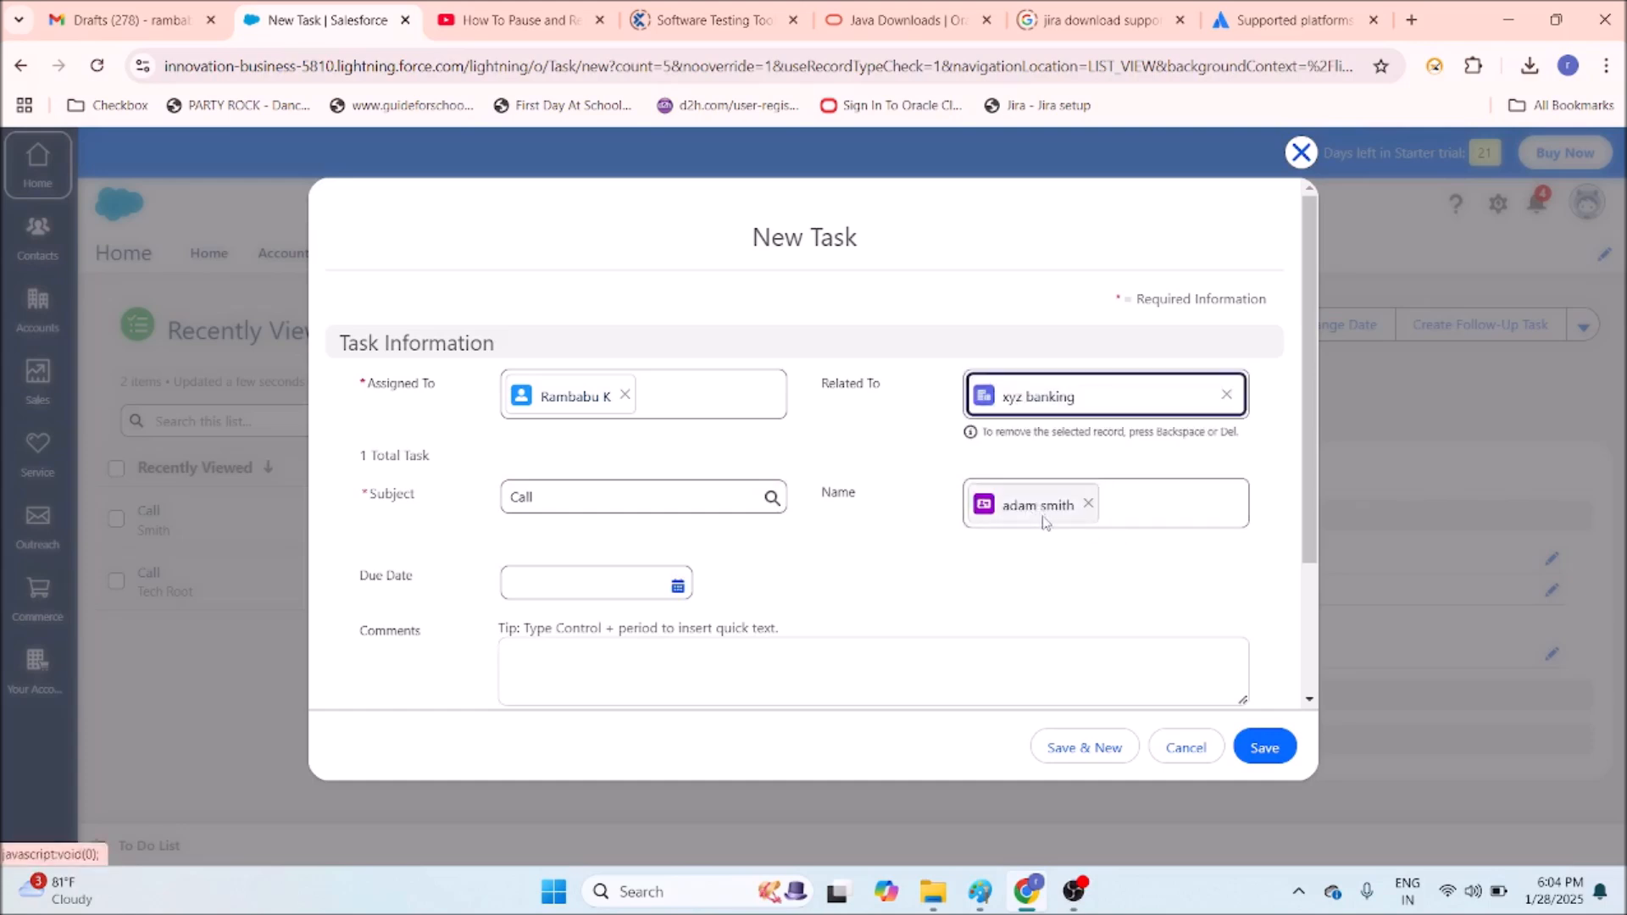
# Set due date 29/01/2025, add comment 'try to close this as soon', and save the task.
pyautogui.click(678, 586)
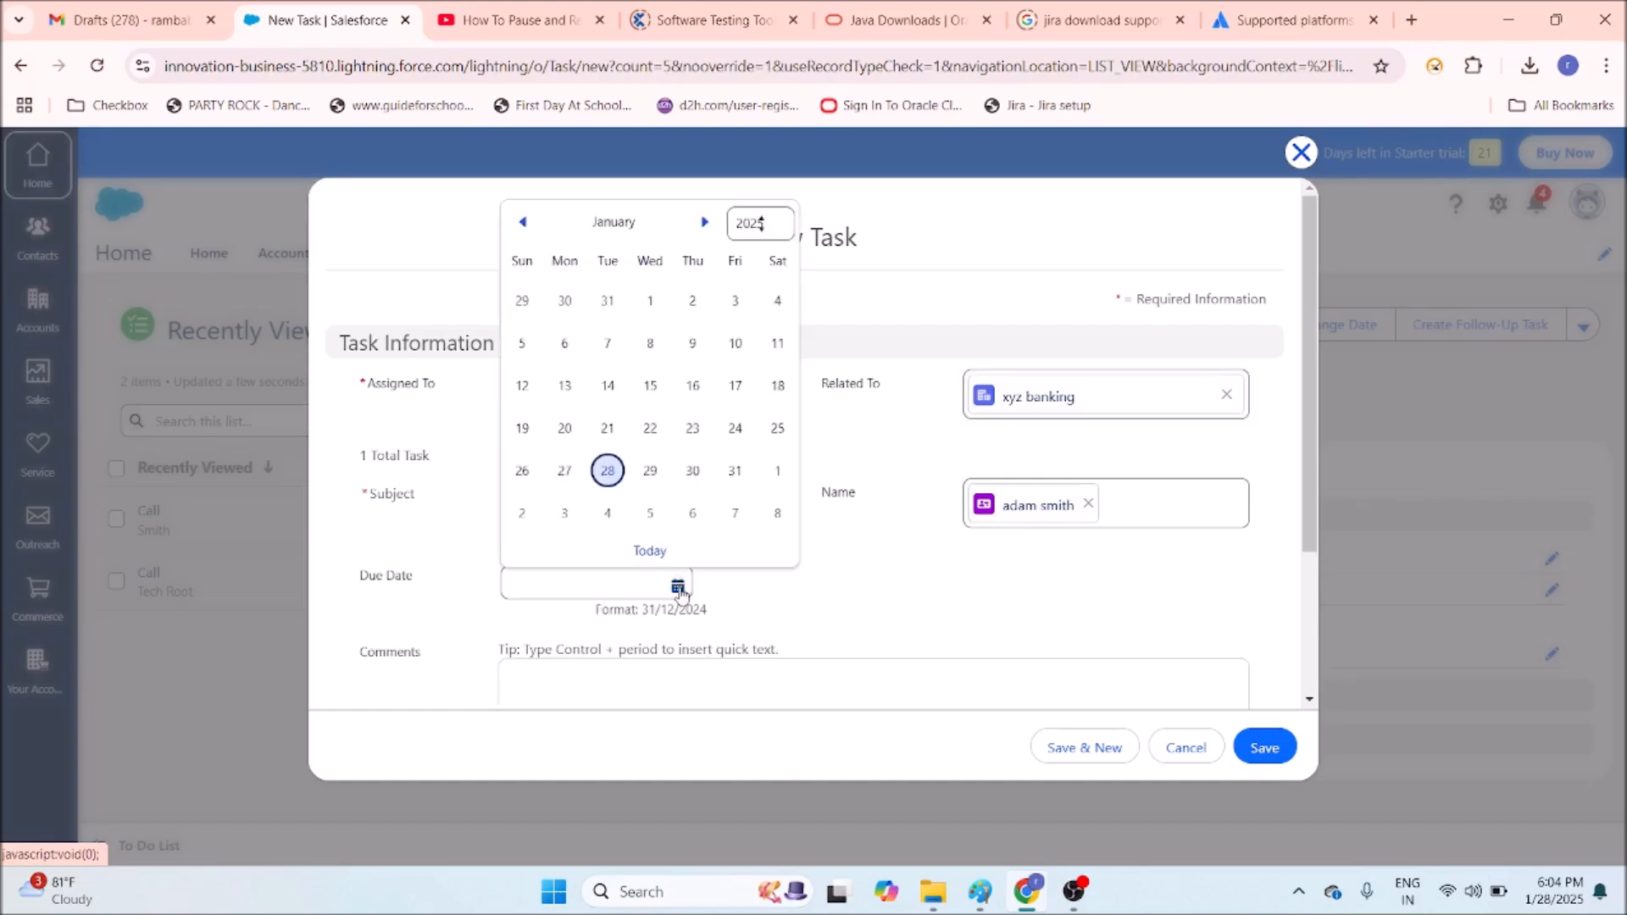
pyautogui.click(650, 471)
pyautogui.scroll(-3, 619, 524)
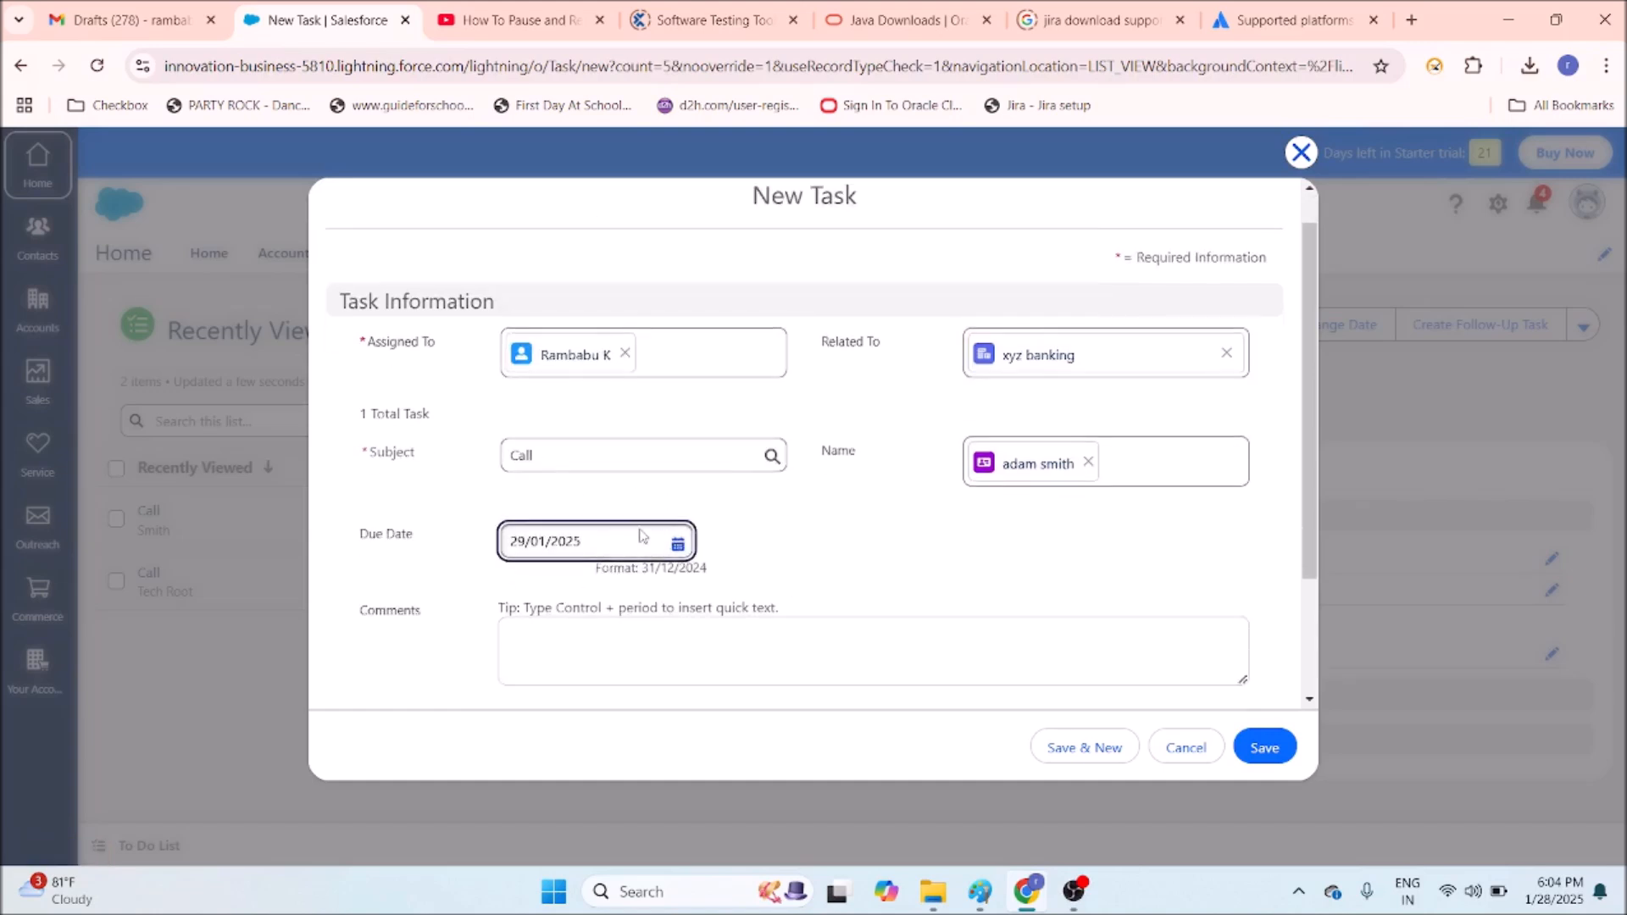
pyautogui.click(605, 496)
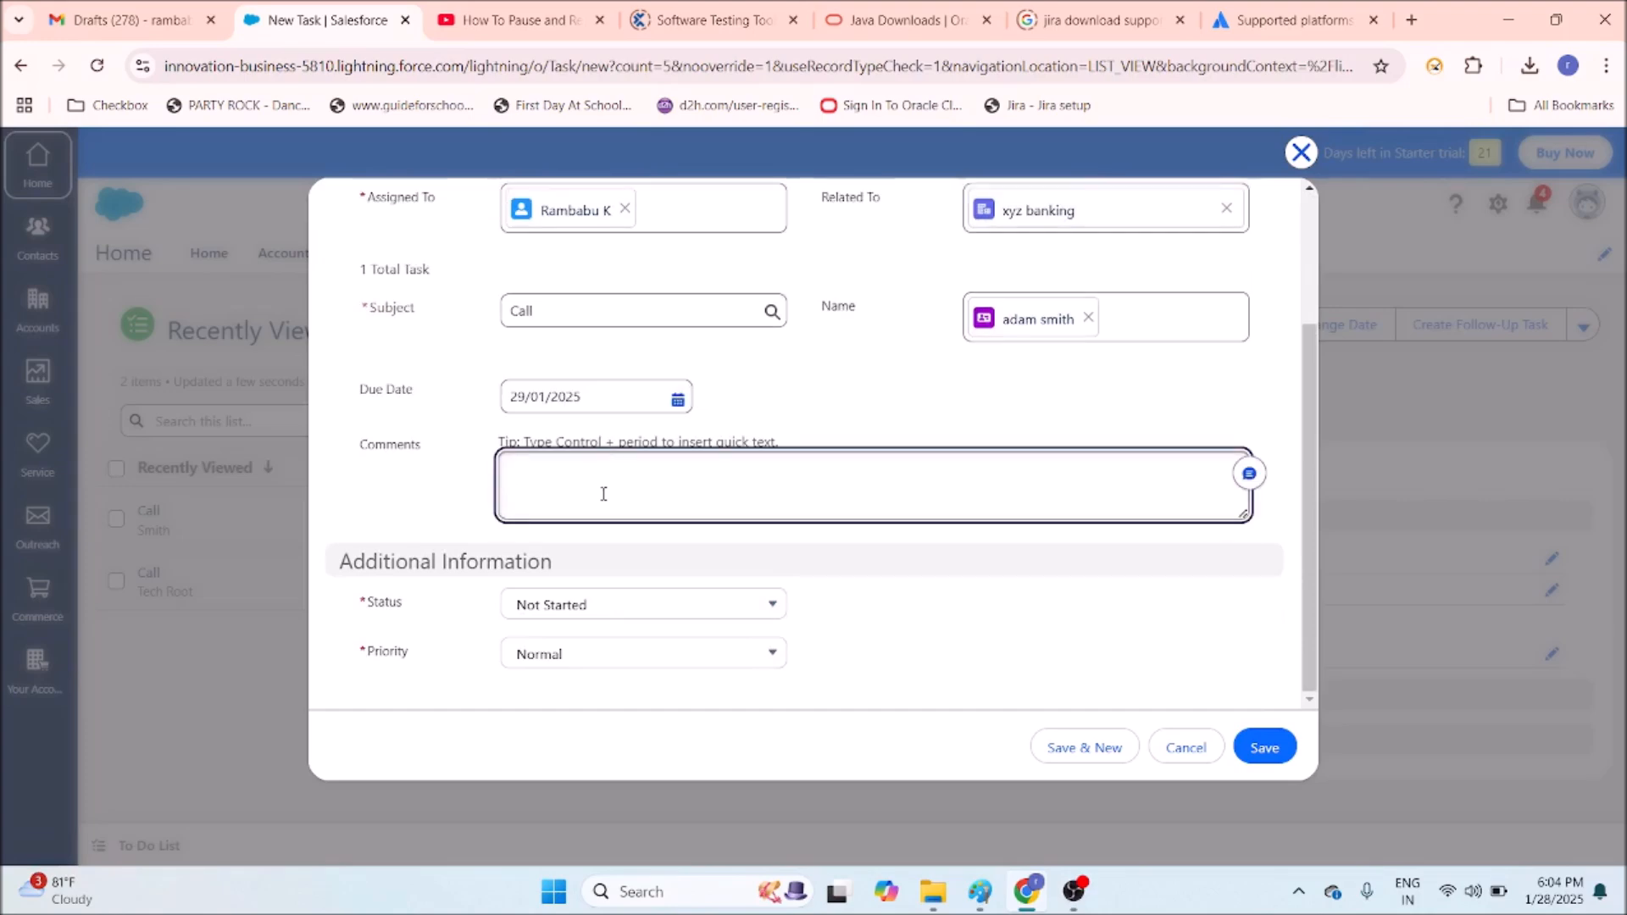
pyautogui.write('try to close this as soon as possible....call him and neg')
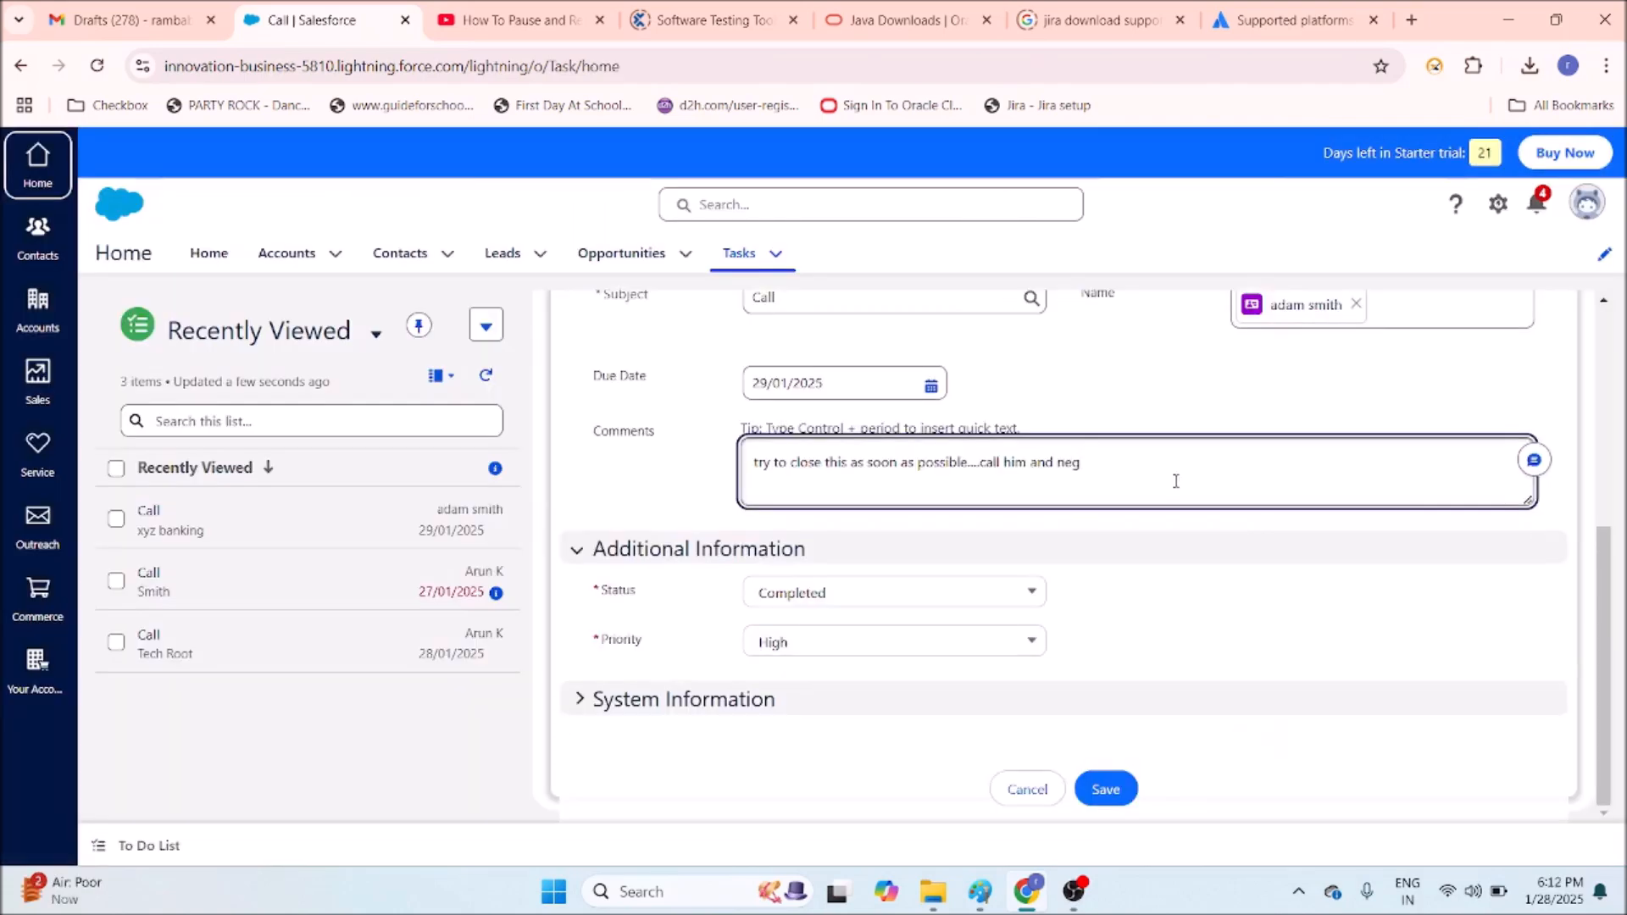
pyautogui.click(1101, 789)
pyautogui.scroll(1, 1055, 500)
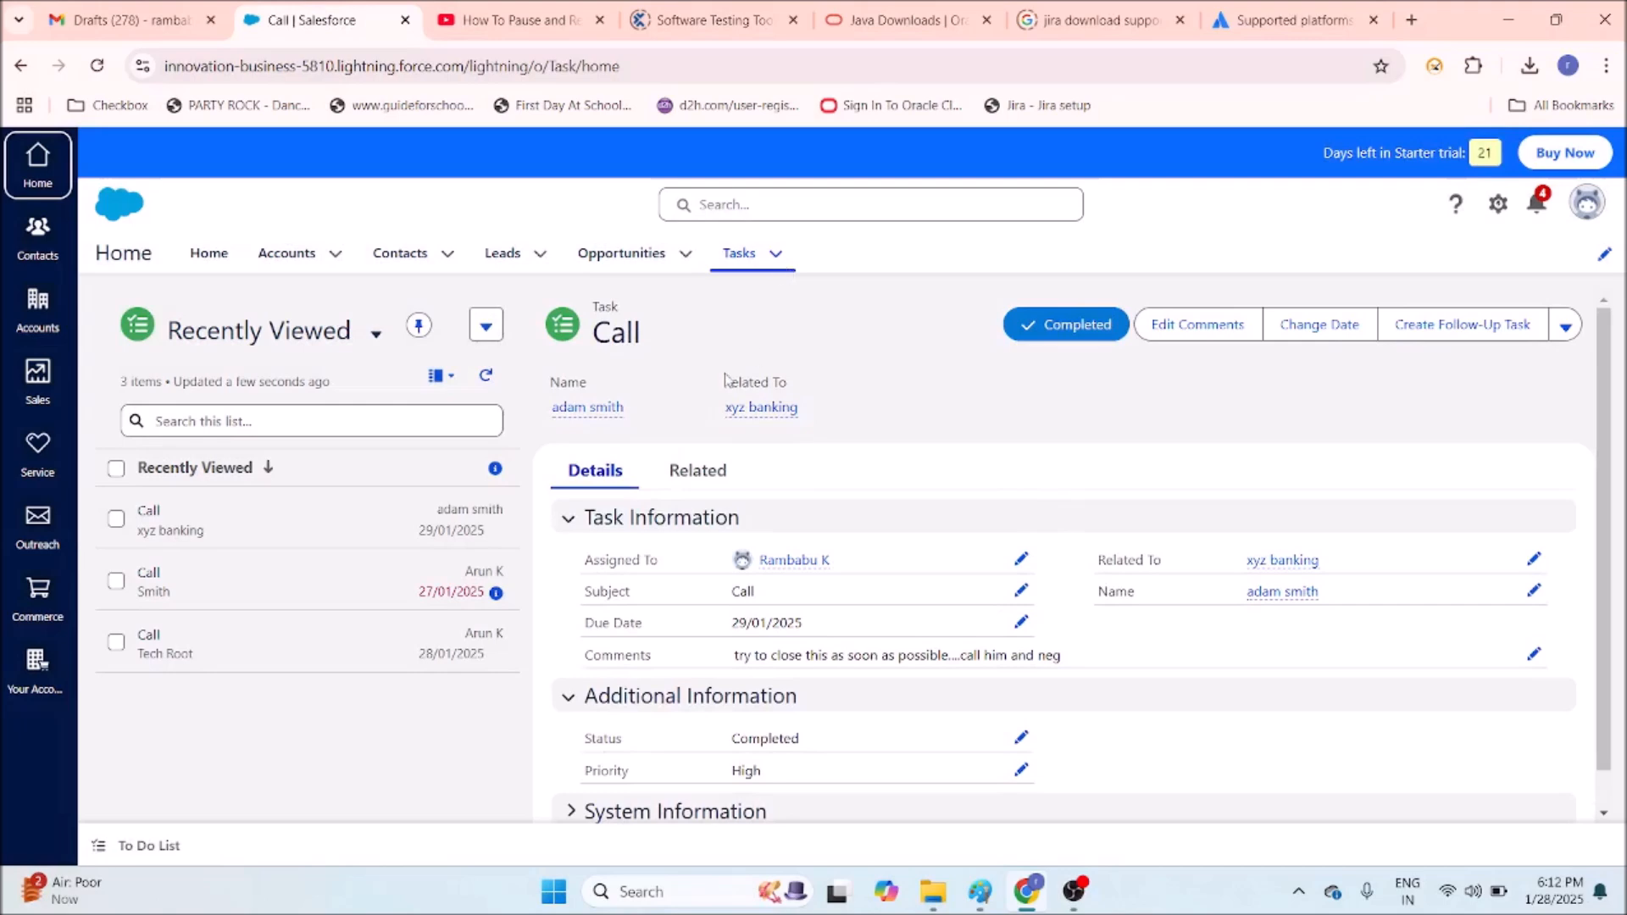
pyautogui.moveTo(773, 562)
pyautogui.click(1039, 331)
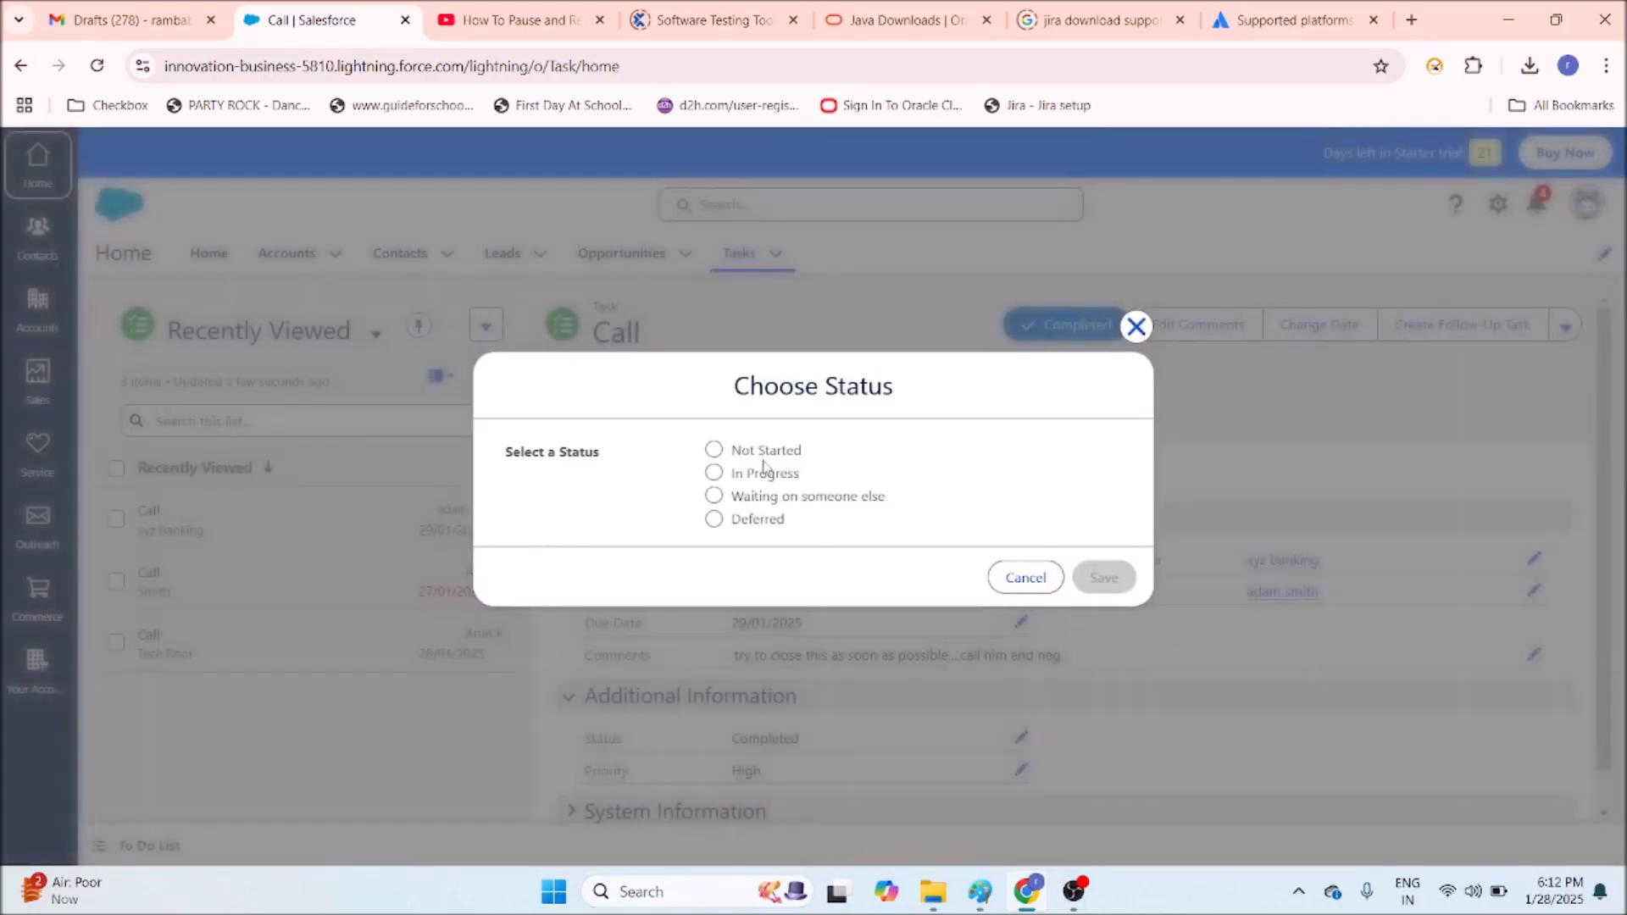
pyautogui.click(763, 454)
pyautogui.click(1100, 577)
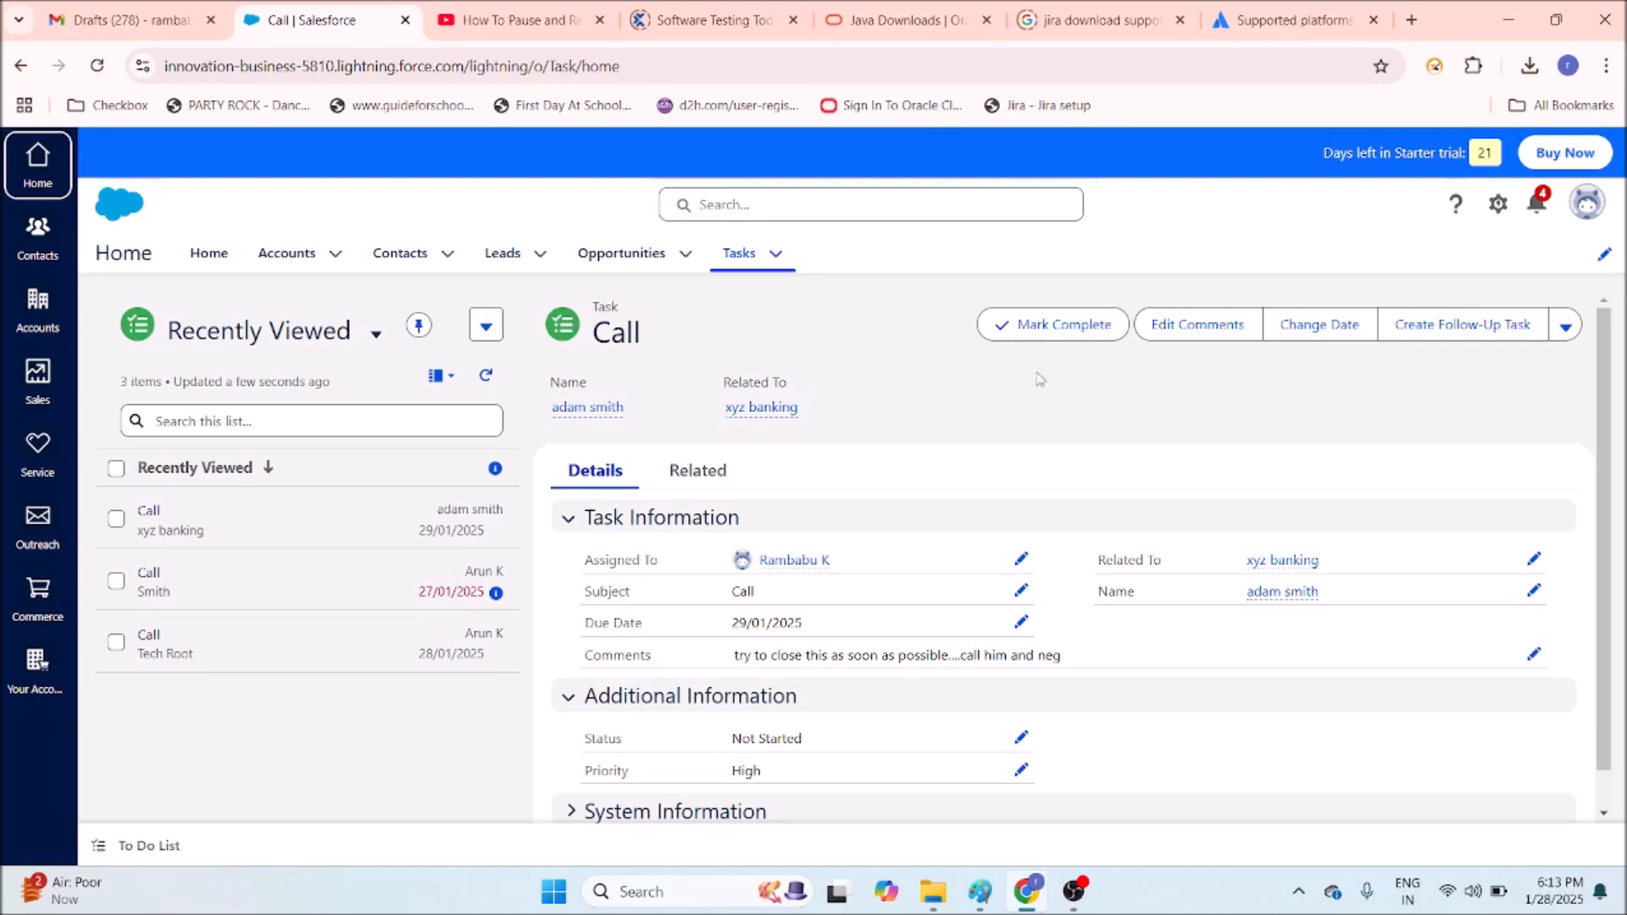
pyautogui.click(1034, 329)
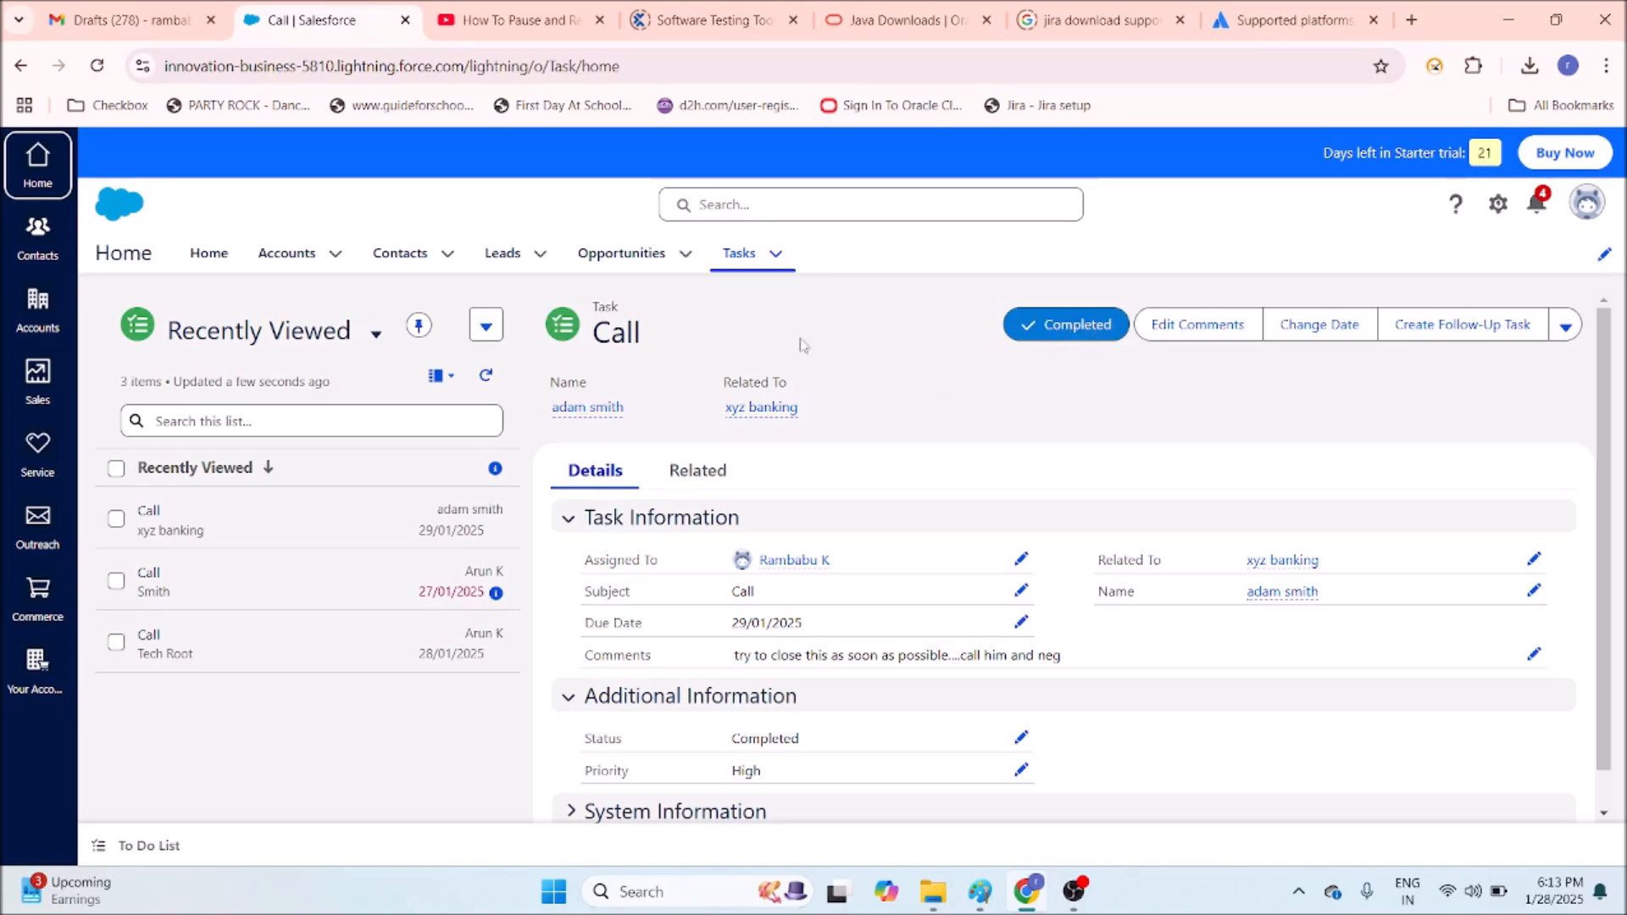
pyautogui.click(209, 254)
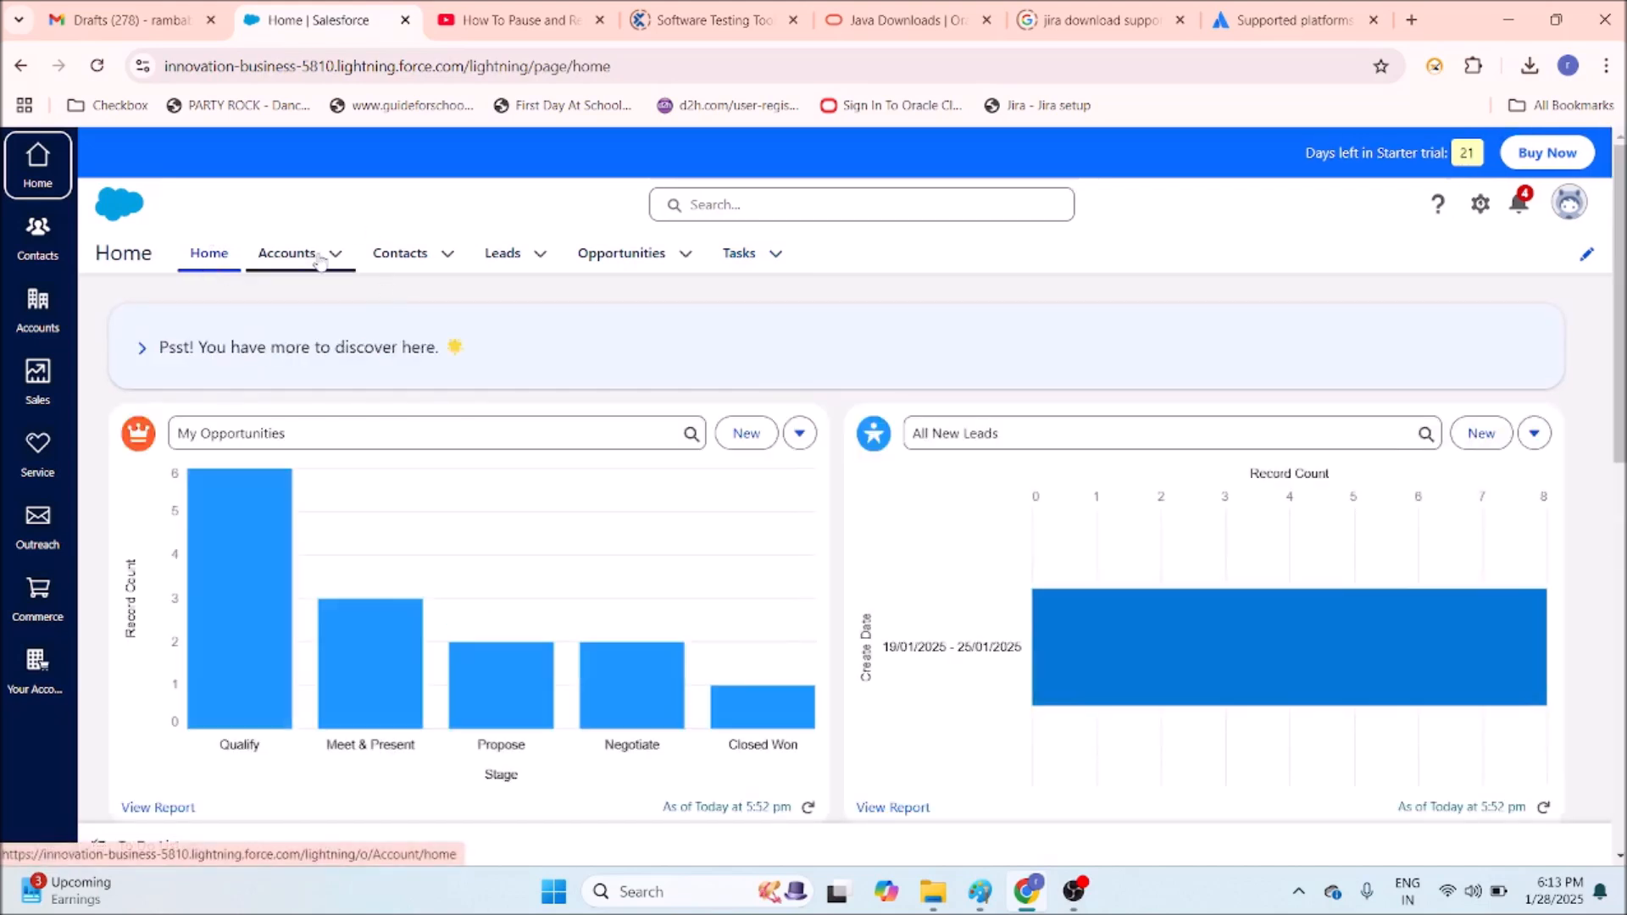
# Browse the Accounts and Contacts lists, return Home, and open the My Opportunities card options.
pyautogui.click(320, 261)
pyautogui.click(400, 256)
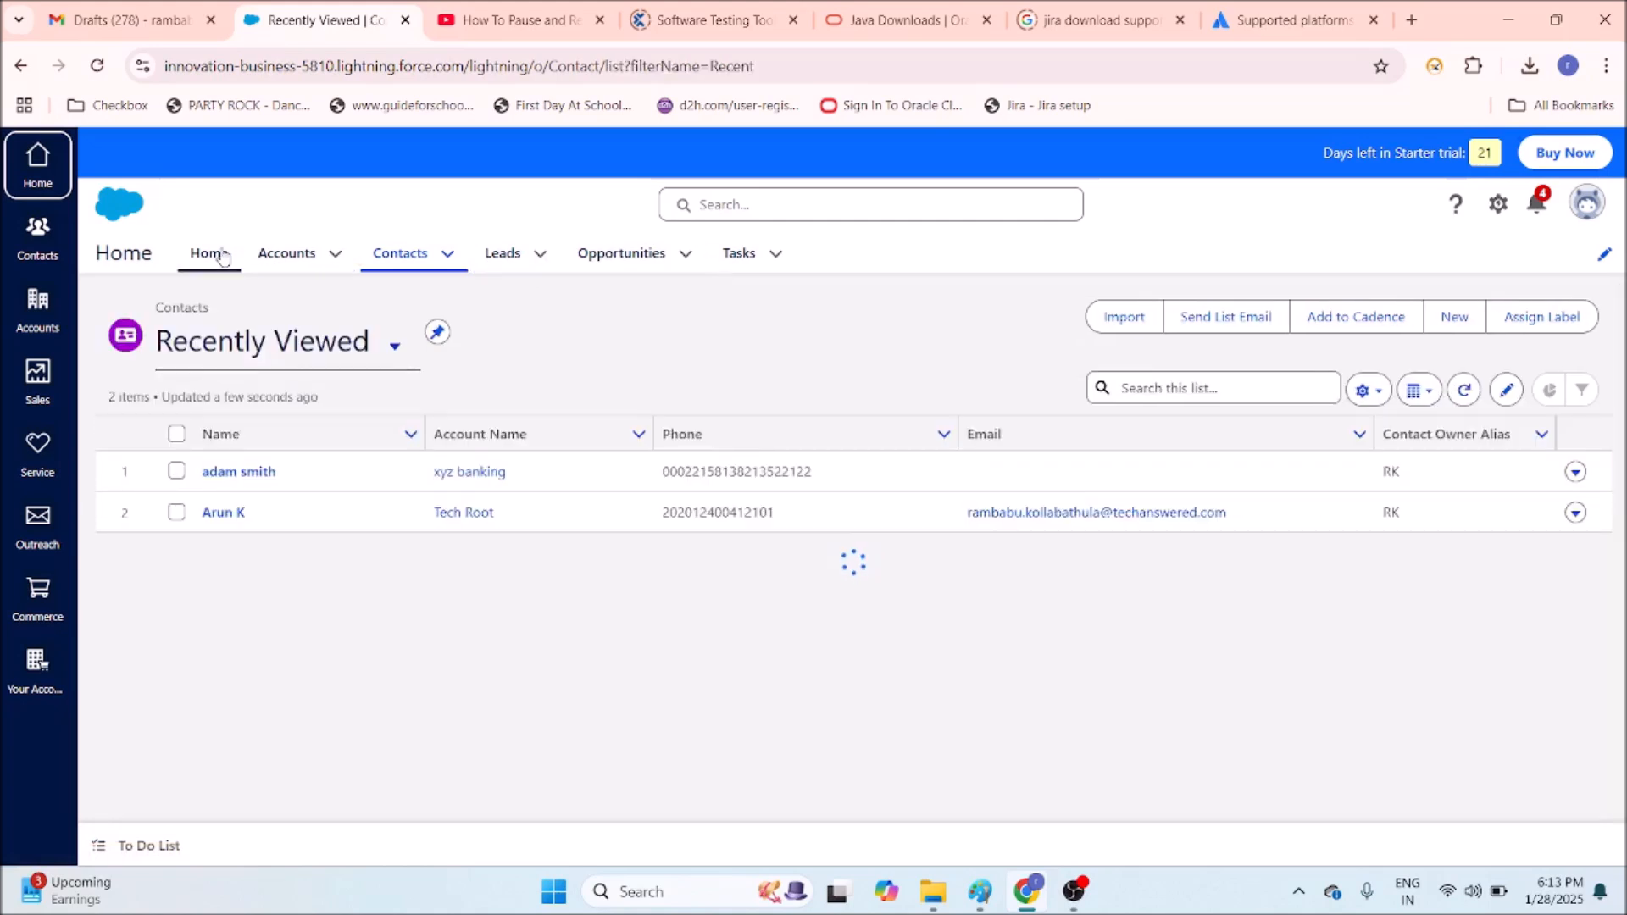
pyautogui.click(220, 254)
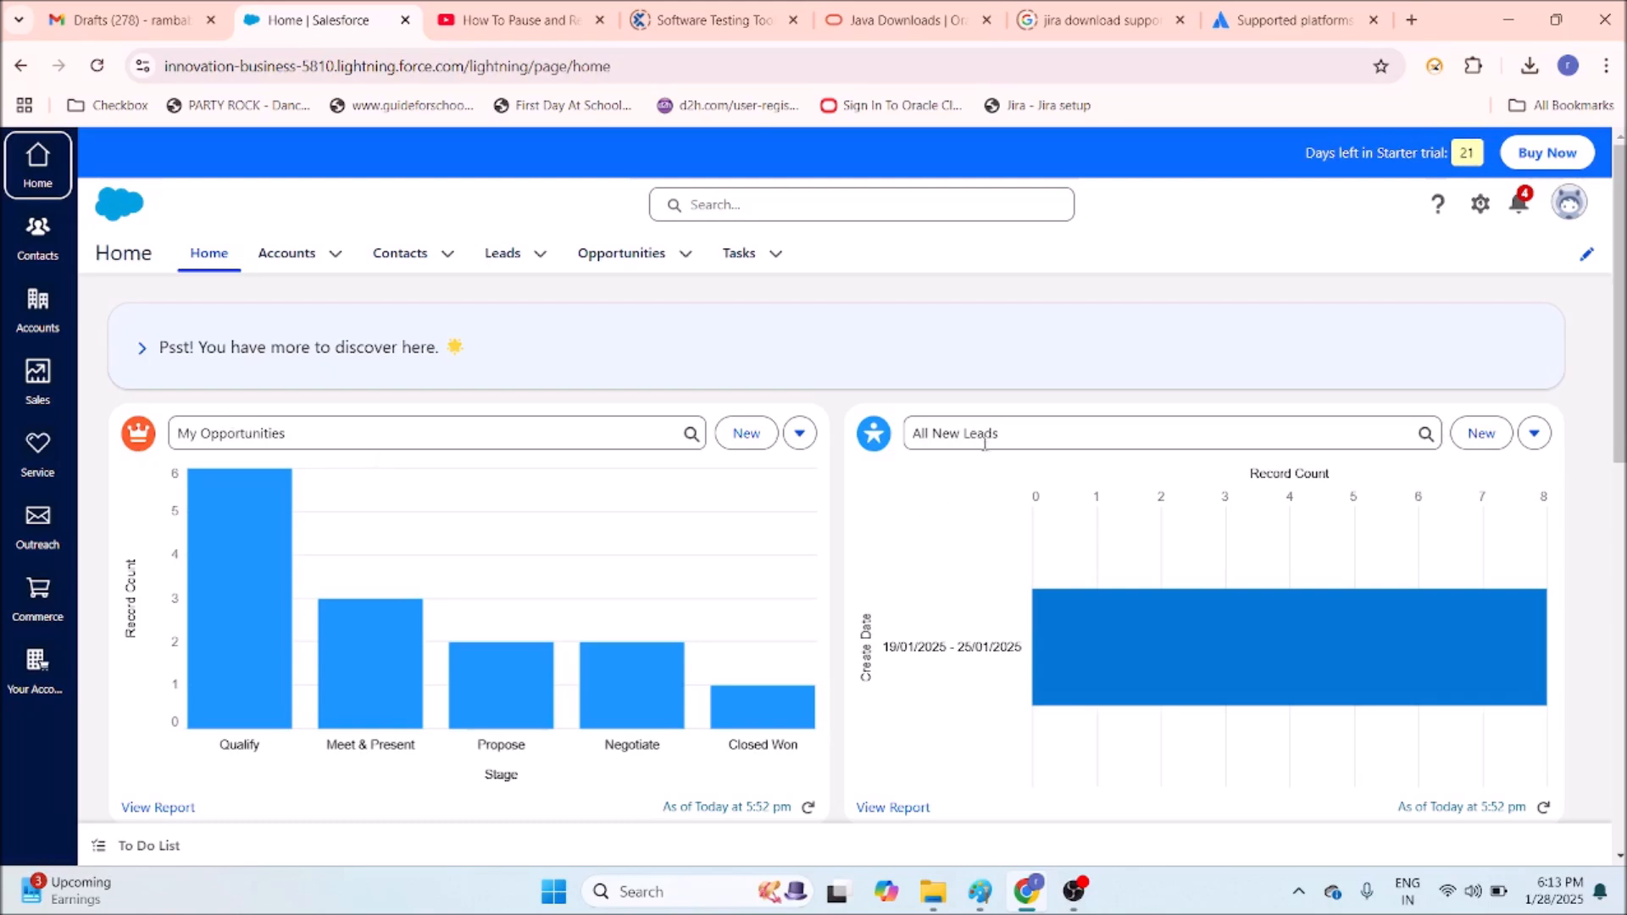
pyautogui.click(800, 434)
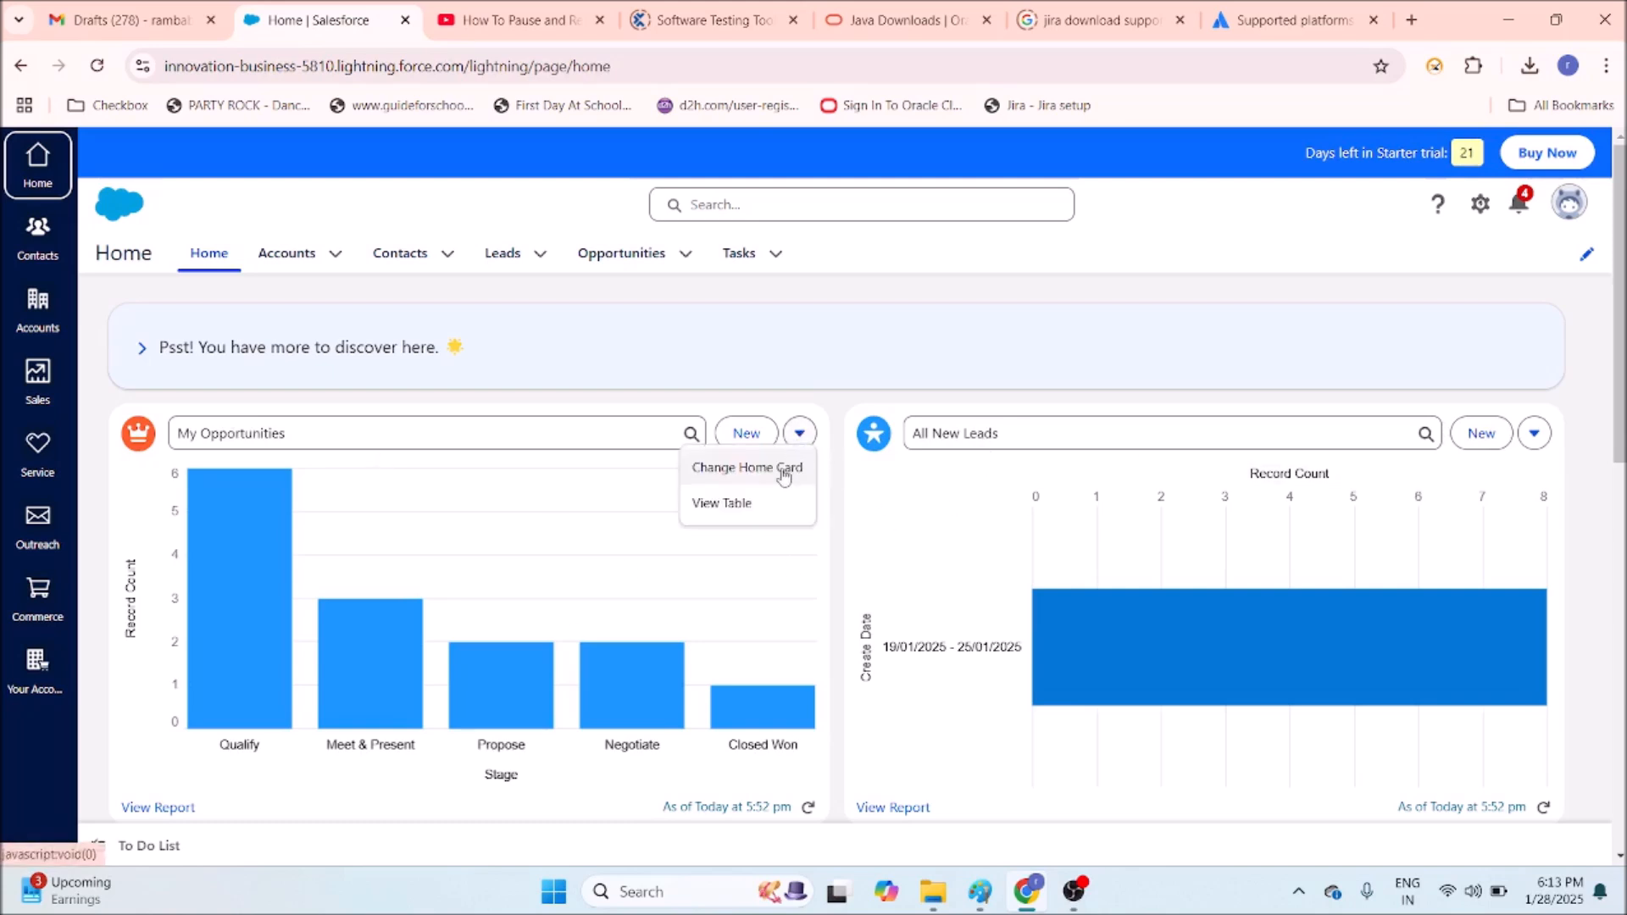
# Use Change Home Card to replace the My Open Cases card with Opportunities.
pyautogui.click(1110, 327)
pyautogui.scroll(-4, 1199, 378)
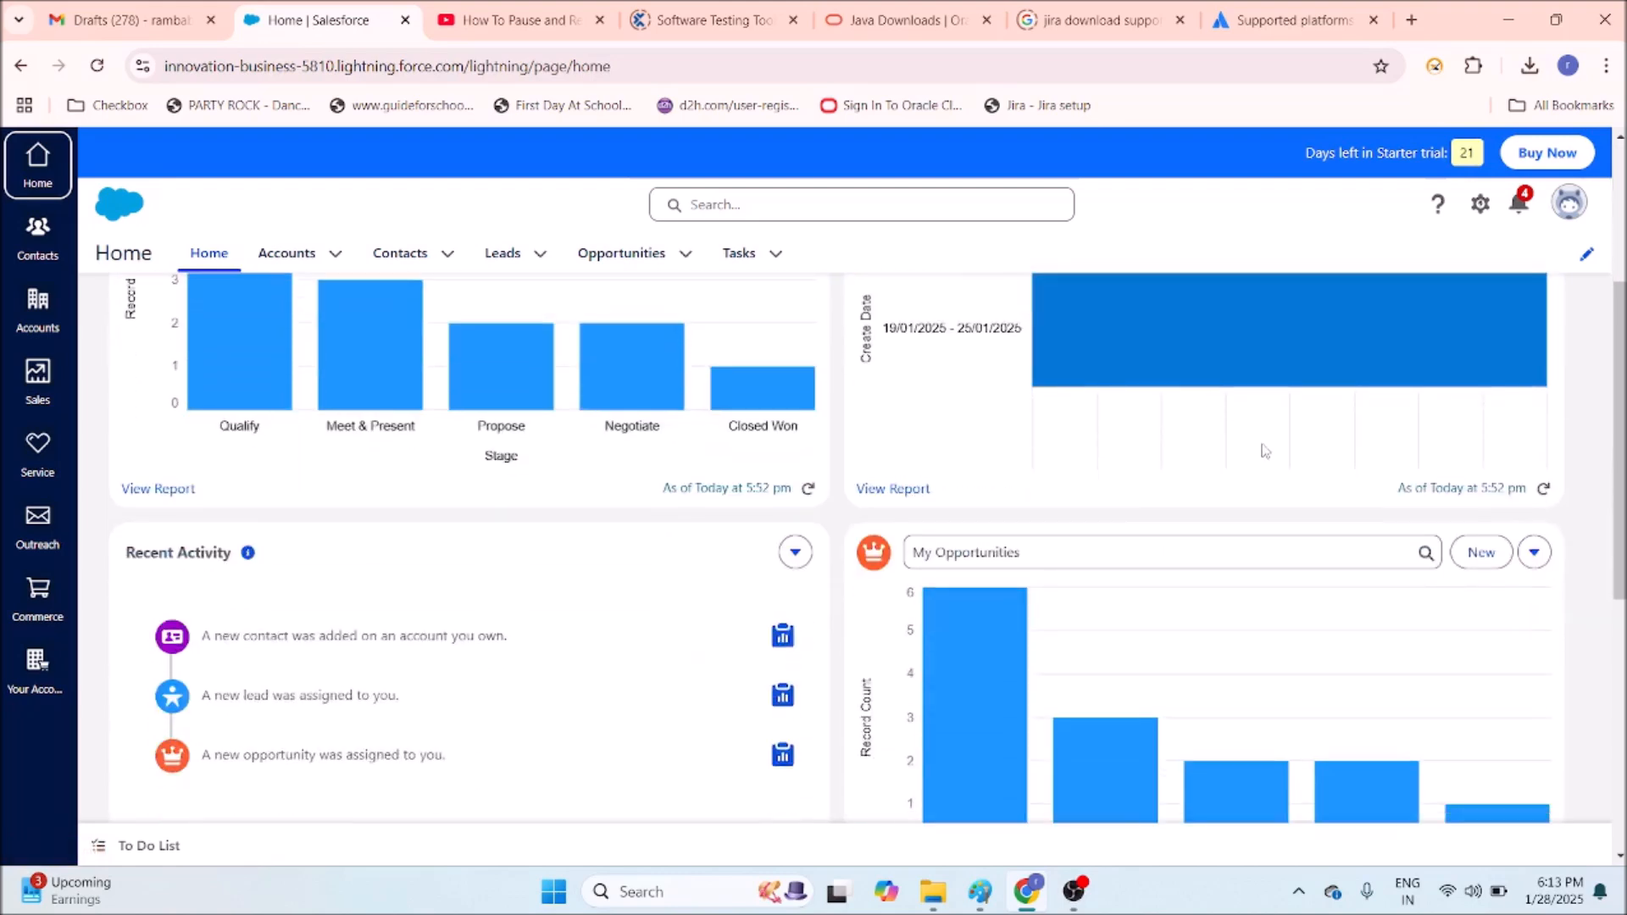
pyautogui.scroll(-6, 1262, 447)
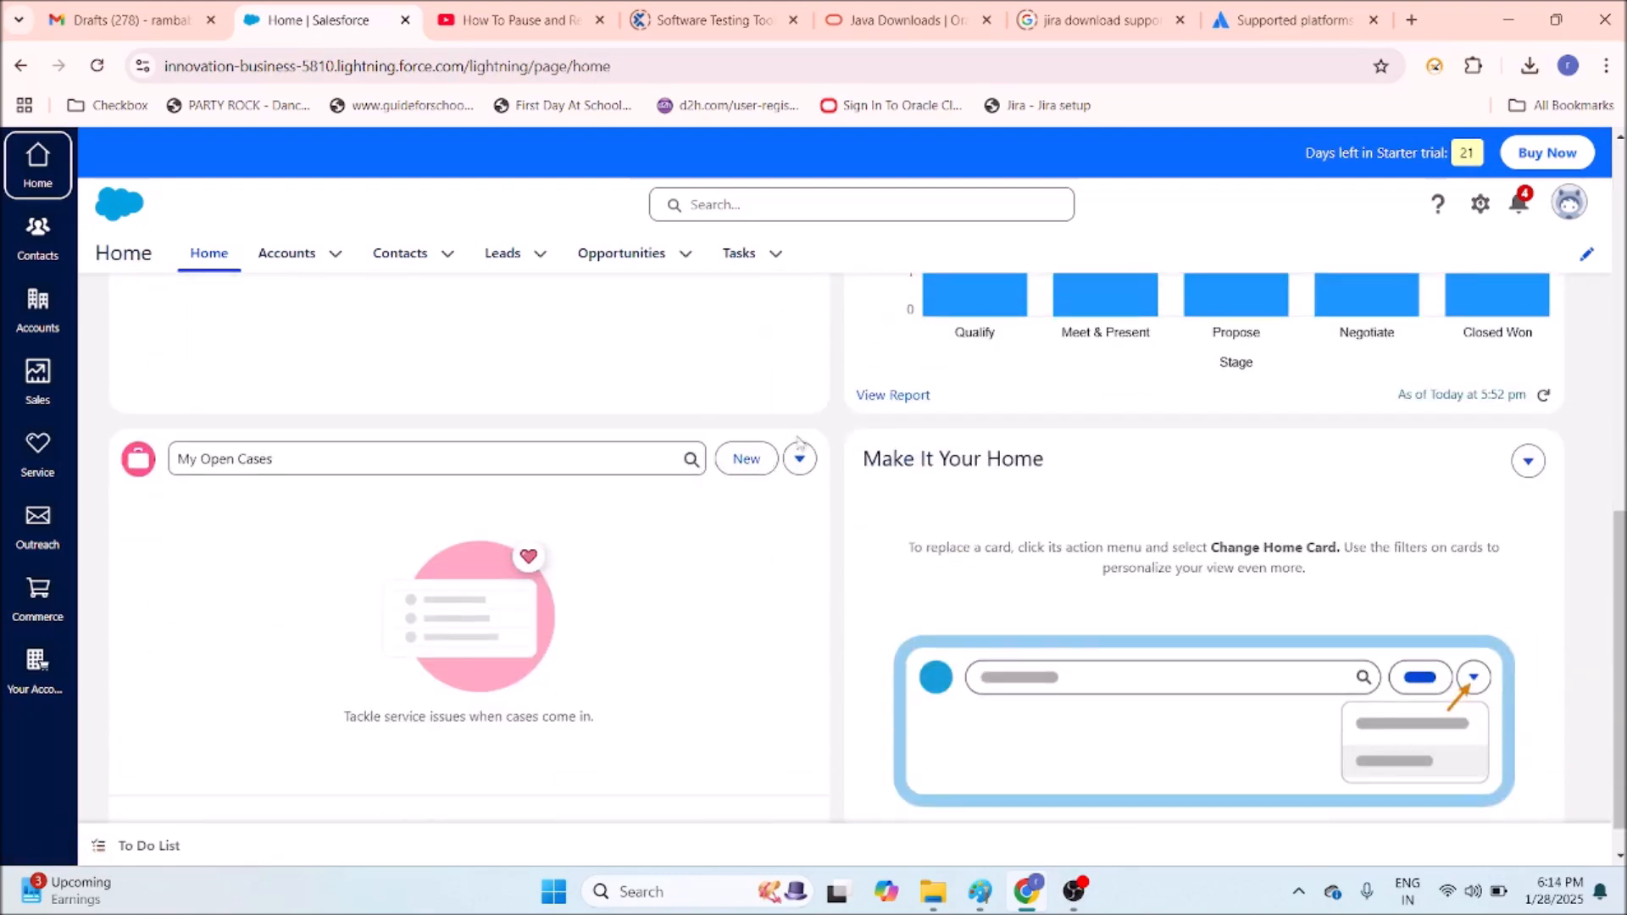
pyautogui.click(799, 458)
pyautogui.click(779, 495)
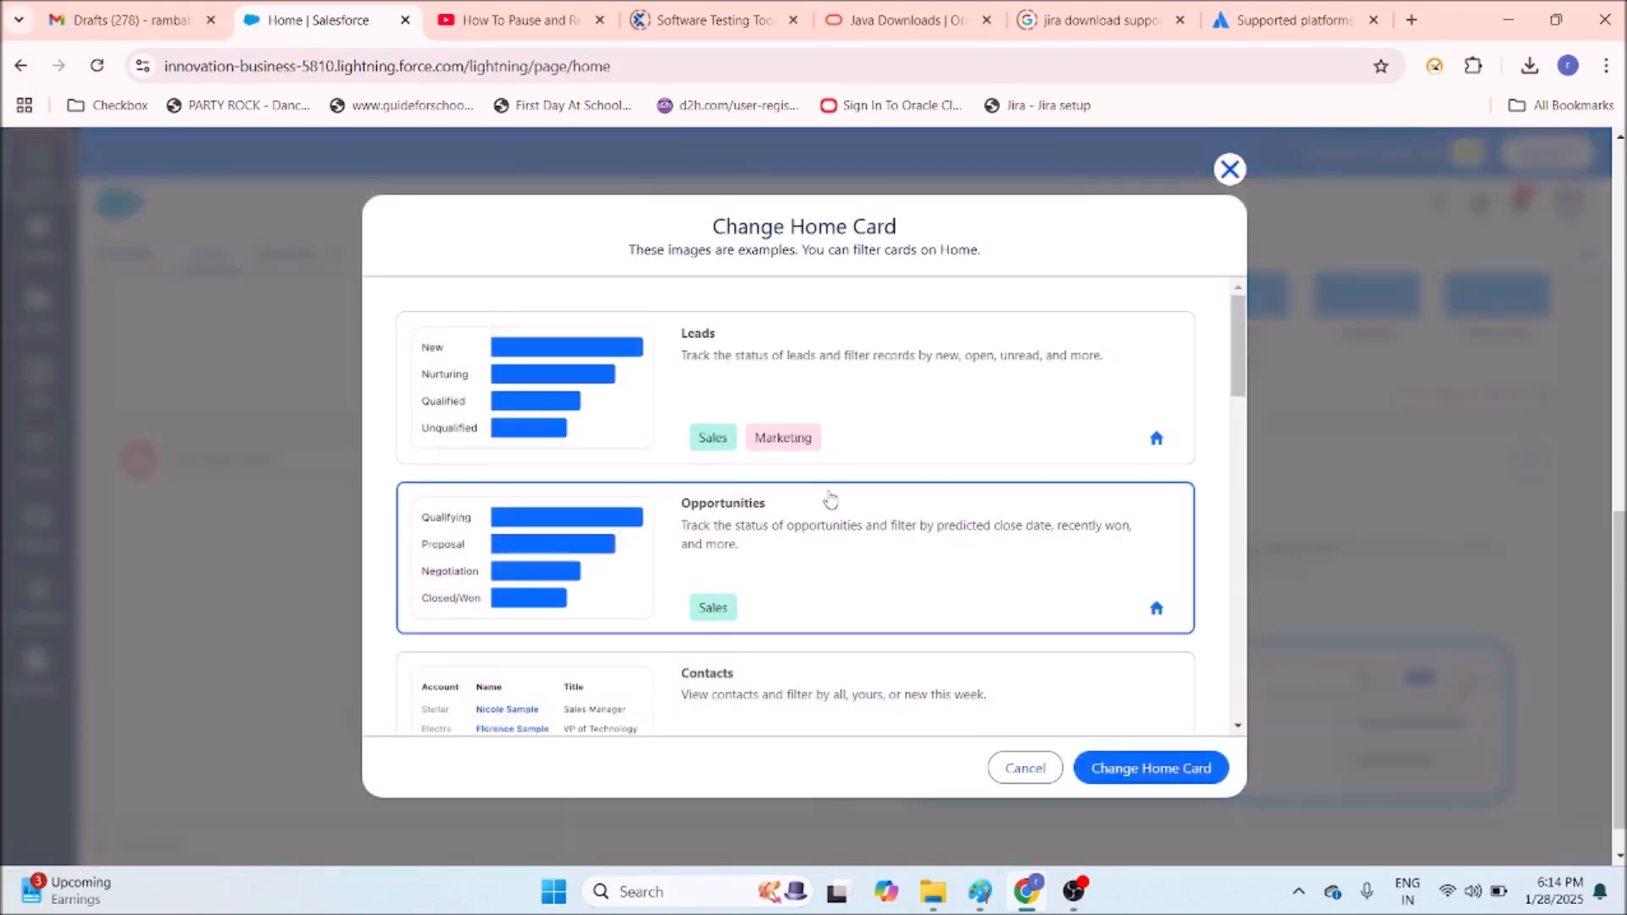
pyautogui.scroll(-15, 830, 500)
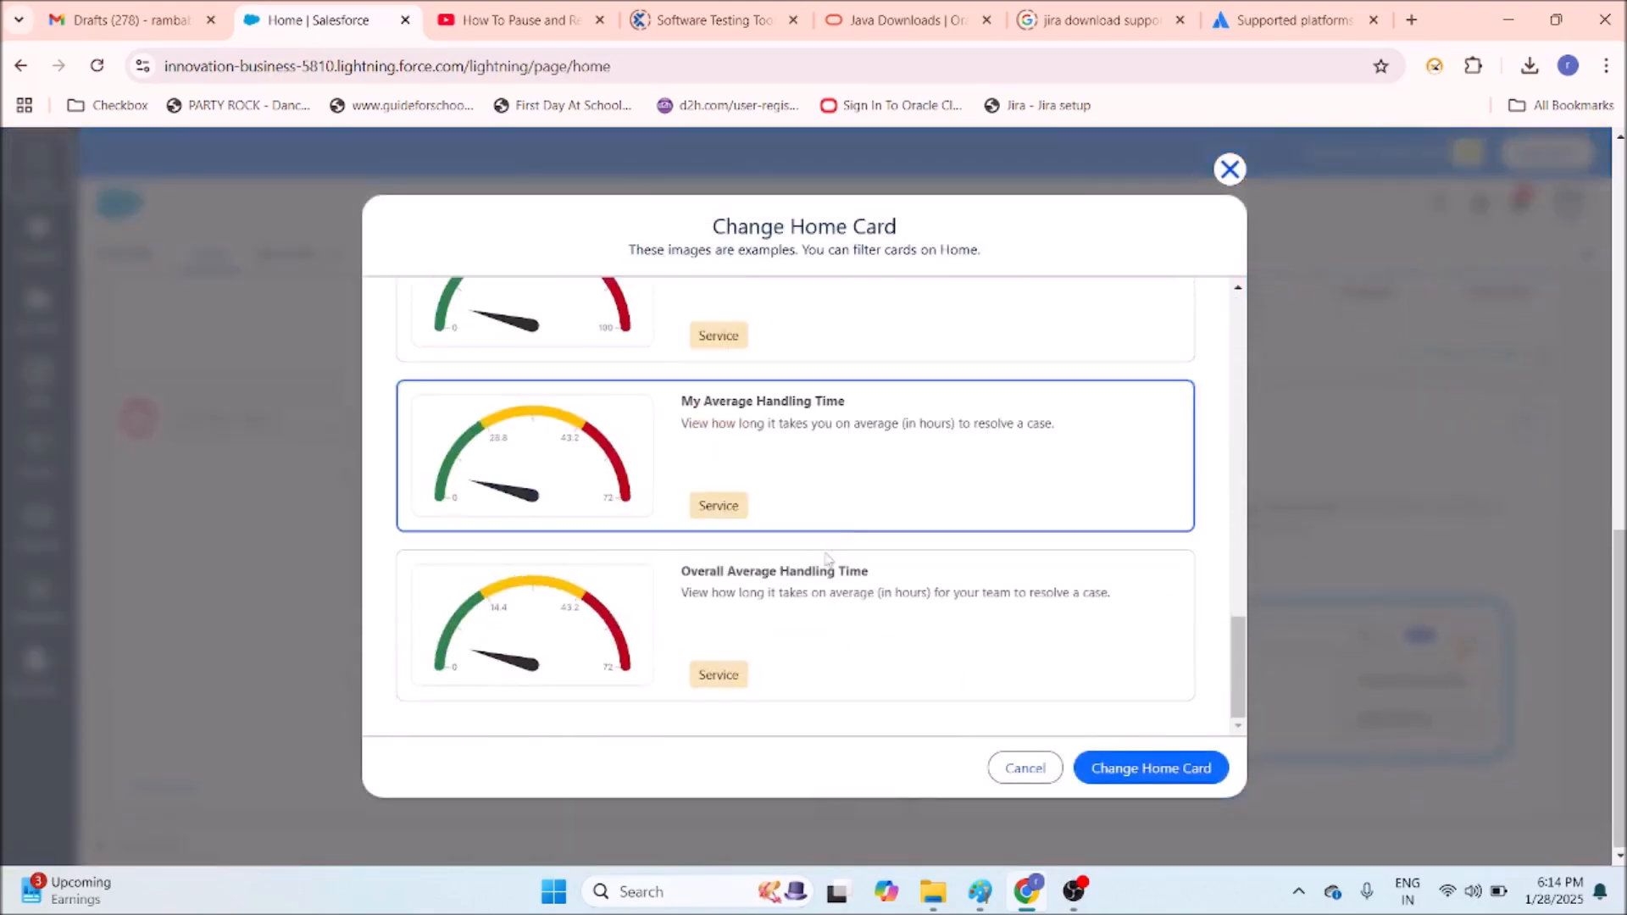
pyautogui.scroll(15, 828, 559)
pyautogui.click(834, 563)
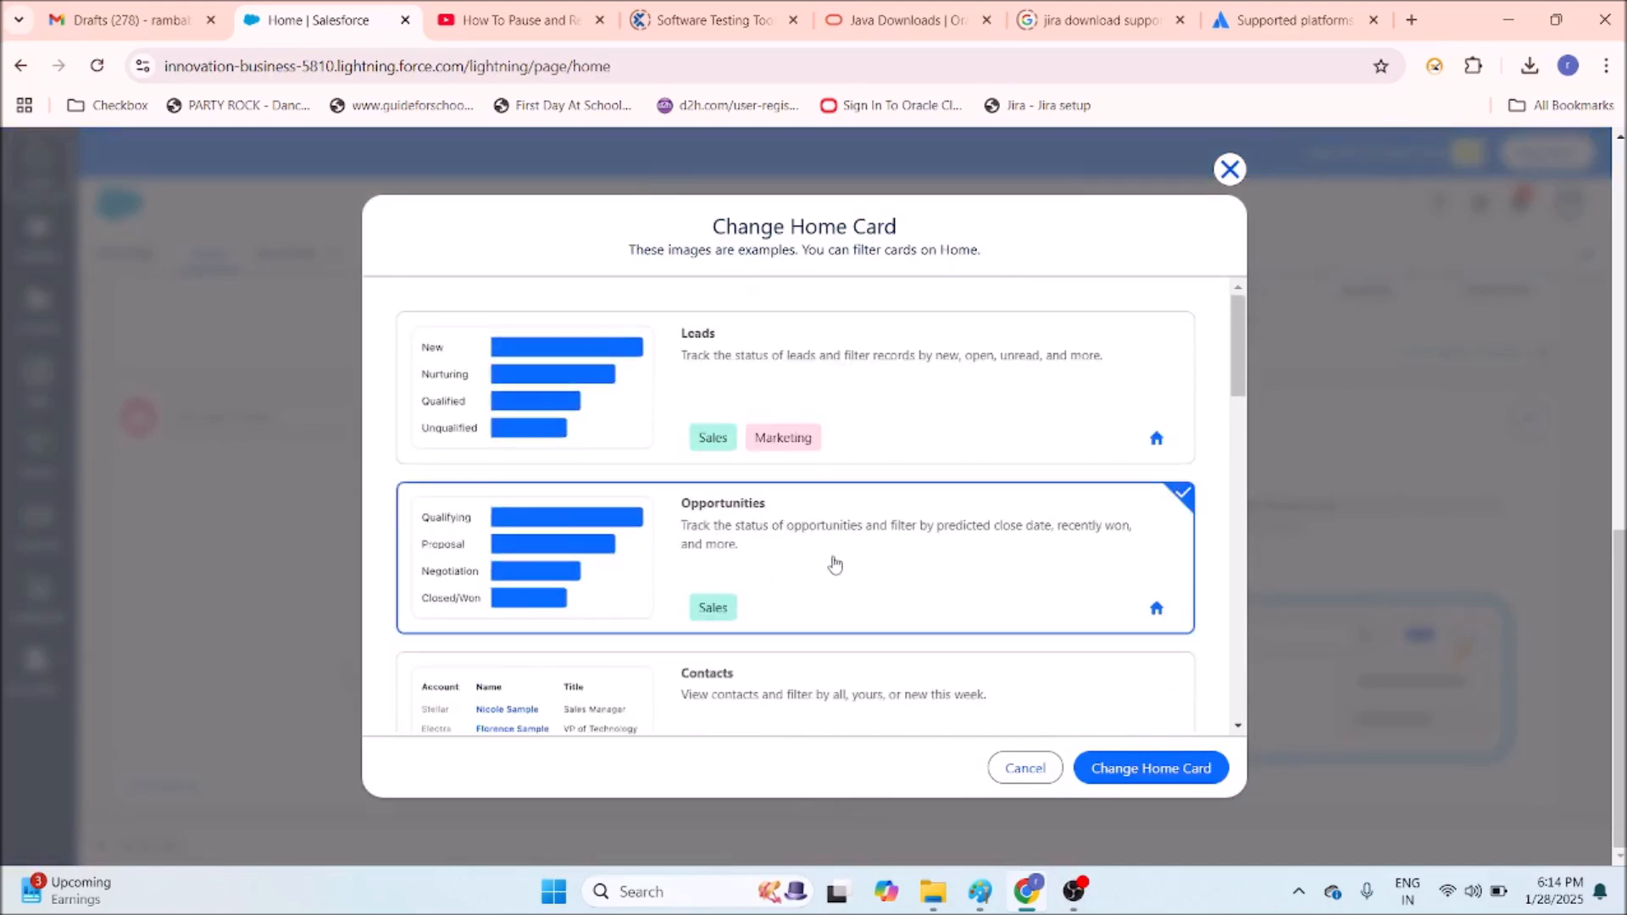
pyautogui.click(1132, 768)
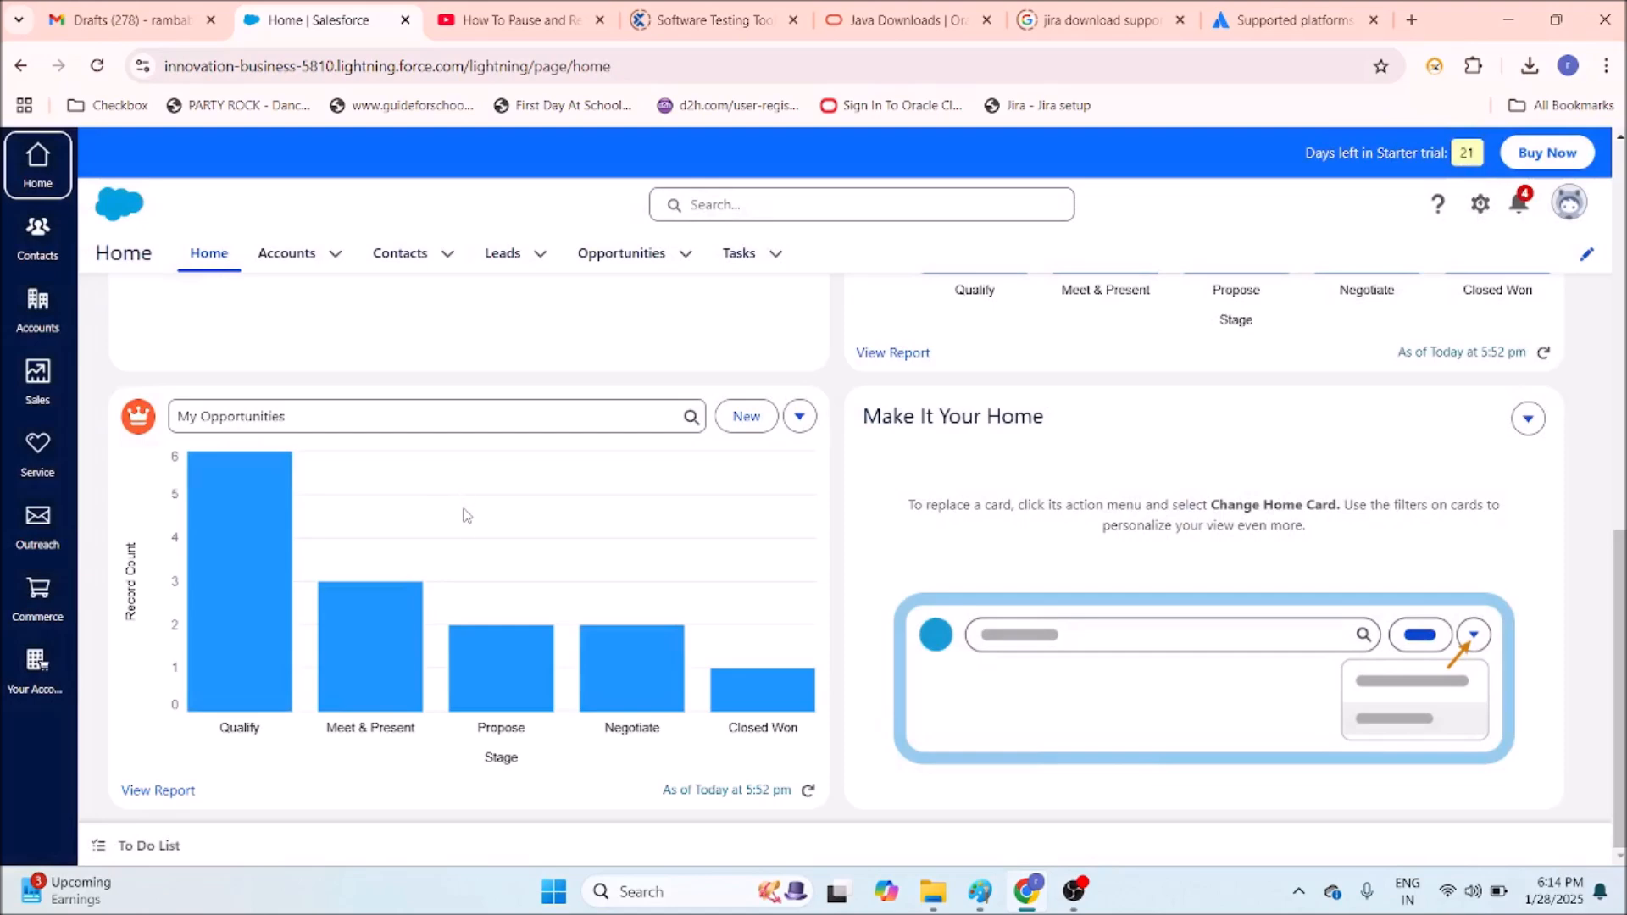
pyautogui.scroll(-3, 402, 555)
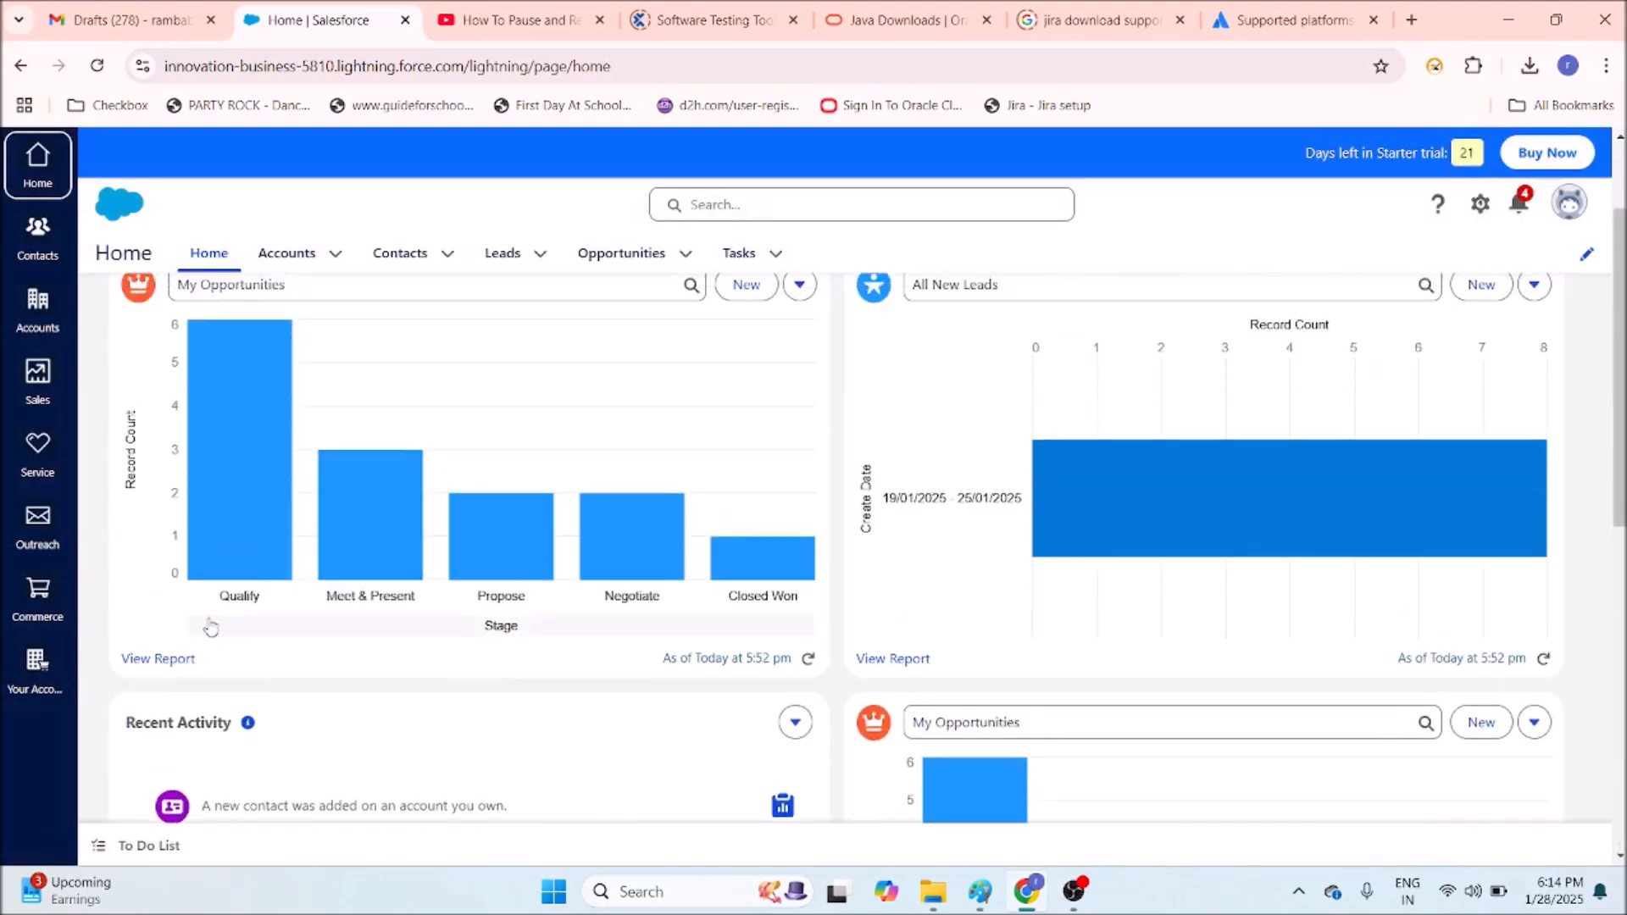
pyautogui.click(172, 660)
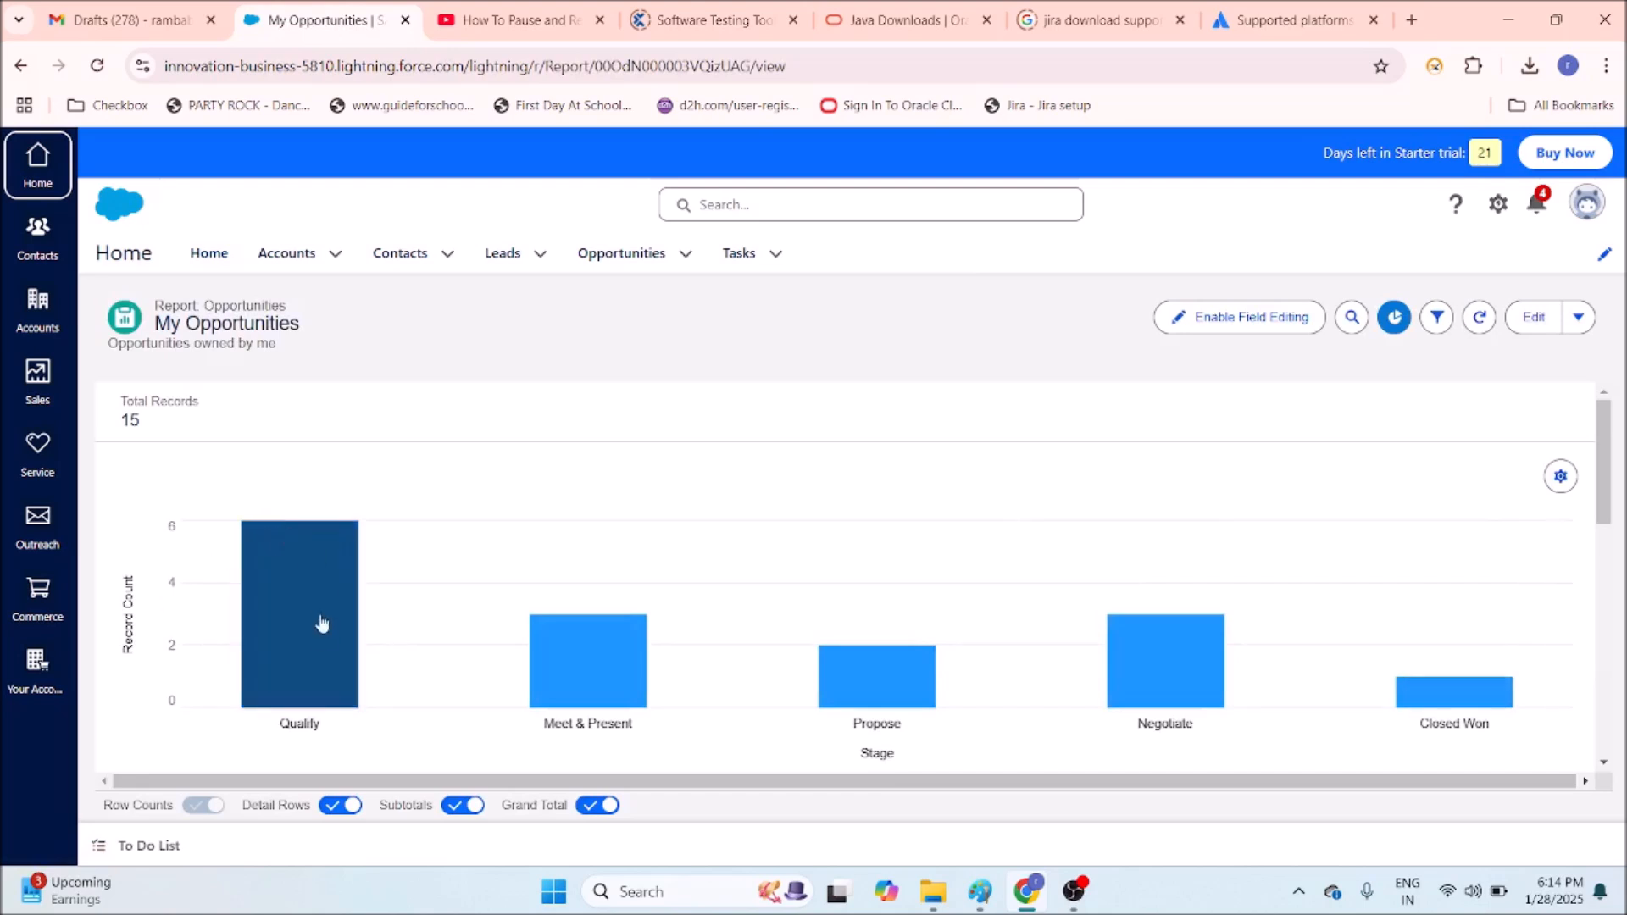
pyautogui.moveTo(307, 657)
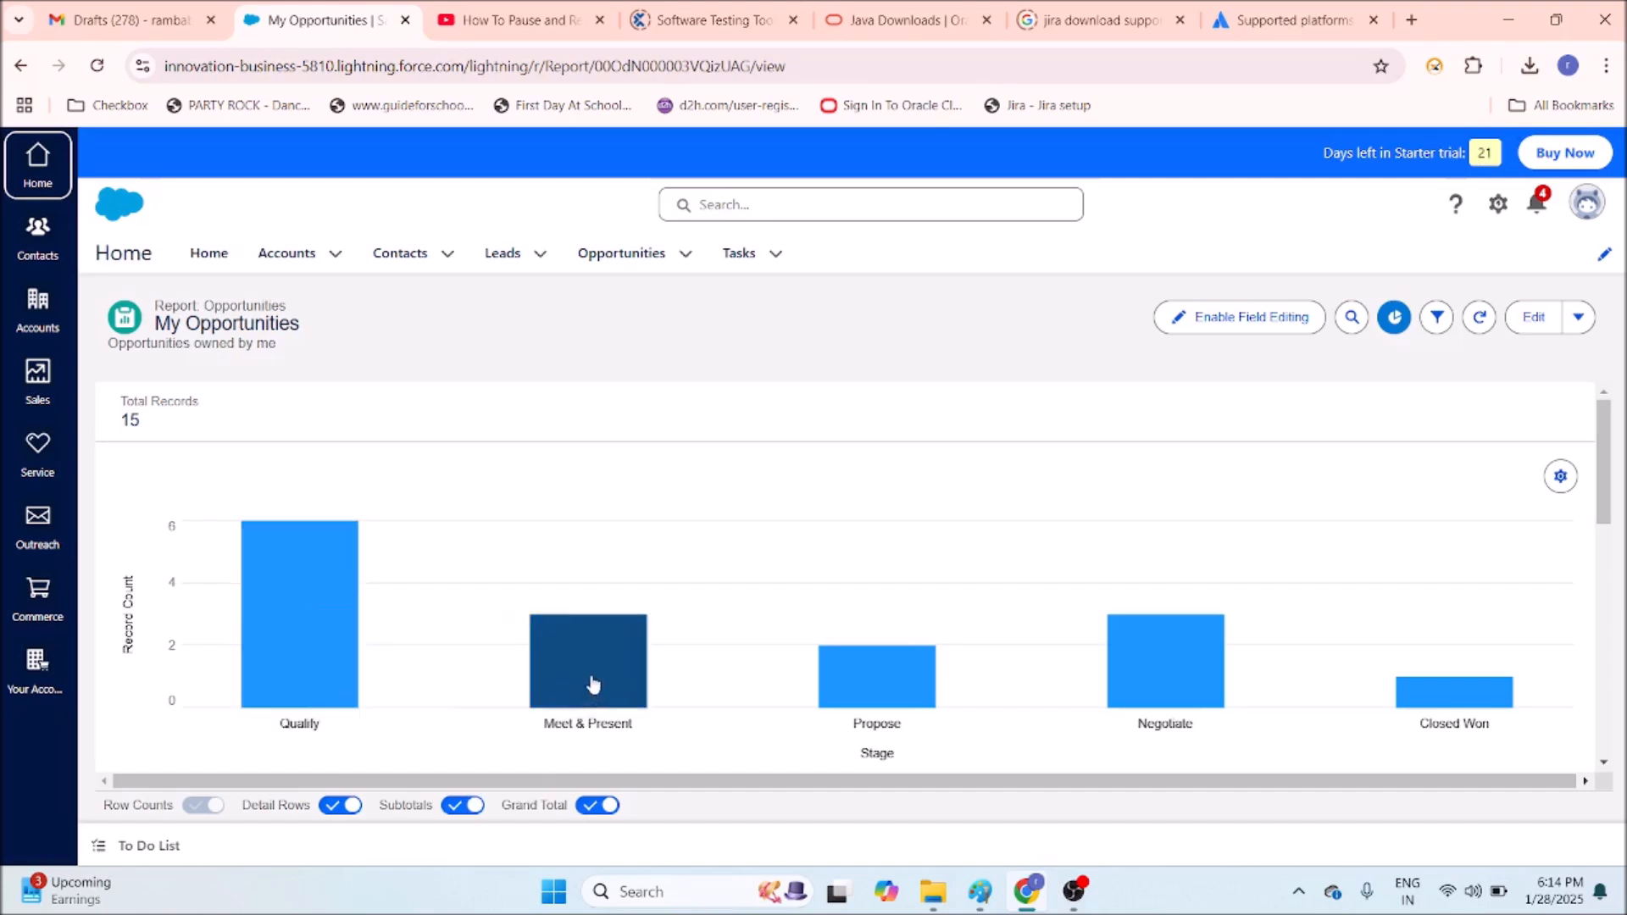
pyautogui.moveTo(594, 685)
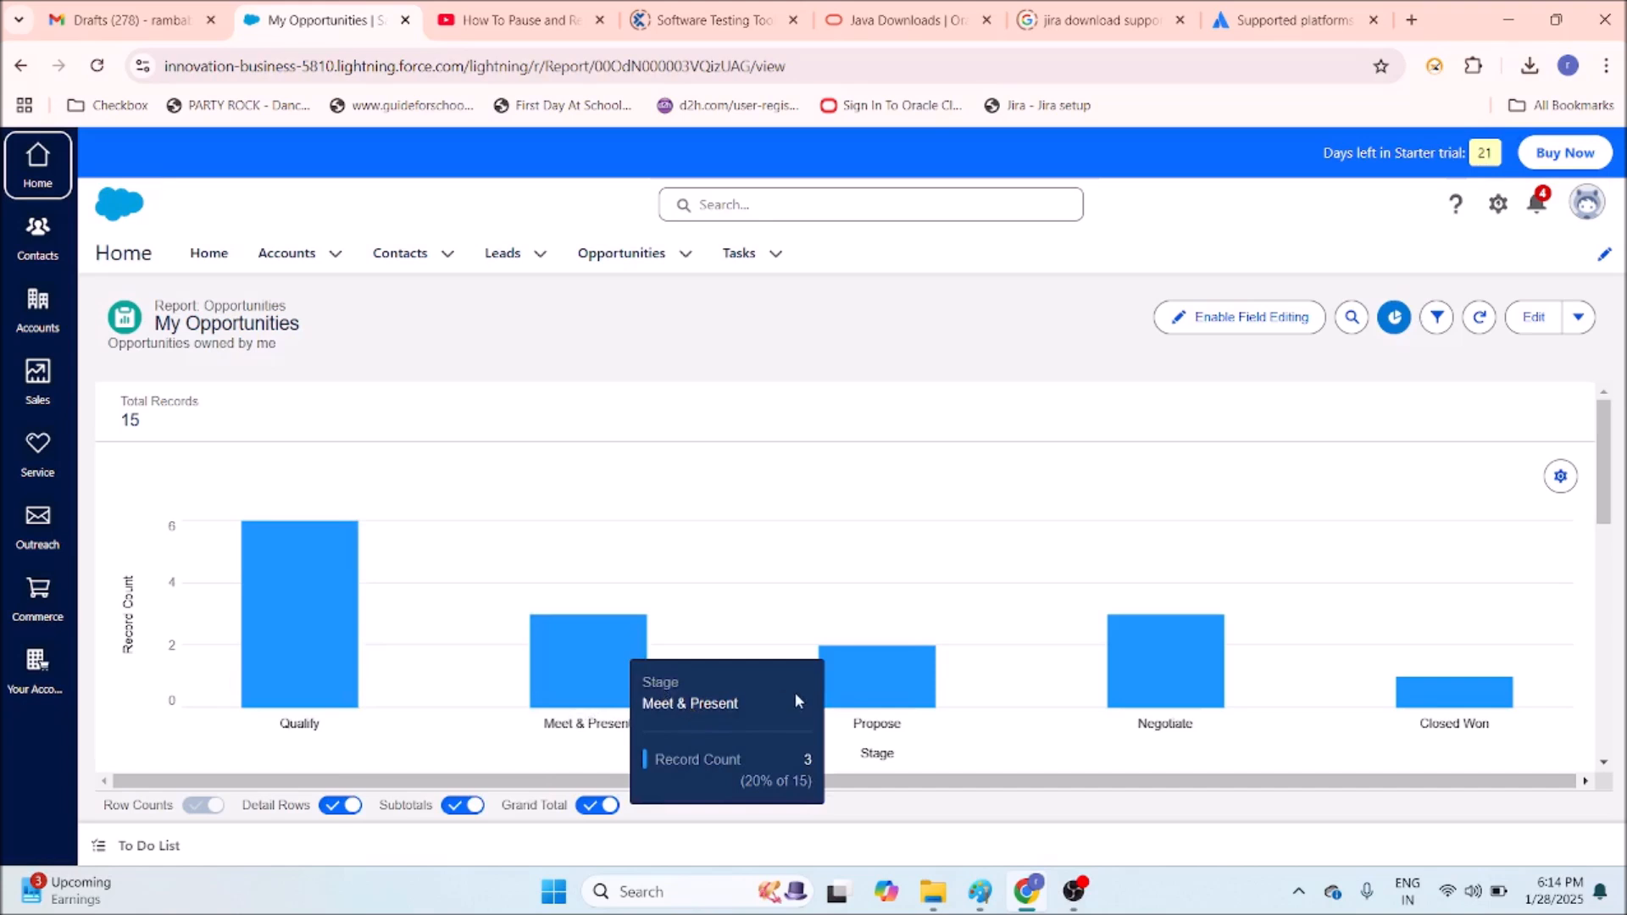
pyautogui.moveTo(862, 701)
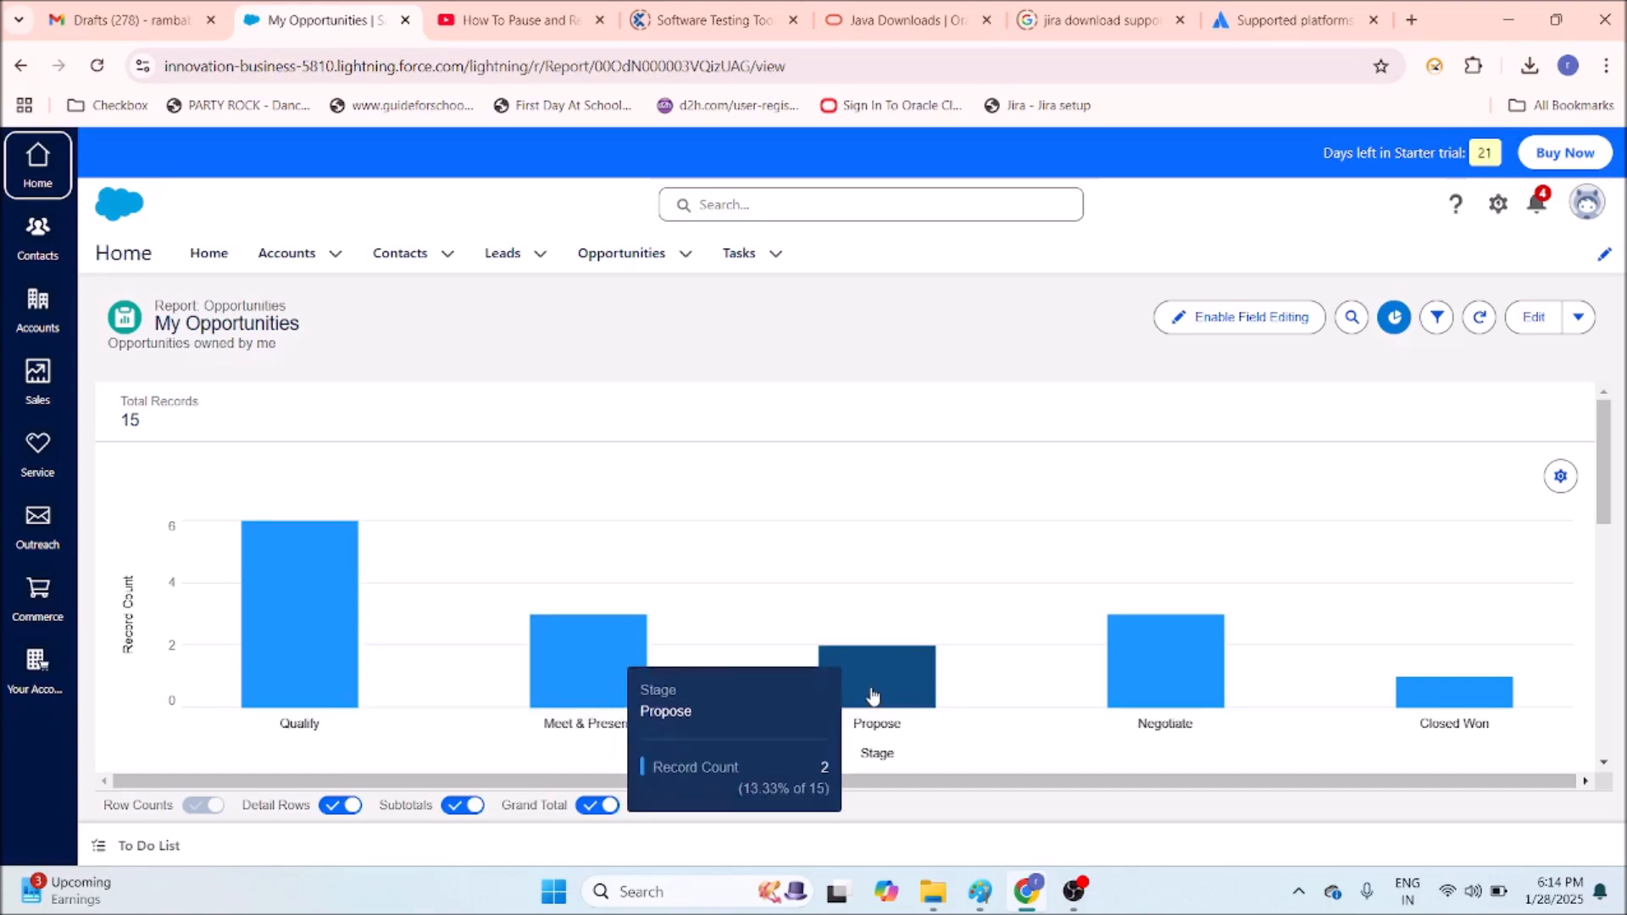
pyautogui.moveTo(1209, 684)
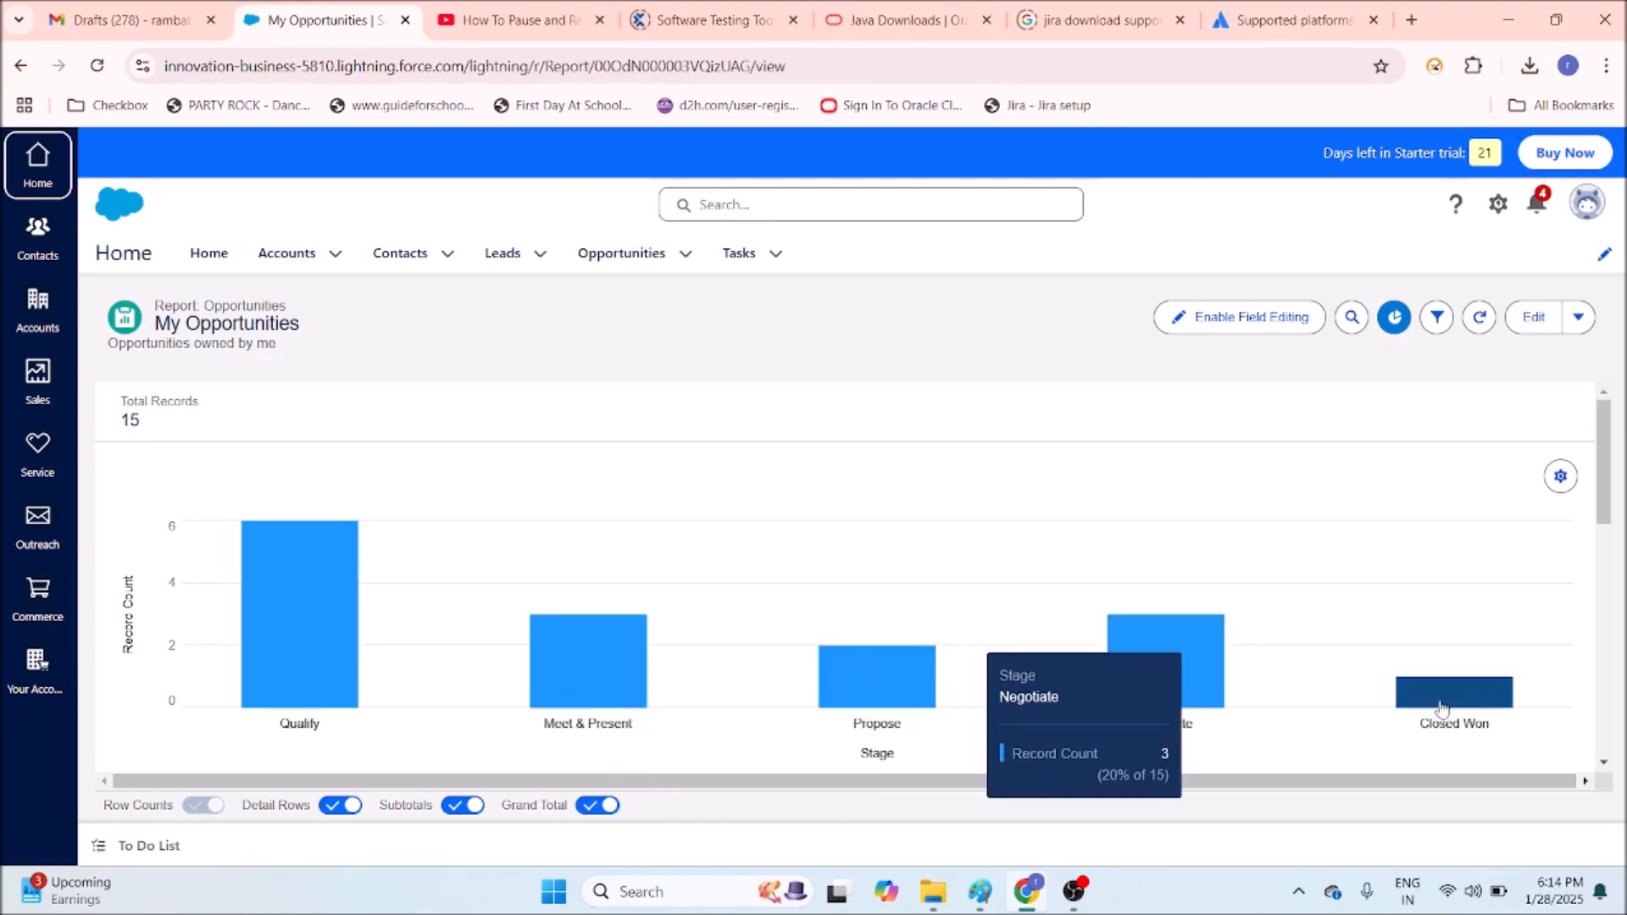
pyautogui.moveTo(1445, 701)
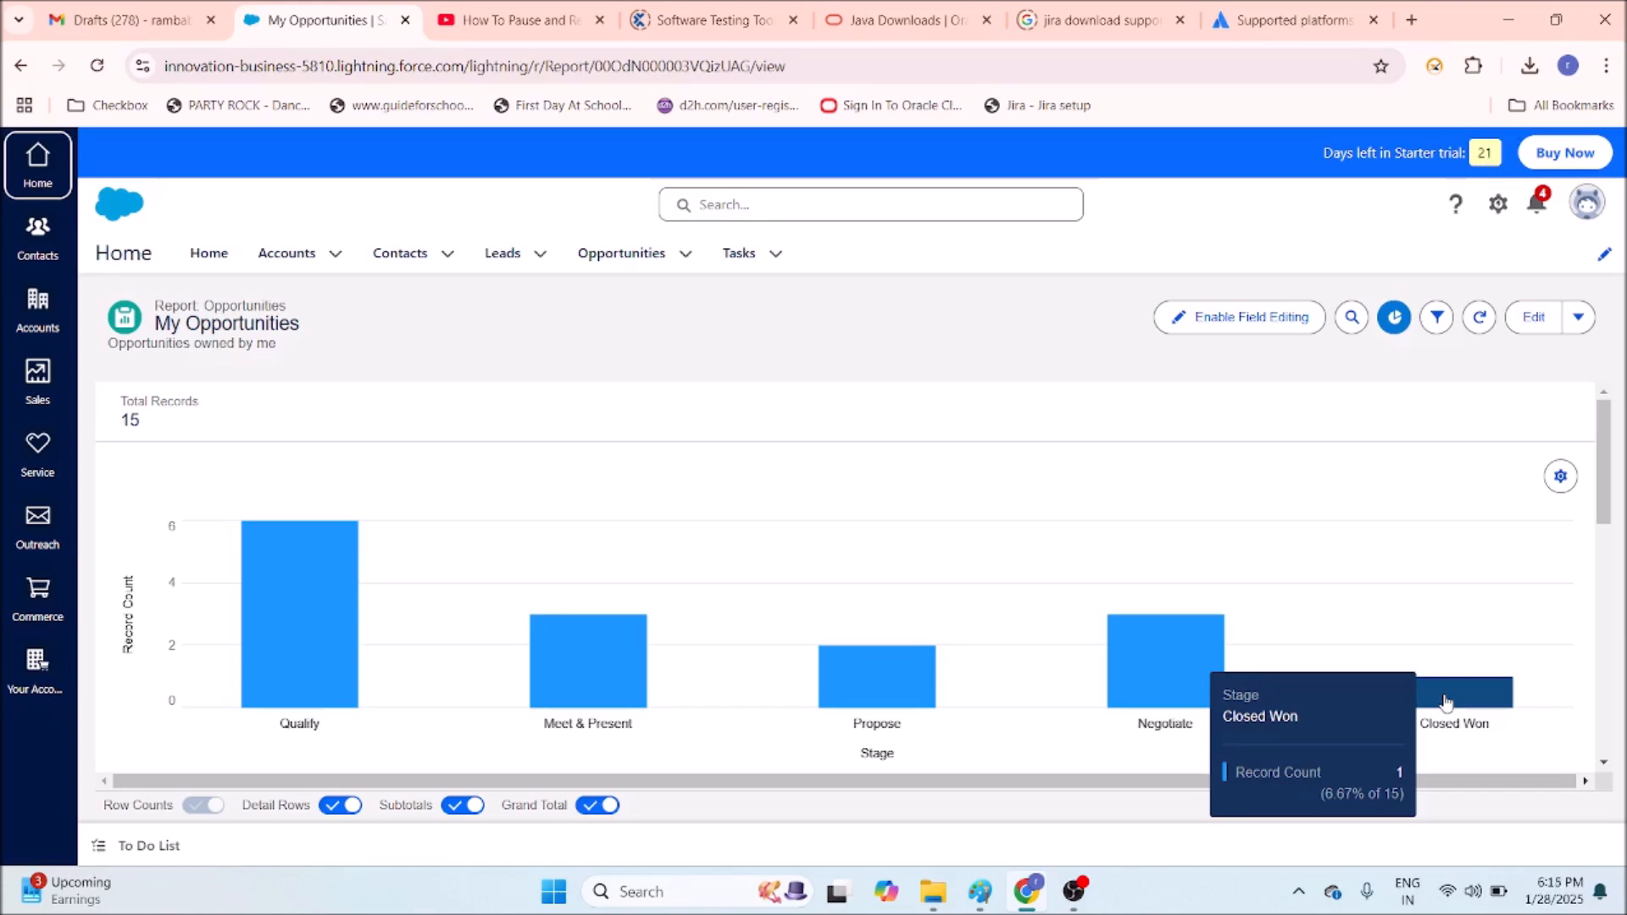
pyautogui.scroll(-1, 779, 547)
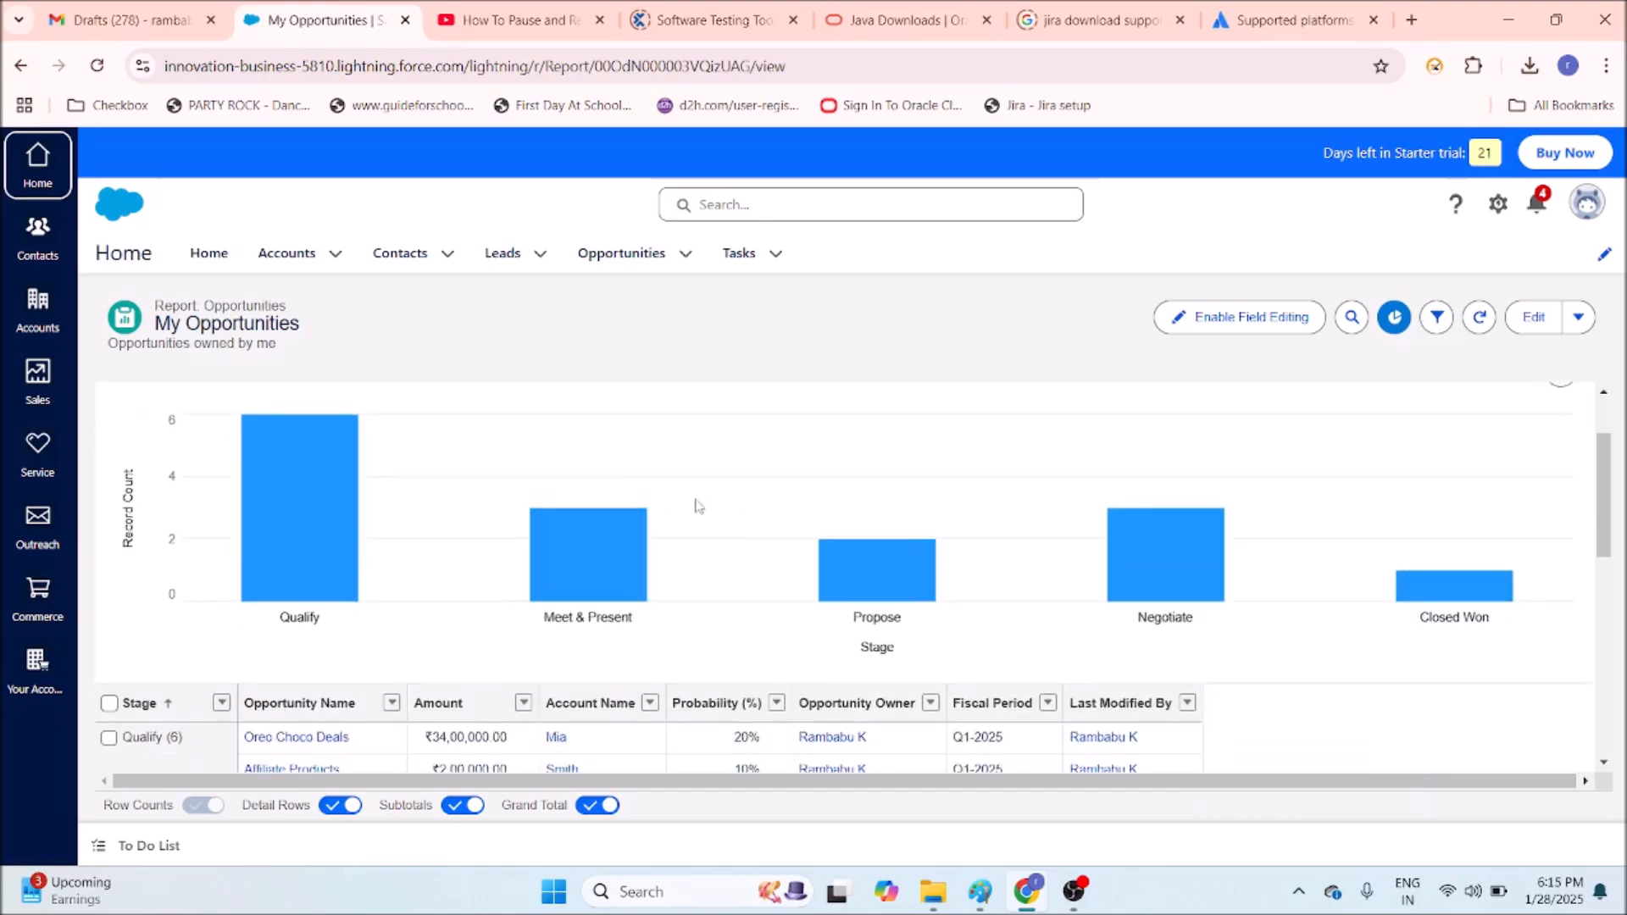
pyautogui.scroll(-1, 716, 491)
pyautogui.scroll(-3, 1148, 471)
pyautogui.scroll(3, 1135, 500)
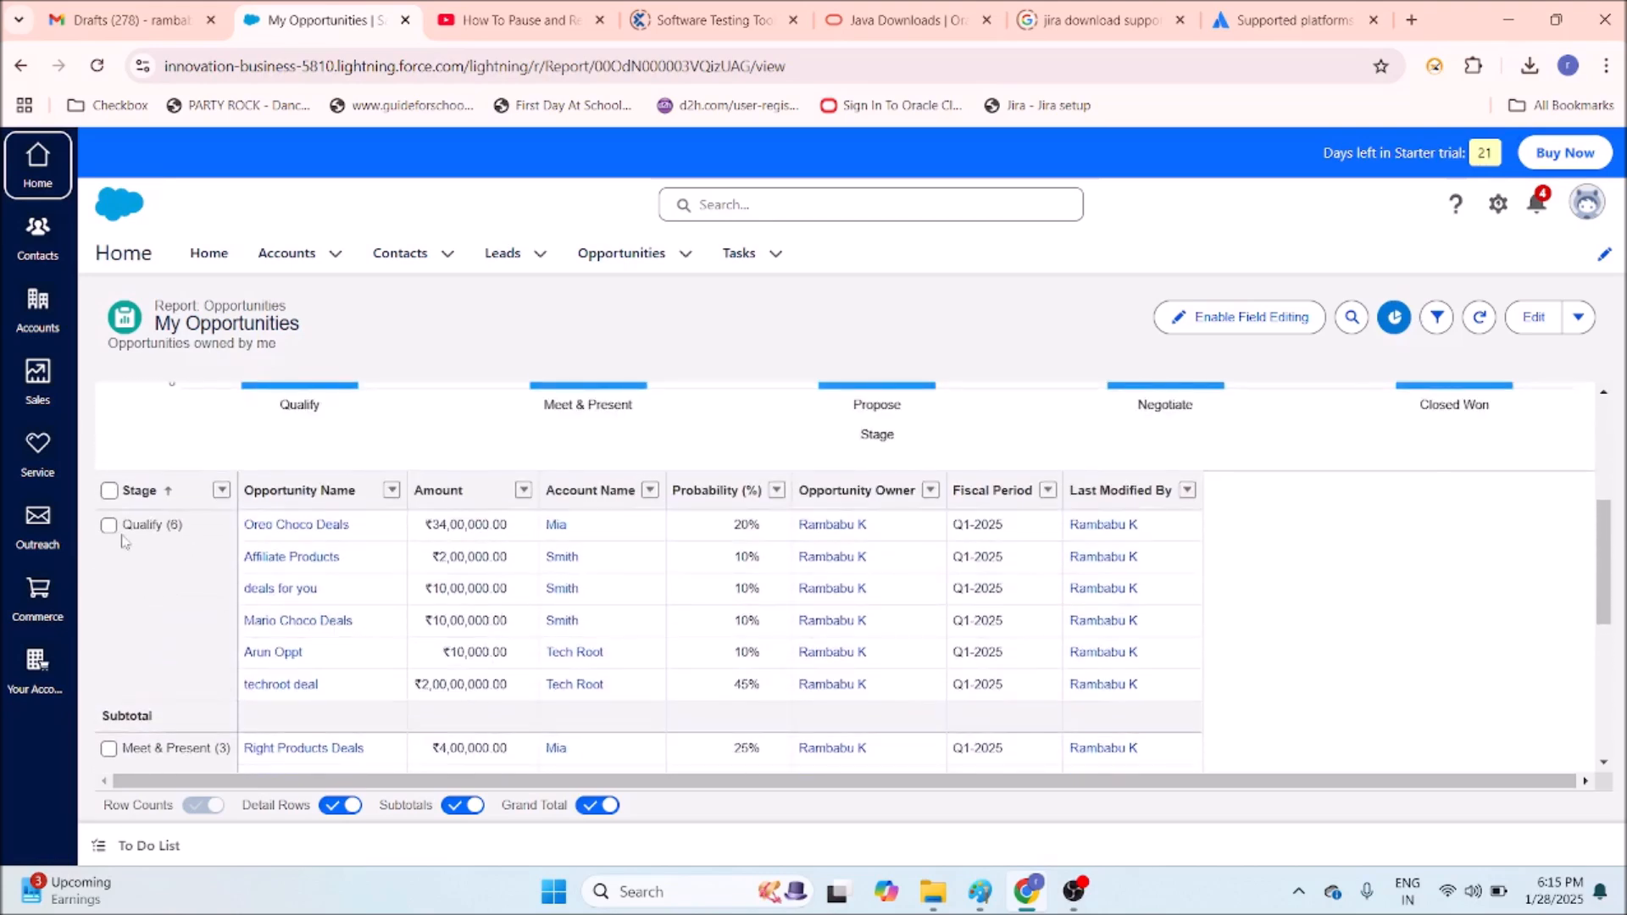
pyautogui.scroll(-3, 200, 580)
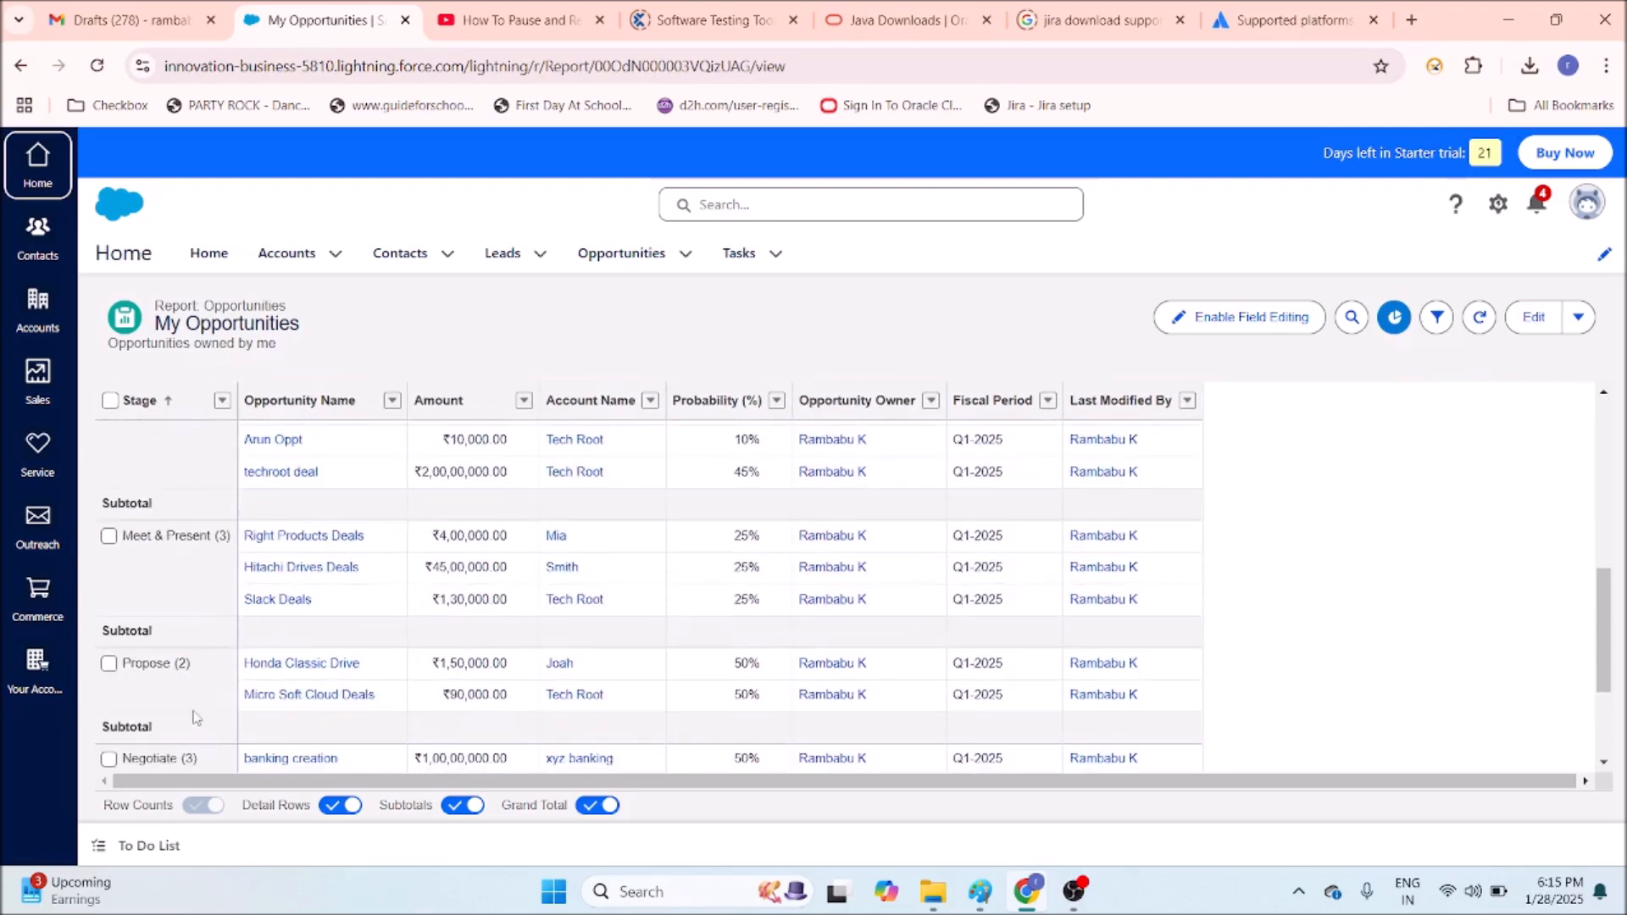
pyautogui.scroll(-1, 196, 716)
pyautogui.scroll(-1, 203, 695)
pyautogui.scroll(7, 339, 669)
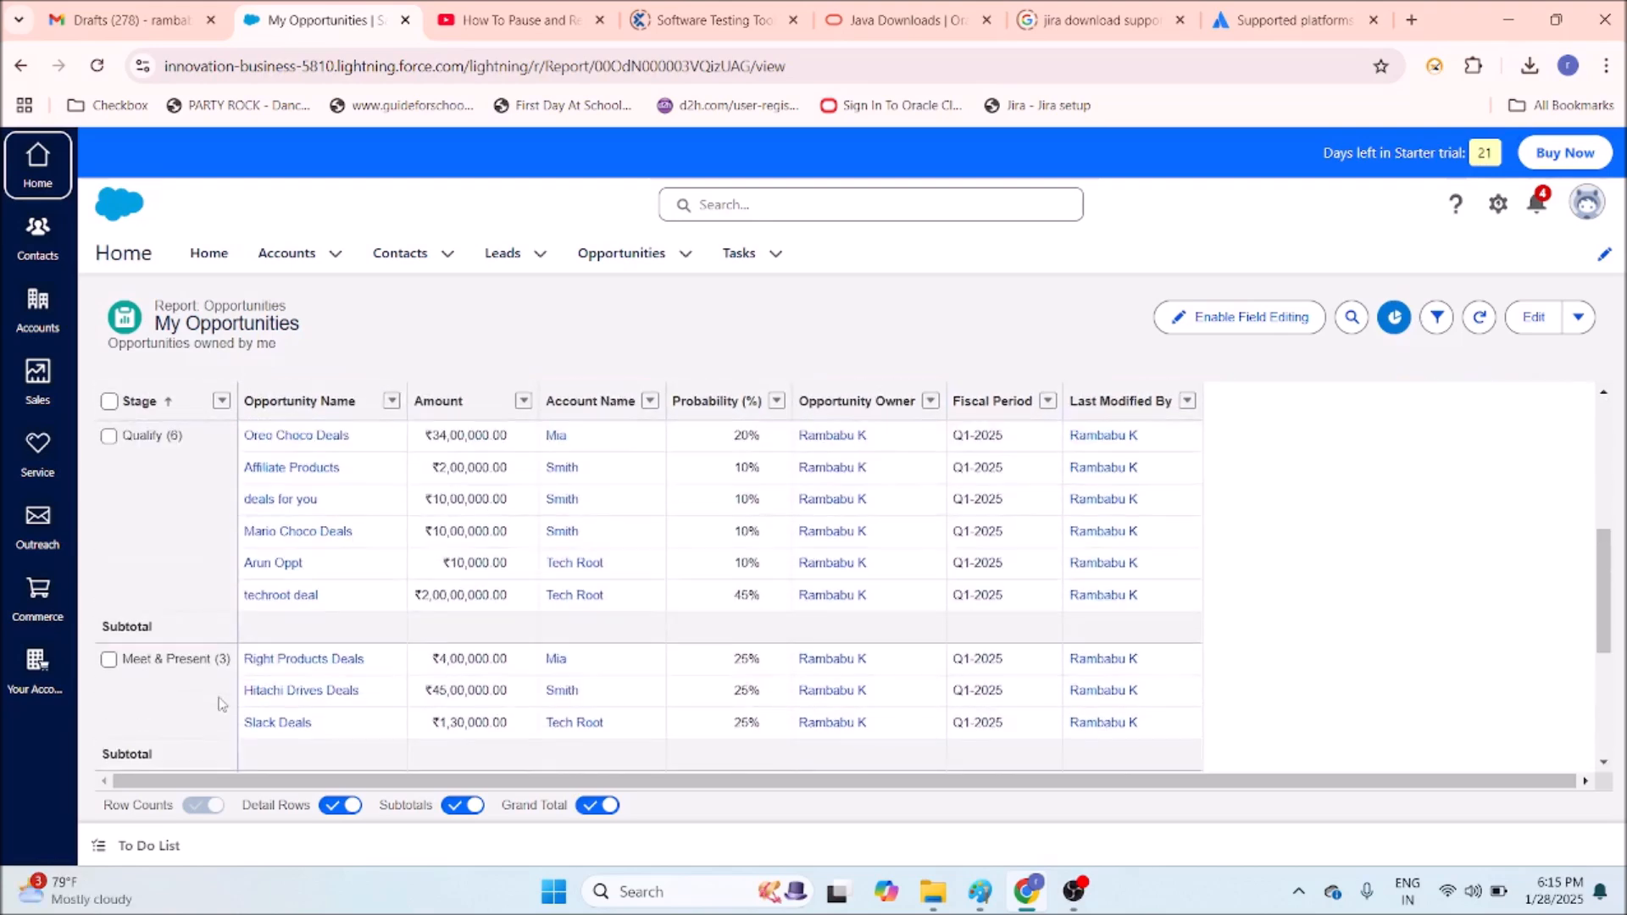
pyautogui.scroll(-4, 487, 638)
pyautogui.scroll(-3, 488, 637)
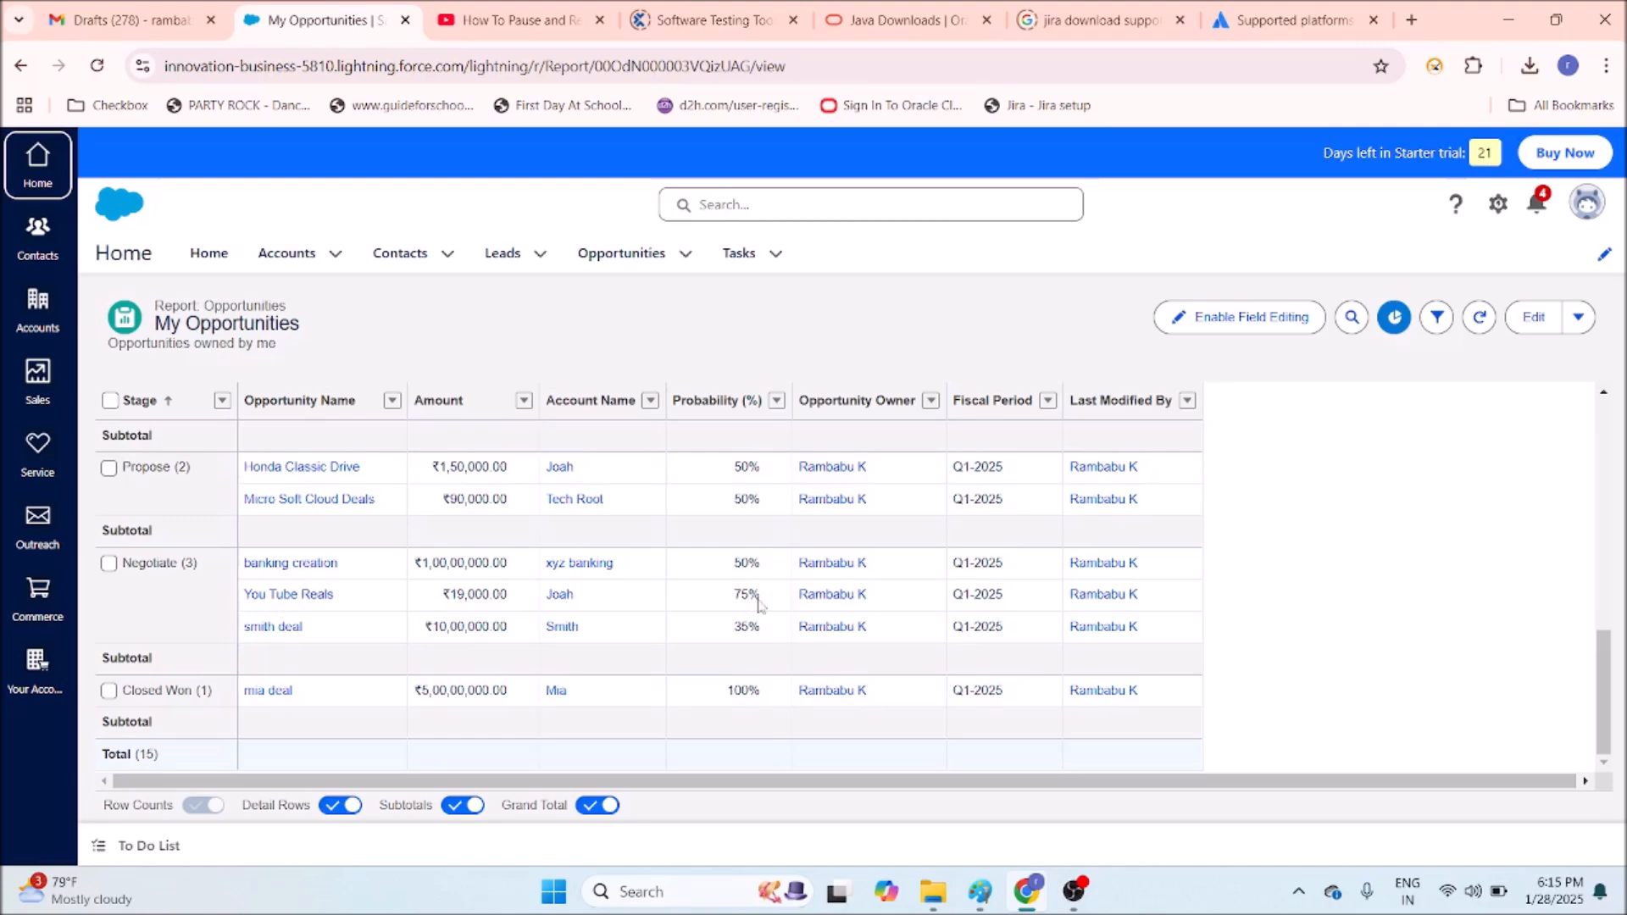
pyautogui.click(777, 254)
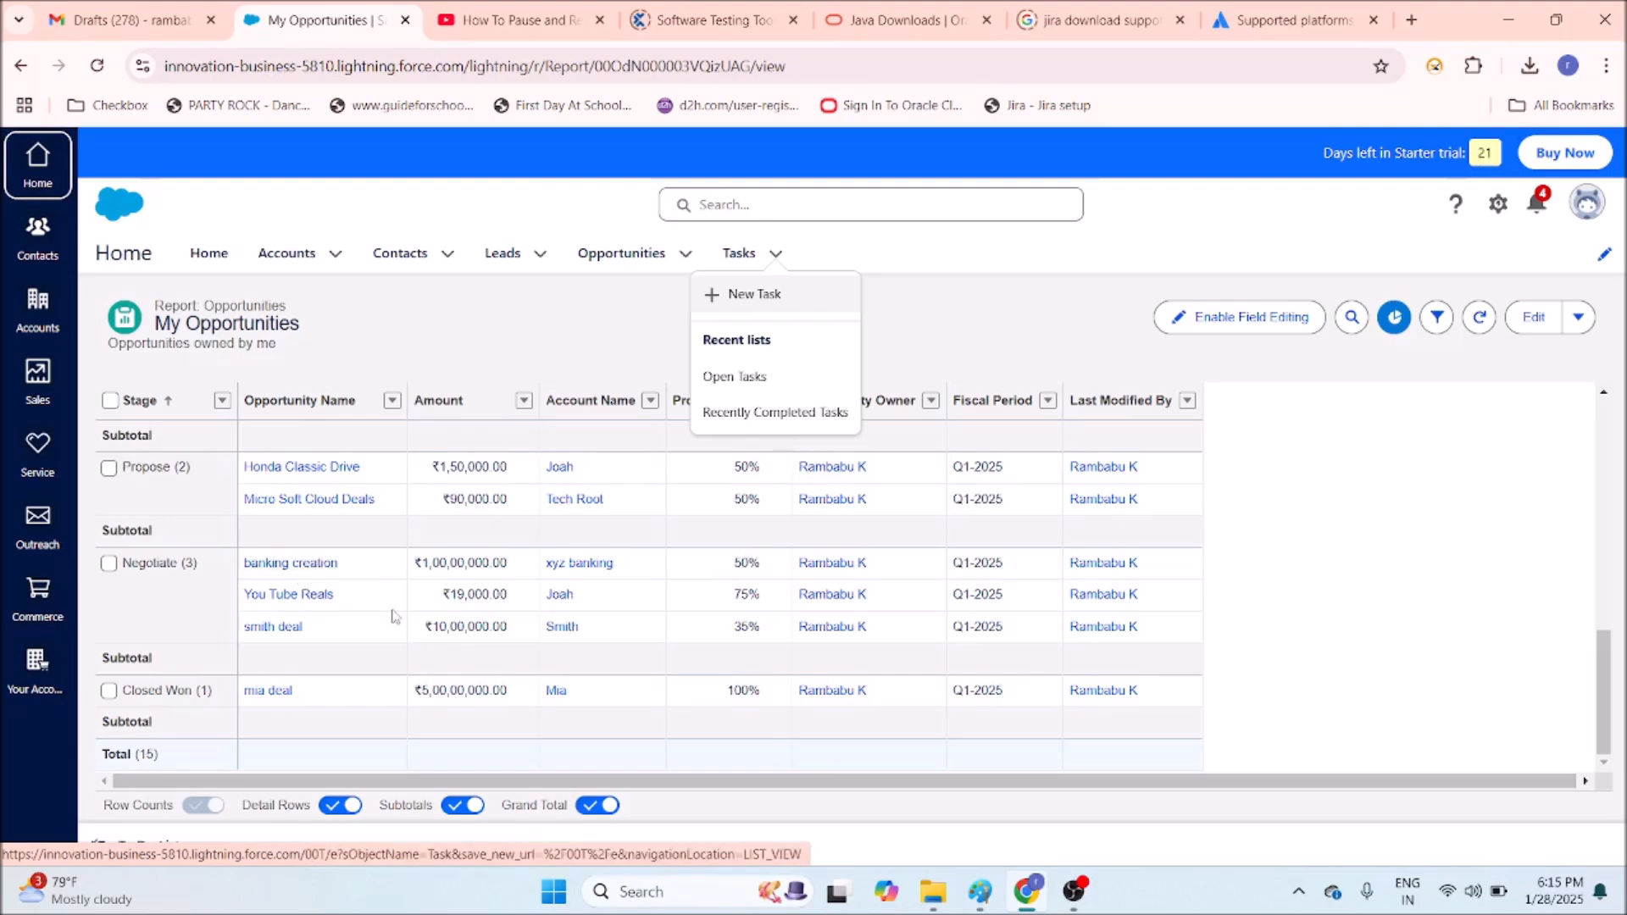
pyautogui.scroll(2, 544, 693)
pyautogui.scroll(5, 543, 692)
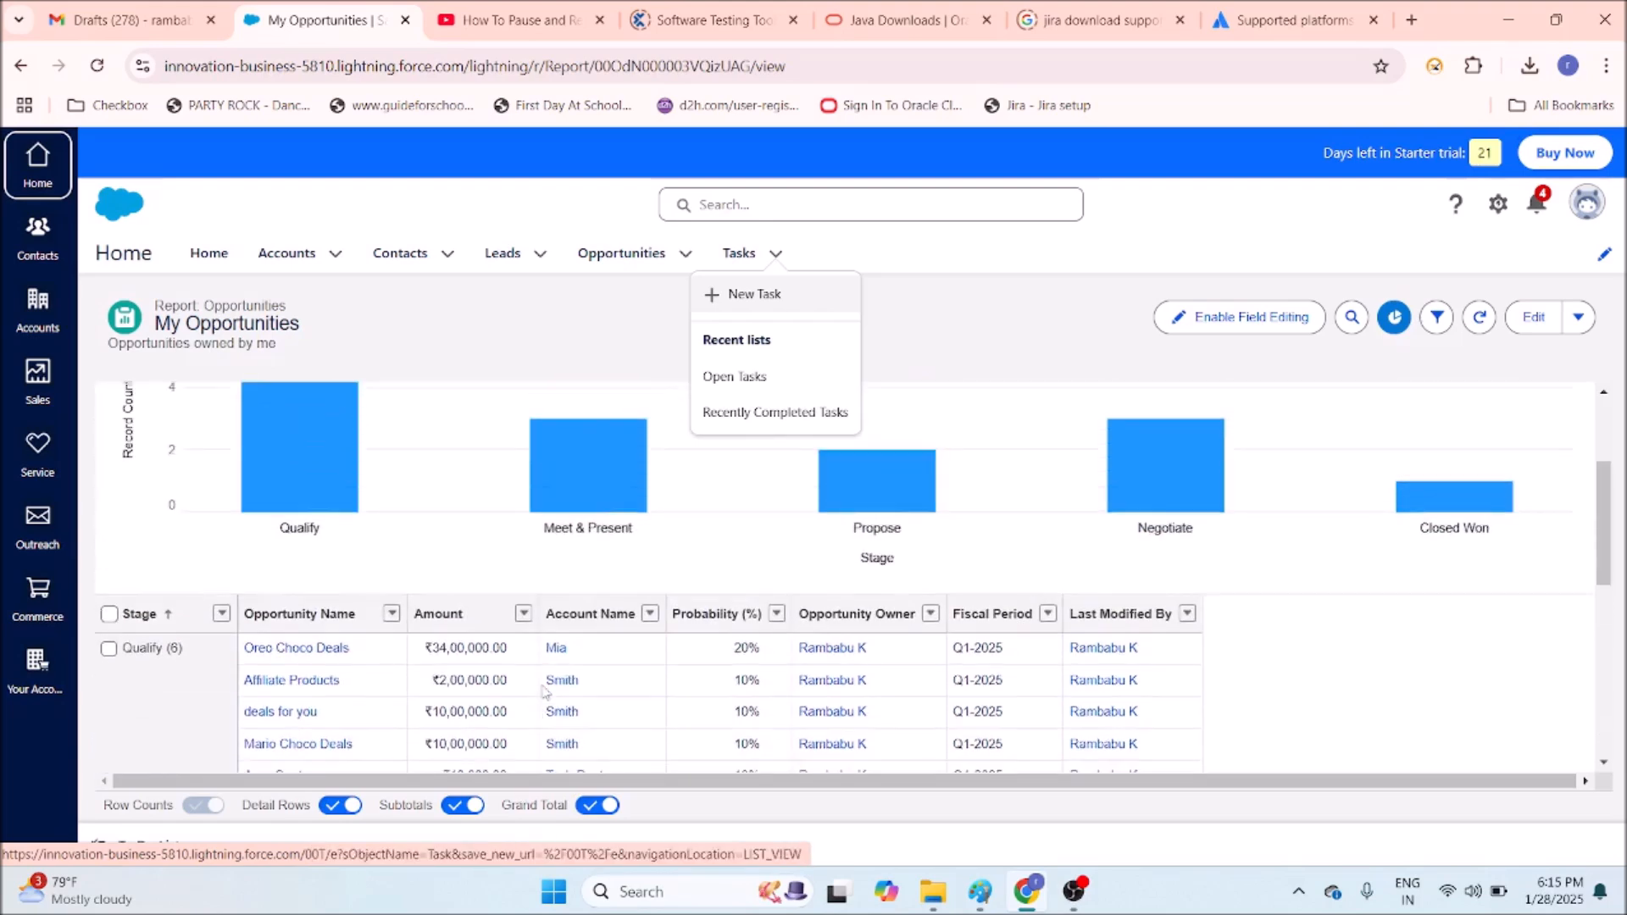
pyautogui.scroll(3, 543, 690)
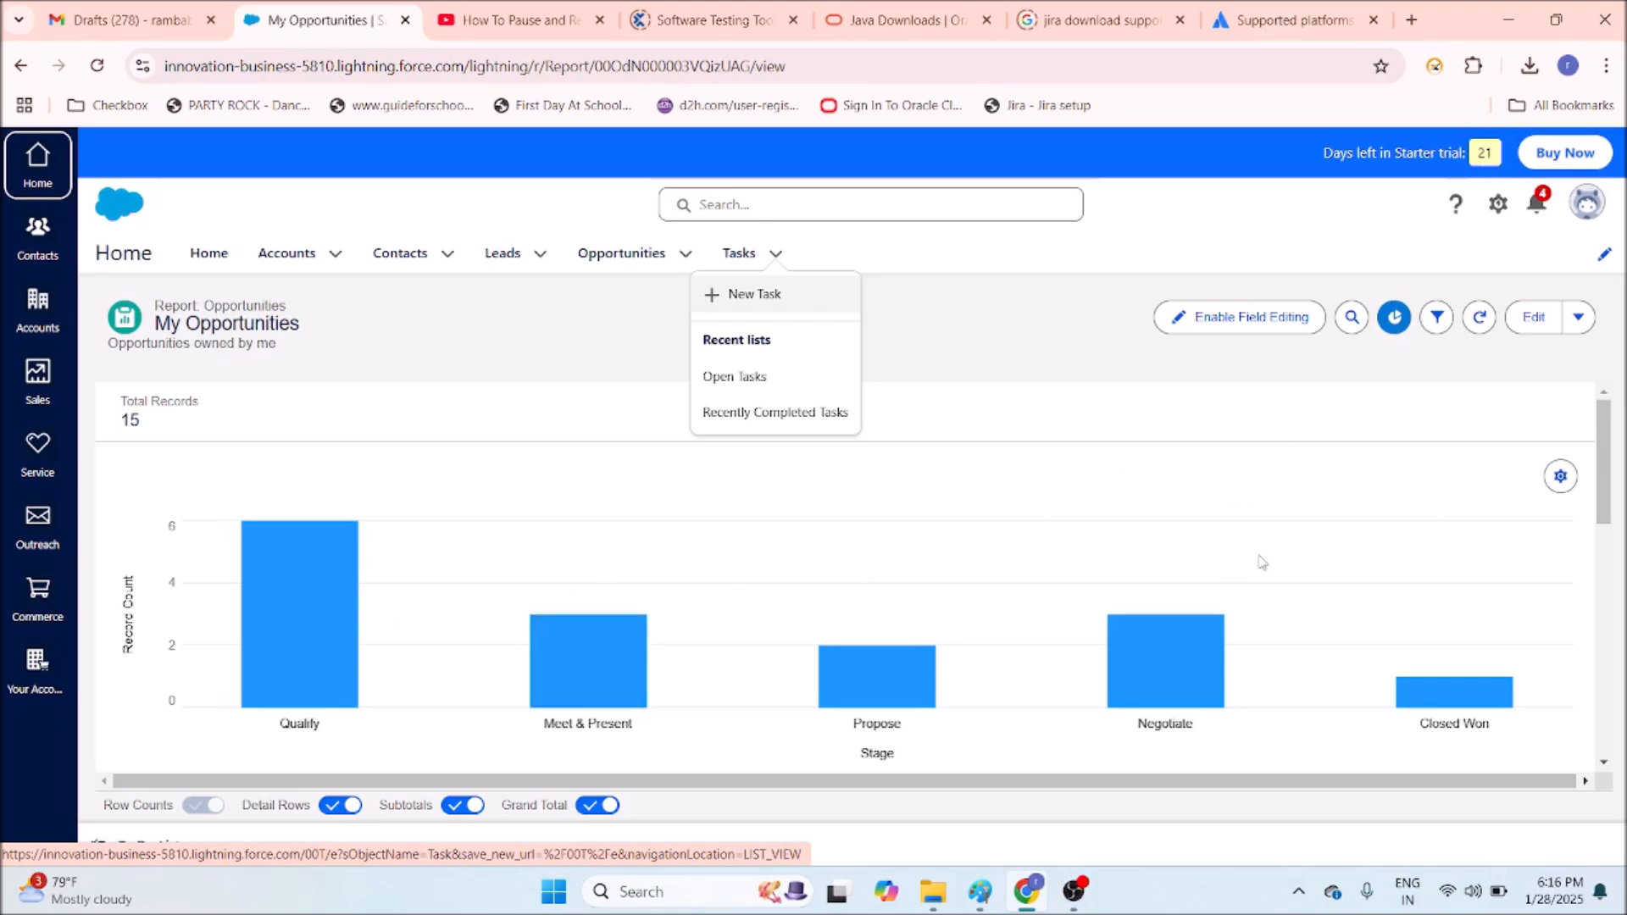
# Switch the My Opportunities chart to horizontal bars and review it.
pyautogui.click(1562, 478)
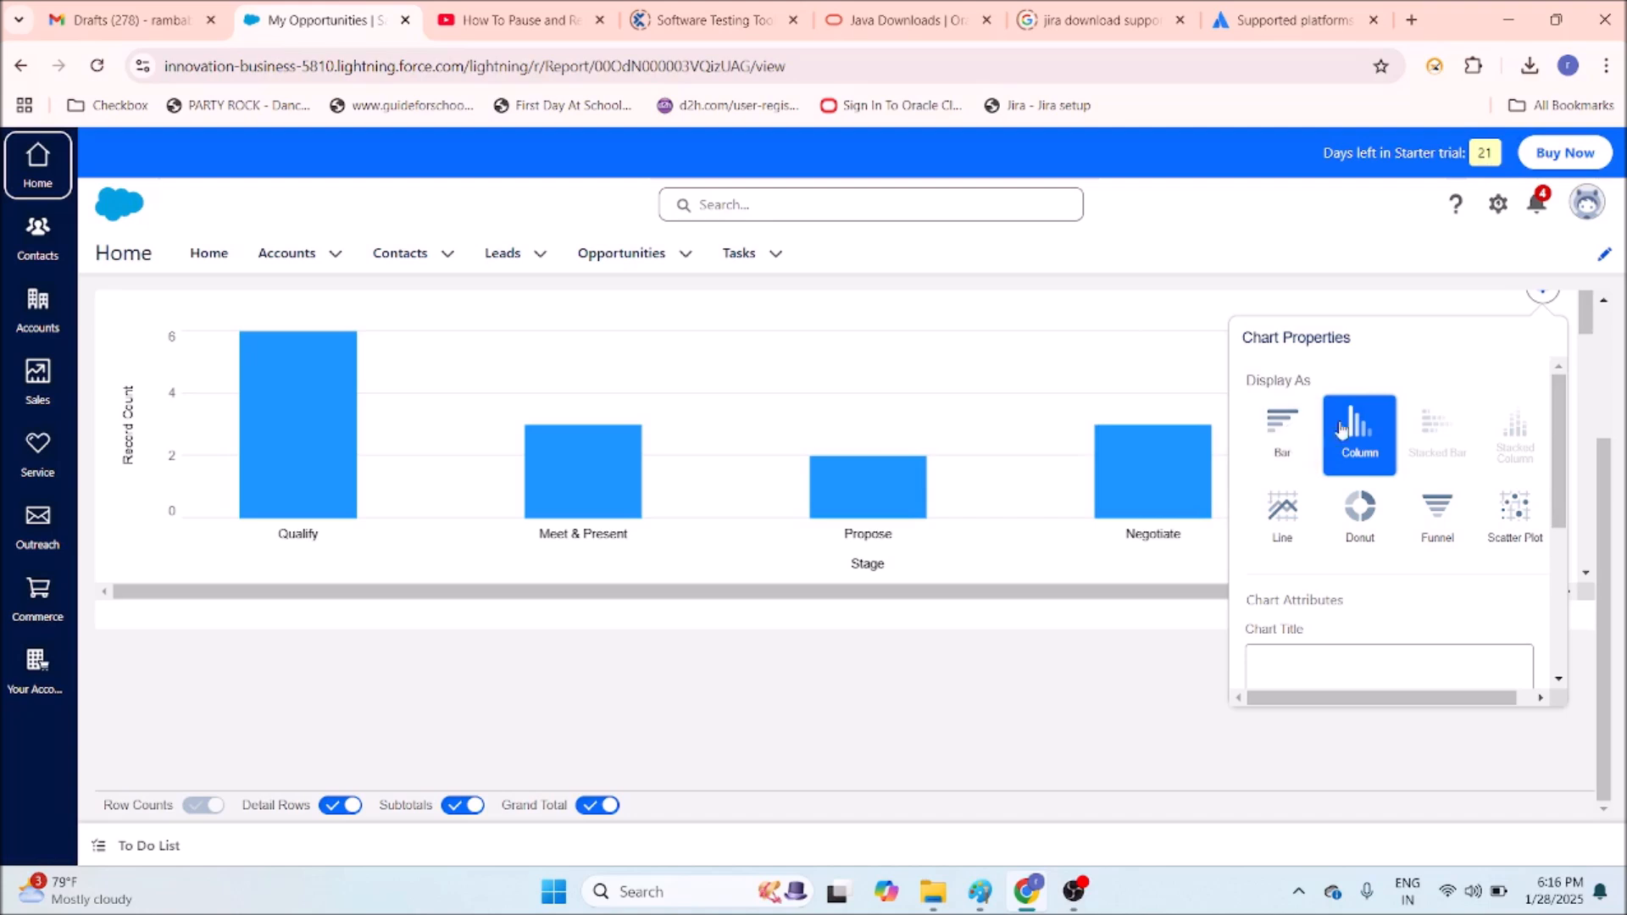
pyautogui.click(1282, 431)
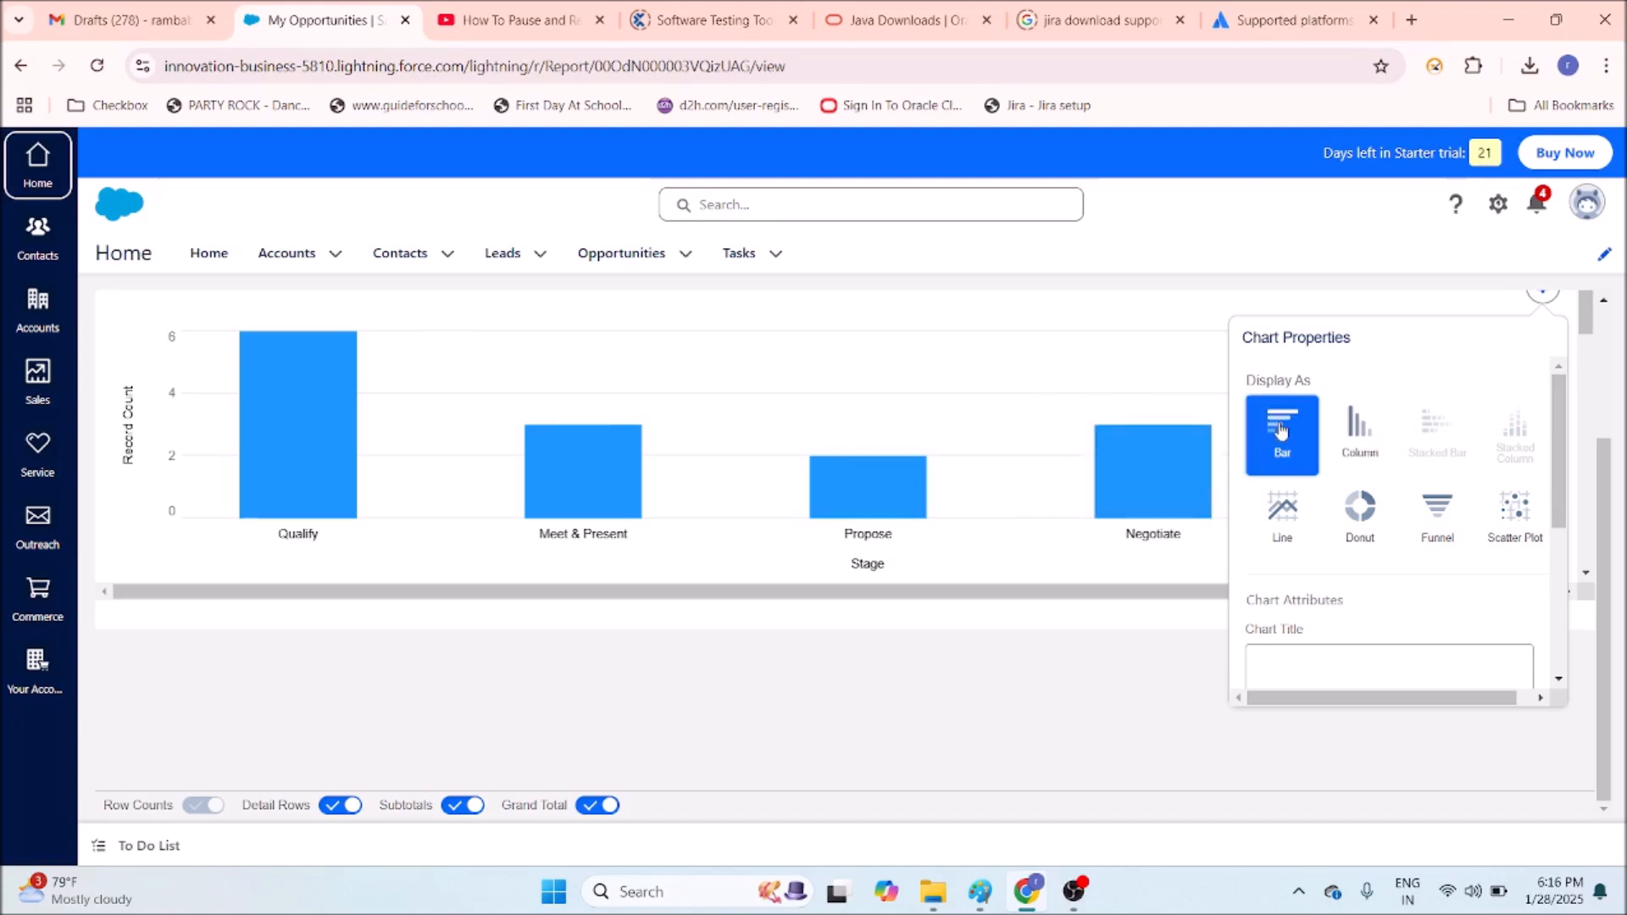
pyautogui.click(1054, 627)
pyautogui.moveTo(873, 586)
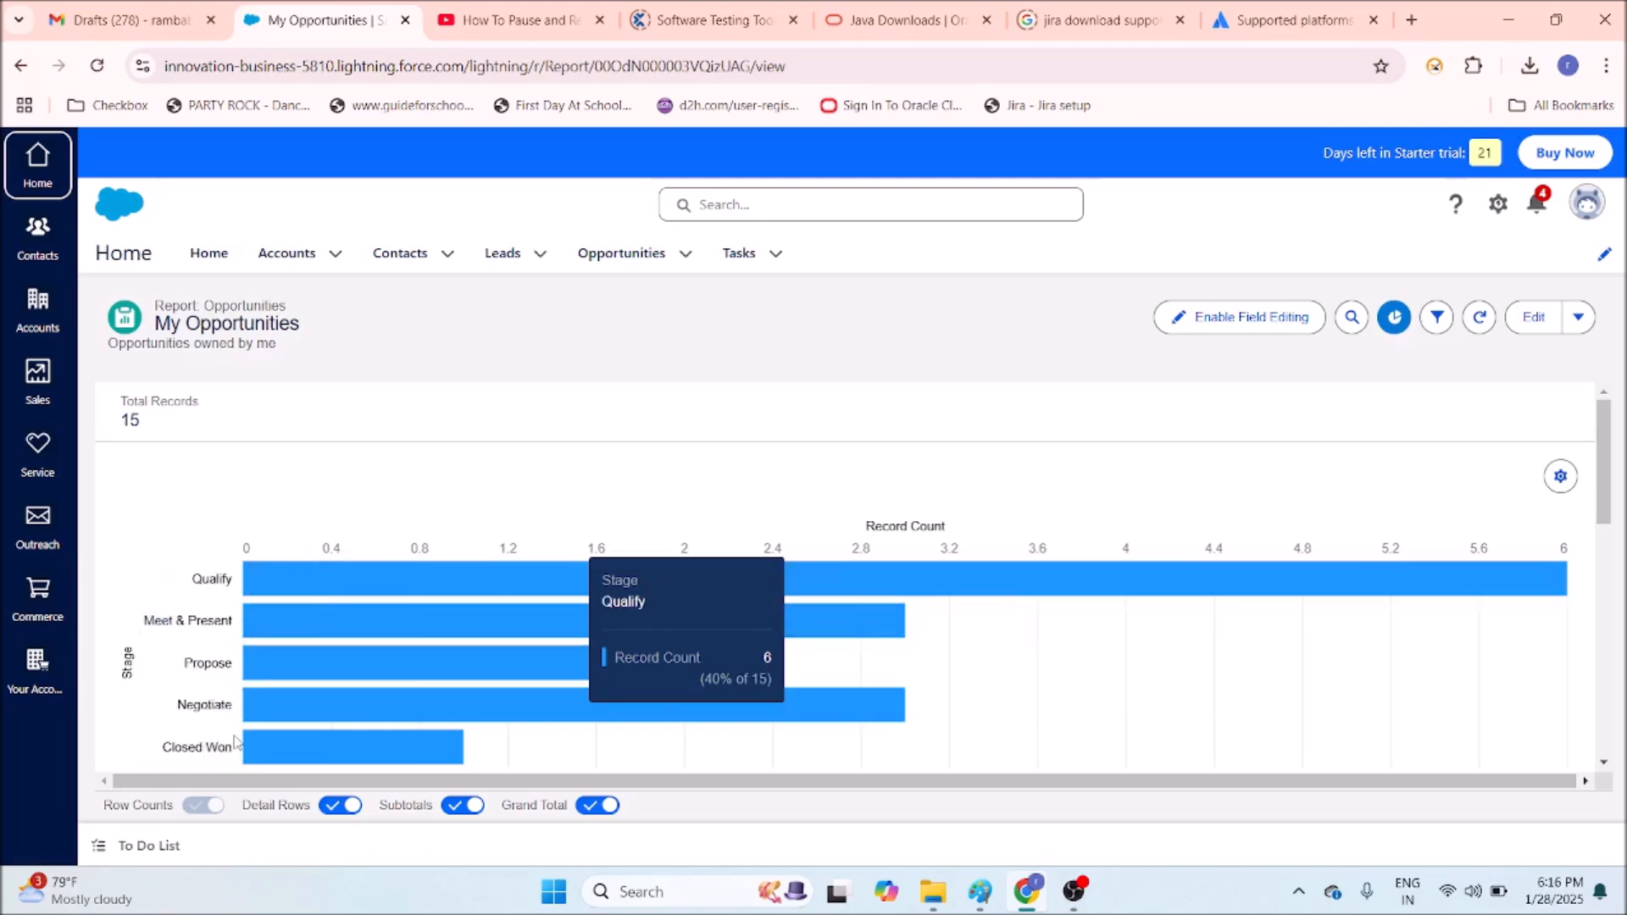
pyautogui.scroll(-3, 238, 739)
pyautogui.scroll(-3, 238, 739)
pyautogui.scroll(5, 1564, 477)
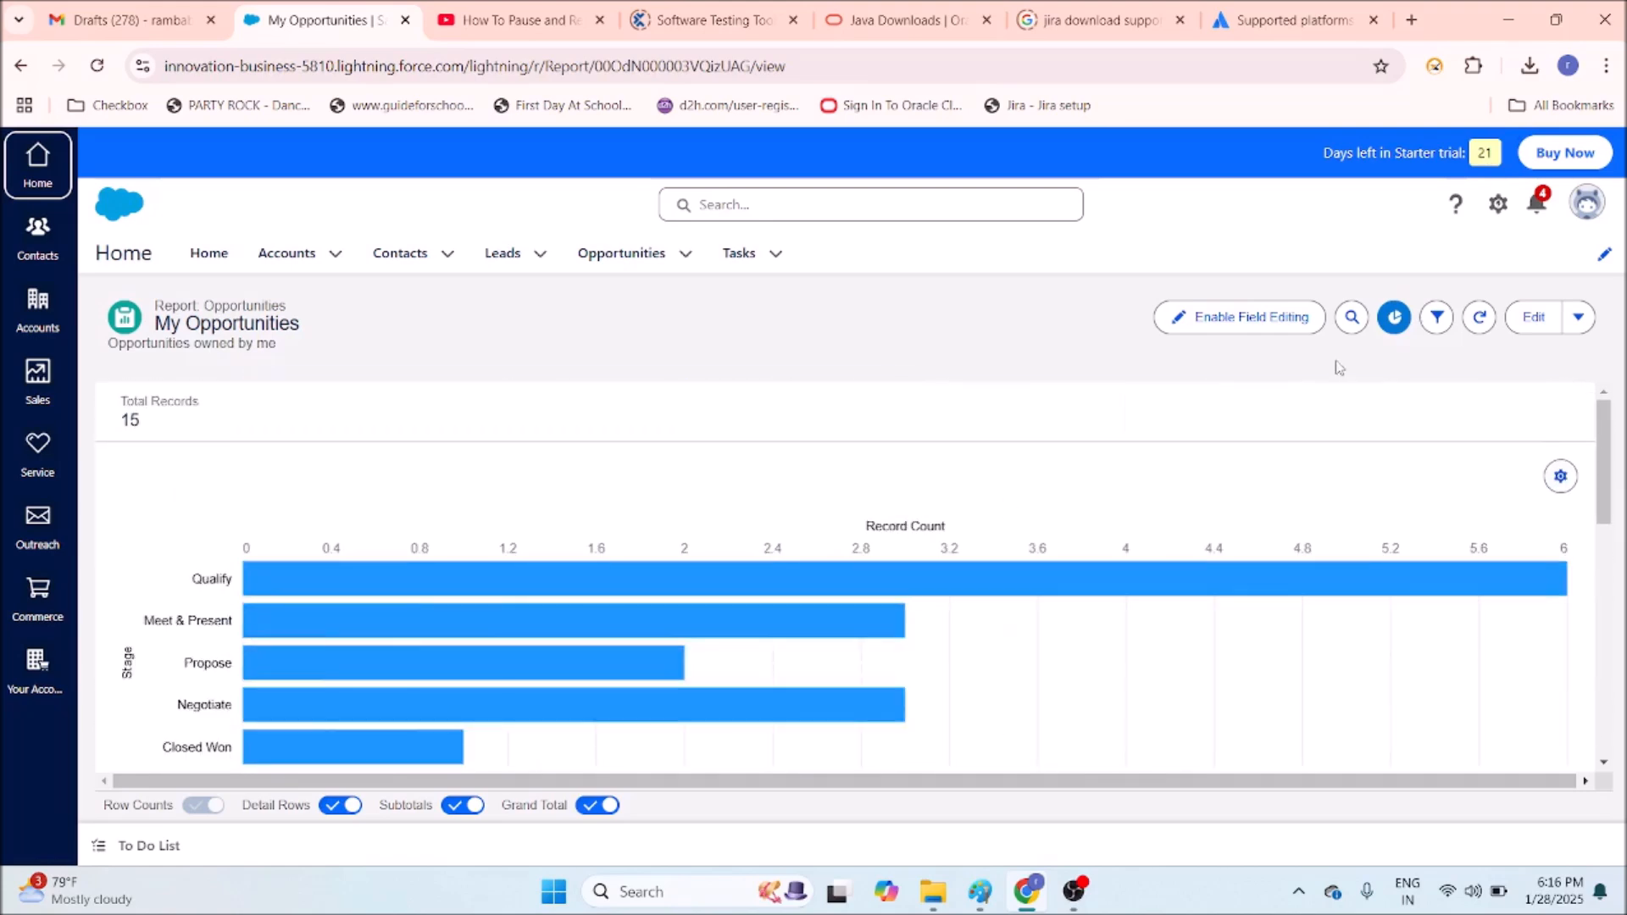
# Change the chart to a funnel, then go to the Opportunities list.
pyautogui.click(1562, 476)
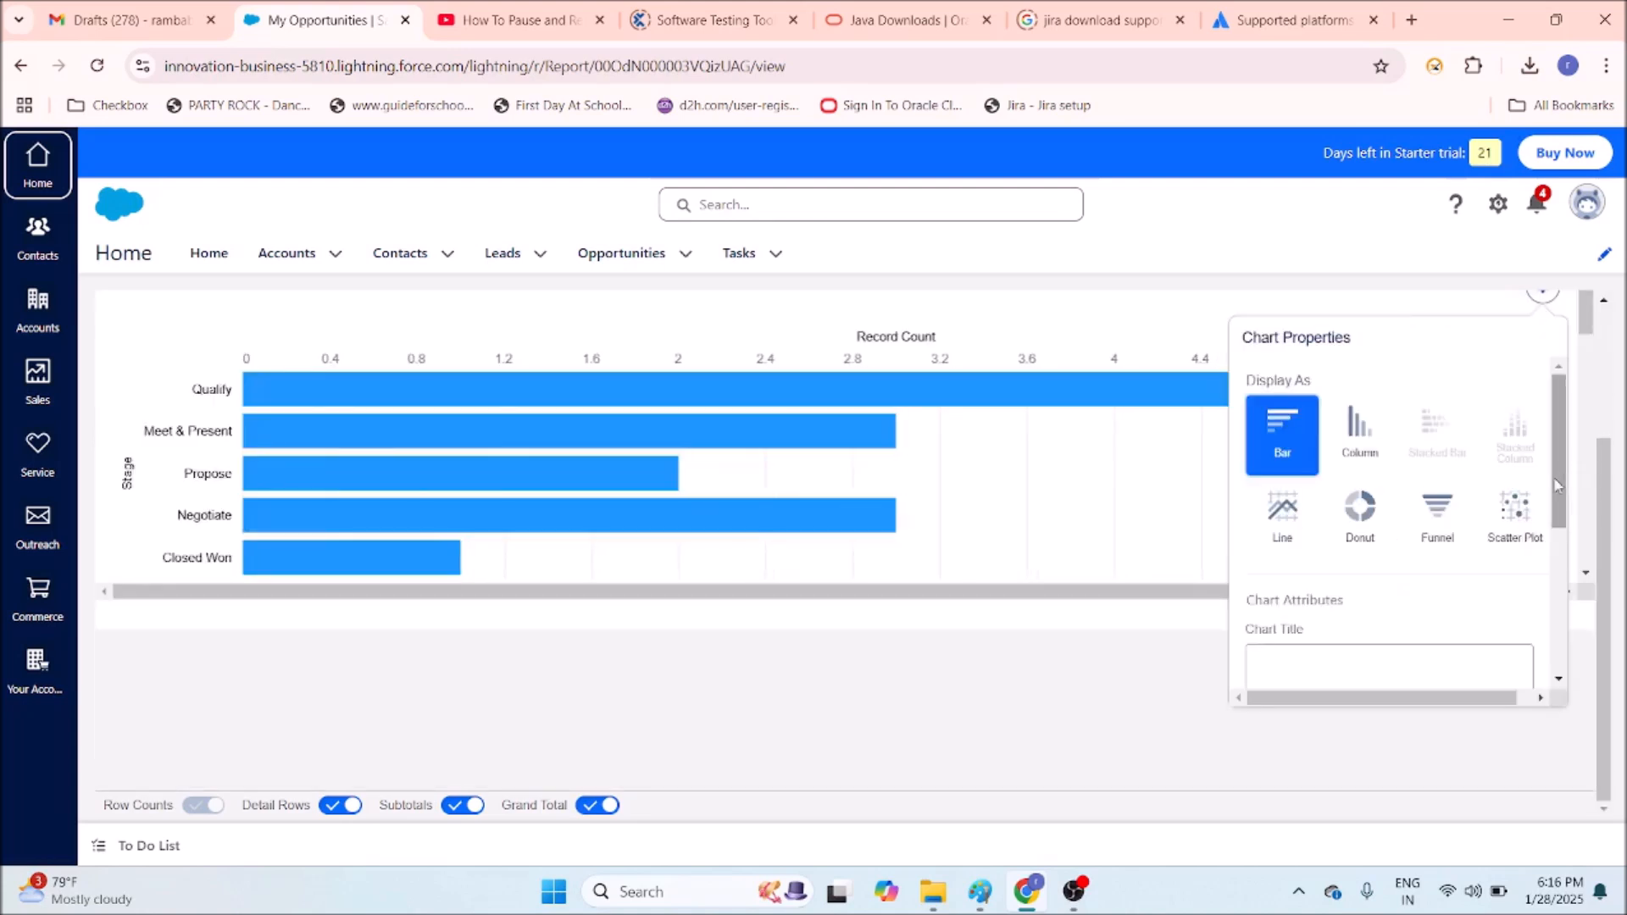
pyautogui.click(1445, 519)
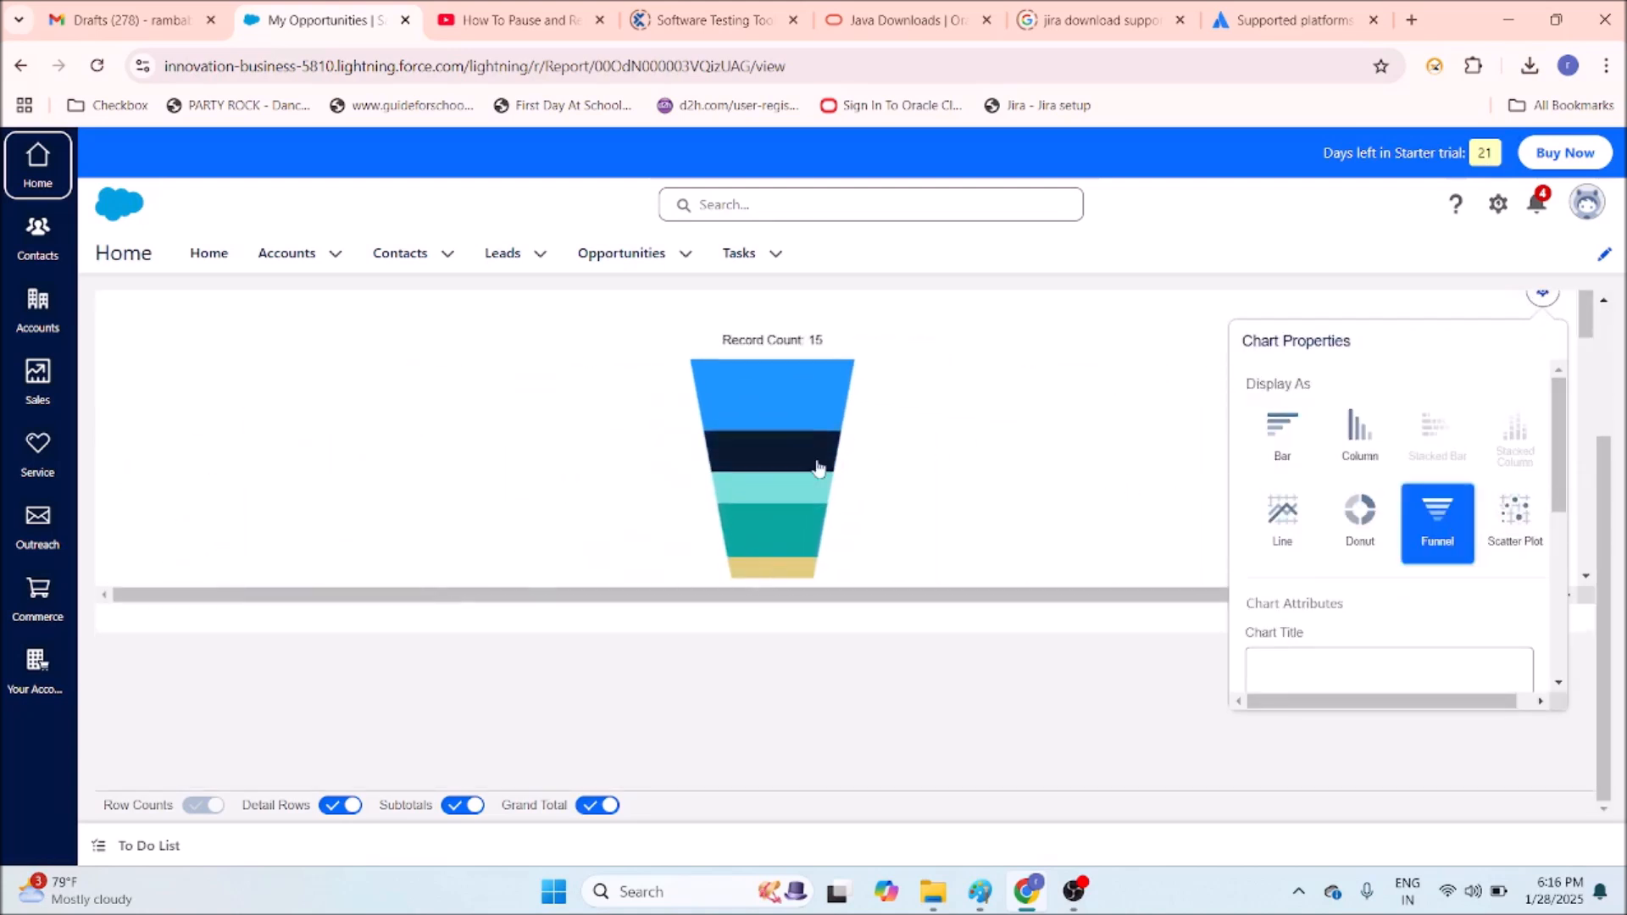
pyautogui.moveTo(789, 537)
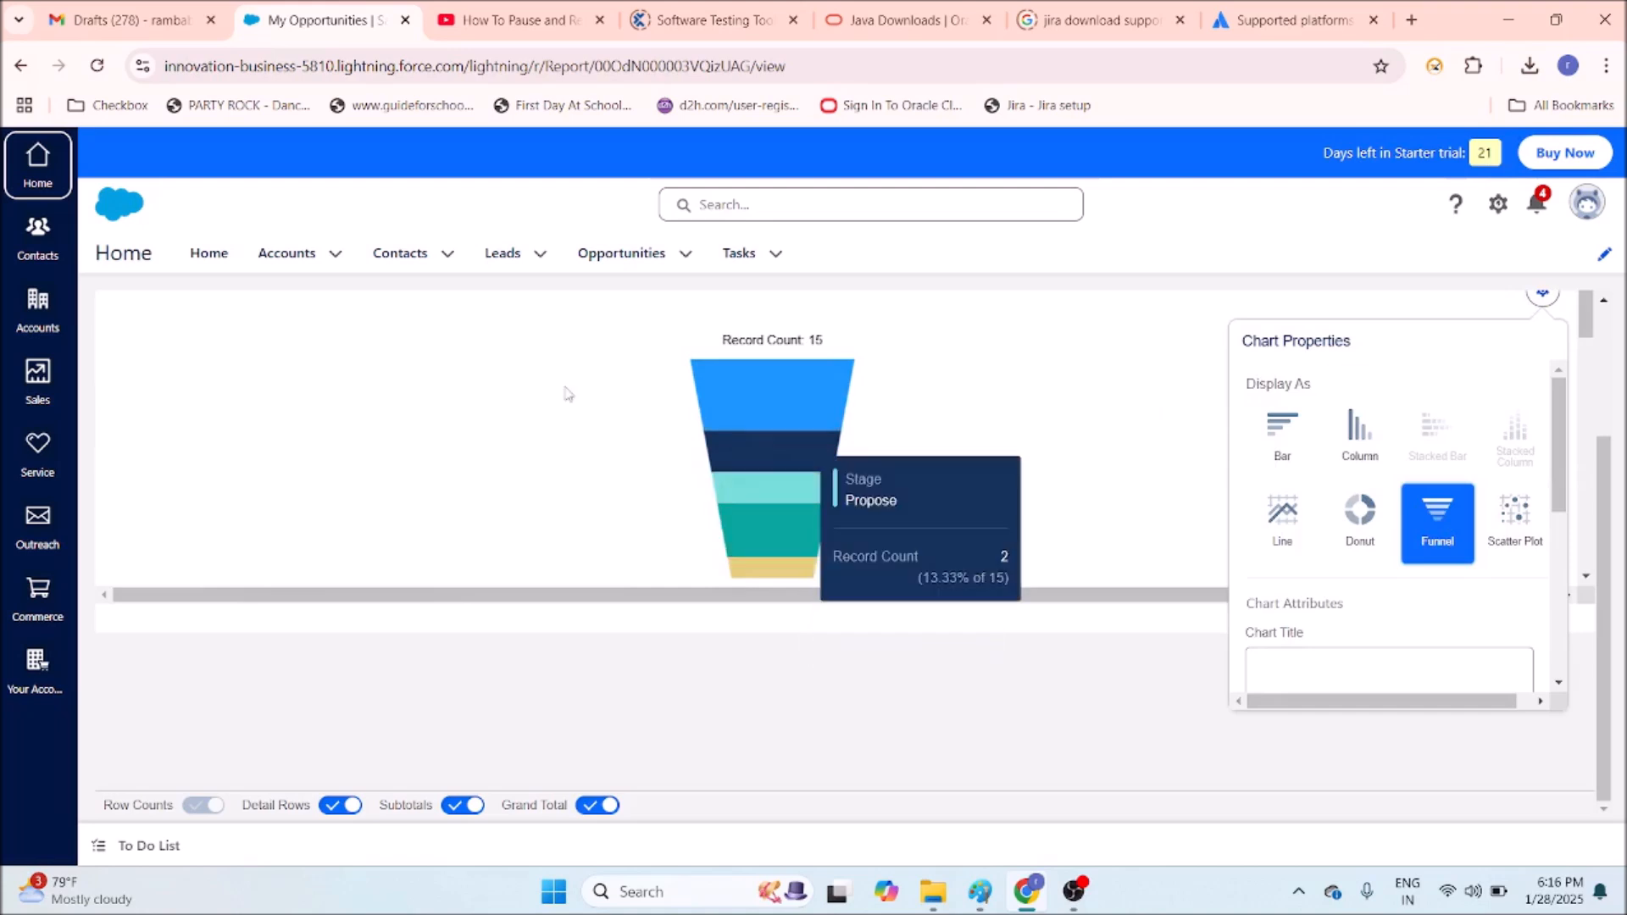
pyautogui.click(675, 263)
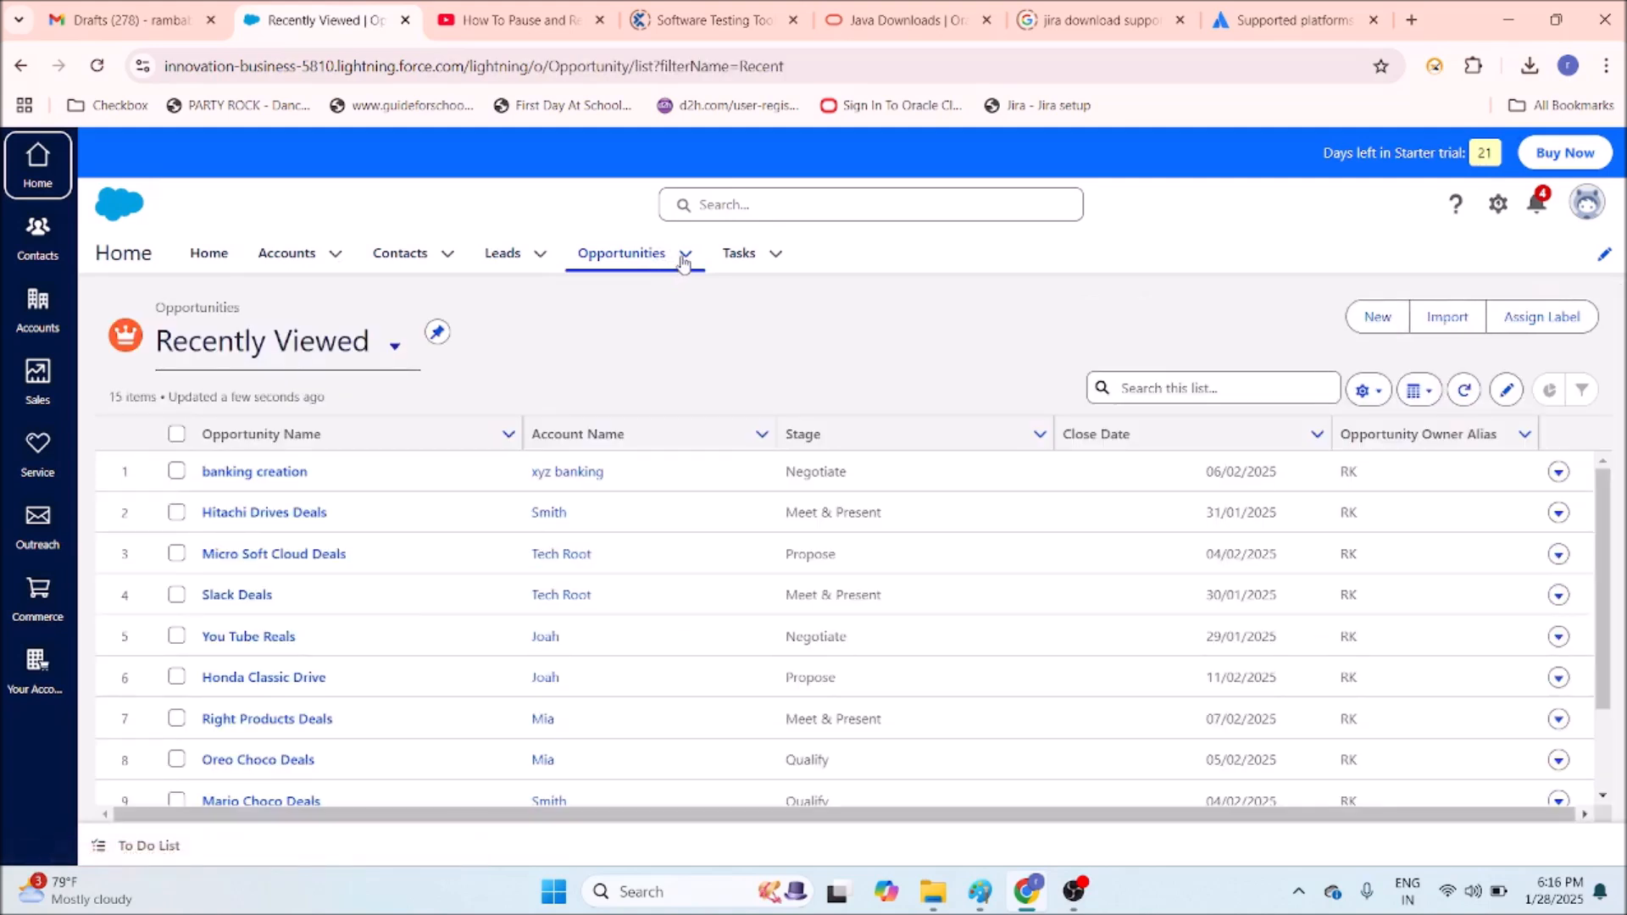
# Return Home and open the full My Opportunities report via View Report, scrolling through it.
pyautogui.click(208, 254)
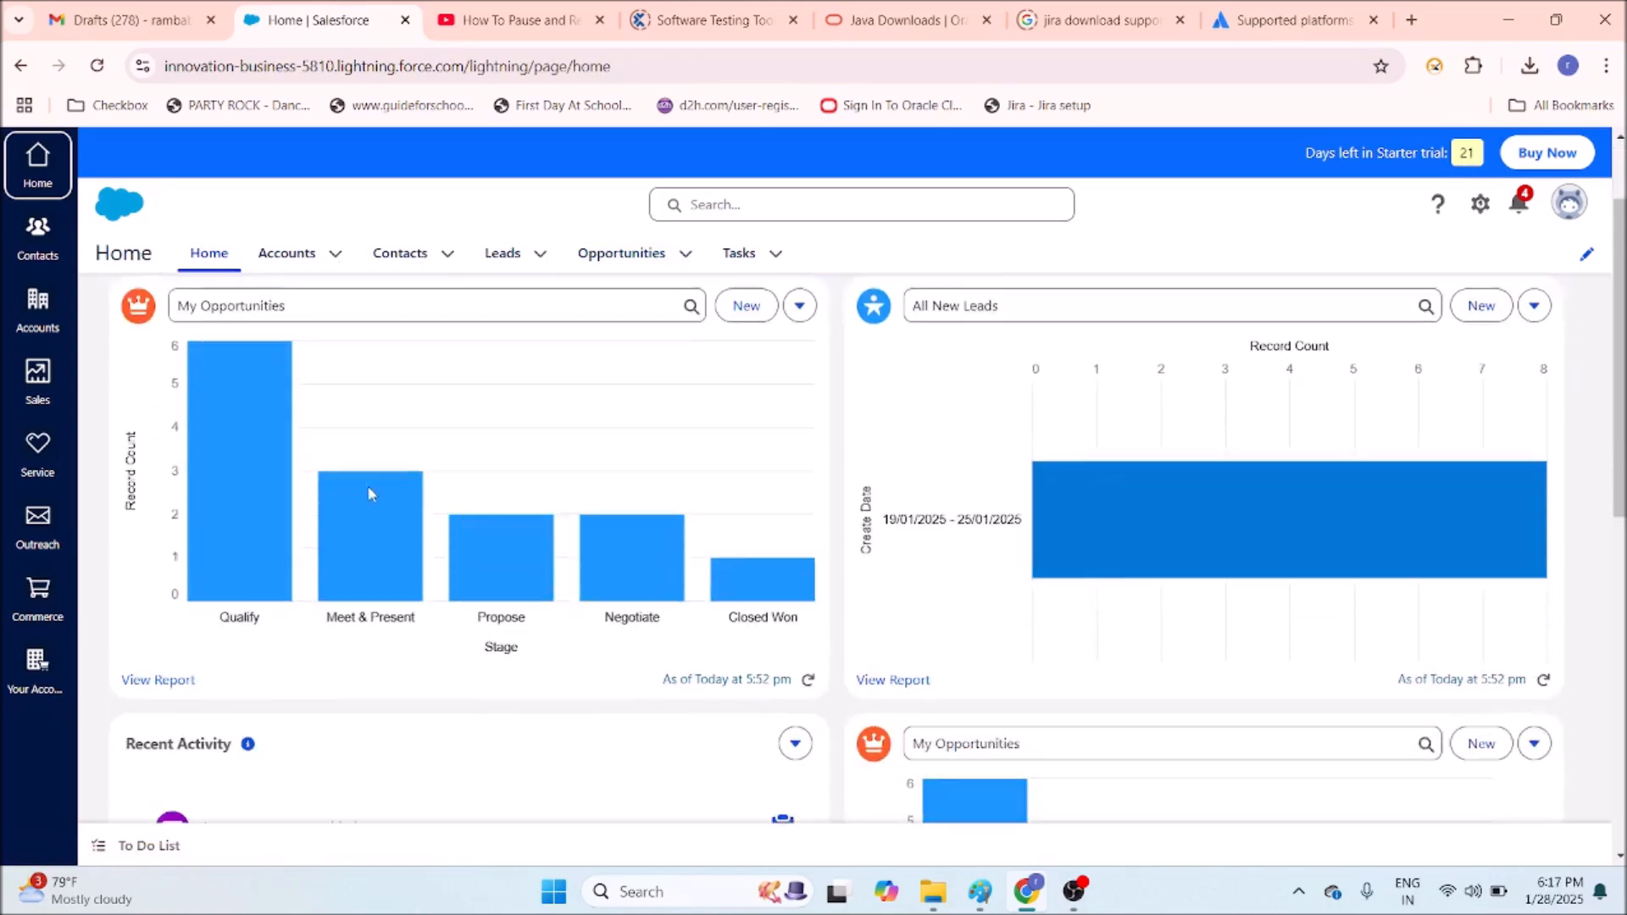
pyautogui.click(161, 608)
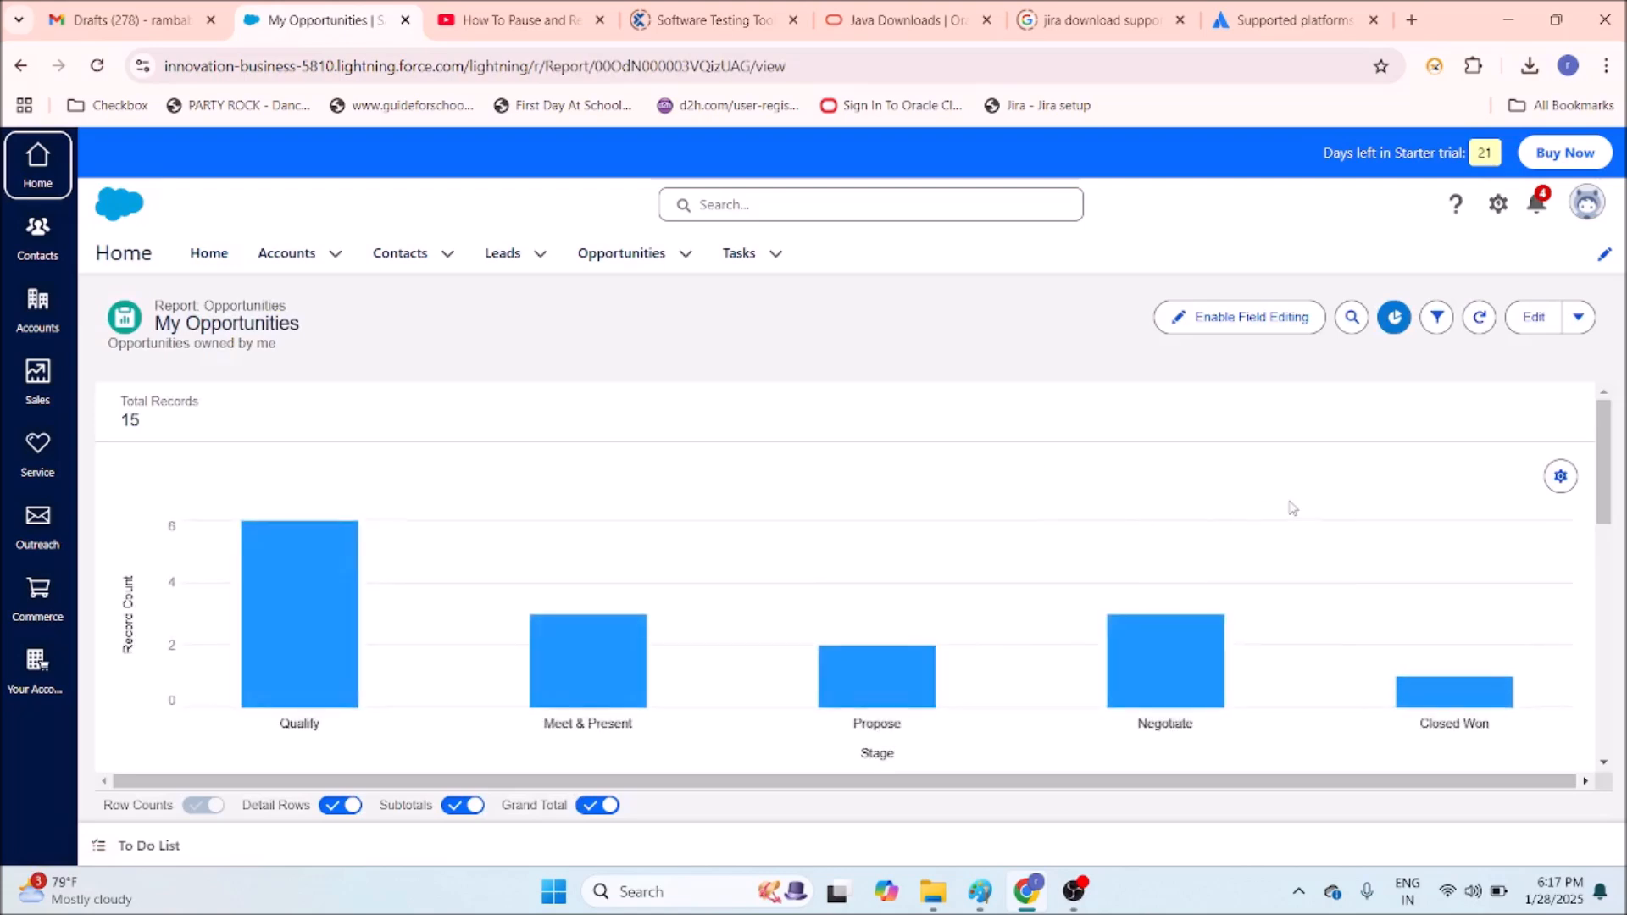
pyautogui.scroll(-10, 1292, 512)
pyautogui.scroll(6, 1294, 519)
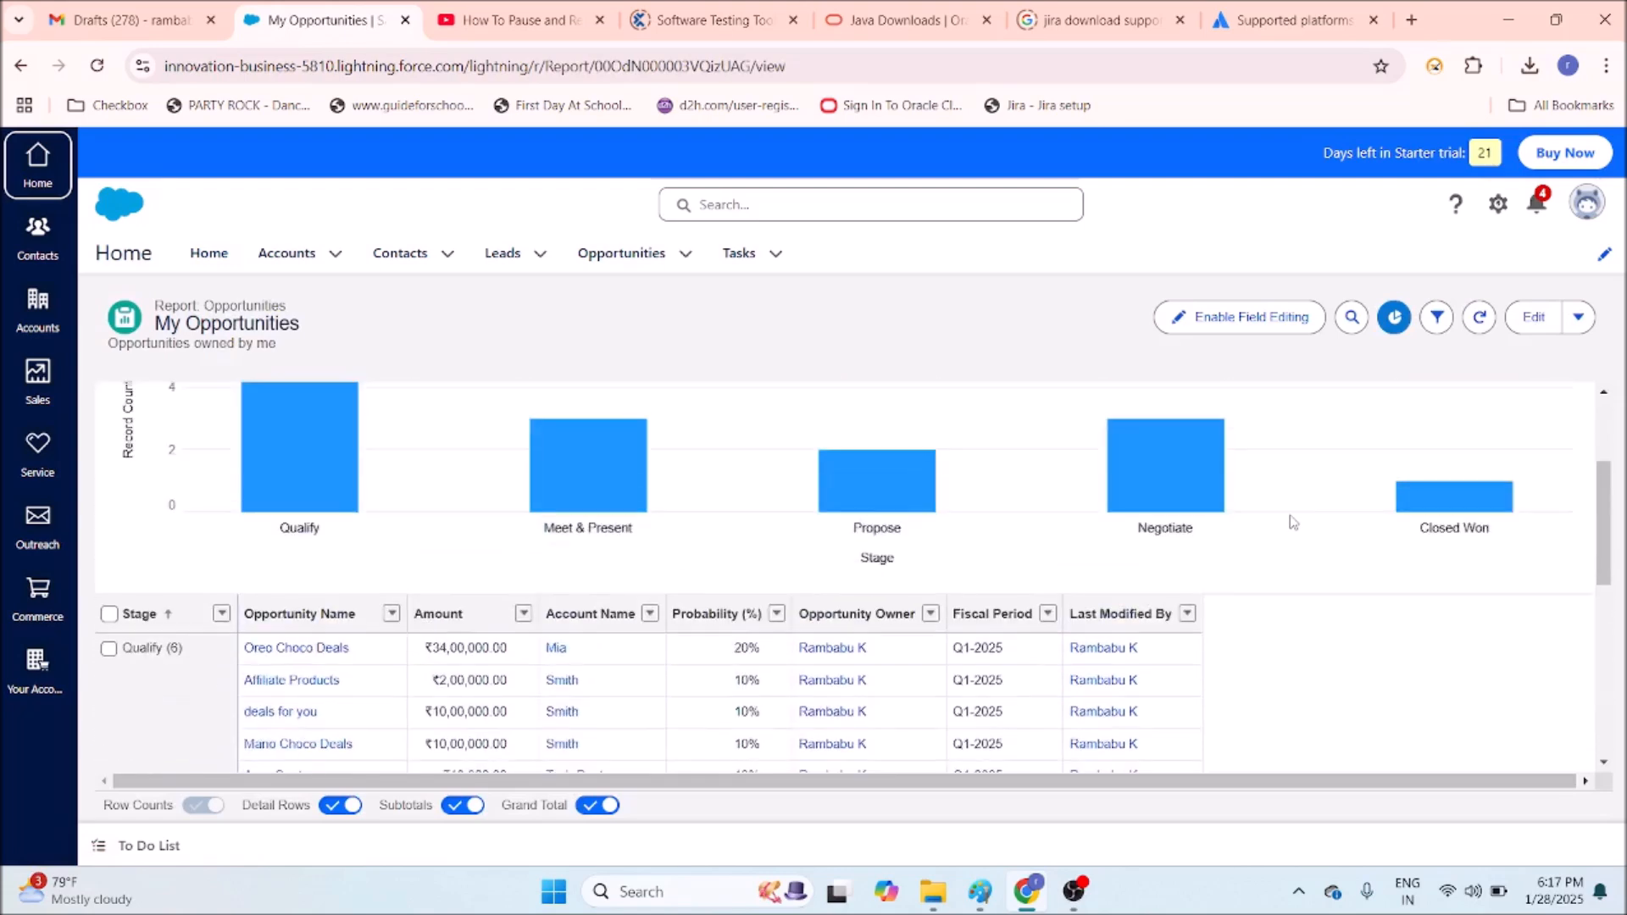
pyautogui.scroll(3, 1290, 516)
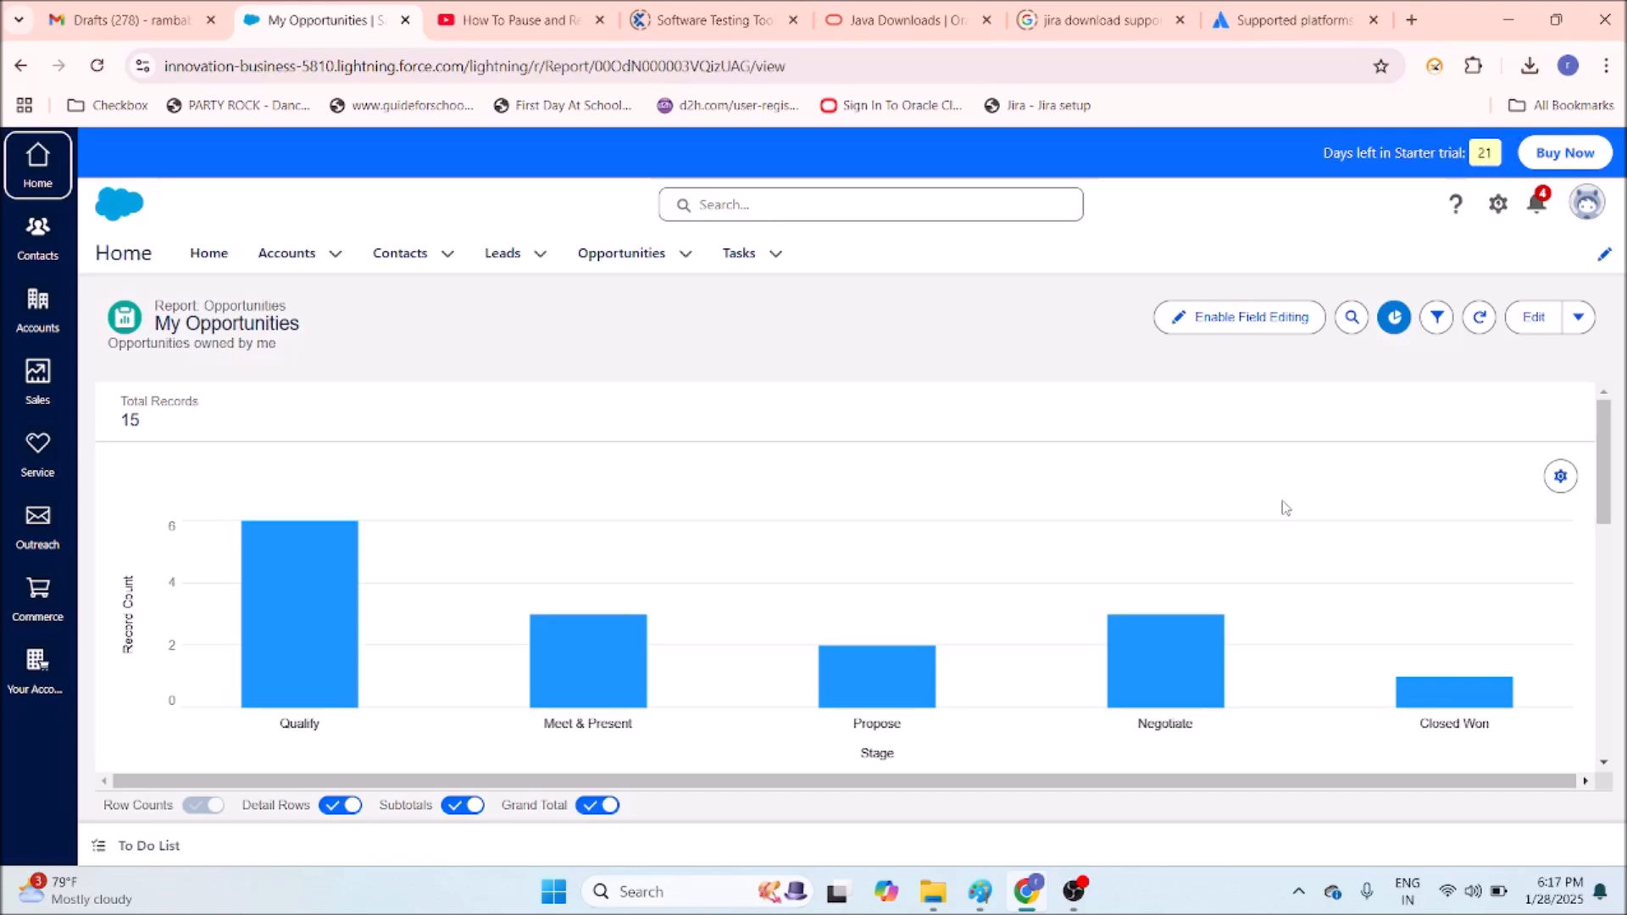